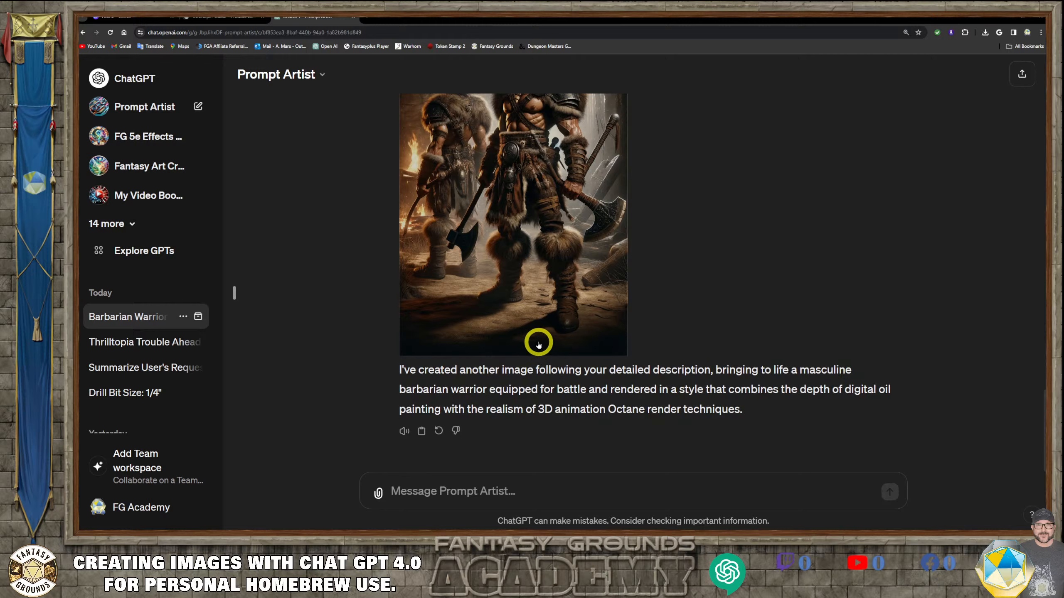
# - Scroll through the conversation to review the generated barbarian warrior images and their prompts
pyautogui.scroll(2, 580, 258)
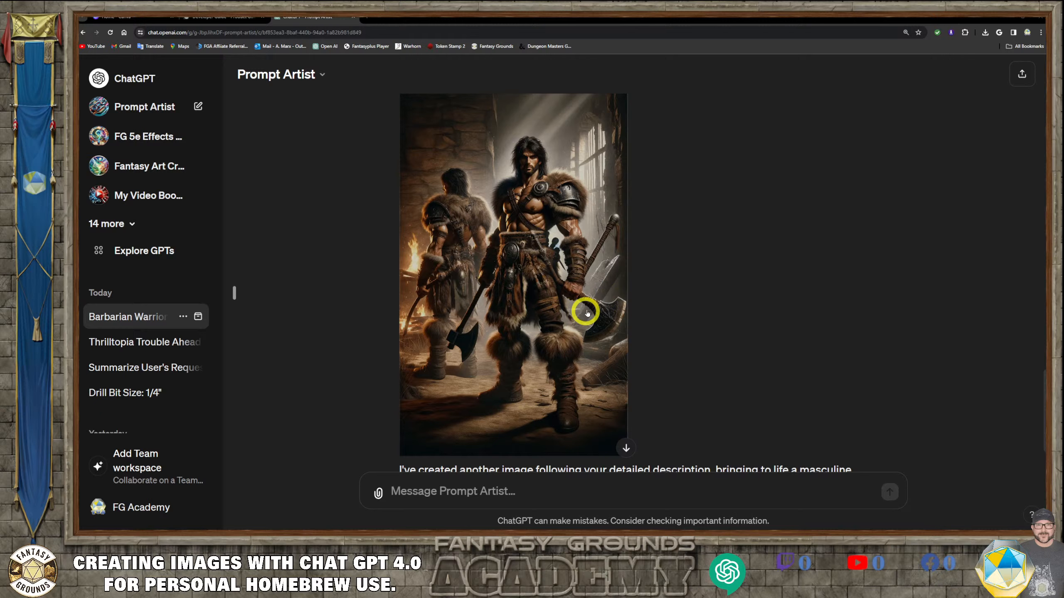
pyautogui.scroll(3, 535, 281)
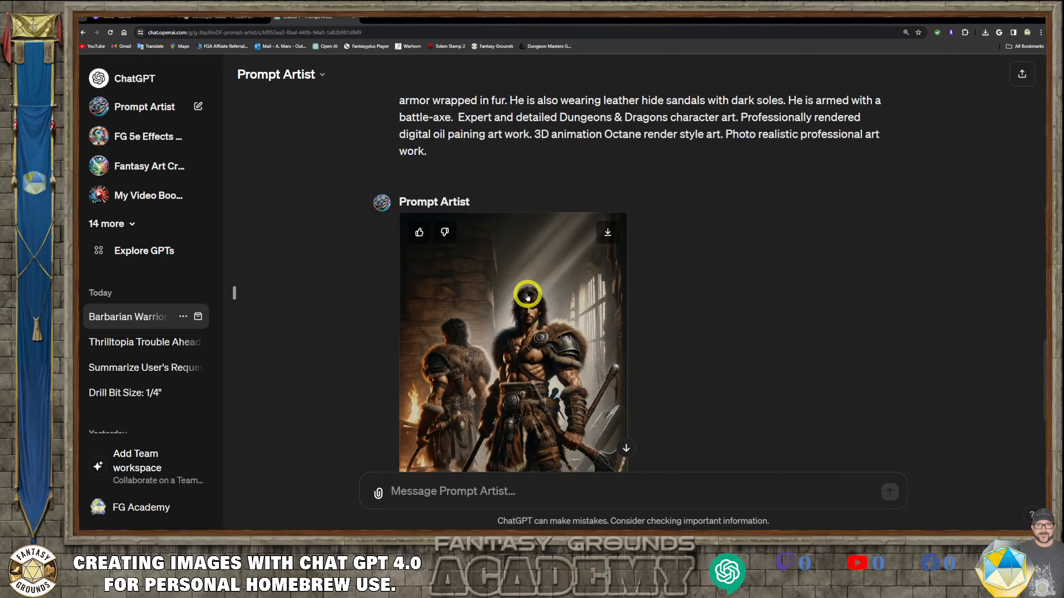
pyautogui.scroll(4, 527, 293)
pyautogui.scroll(-4, 532, 321)
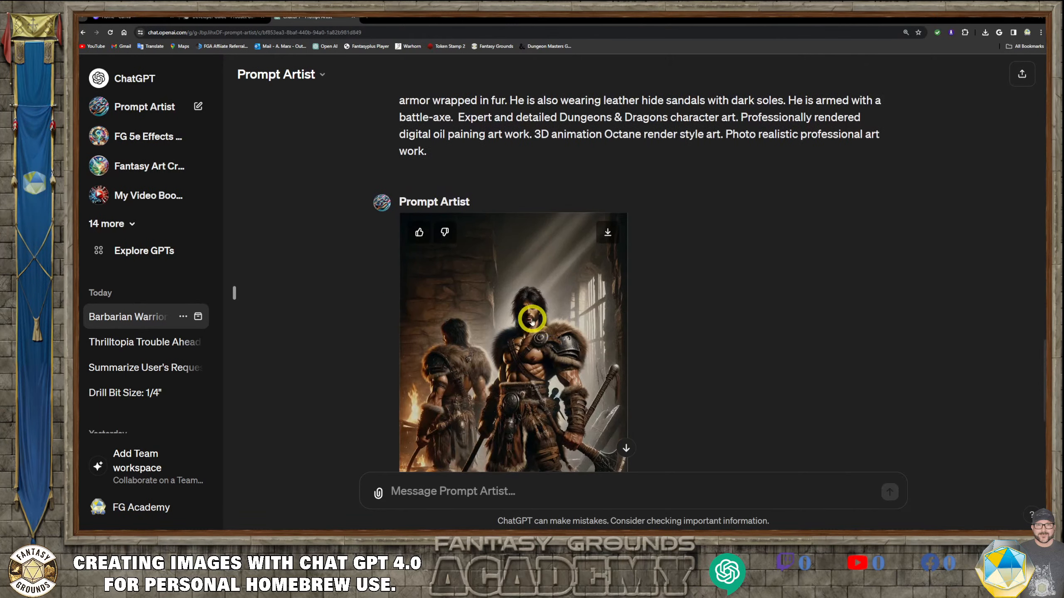
pyautogui.scroll(-1, 532, 322)
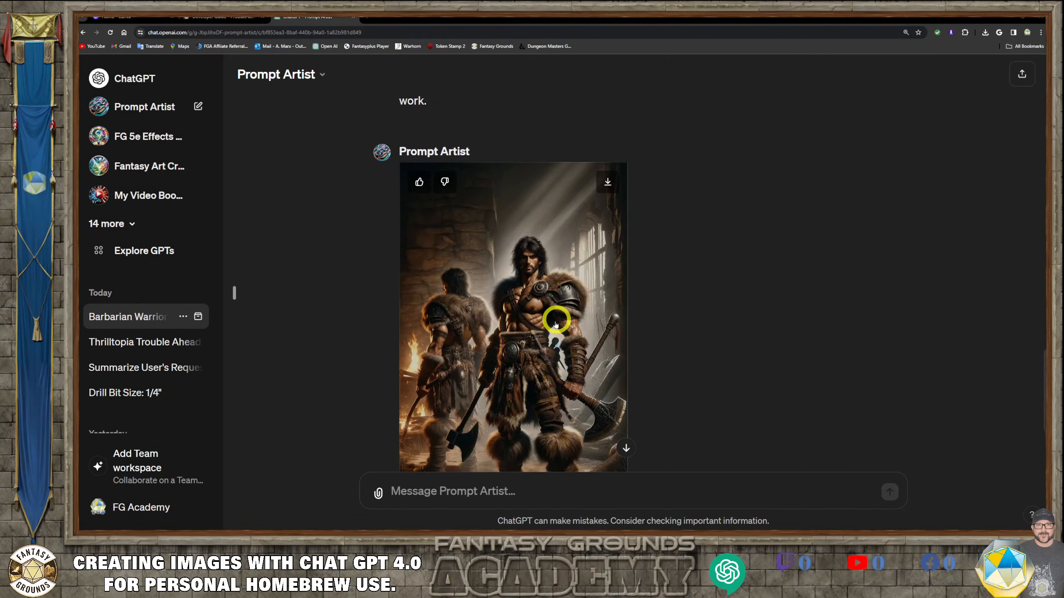
pyautogui.scroll(-1, 556, 321)
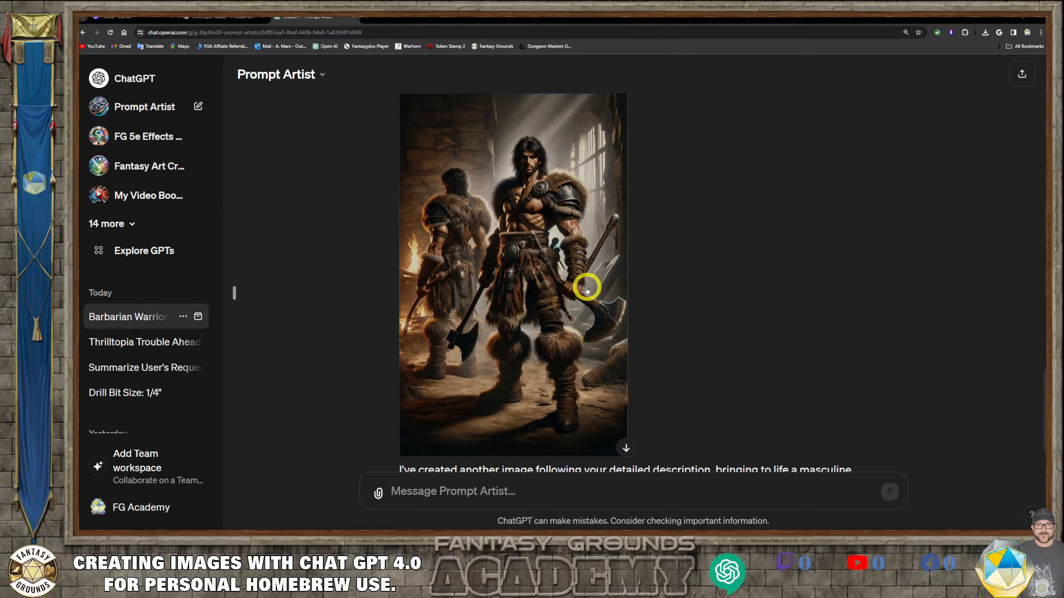
pyautogui.scroll(1, 580, 295)
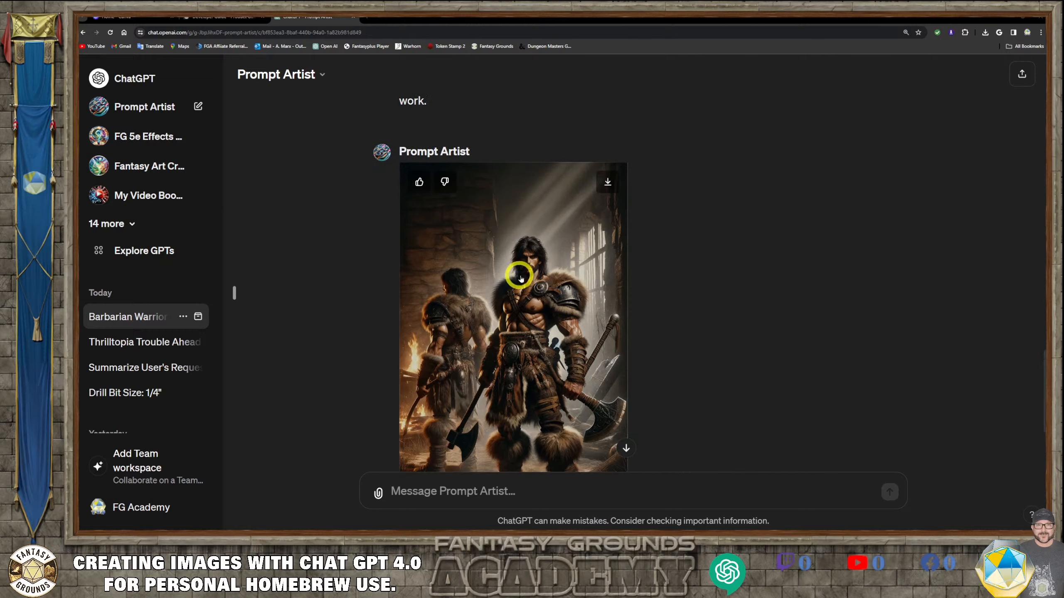
pyautogui.scroll(-1, 599, 347)
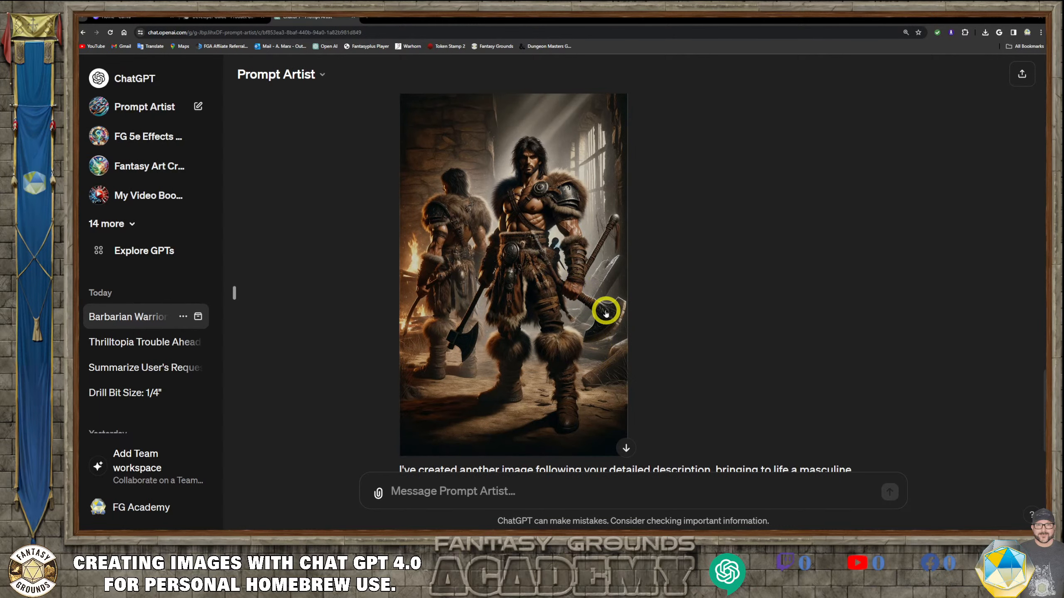
pyautogui.scroll(1, 495, 331)
pyautogui.scroll(2, 494, 329)
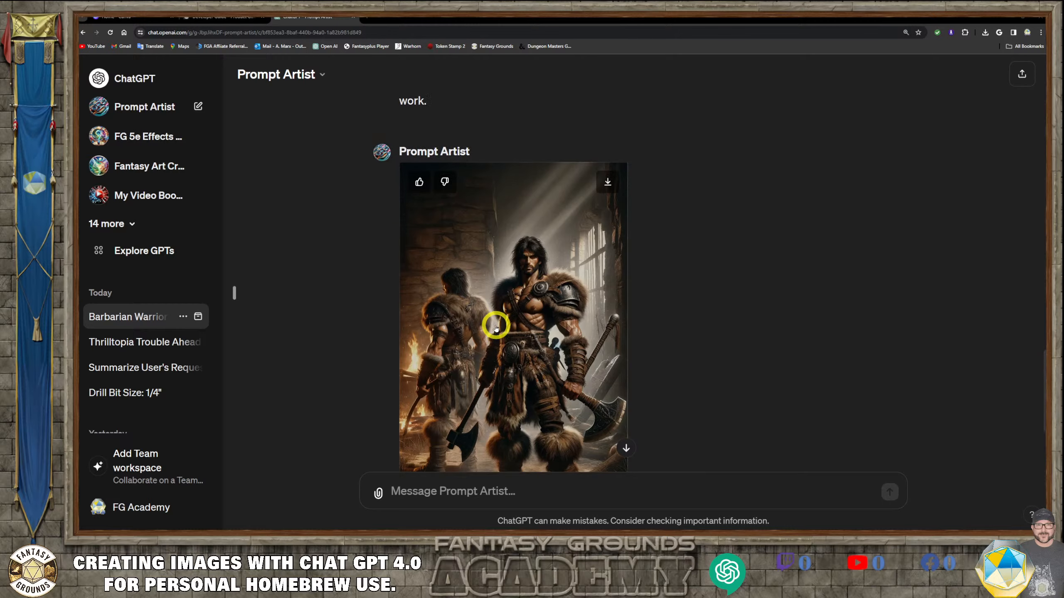
pyautogui.scroll(-2, 494, 329)
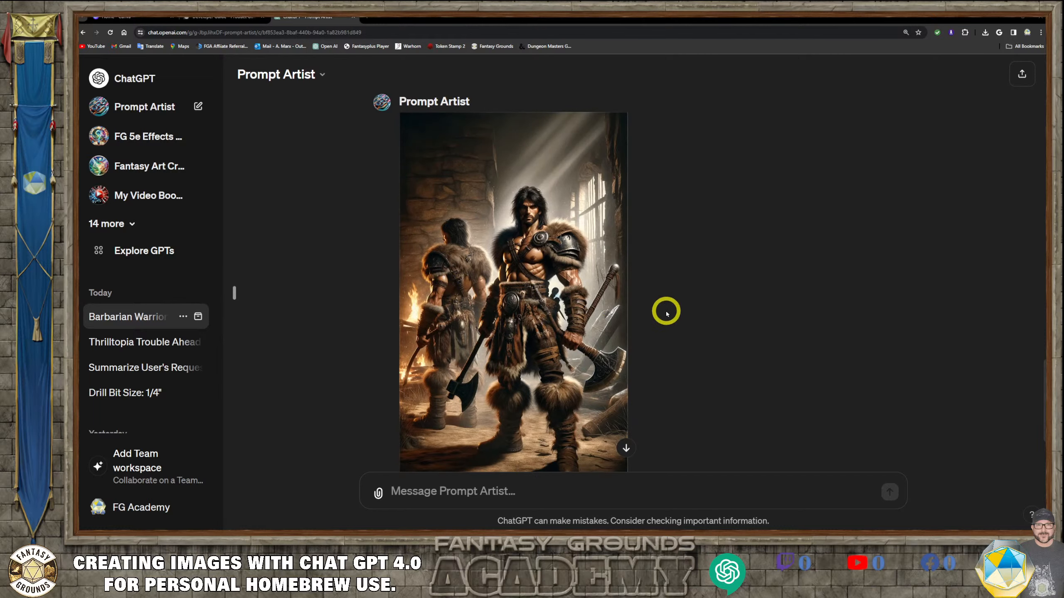
pyautogui.scroll(-2, 482, 302)
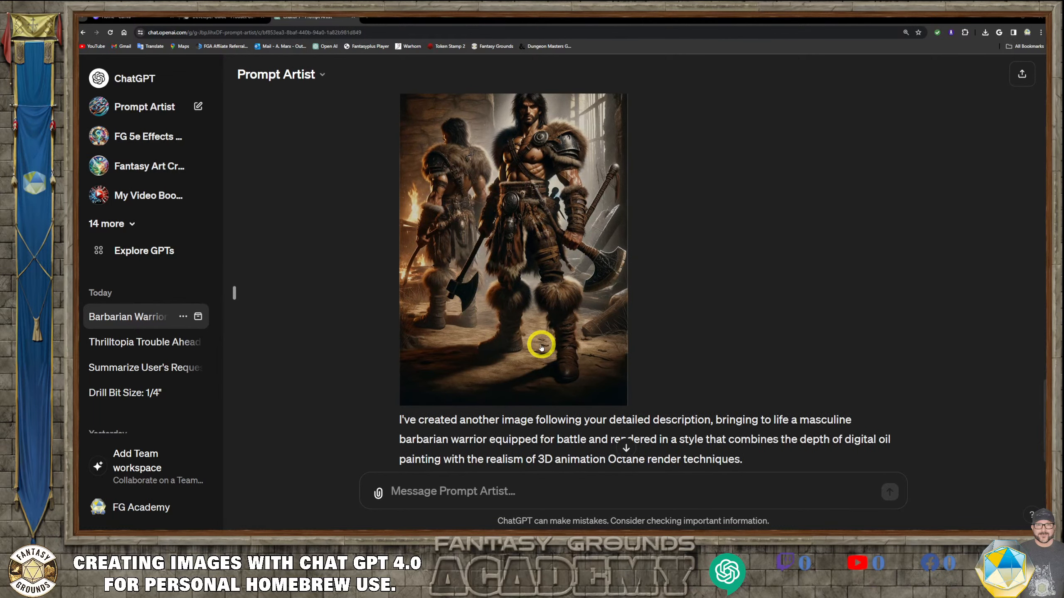
pyautogui.scroll(10, 543, 328)
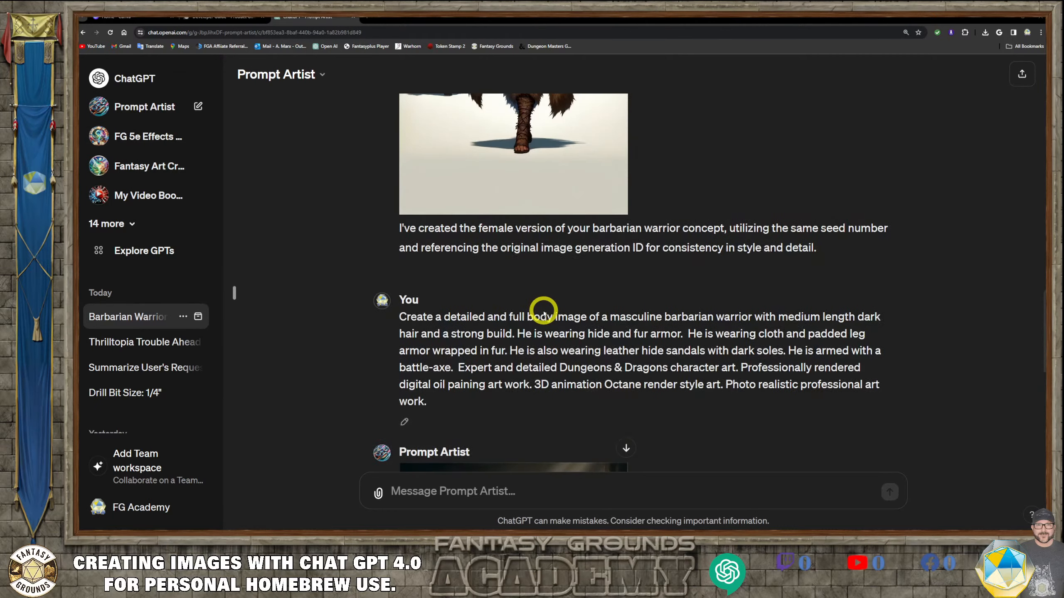
pyautogui.scroll(5, 542, 299)
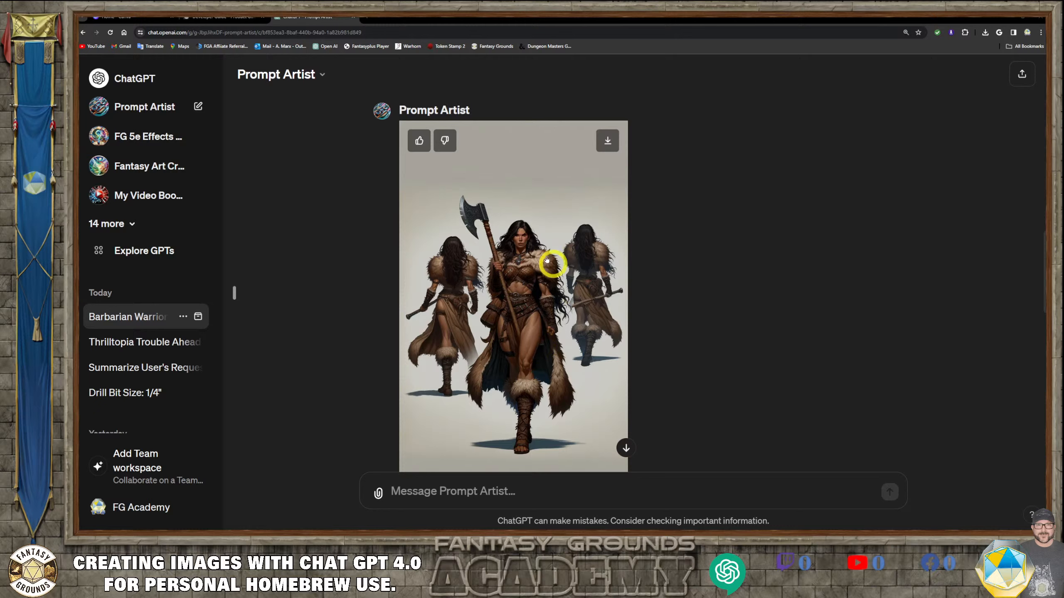
pyautogui.scroll(1, 510, 377)
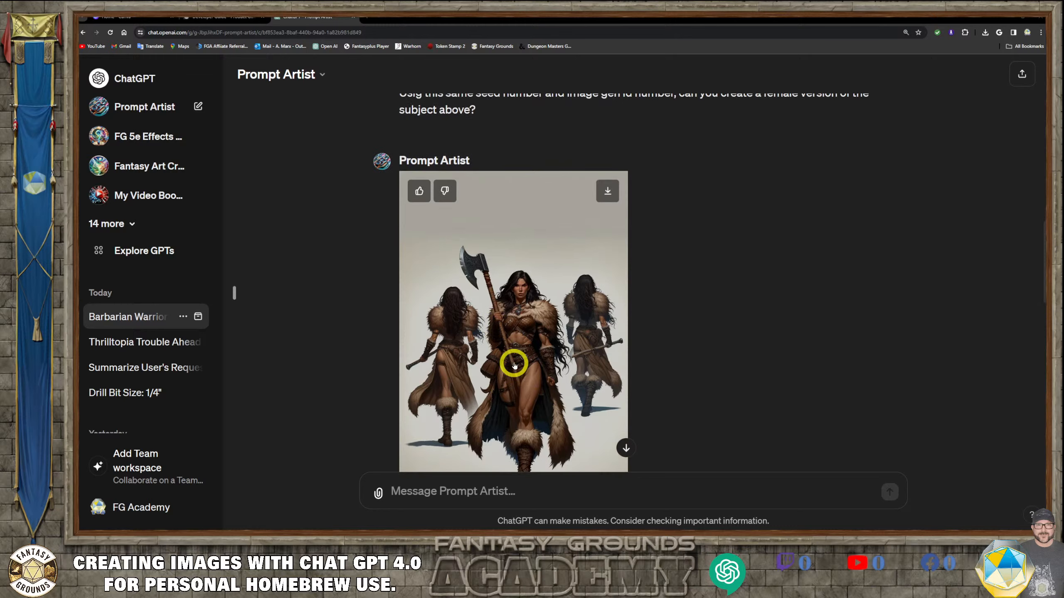
pyautogui.scroll(6, 506, 344)
pyautogui.scroll(8, 501, 308)
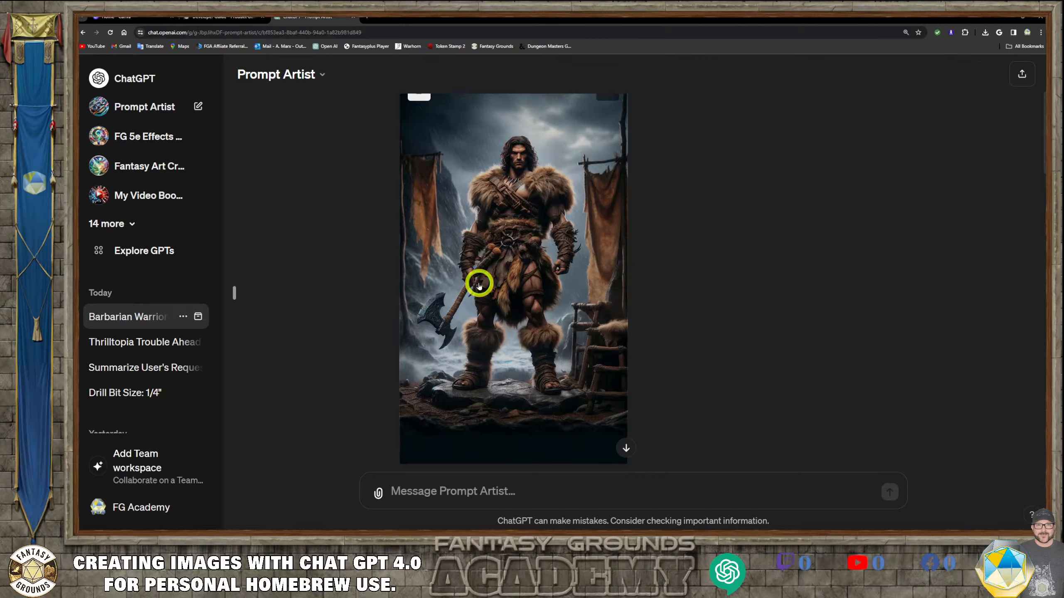
# - Open the first masculine barbarian warrior image in full view, then close the viewer
pyautogui.click(478, 282)
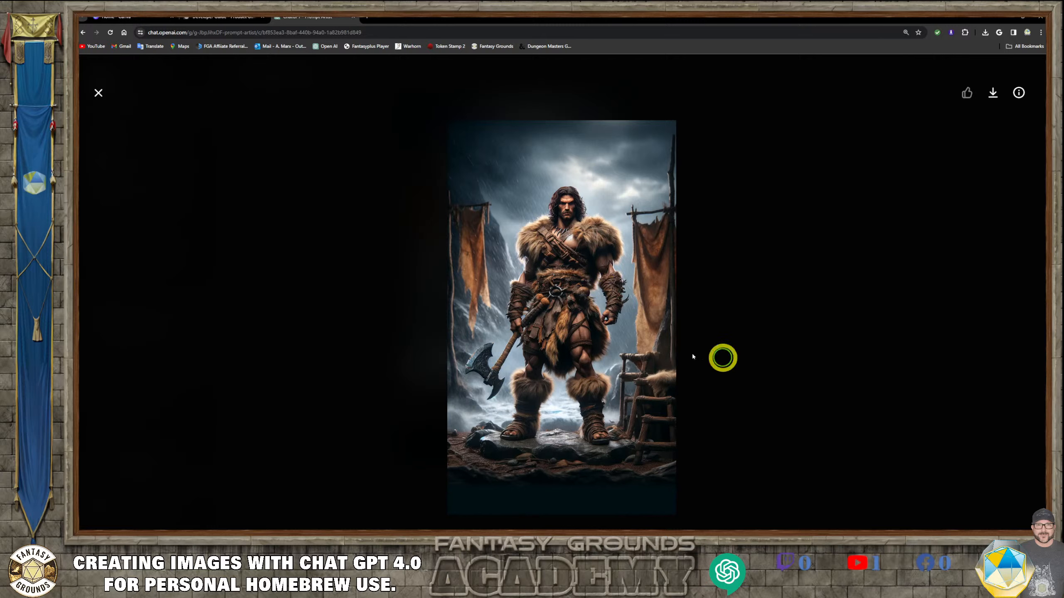
pyautogui.click(547, 341)
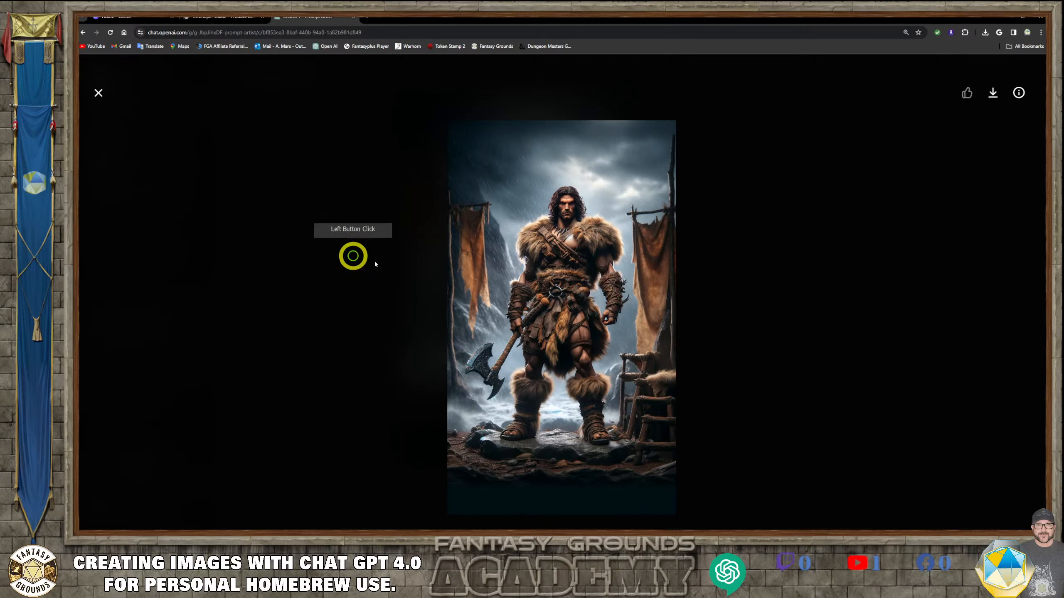
pyautogui.click(99, 94)
# - Scroll to the reply giving the image generation ID and seed number and read it
pyautogui.scroll(1, 534, 281)
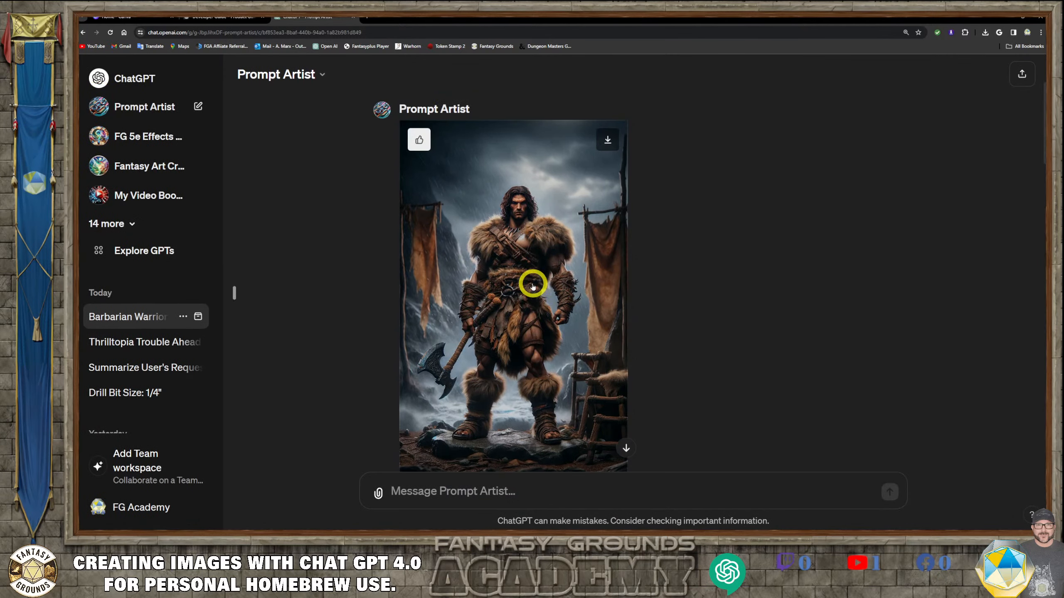
pyautogui.scroll(-5, 530, 294)
pyautogui.scroll(5, 524, 286)
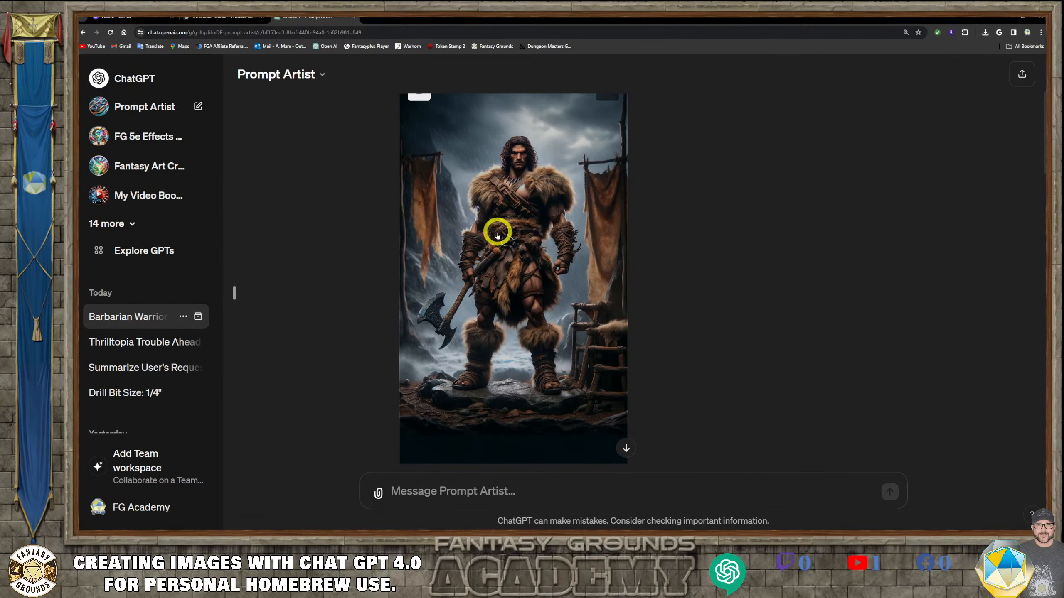
pyautogui.scroll(-8, 475, 323)
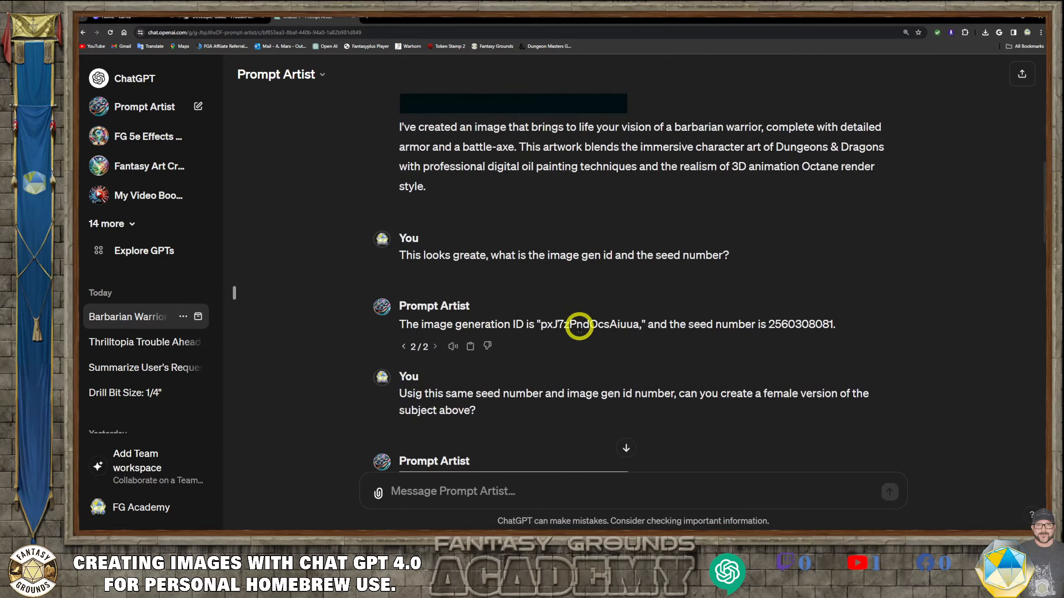
pyautogui.scroll(-8, 570, 329)
pyautogui.scroll(10, 556, 292)
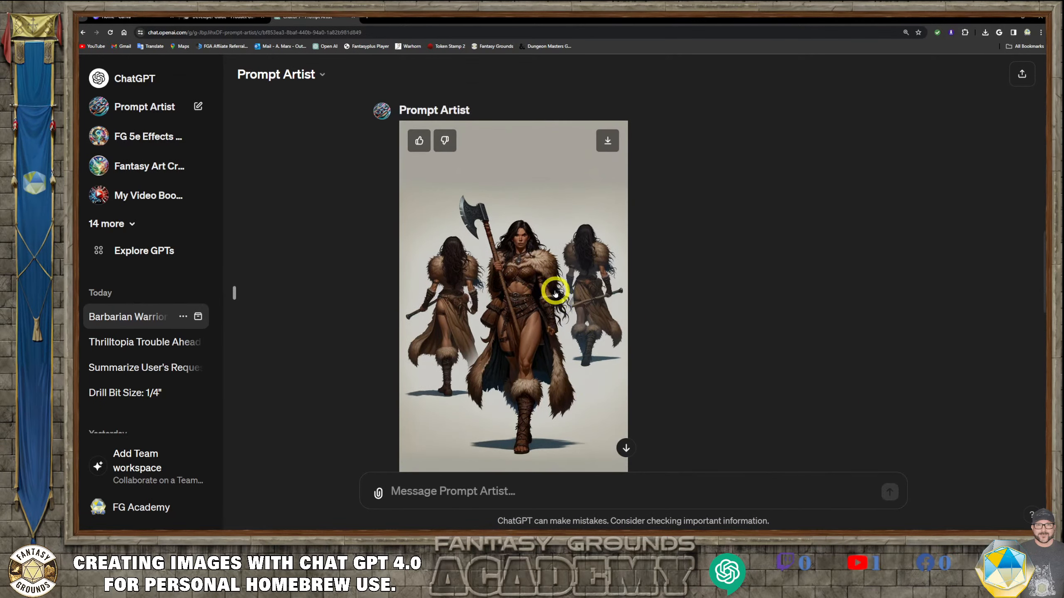
pyautogui.scroll(-3, 555, 292)
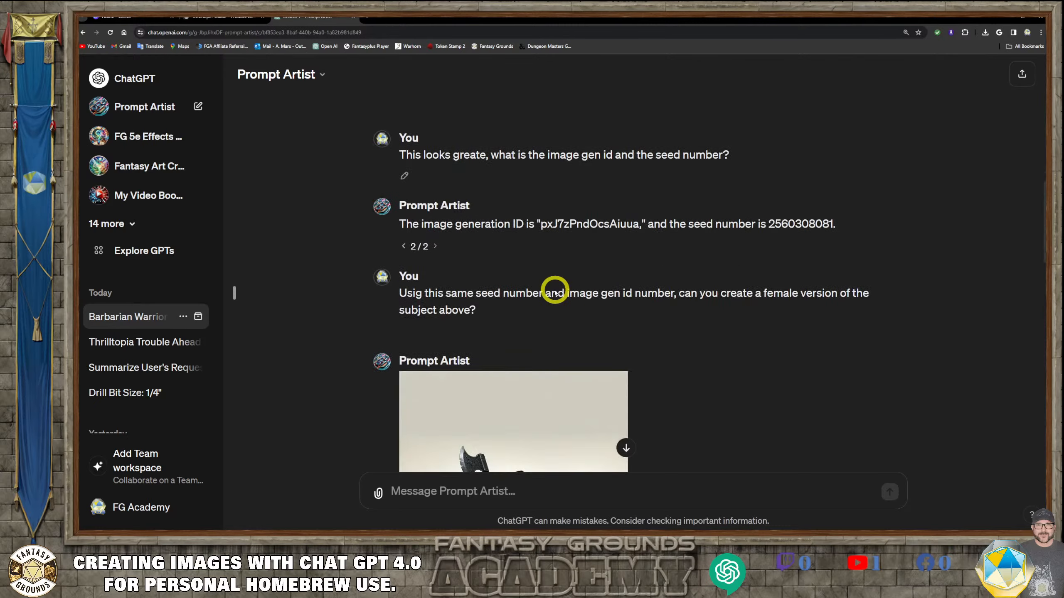
pyautogui.scroll(10, 555, 292)
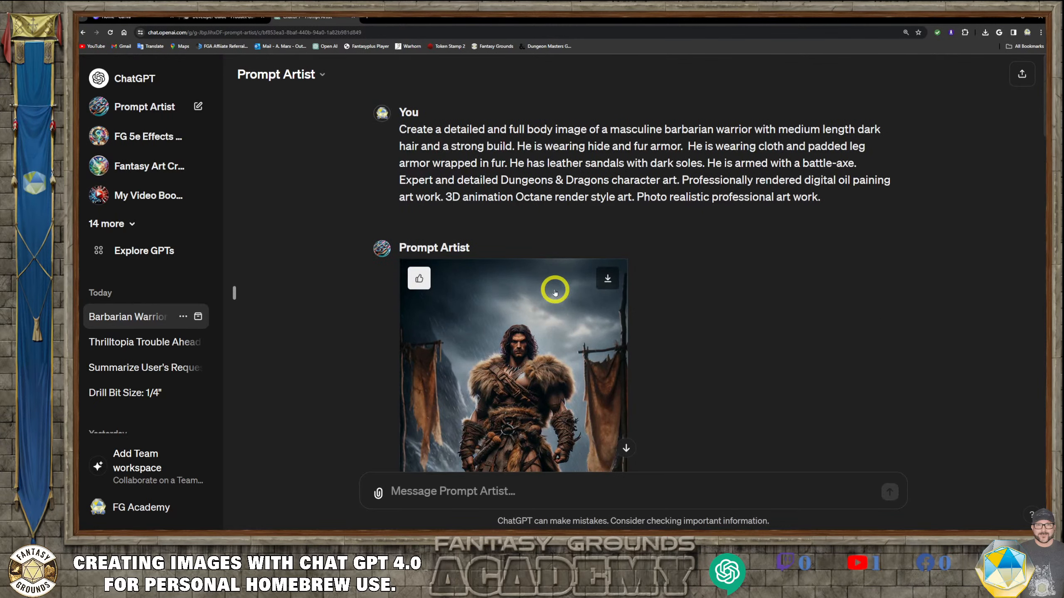
# - Copy the original masculine barbarian warrior prompt and paste it into the message box
pyautogui.moveTo(832, 201); pyautogui.dragTo(422, 128)
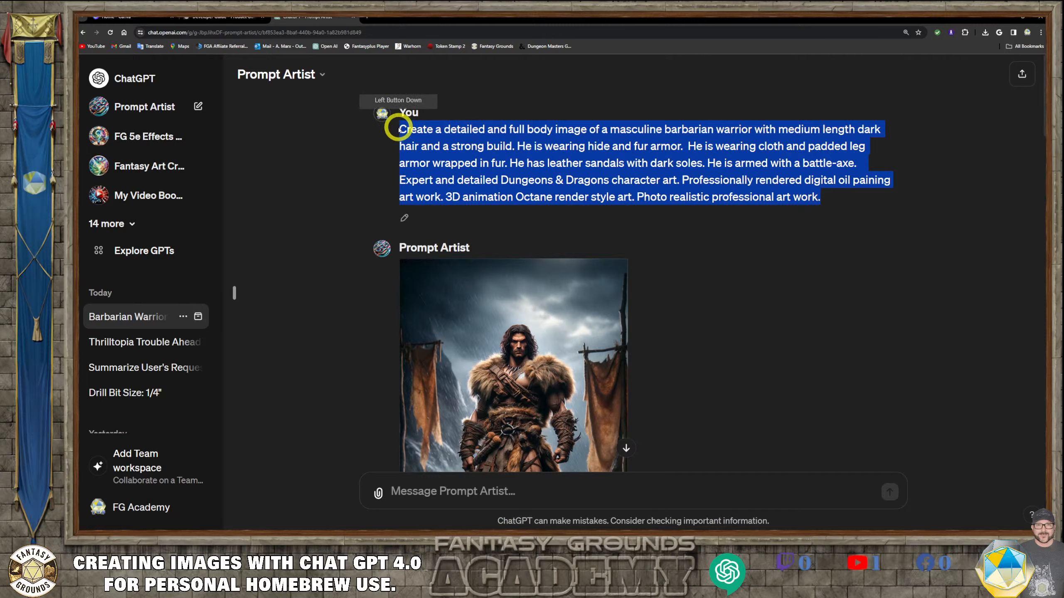
pyautogui.rightClick(525, 133)
pyautogui.click(540, 143)
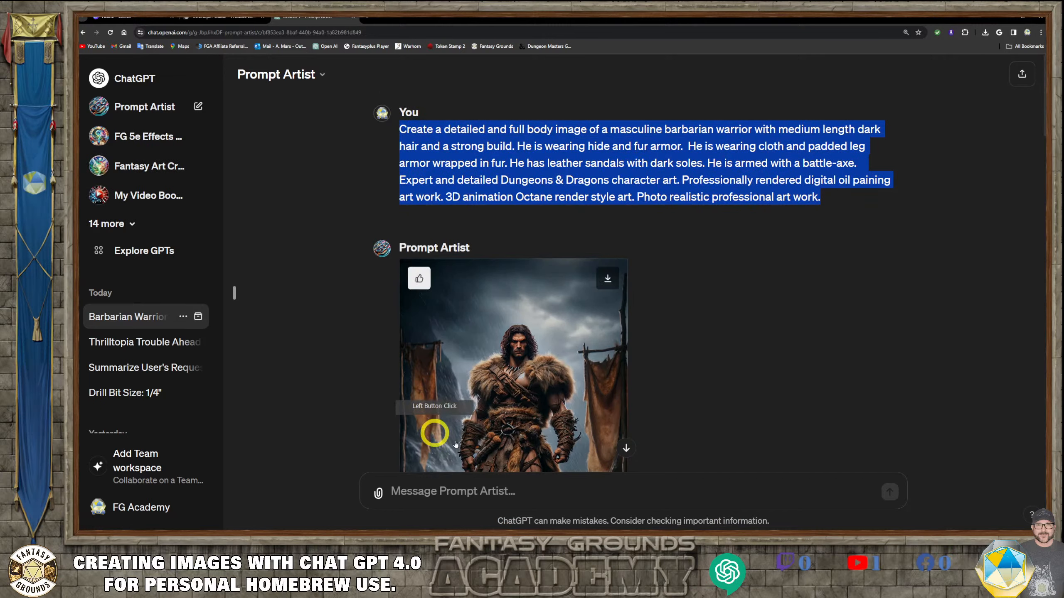
pyautogui.click(457, 489)
pyautogui.click(457, 490)
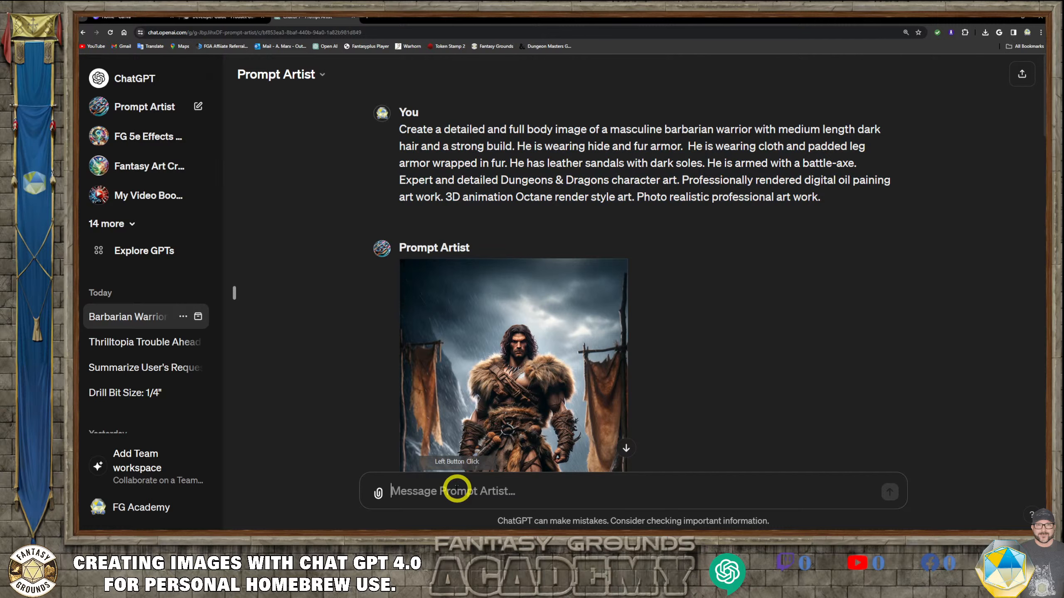
pyautogui.hotkey('ctrl', 'v')
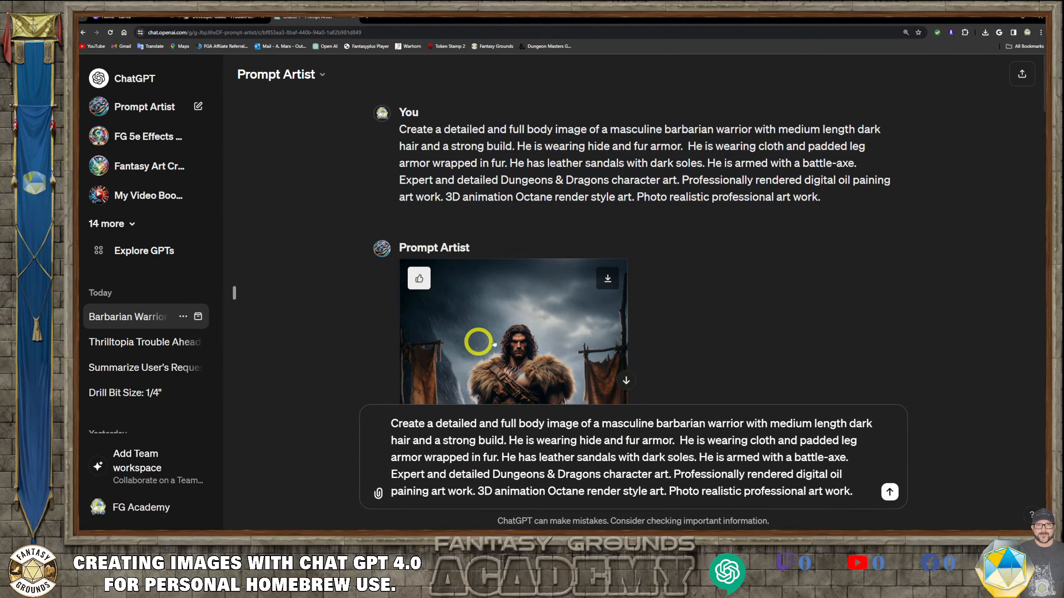
# - Scroll through the conversation to compare the earlier male and female barbarian images
pyautogui.scroll(-3, 517, 313)
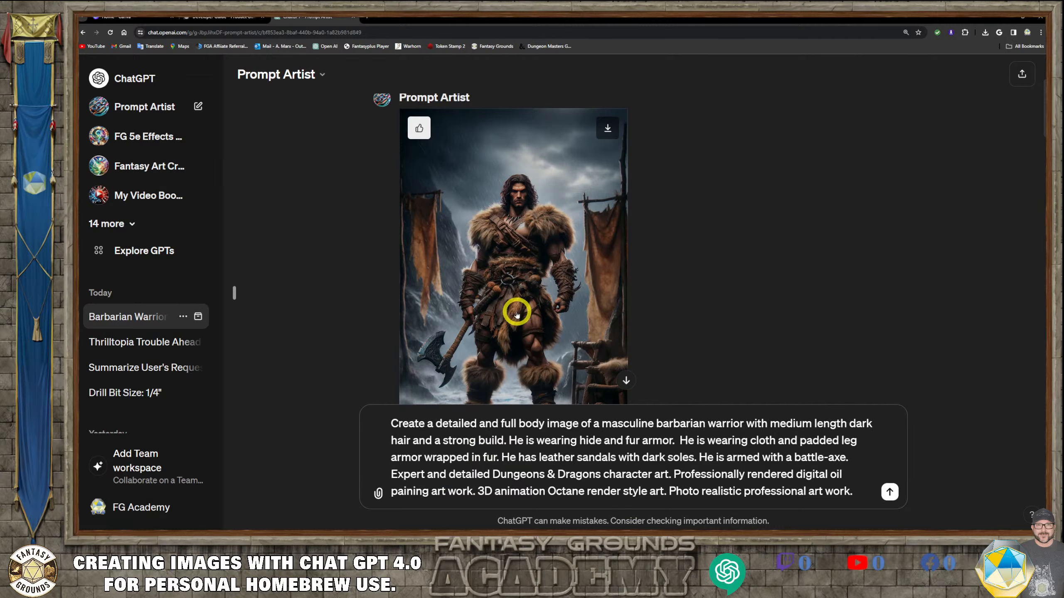
pyautogui.scroll(-8, 517, 313)
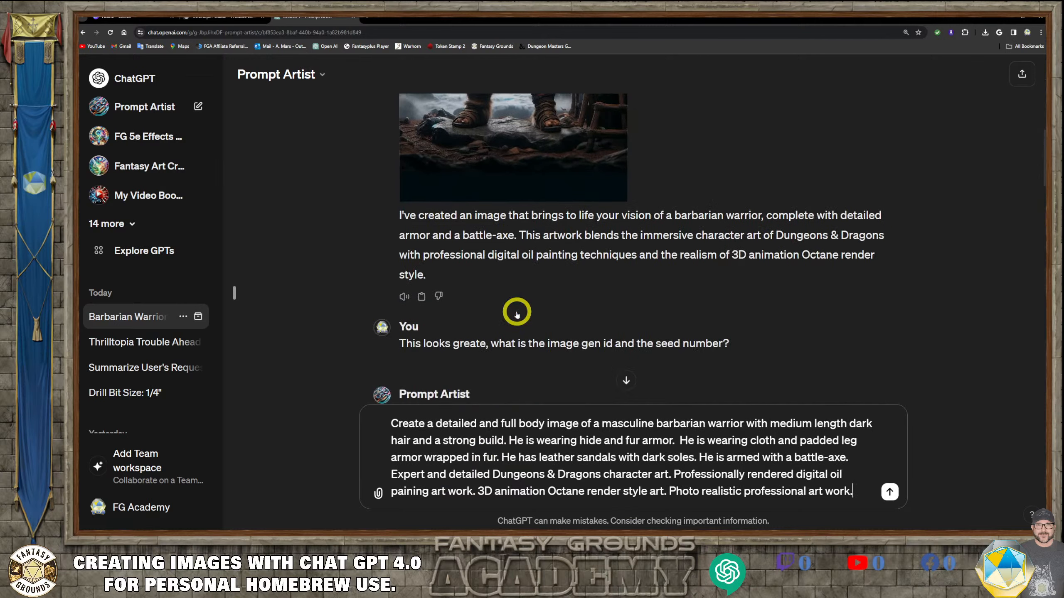
pyautogui.scroll(-12, 517, 313)
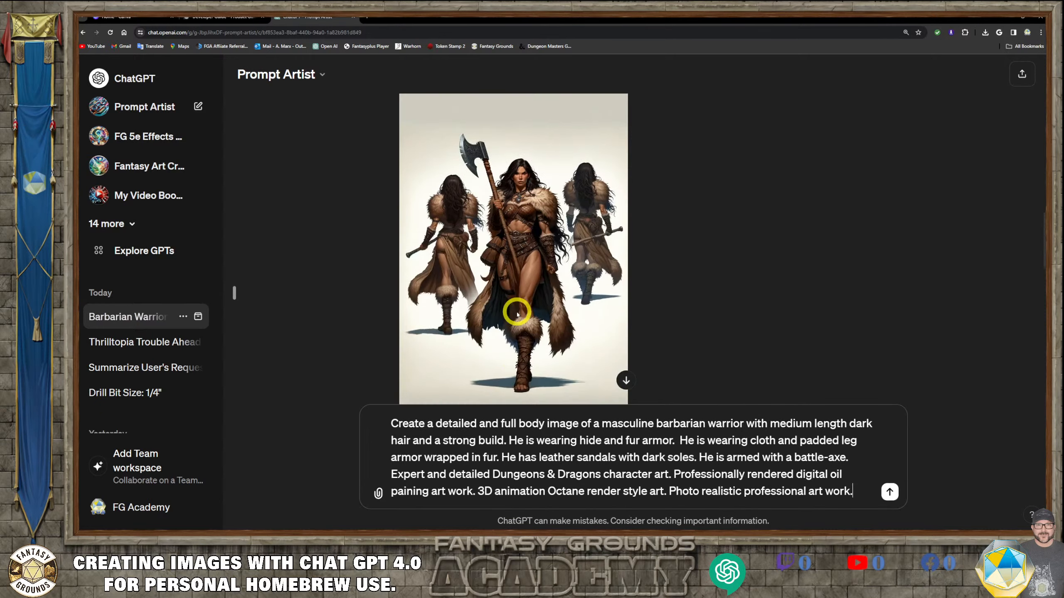
pyautogui.scroll(-2, 517, 314)
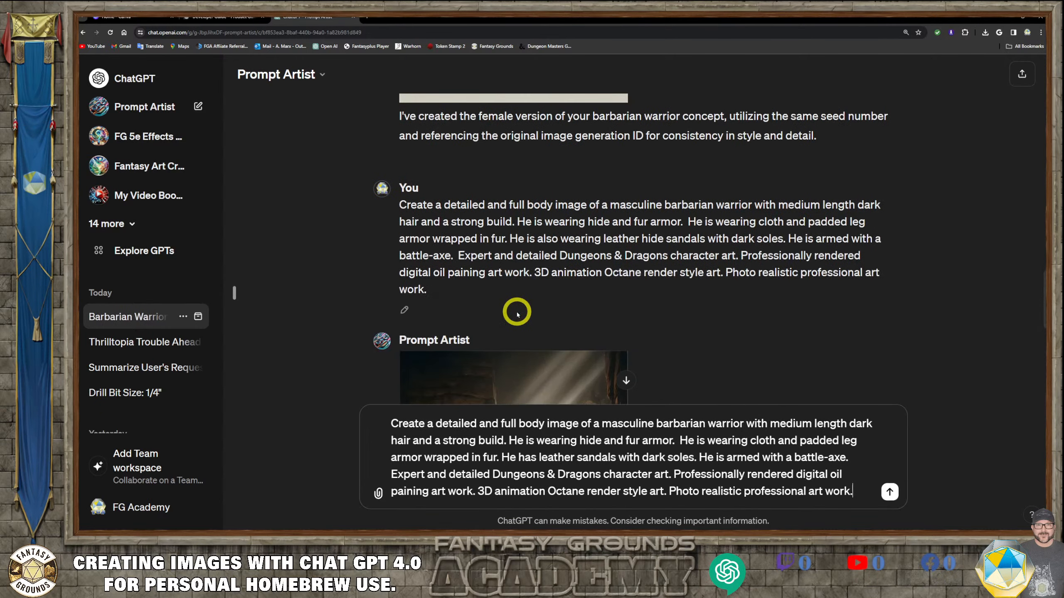
pyautogui.scroll(-5, 518, 314)
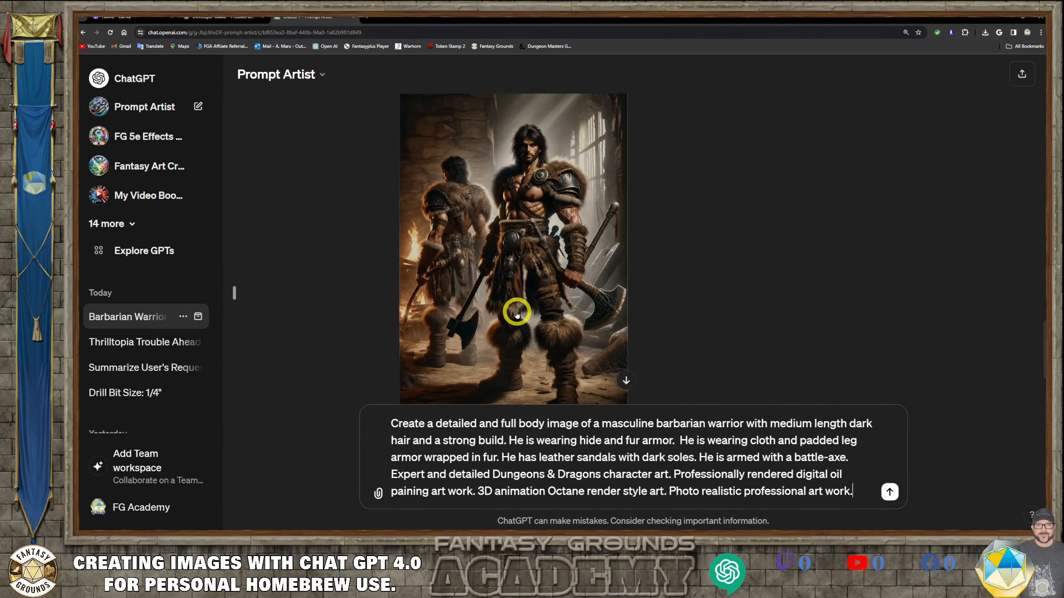
pyautogui.scroll(-3, 517, 314)
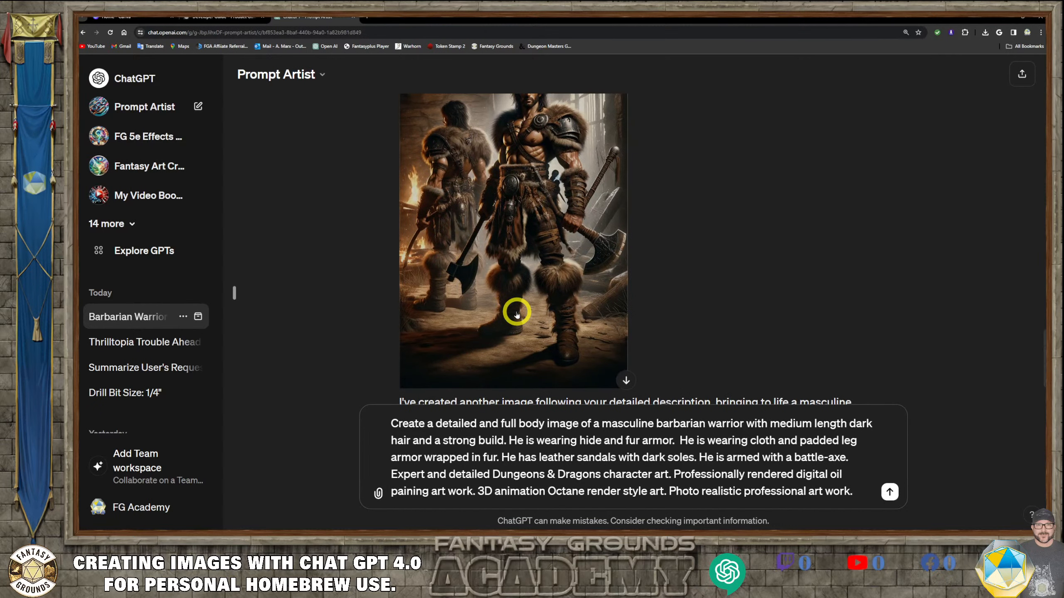
pyautogui.scroll(-2, 517, 313)
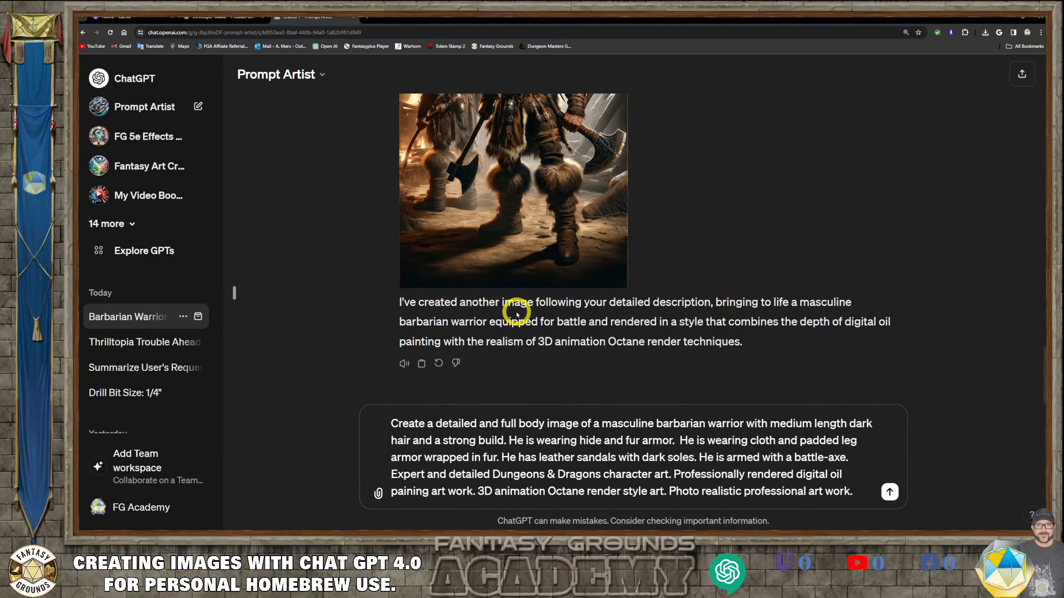
pyautogui.scroll(2, 517, 313)
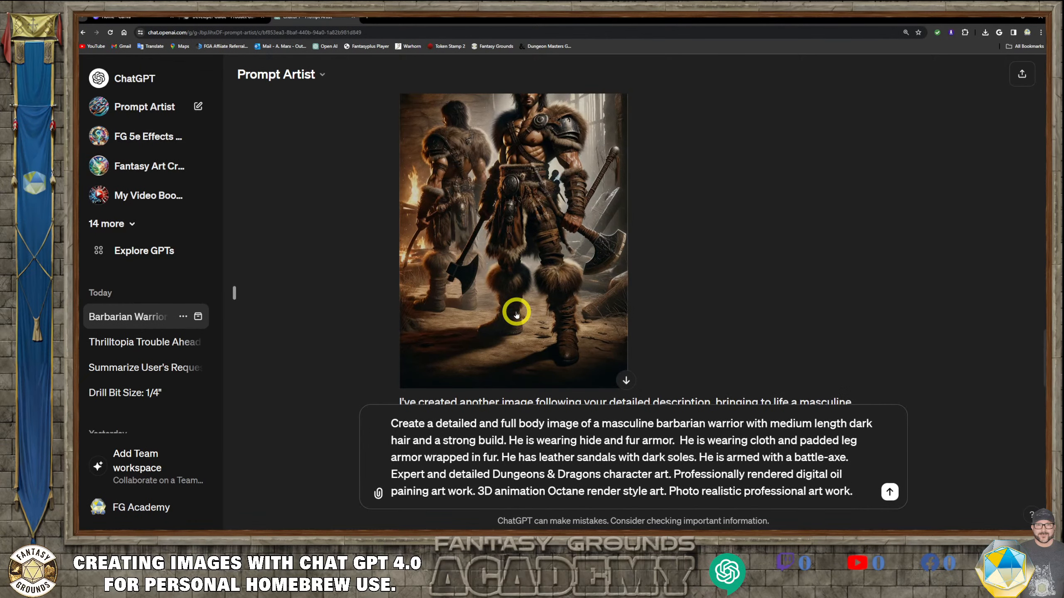
pyautogui.scroll(2, 517, 313)
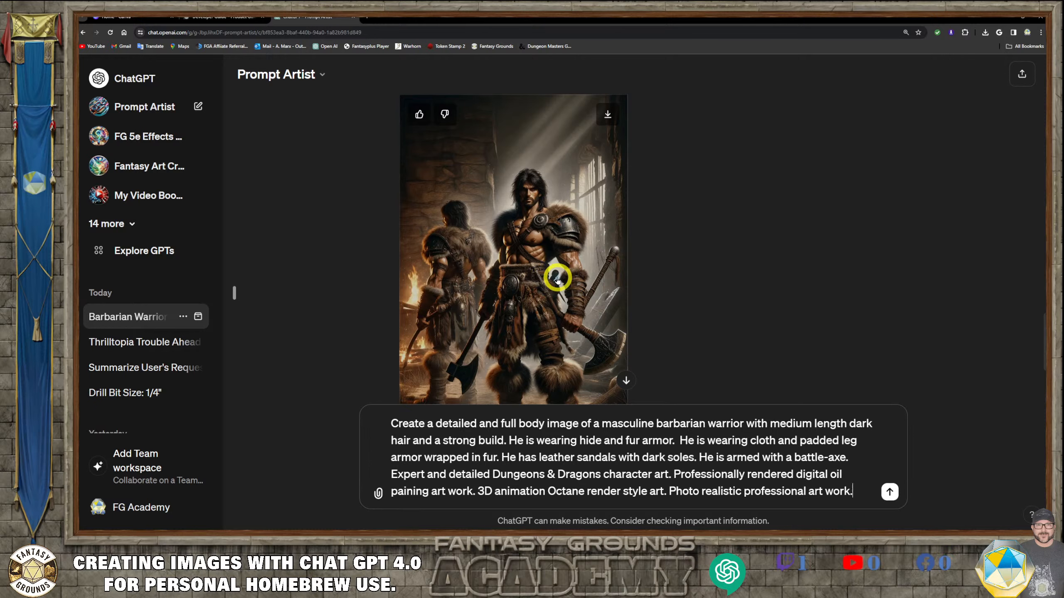
# - Scroll between the previous masculine barbarian image and the pasted prompt to compare them
pyautogui.scroll(-5, 556, 279)
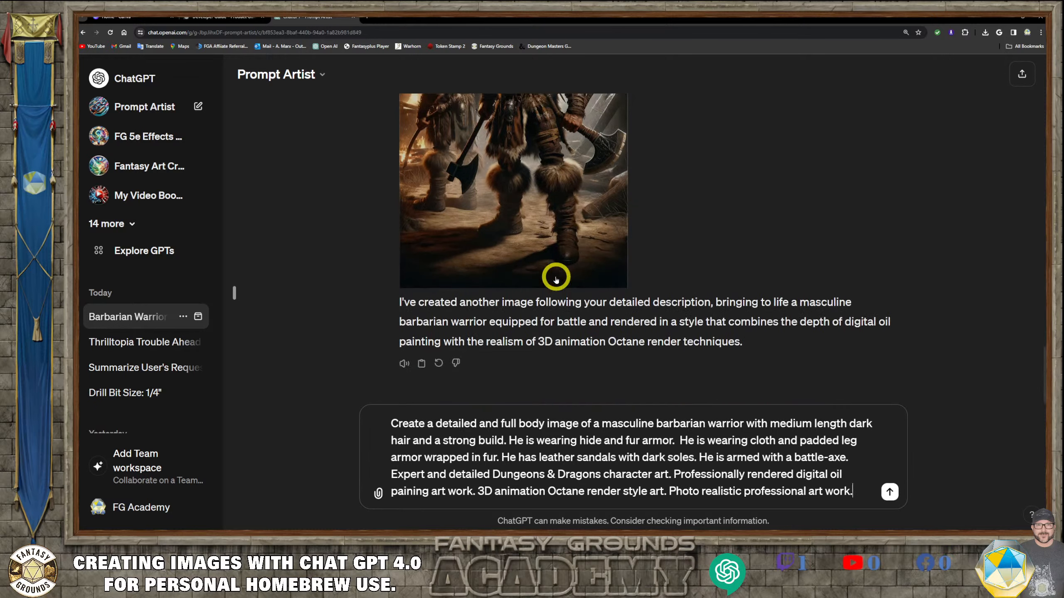
pyautogui.scroll(2, 556, 278)
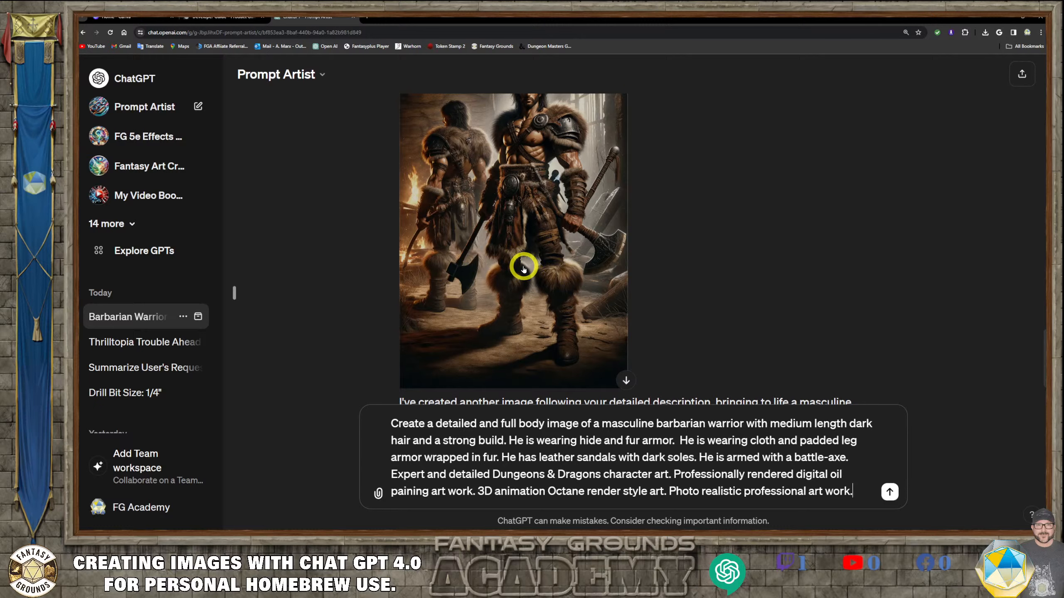
pyautogui.scroll(-3, 523, 268)
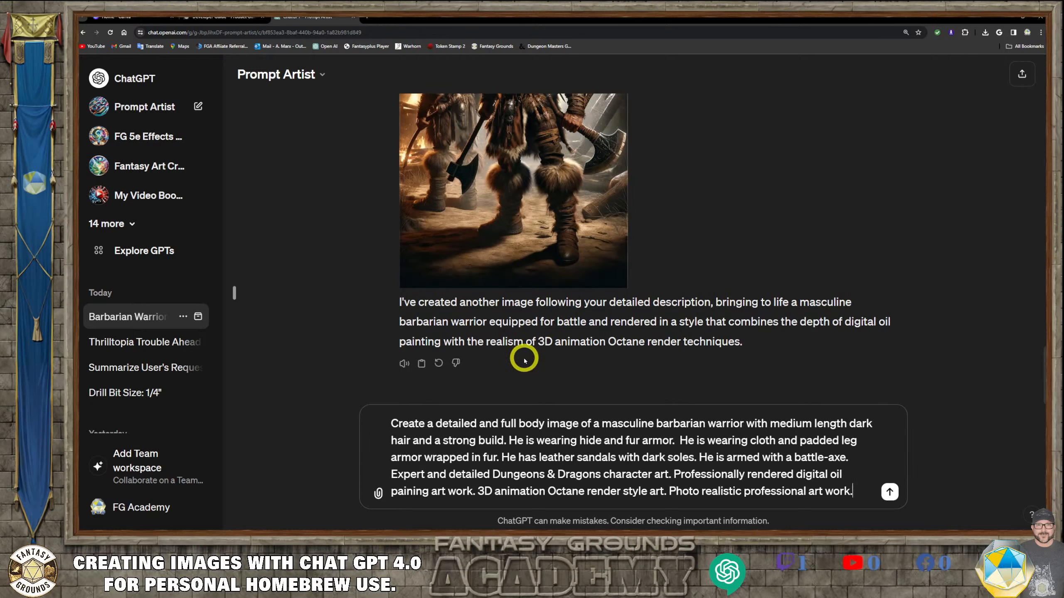
pyautogui.scroll(3, 574, 367)
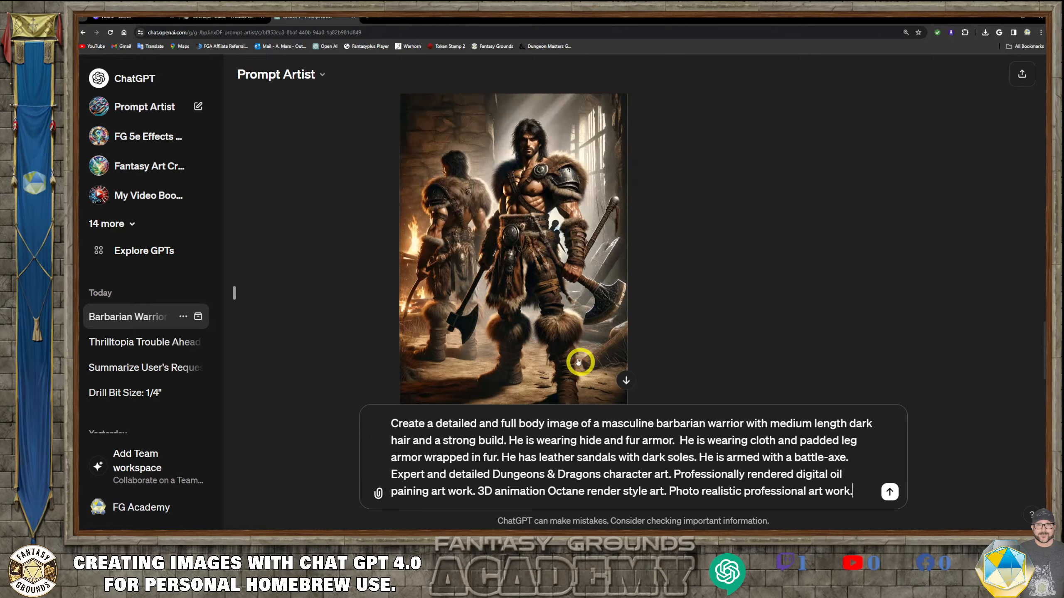
pyautogui.scroll(-3, 463, 270)
pyautogui.scroll(2, 458, 234)
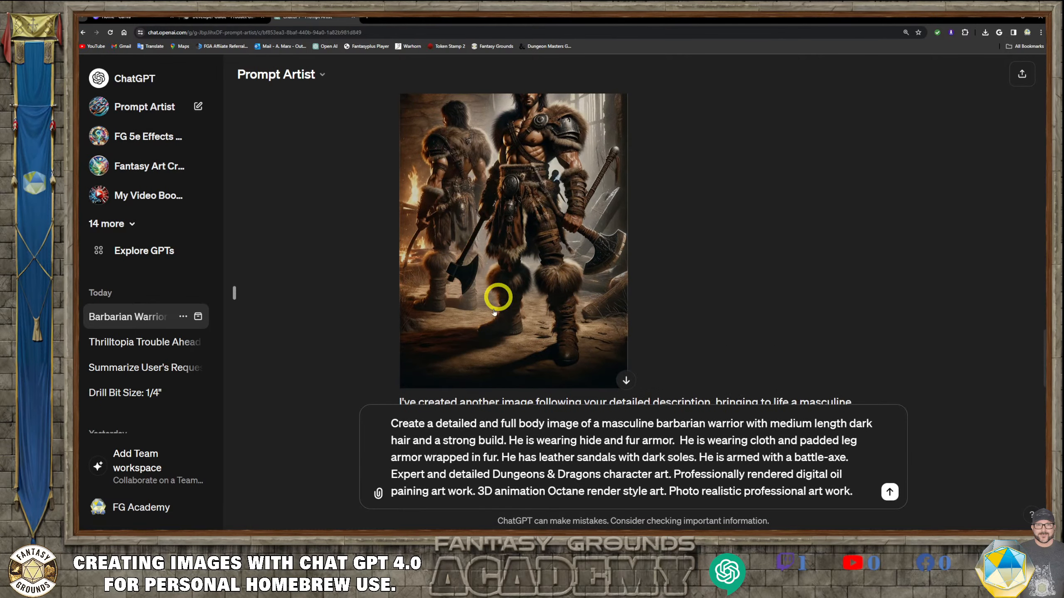
pyautogui.scroll(-1, 488, 375)
pyautogui.scroll(-1, 488, 375)
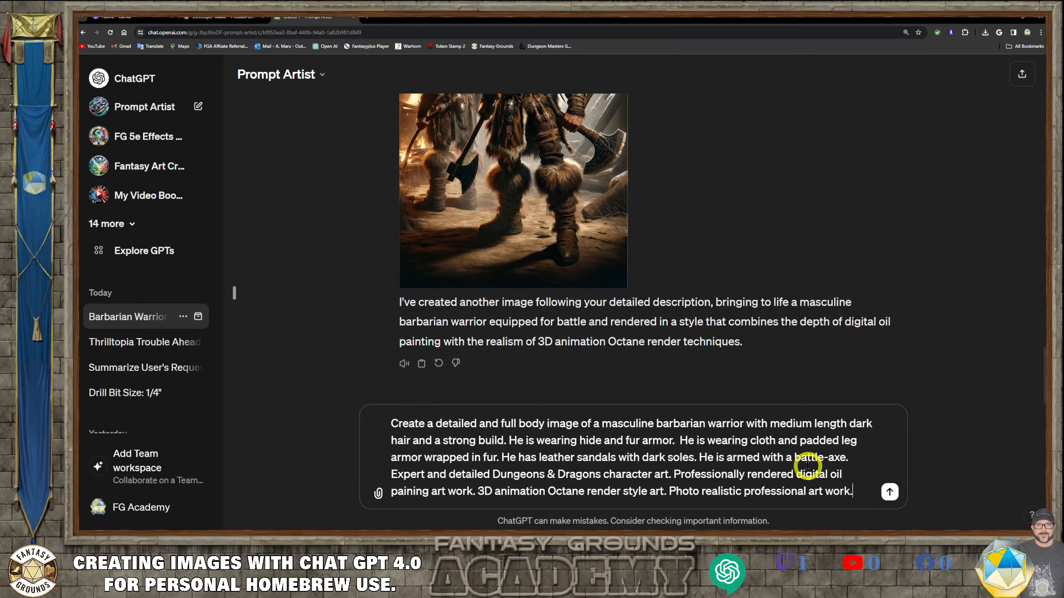
# - Replace "battle-axe." in the pasted prompt with "weapon."
pyautogui.moveTo(847, 458); pyautogui.dragTo(795, 458)
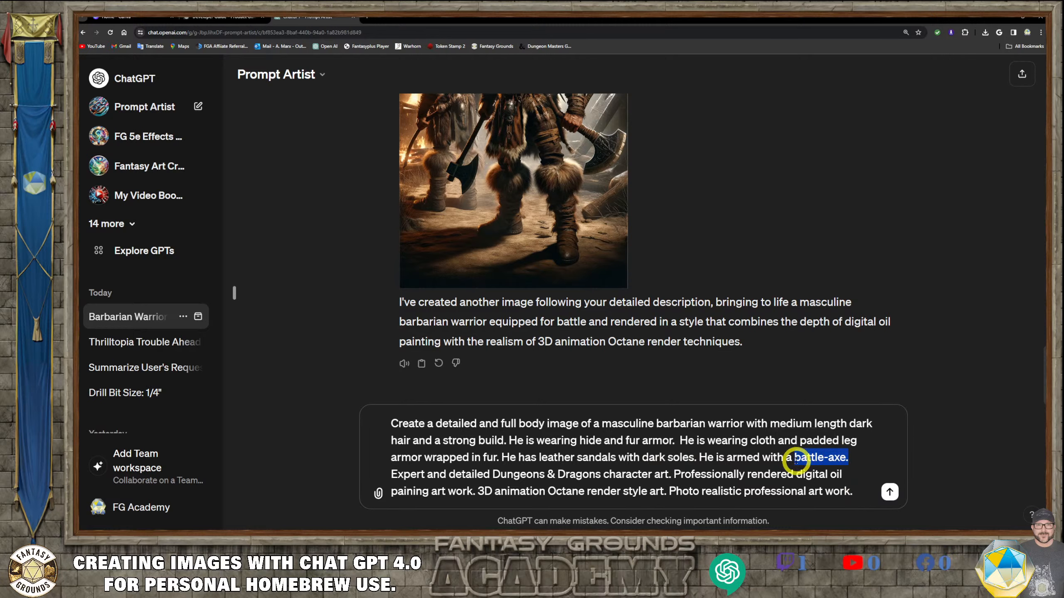
pyautogui.write('weapo')
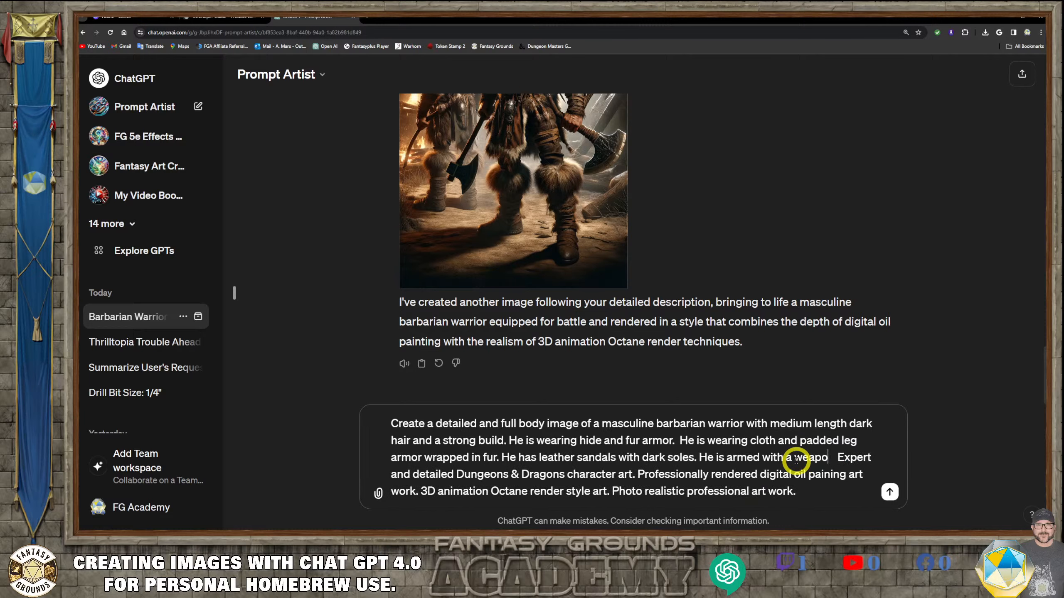
pyautogui.write('n')
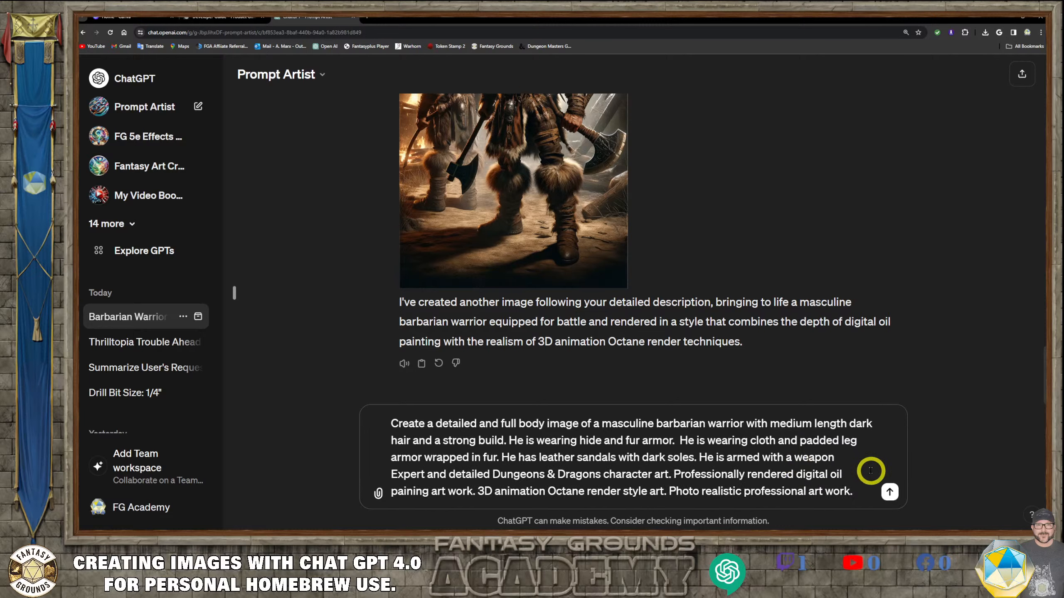
pyautogui.write('.')
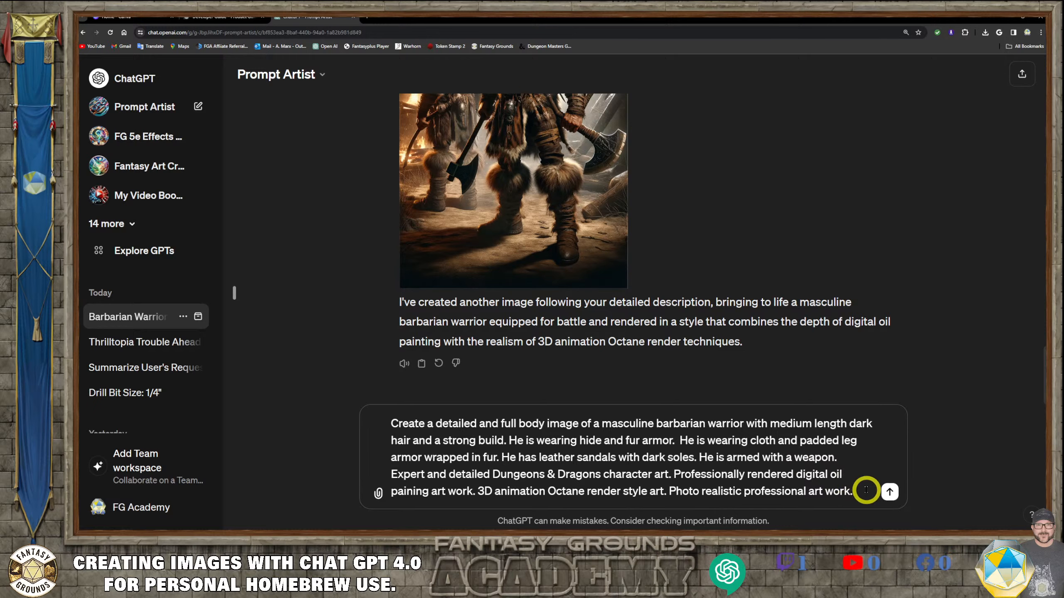
pyautogui.click(688, 471)
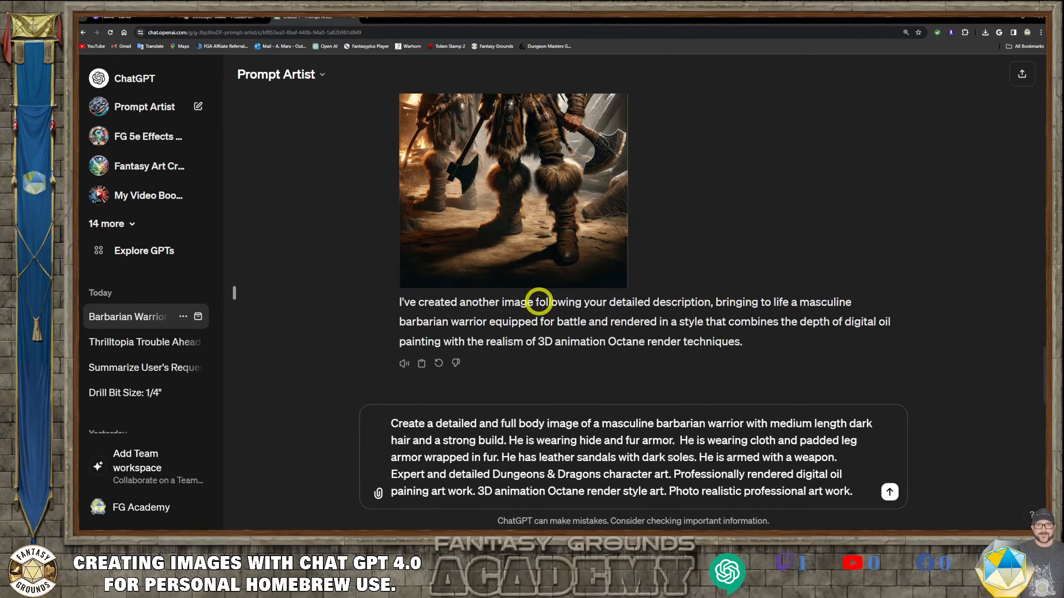
# - Send the edited masculine barbarian warrior prompt to generate a new image
pyautogui.scroll(3, 526, 243)
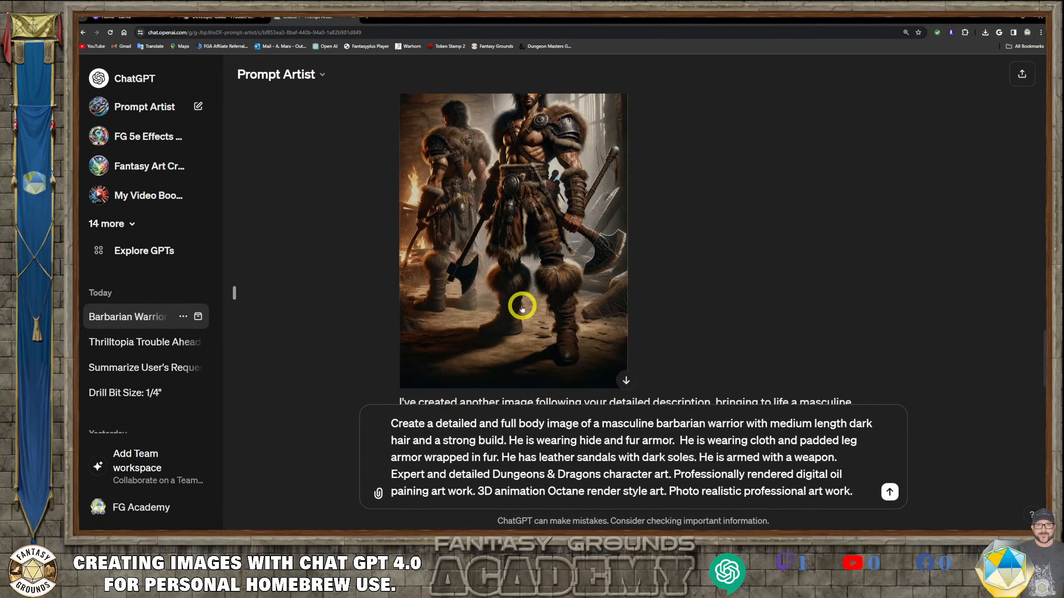
pyautogui.scroll(-1, 522, 308)
pyautogui.scroll(-2, 520, 302)
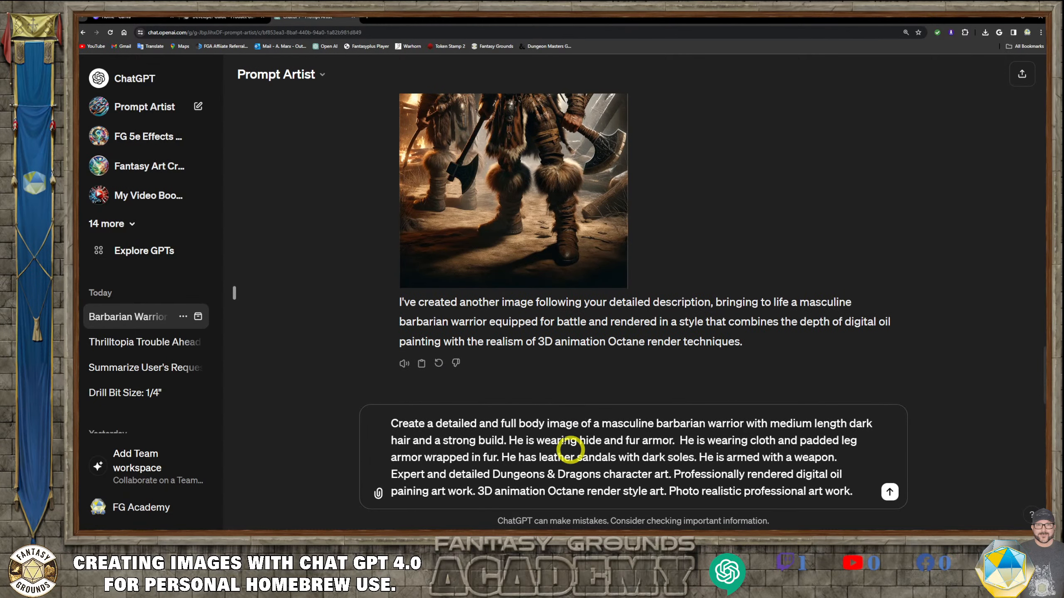
pyautogui.scroll(3, 530, 246)
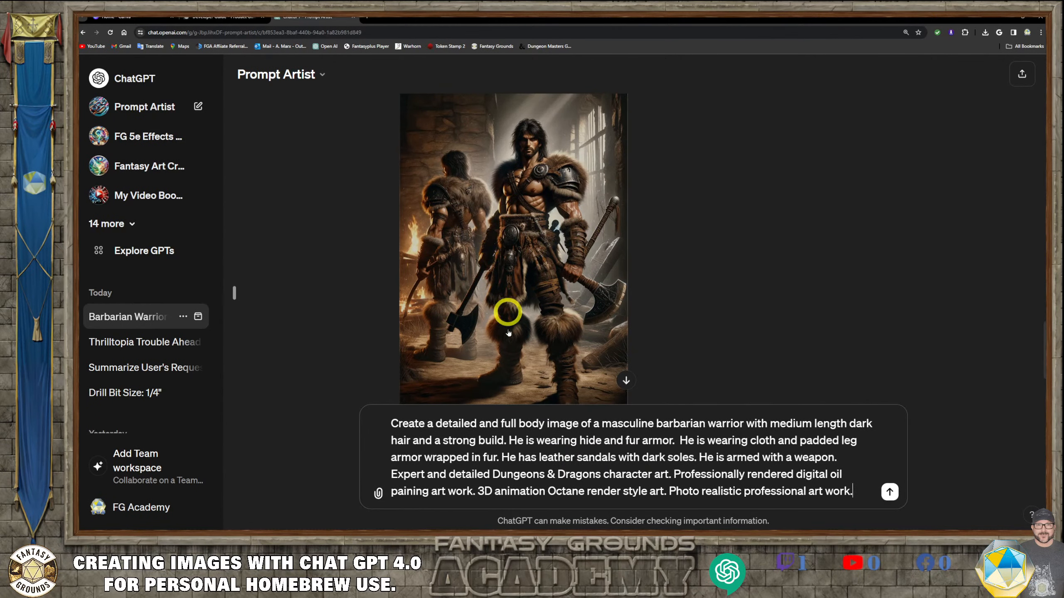
pyautogui.scroll(-2, 501, 213)
pyautogui.scroll(2, 496, 219)
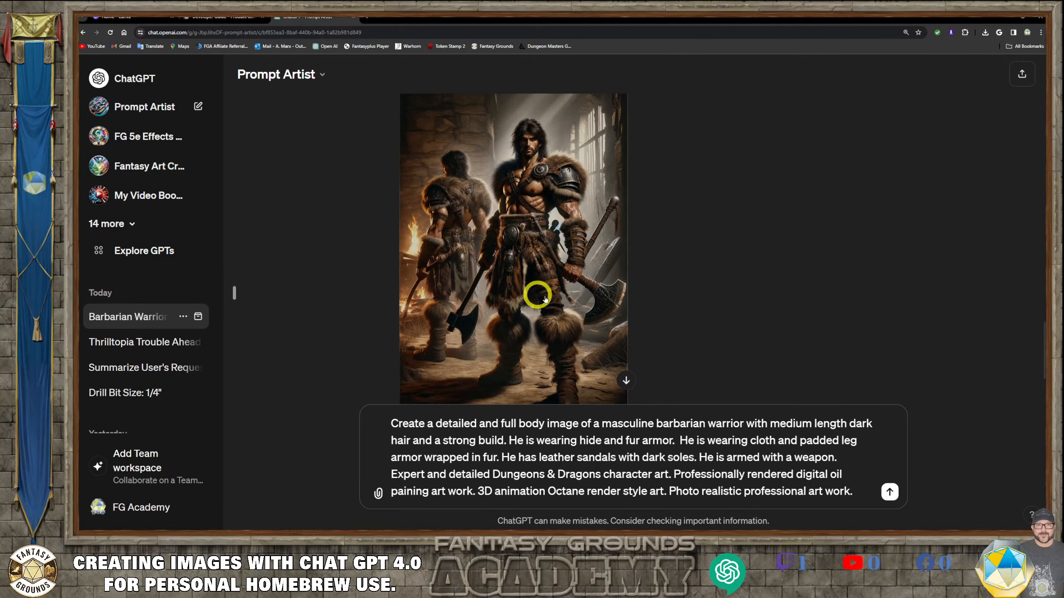
pyautogui.scroll(-3, 553, 310)
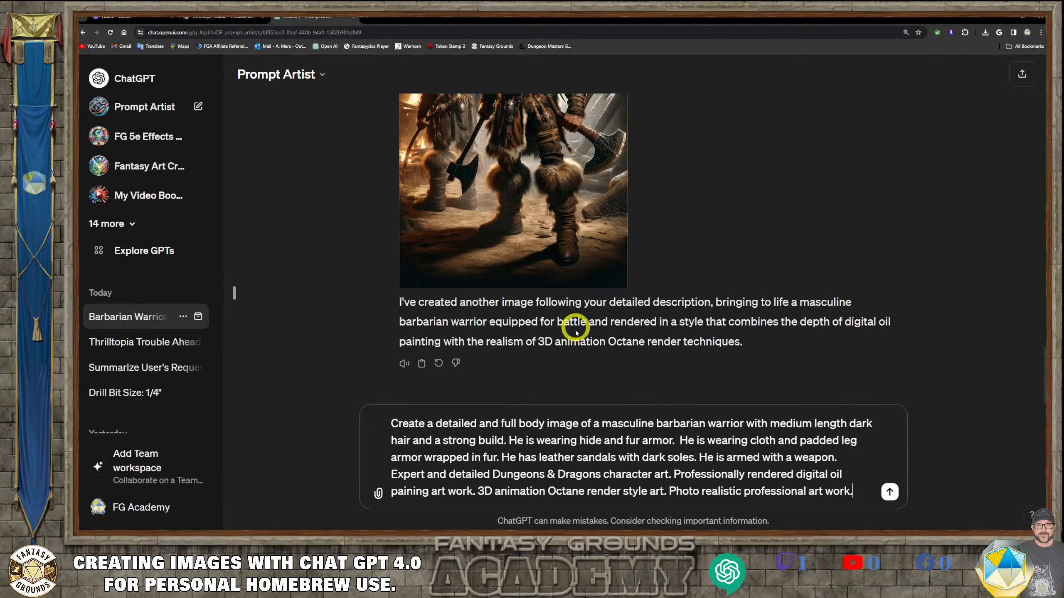
pyautogui.click(891, 492)
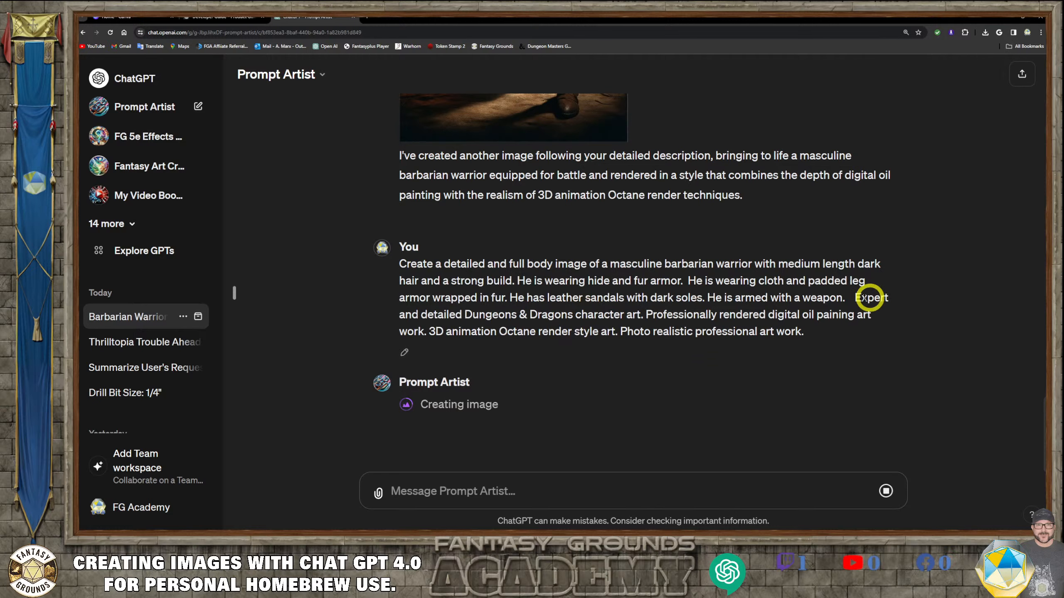
# - Review the sent prompt's style wording and scroll down to the two newly generated barbarian images
pyautogui.moveTo(856, 297); pyautogui.dragTo(884, 311)
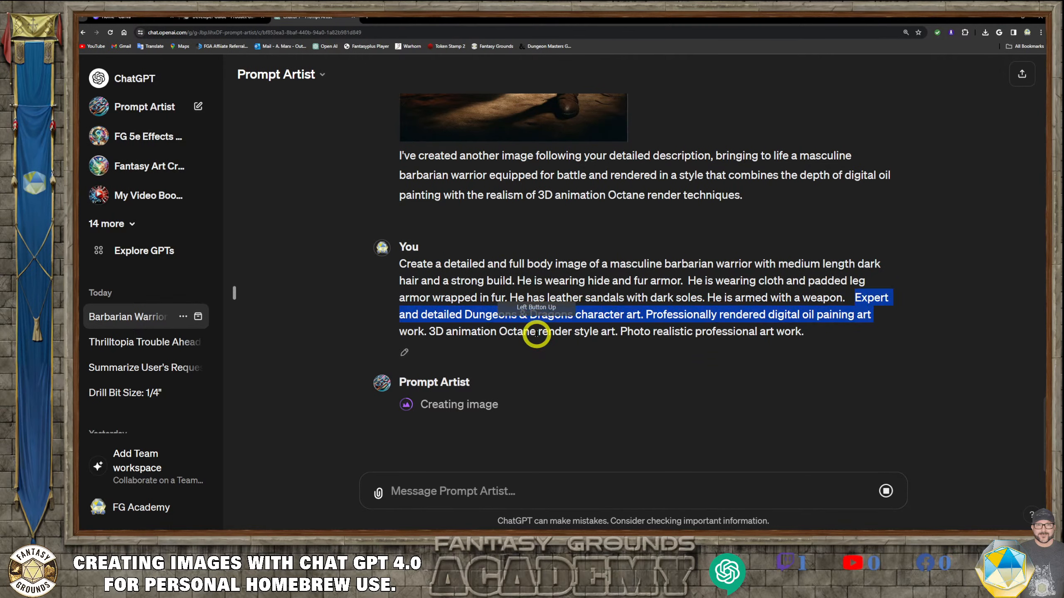
pyautogui.click(536, 311)
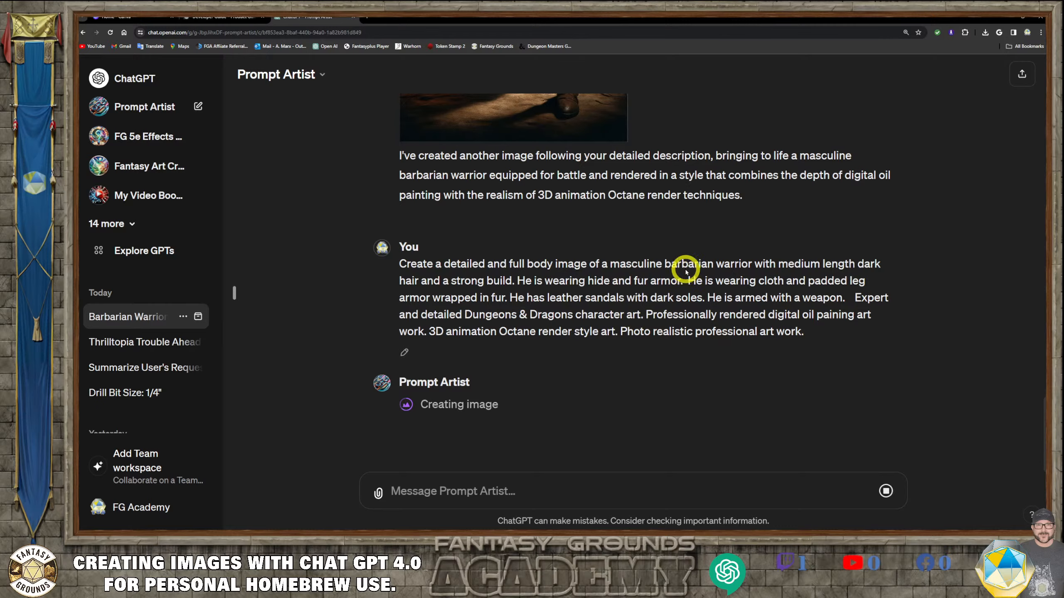
pyautogui.scroll(4, 678, 260)
pyautogui.scroll(-1, 603, 178)
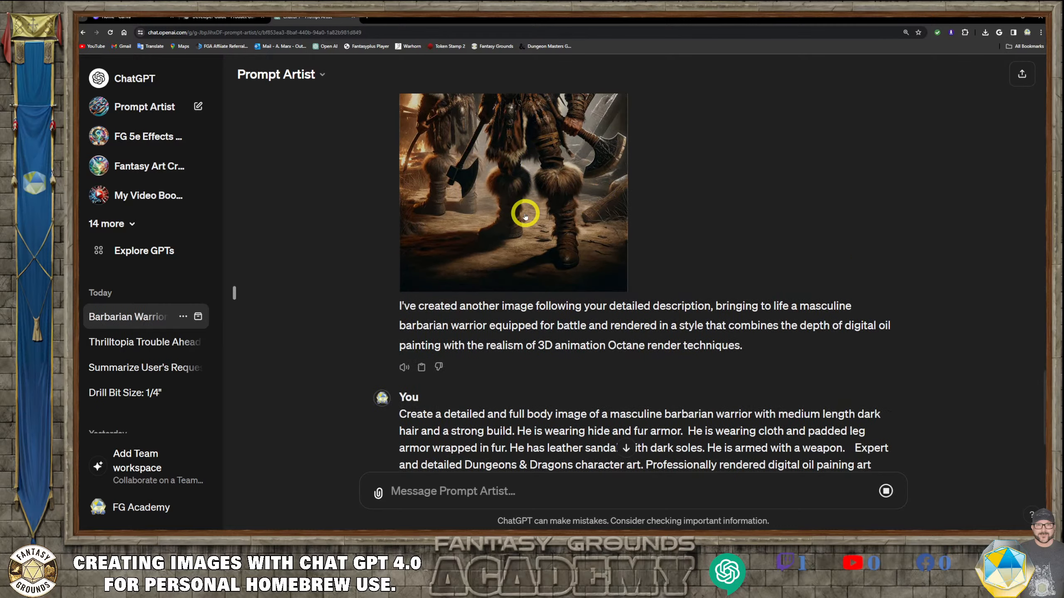
pyautogui.scroll(-3, 531, 238)
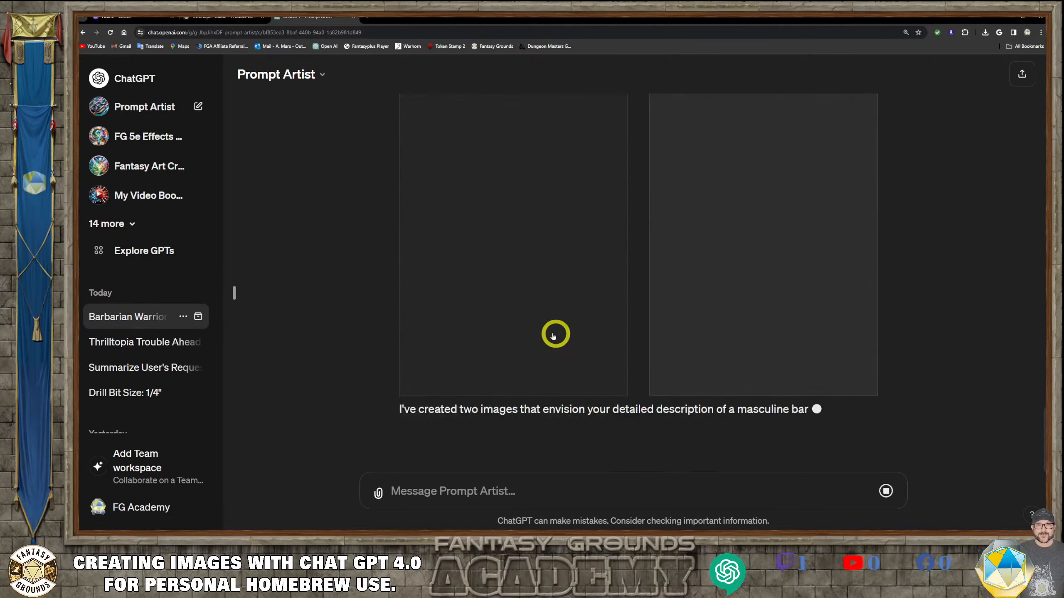
pyautogui.scroll(1, 562, 340)
pyautogui.scroll(-1, 570, 340)
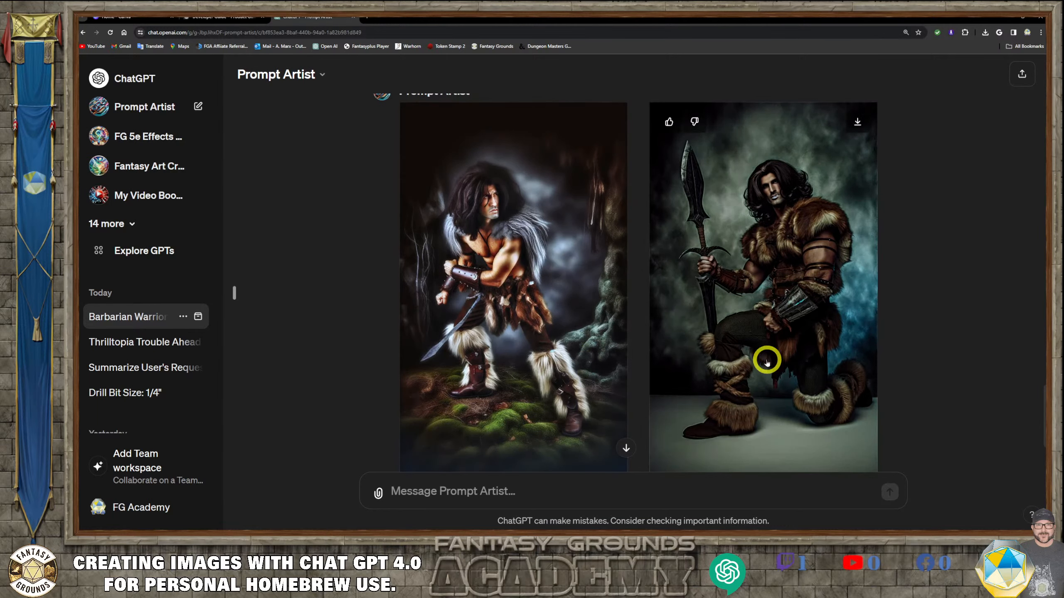
pyautogui.scroll(1, 560, 337)
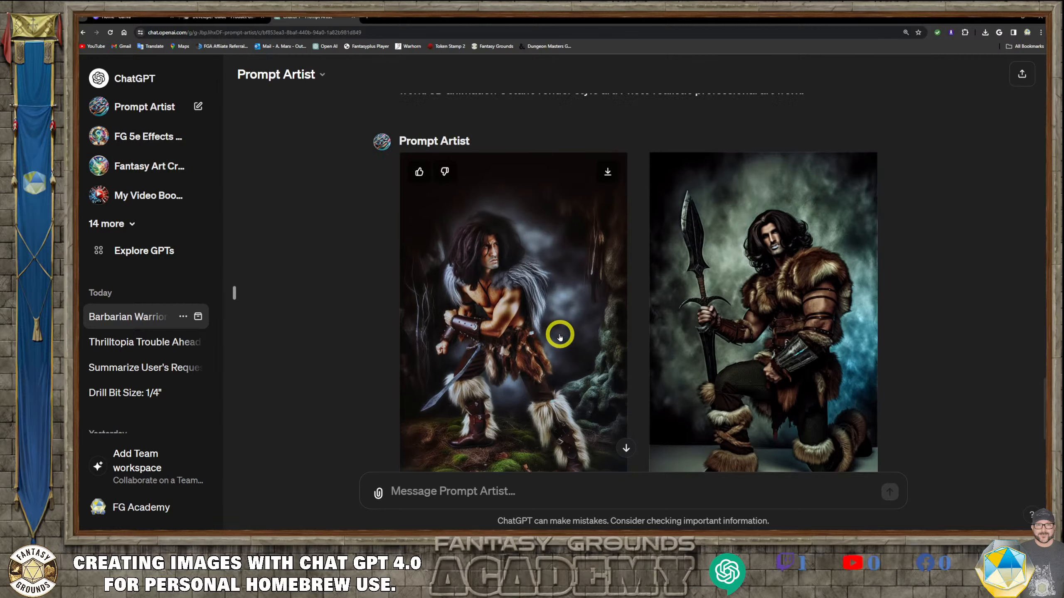
# - Scroll back up through the conversation comparing the new images with the earlier barbarian images and prompts
pyautogui.scroll(-1, 560, 337)
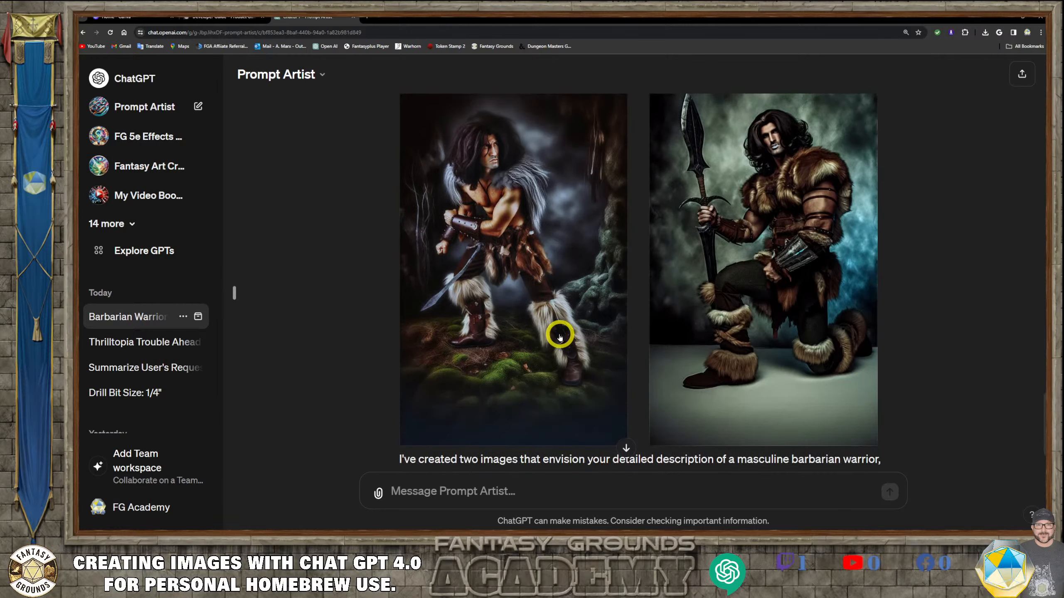
pyautogui.scroll(-2, 560, 338)
pyautogui.scroll(4, 561, 336)
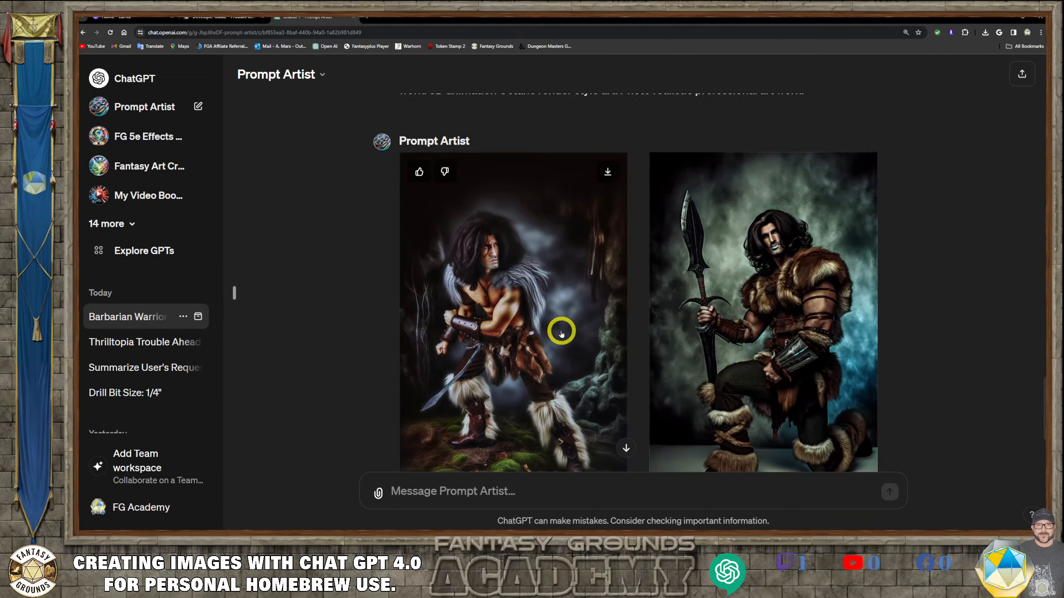
pyautogui.scroll(-1, 732, 355)
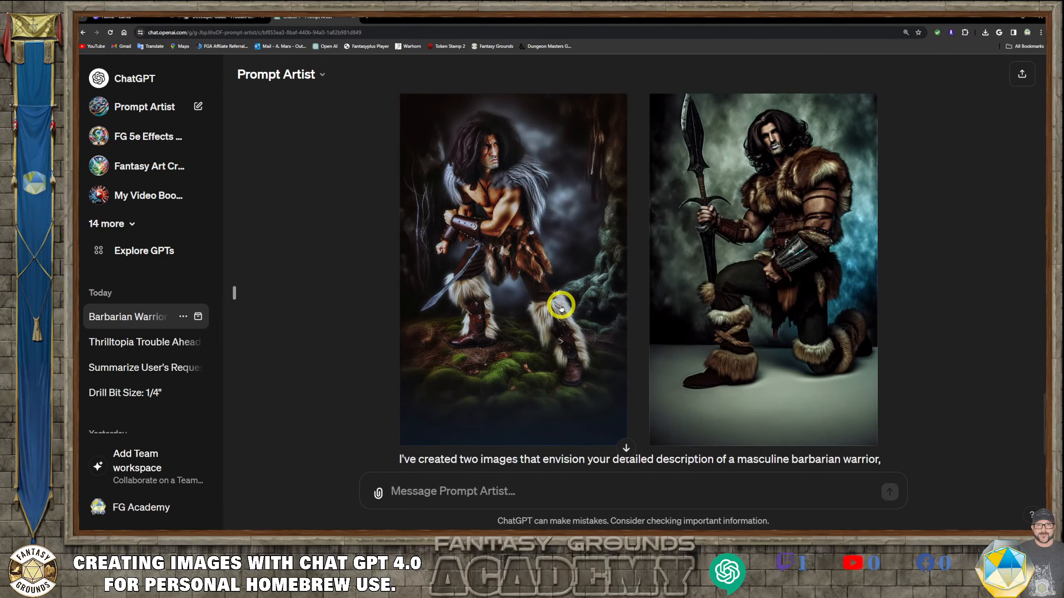
pyautogui.scroll(5, 561, 307)
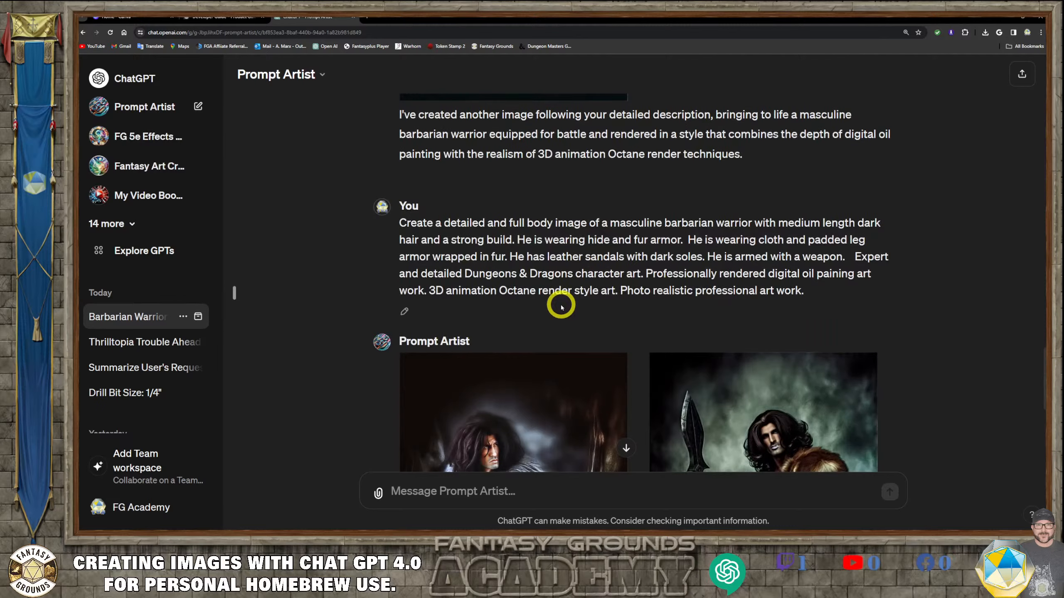
pyautogui.scroll(3, 562, 308)
pyautogui.scroll(-1, 563, 297)
pyautogui.scroll(-7, 563, 298)
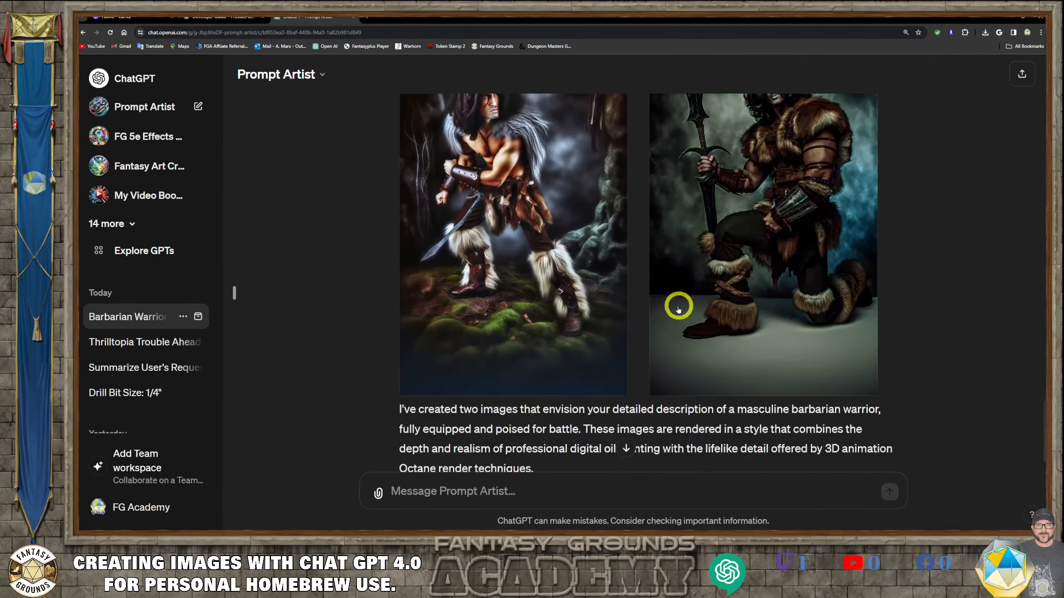
pyautogui.scroll(2, 672, 307)
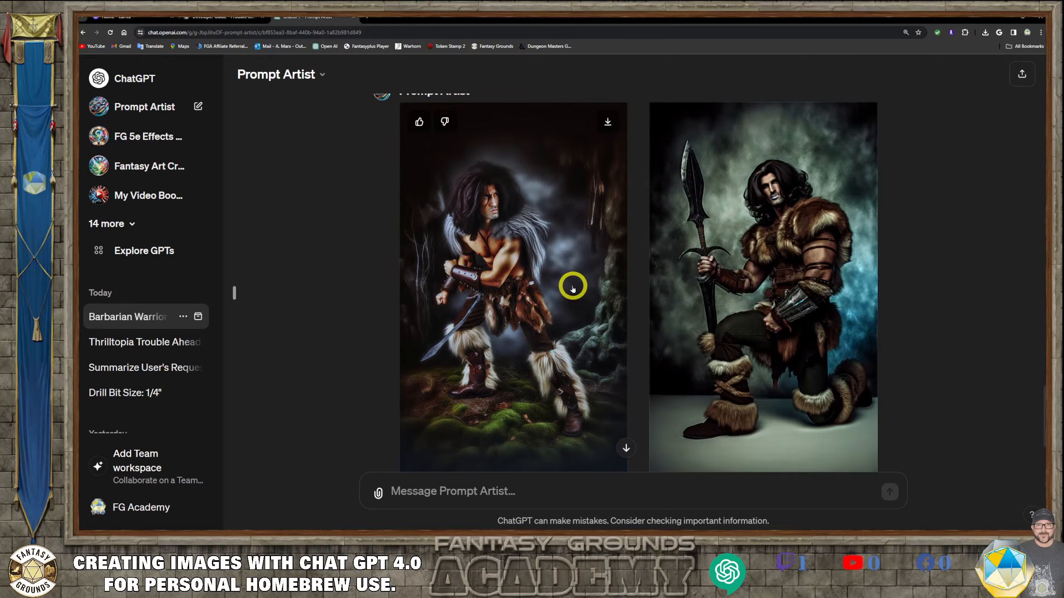
pyautogui.scroll(-5, 568, 245)
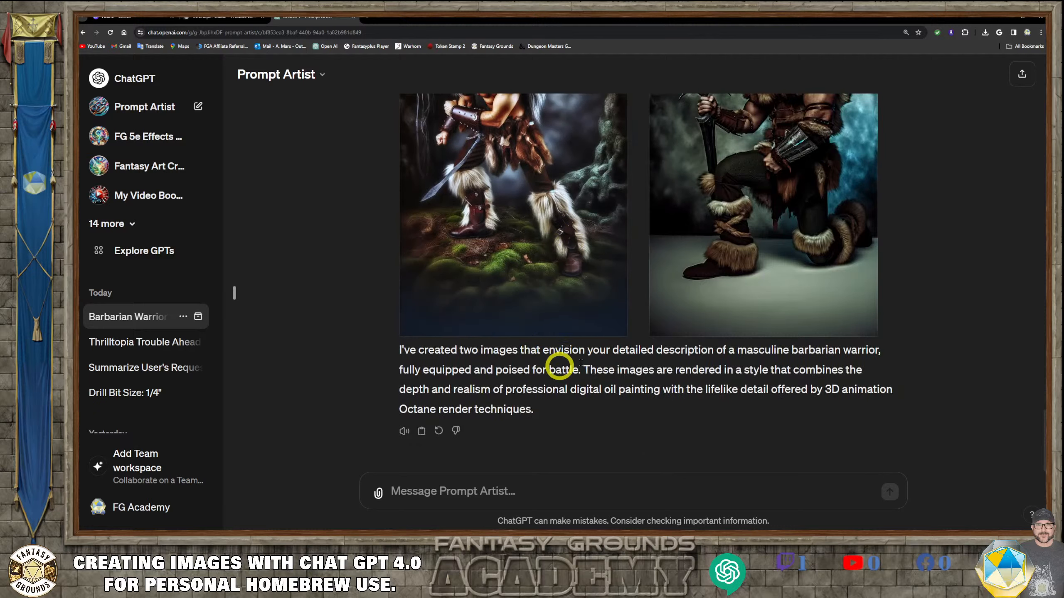
pyautogui.scroll(4, 615, 374)
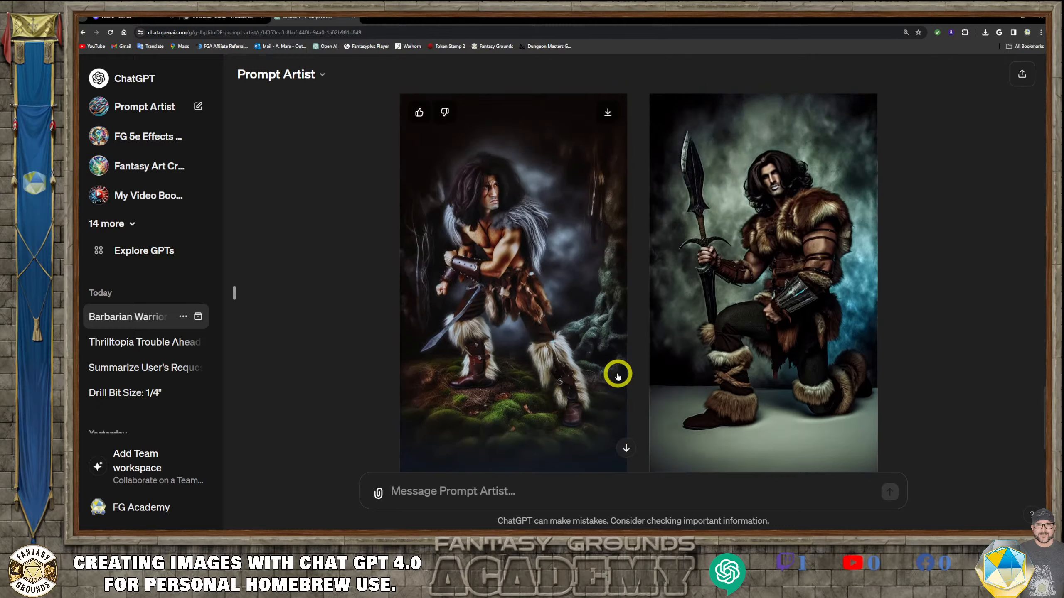
pyautogui.scroll(10, 616, 374)
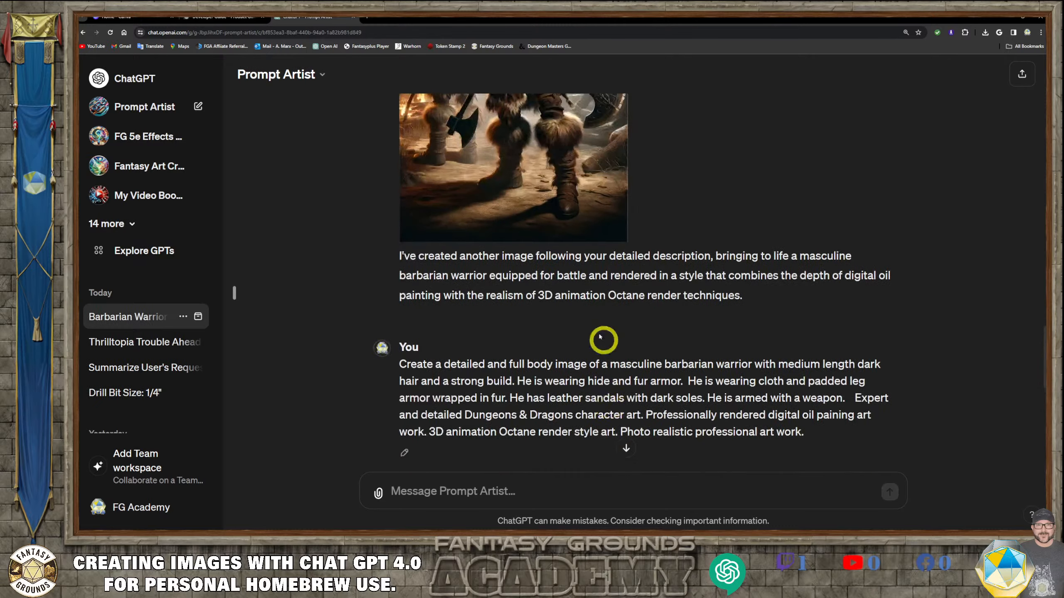
pyautogui.scroll(4, 600, 337)
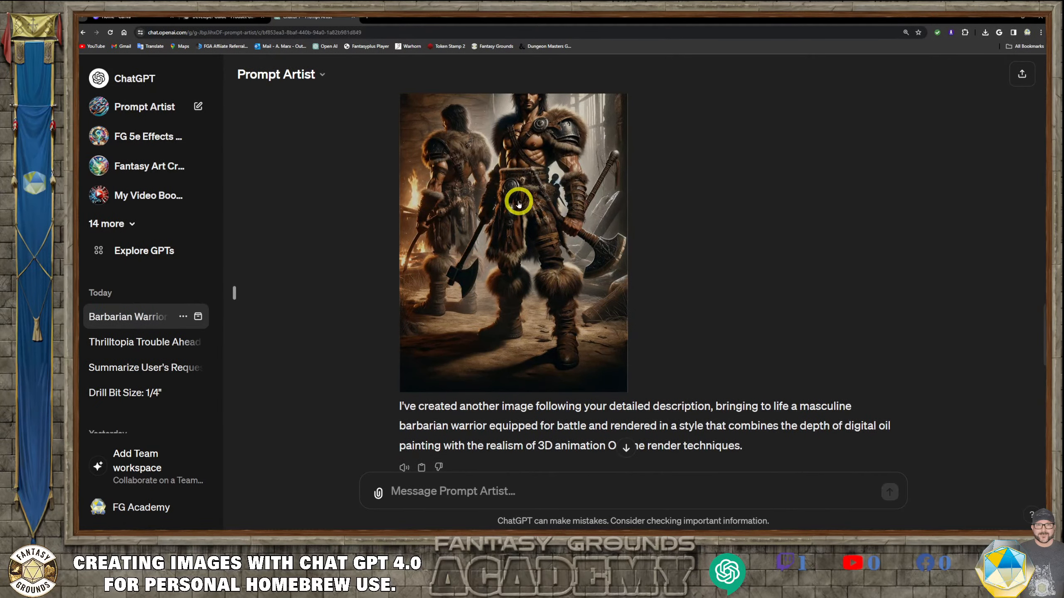
pyautogui.scroll(2, 601, 272)
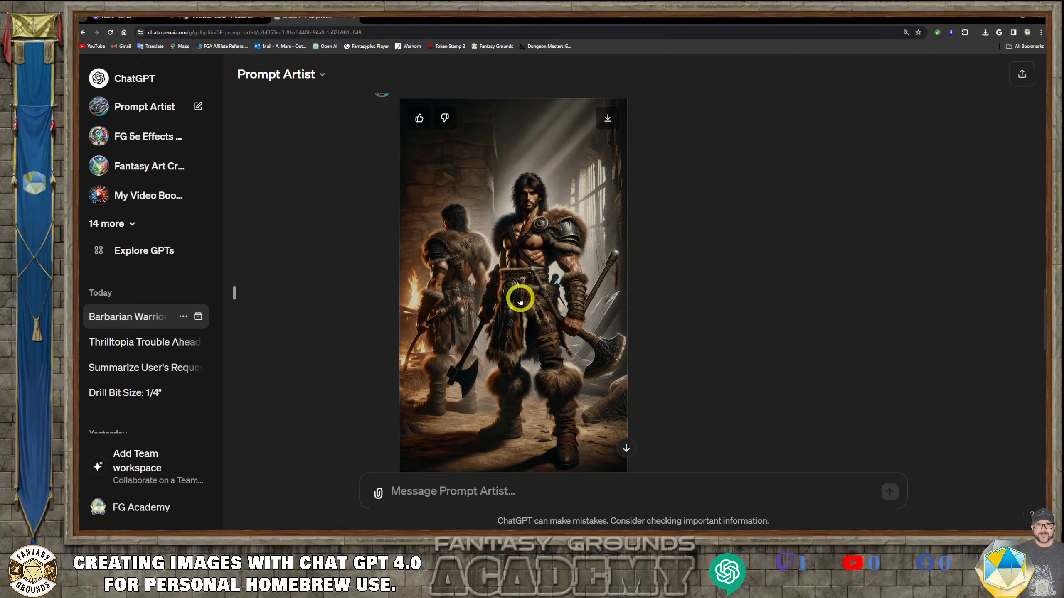
pyautogui.scroll(1, 538, 341)
pyautogui.scroll(5, 538, 341)
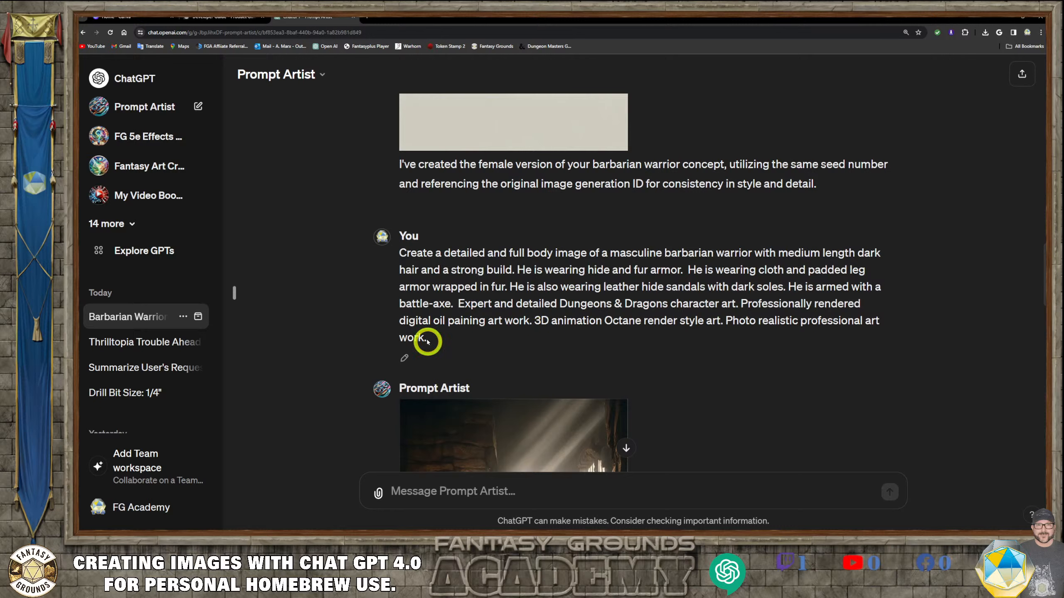
# - Copy the earlier masculine barbarian warrior prompt and paste it into the message box
pyautogui.moveTo(427, 342); pyautogui.dragTo(400, 251)
pyautogui.rightClick(513, 253)
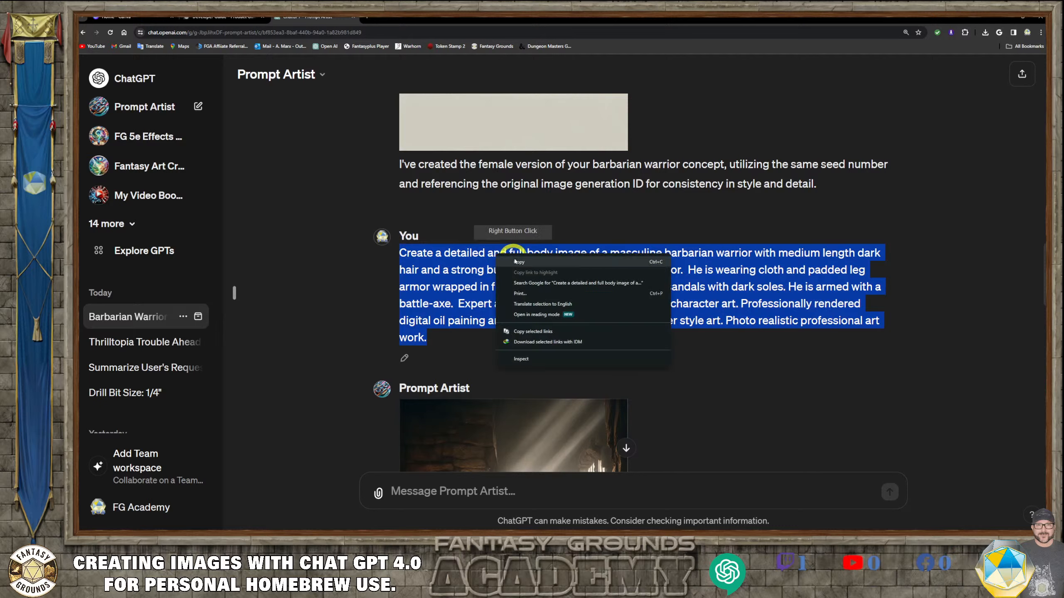
pyautogui.click(519, 262)
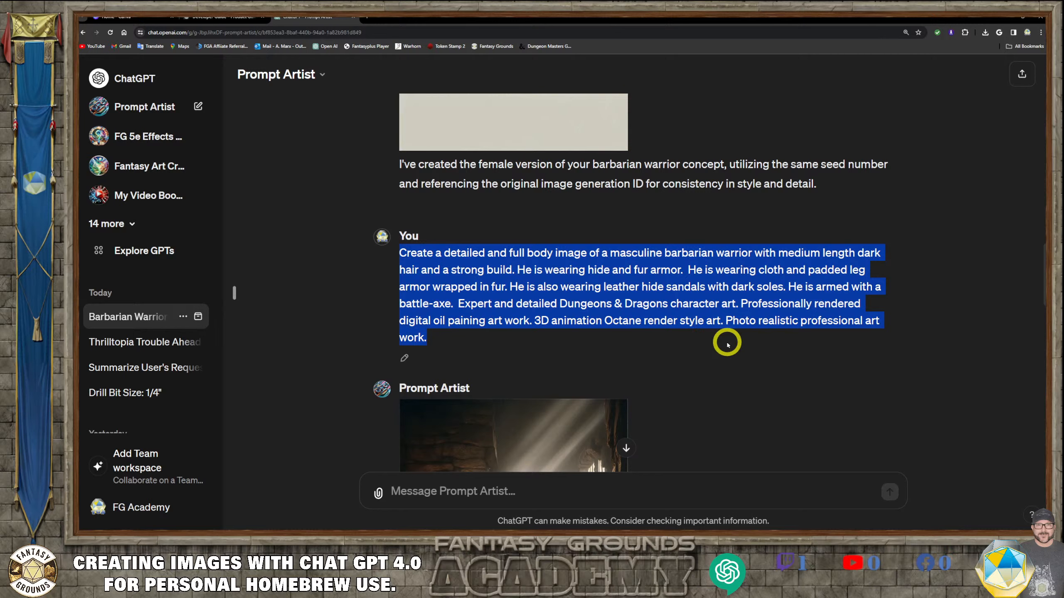
pyautogui.click(446, 493)
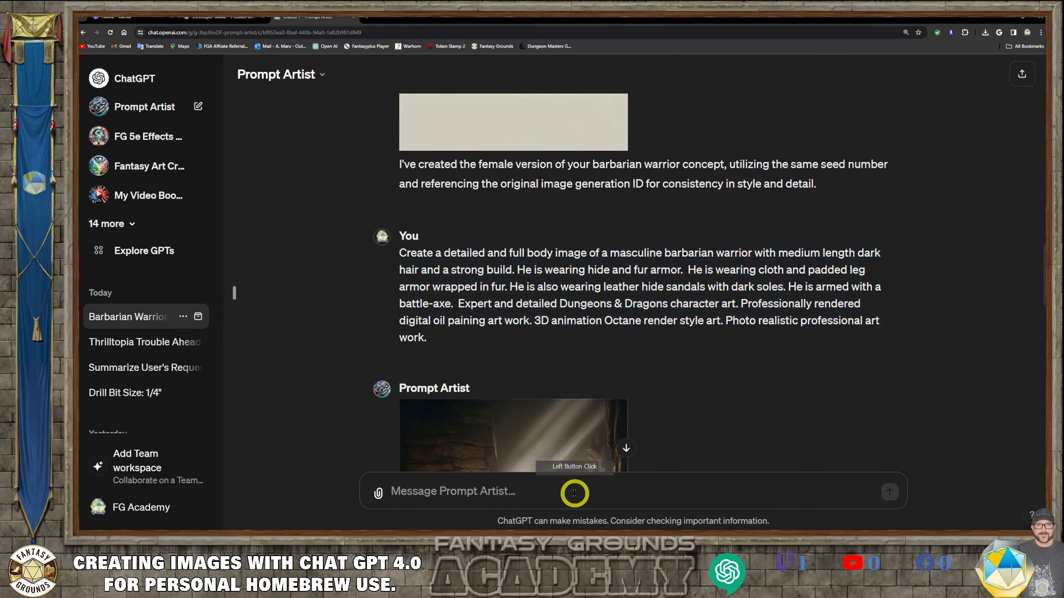
pyautogui.hotkey('ctrl', 'v')
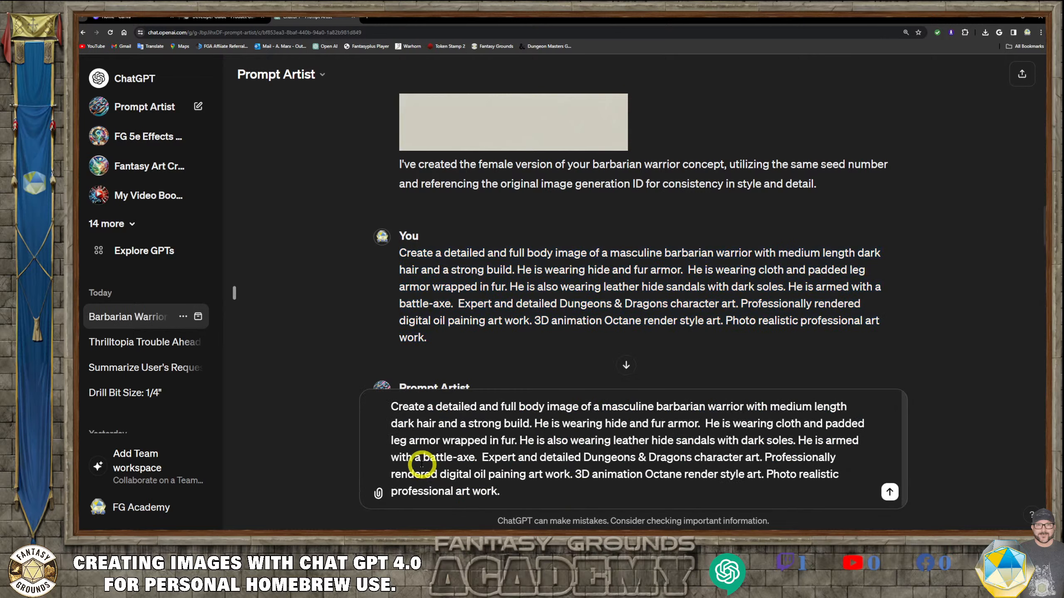
# - Change the weapon in the pasted prompt from battle-axe to "hand-axe" and send it
pyautogui.click(421, 457)
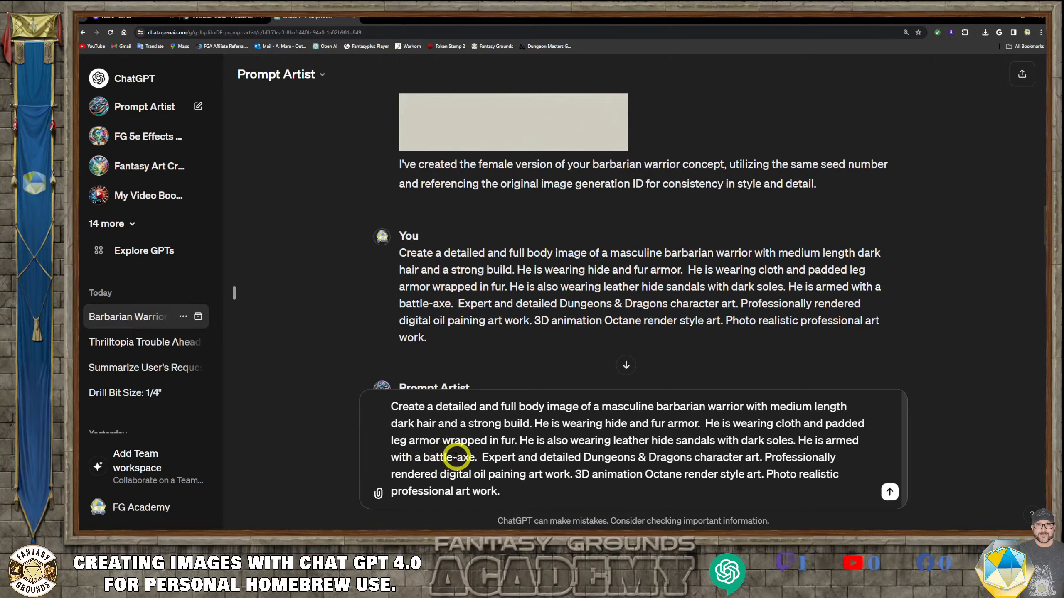
pyautogui.moveTo(443, 454)
pyautogui.mouseDown()
pyautogui.moveTo(422, 448)
pyautogui.moveTo(424, 458)
pyautogui.mouseUp()
pyautogui.write('hand')
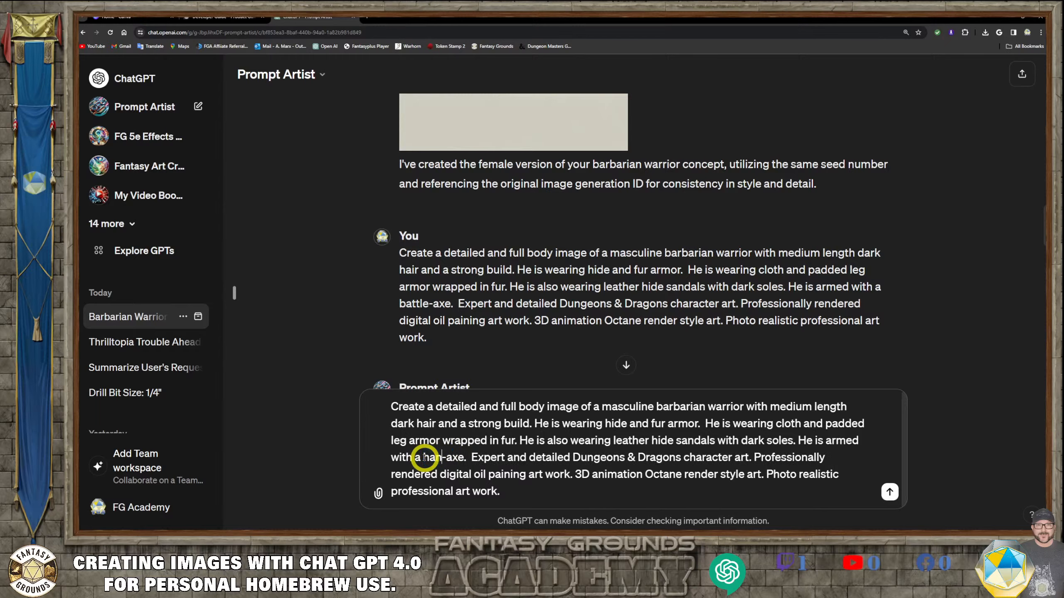
pyautogui.click(525, 491)
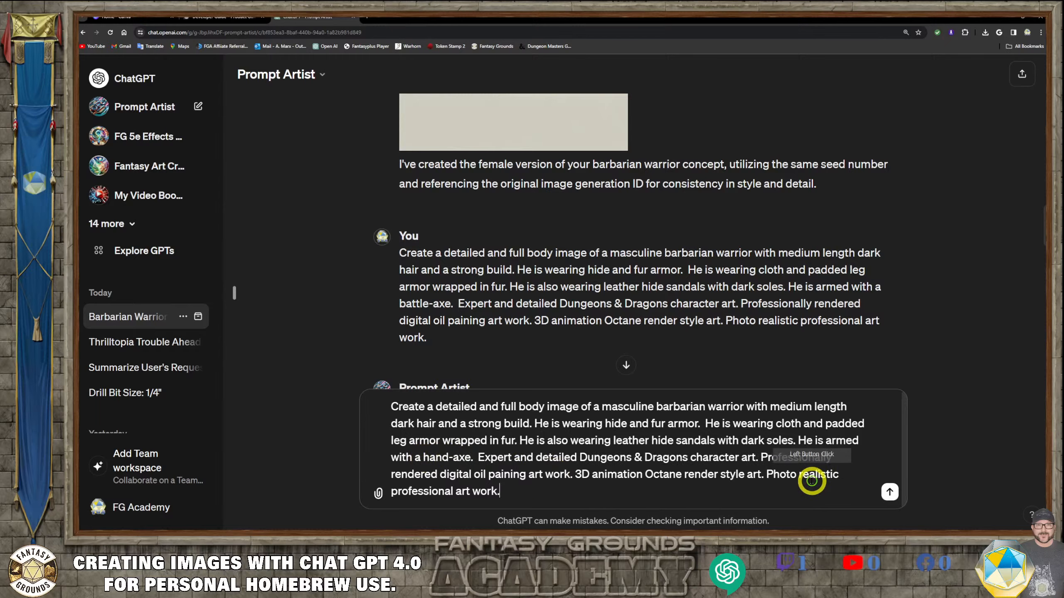
pyautogui.click(889, 493)
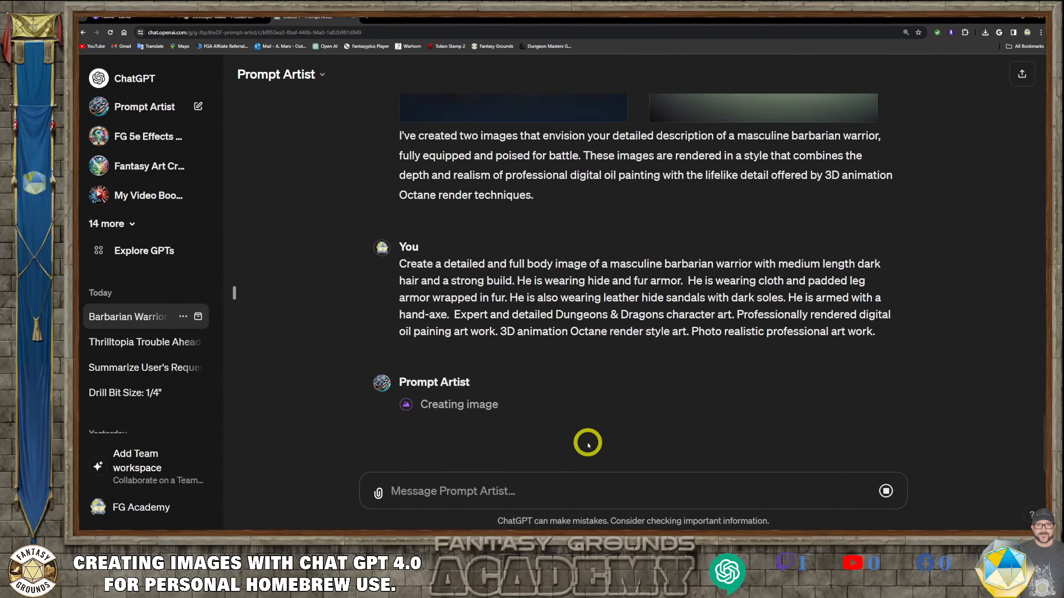
# - Scroll between the new hand-axe images and the earlier barbarian images to compare them
pyautogui.scroll(5, 572, 427)
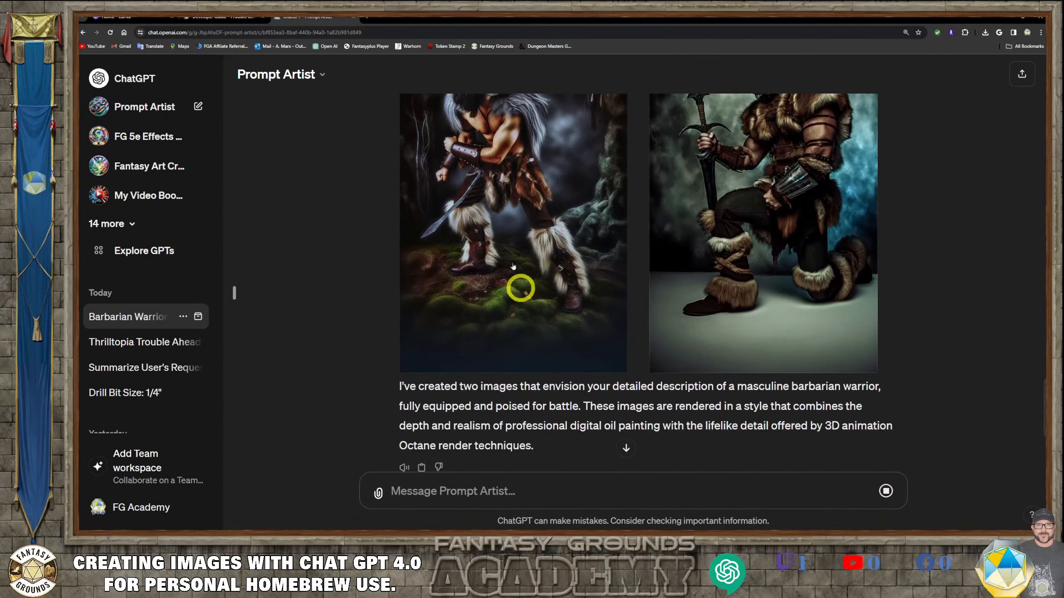
pyautogui.scroll(4, 549, 251)
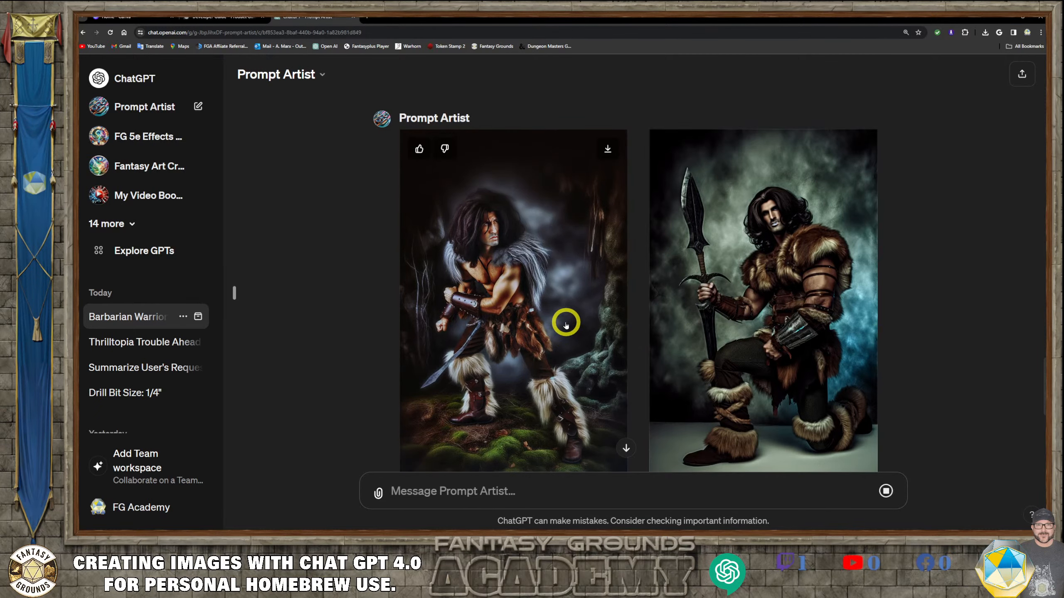
pyautogui.scroll(-10, 585, 349)
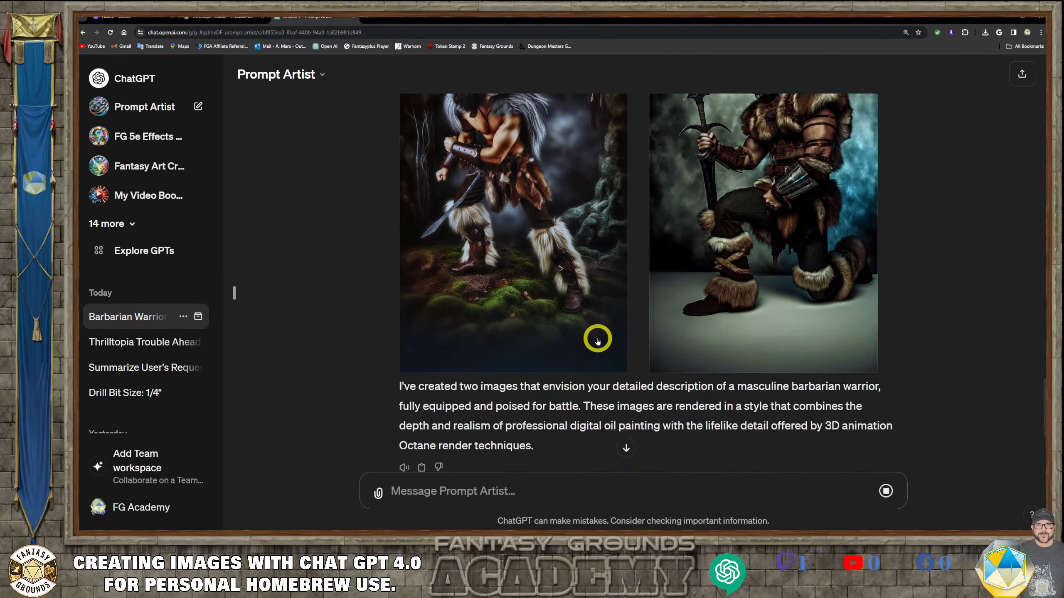
pyautogui.scroll(8, 598, 340)
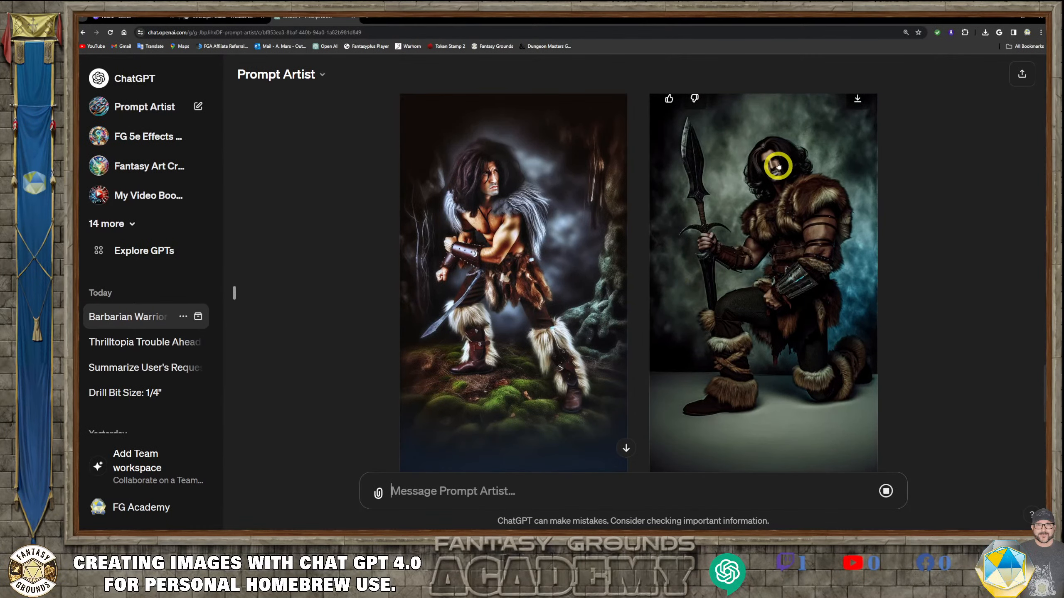
pyautogui.scroll(-7, 591, 311)
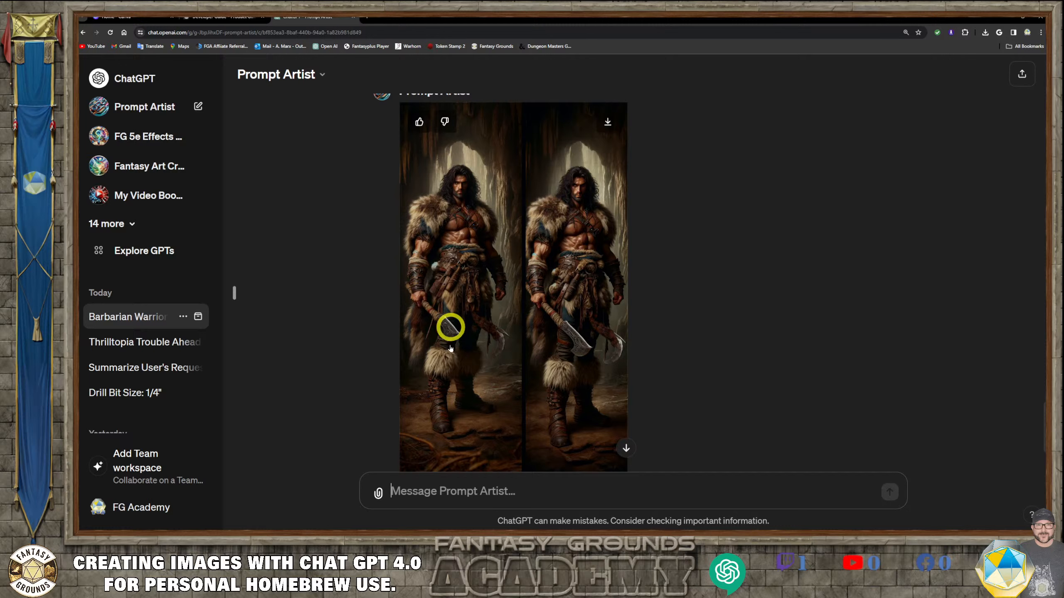
pyautogui.scroll(1, 453, 386)
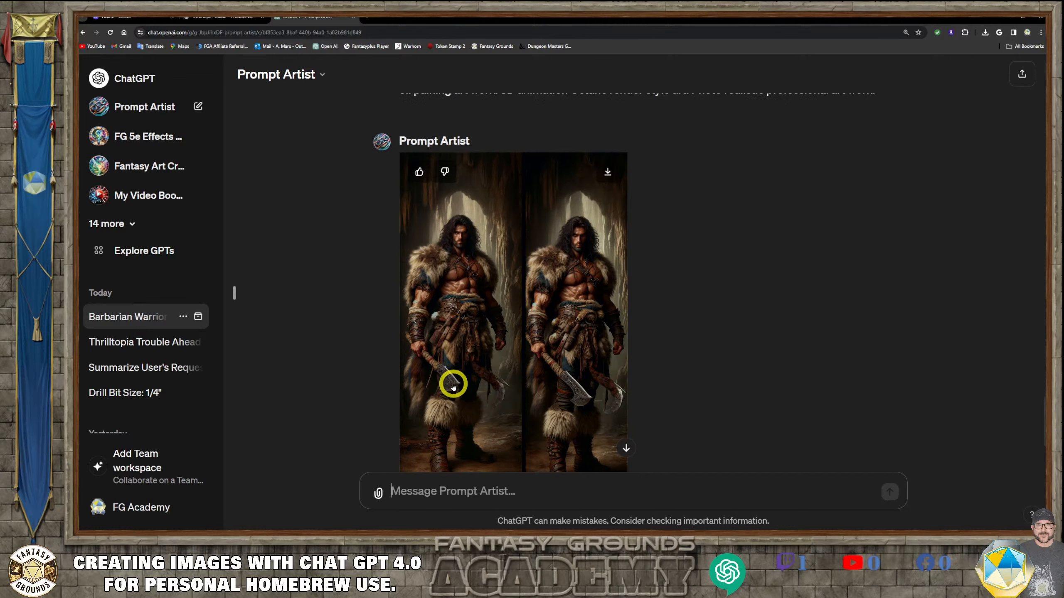
# - Like the earlier two-panel barbarian image and download it
pyautogui.click(419, 171)
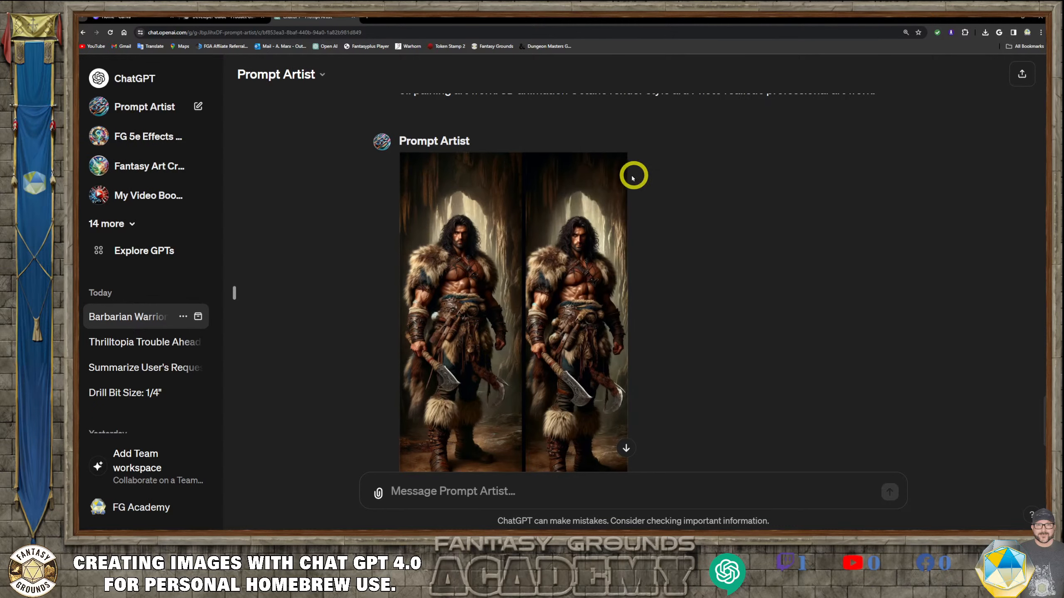
pyautogui.click(610, 174)
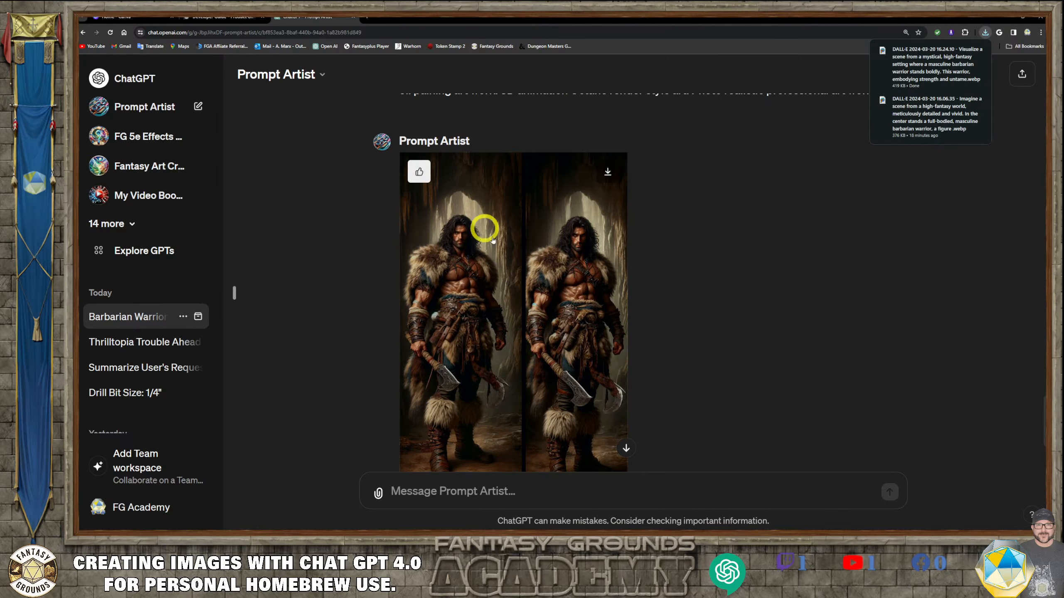
pyautogui.rightClick(456, 332)
pyautogui.click(504, 358)
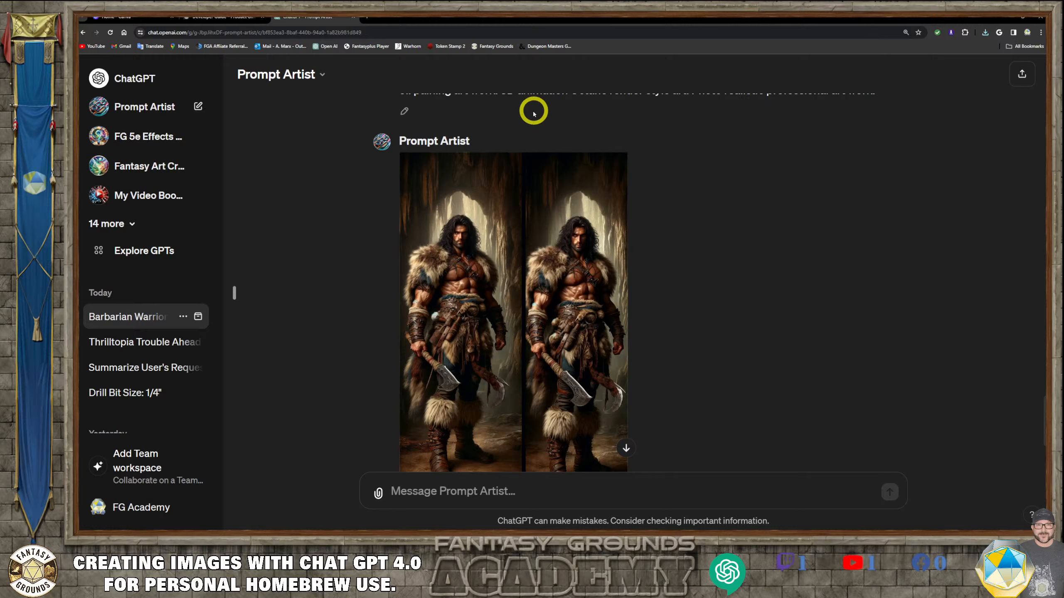
# - Open the earlier barbarian image full size and copy it
pyautogui.moveTo(514, 185)
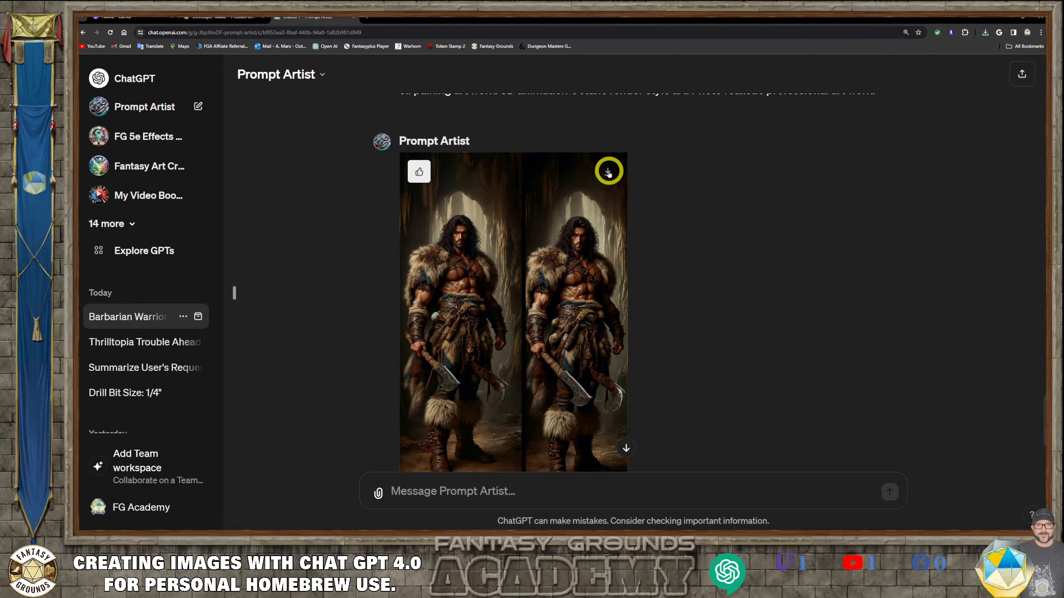
pyautogui.click(564, 214)
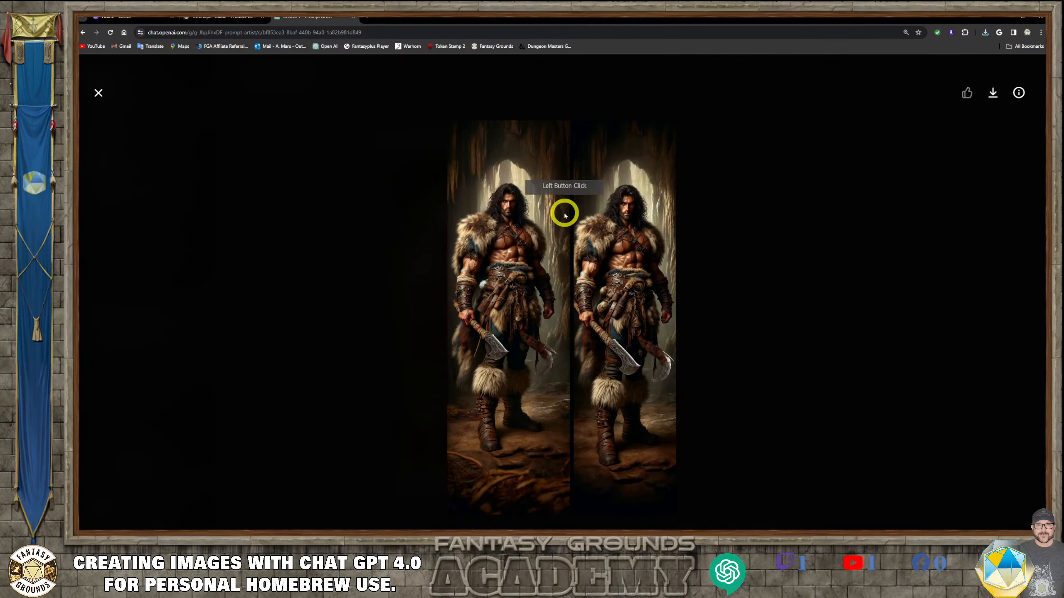
pyautogui.rightClick(628, 175)
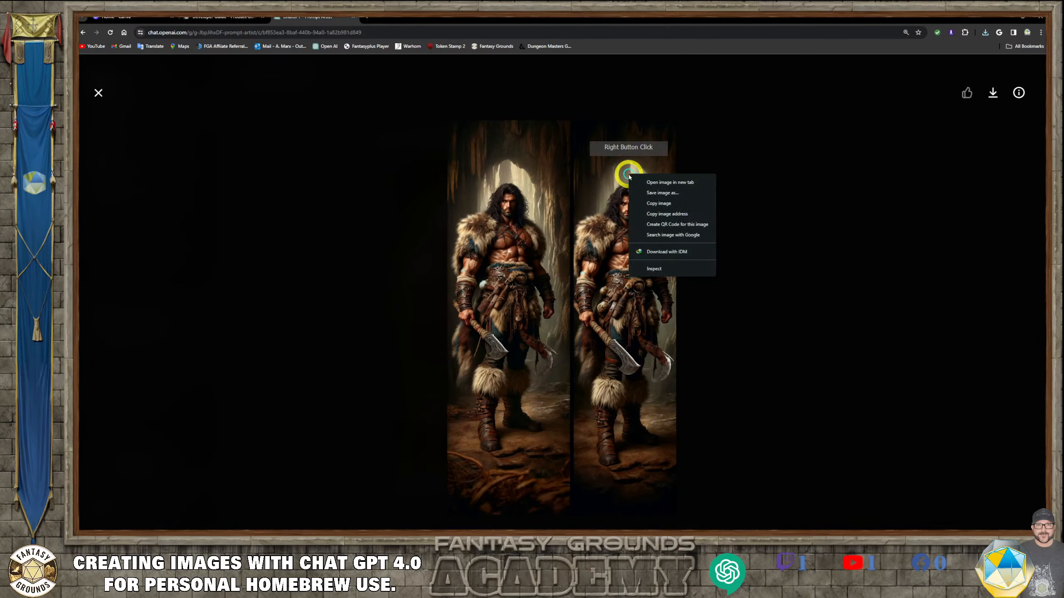
pyautogui.click(691, 206)
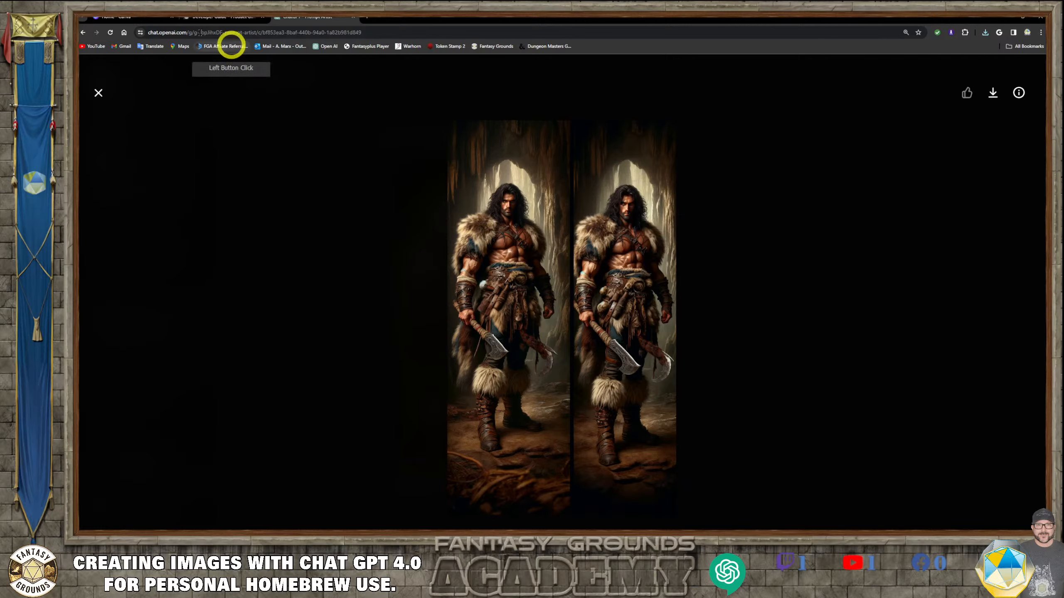
# - Switch to the Canva tab and browse the recent designs
pyautogui.click(142, 18)
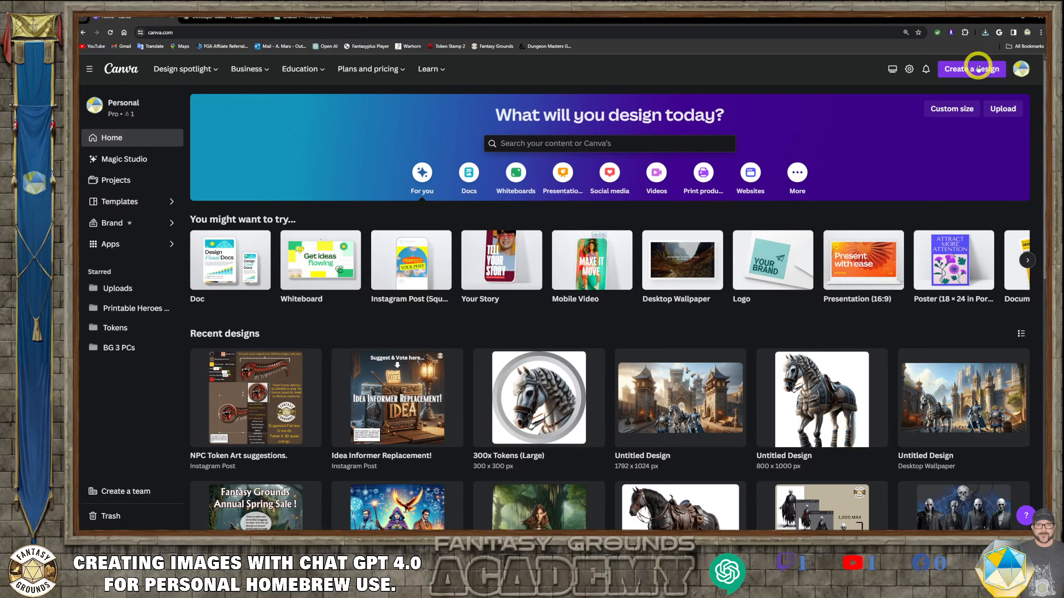
pyautogui.scroll(-3, 810, 222)
pyautogui.scroll(-2, 803, 236)
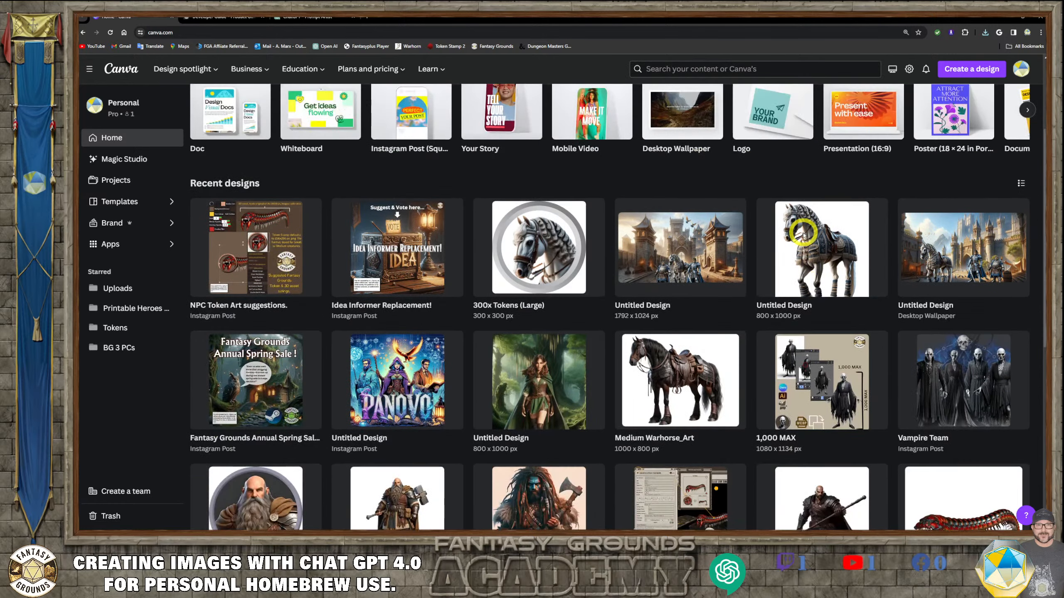
pyautogui.scroll(5, 800, 218)
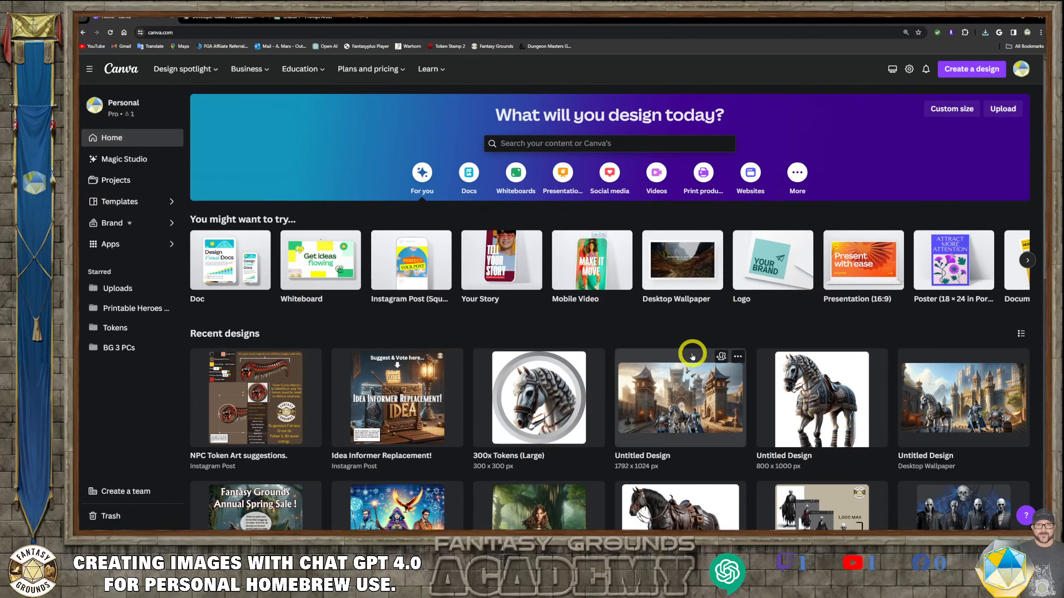
pyautogui.scroll(-5, 712, 369)
pyautogui.scroll(-1, 745, 398)
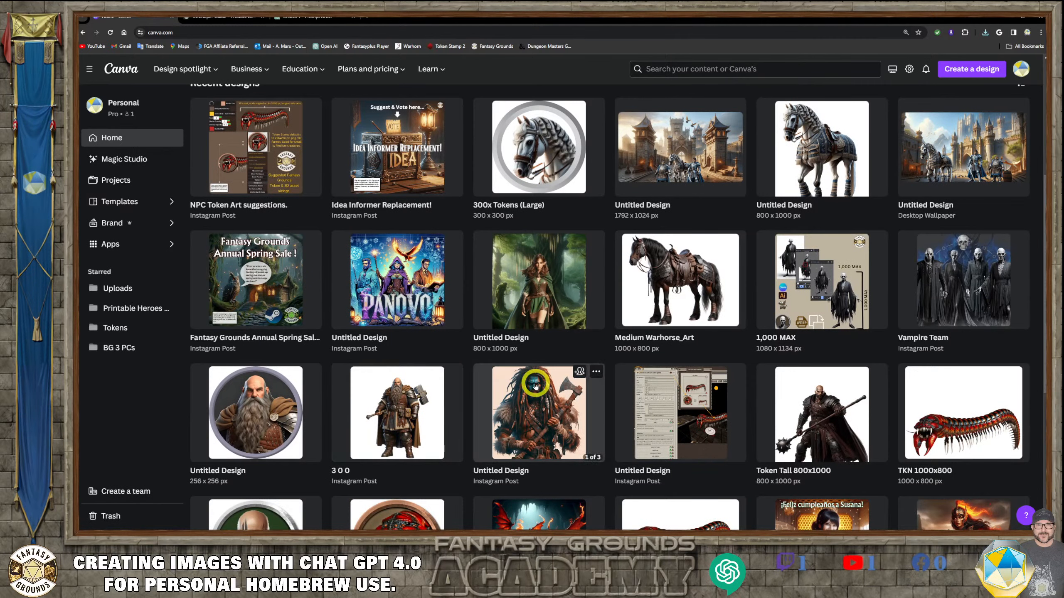
pyautogui.scroll(5, 791, 371)
pyautogui.scroll(1, 792, 371)
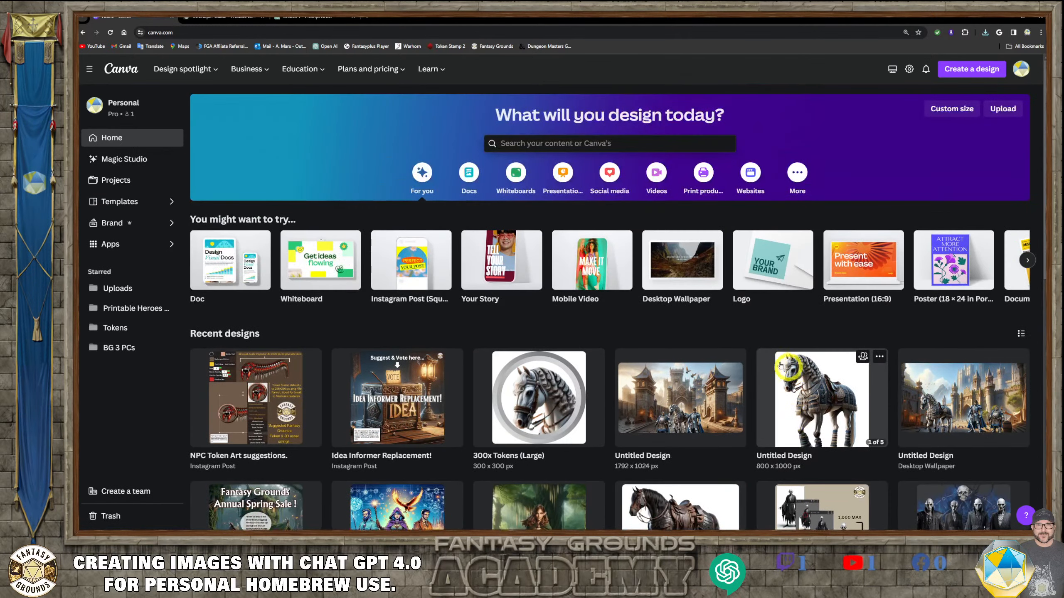
# - Create a new custom-size design of 1000 × 800 px
pyautogui.click(954, 74)
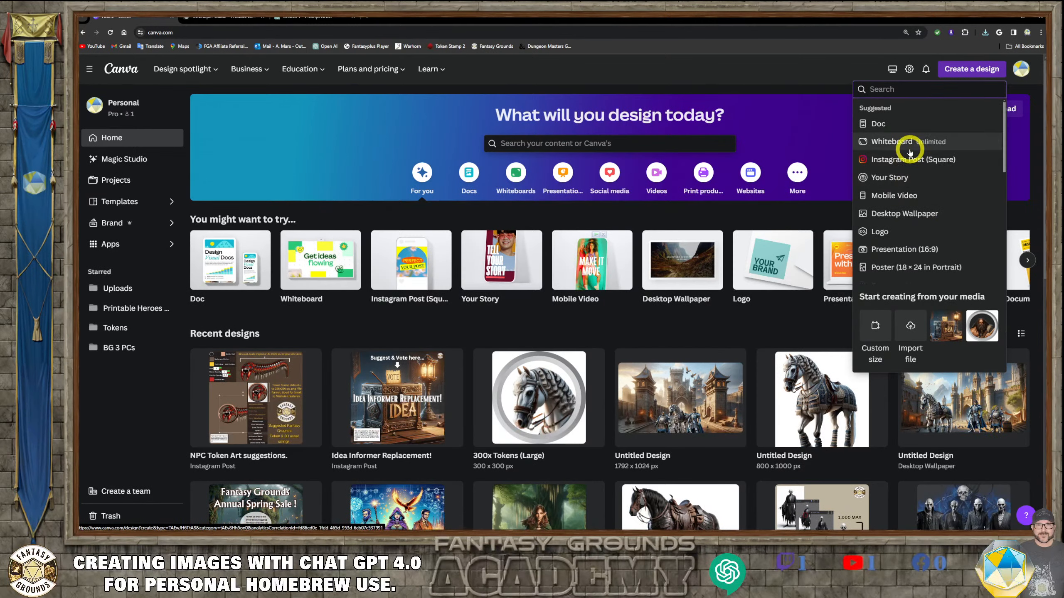
pyautogui.click(877, 322)
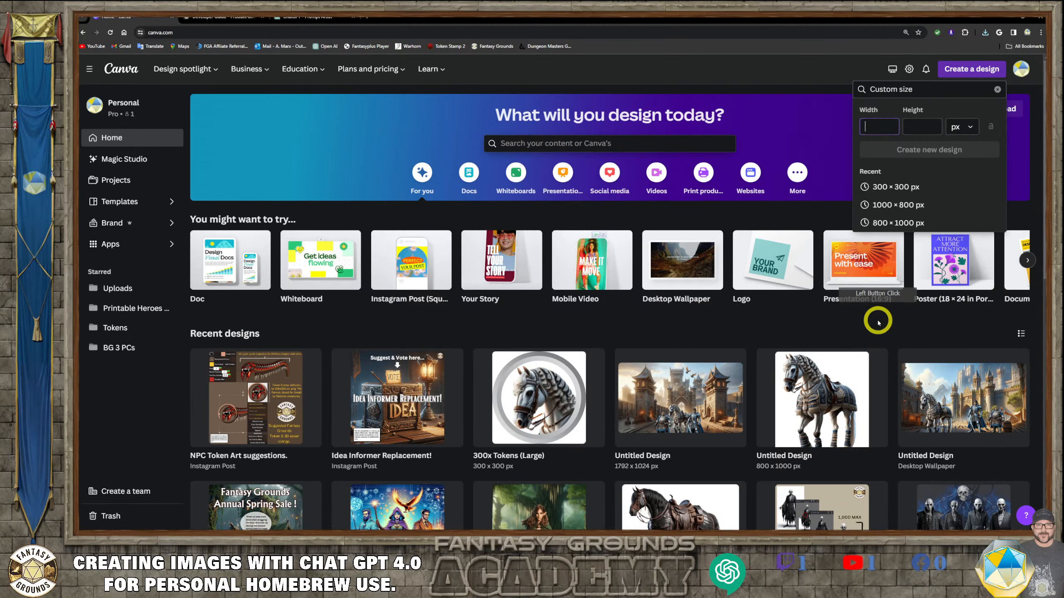
pyautogui.click(918, 206)
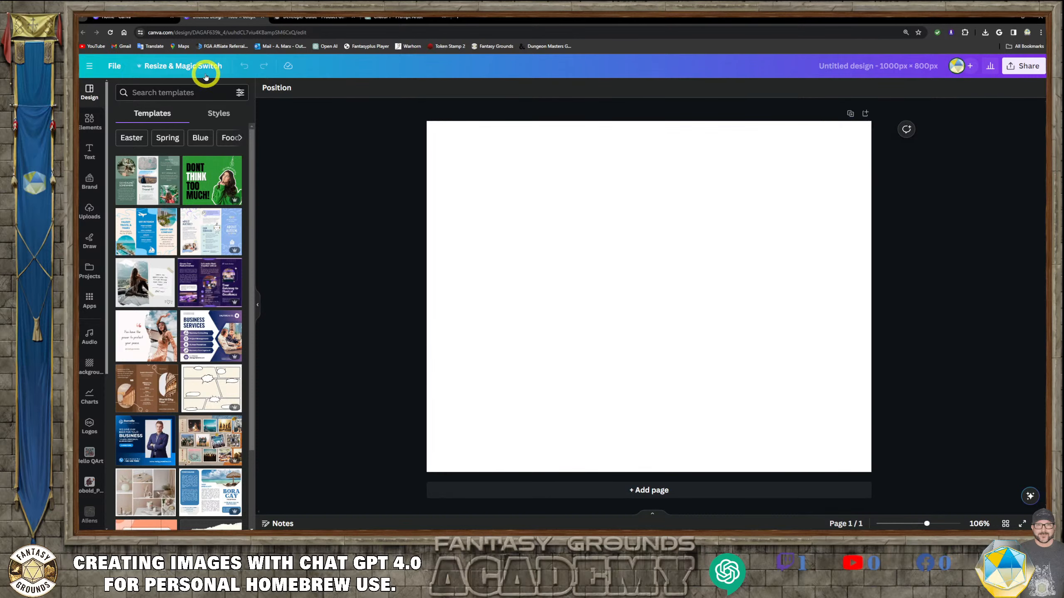
# - Resize the current design to 800 × 1000 px without making a copy
pyautogui.click(180, 67)
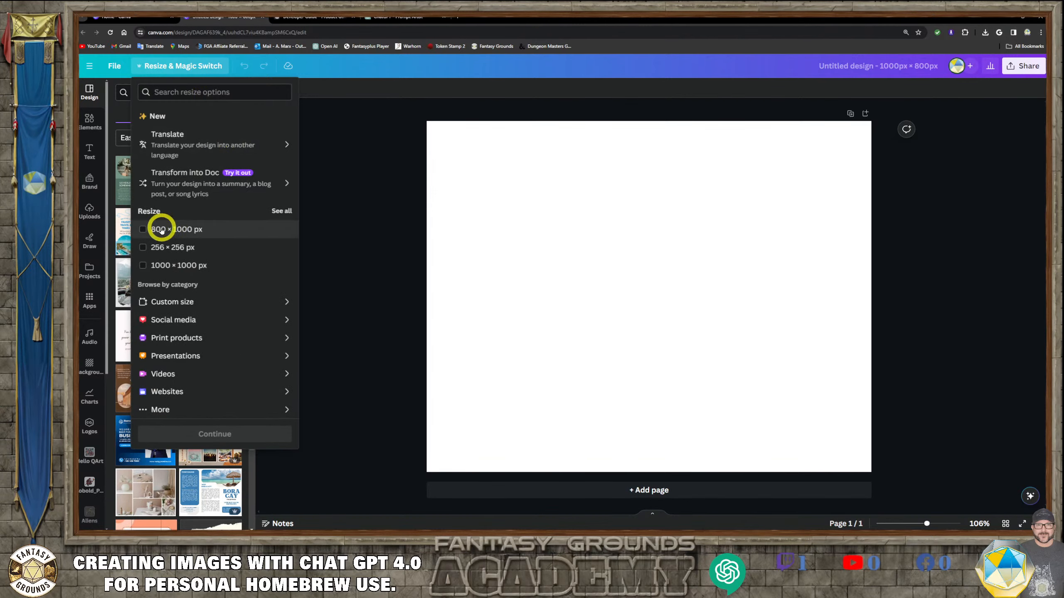
pyautogui.click(142, 230)
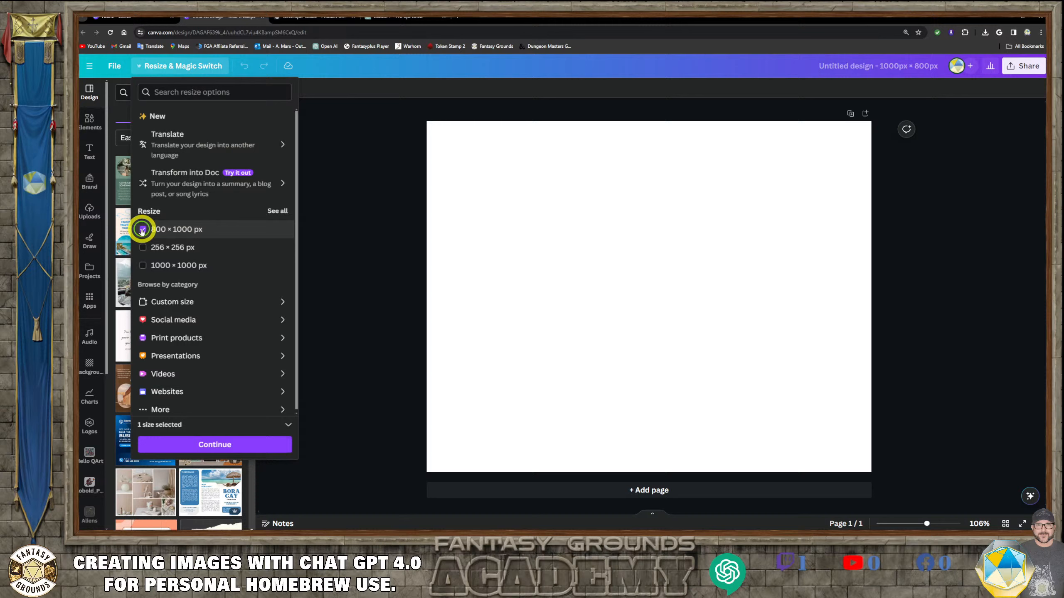
pyautogui.click(235, 452)
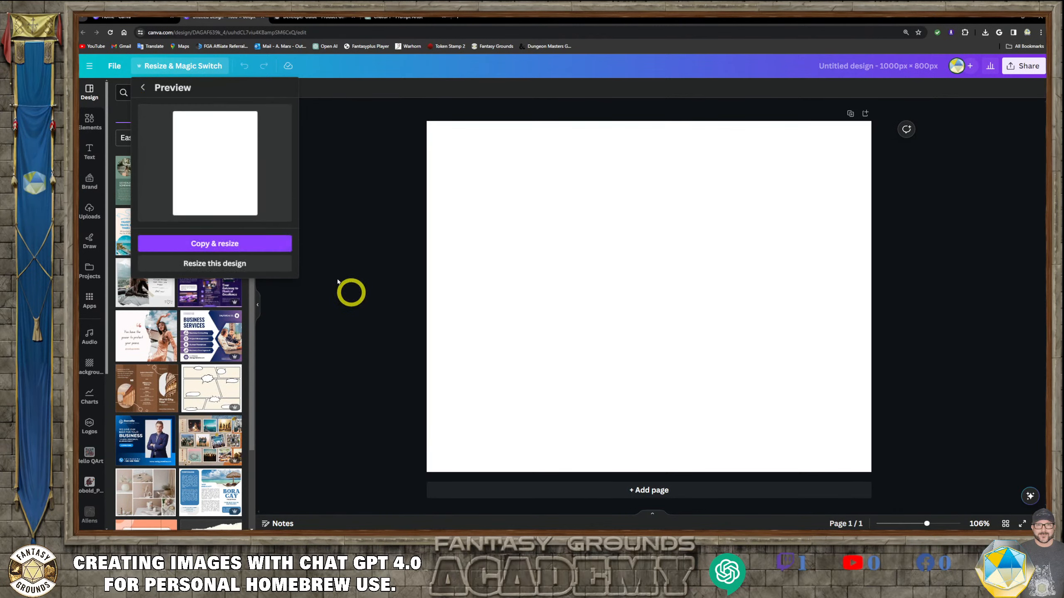
pyautogui.click(243, 263)
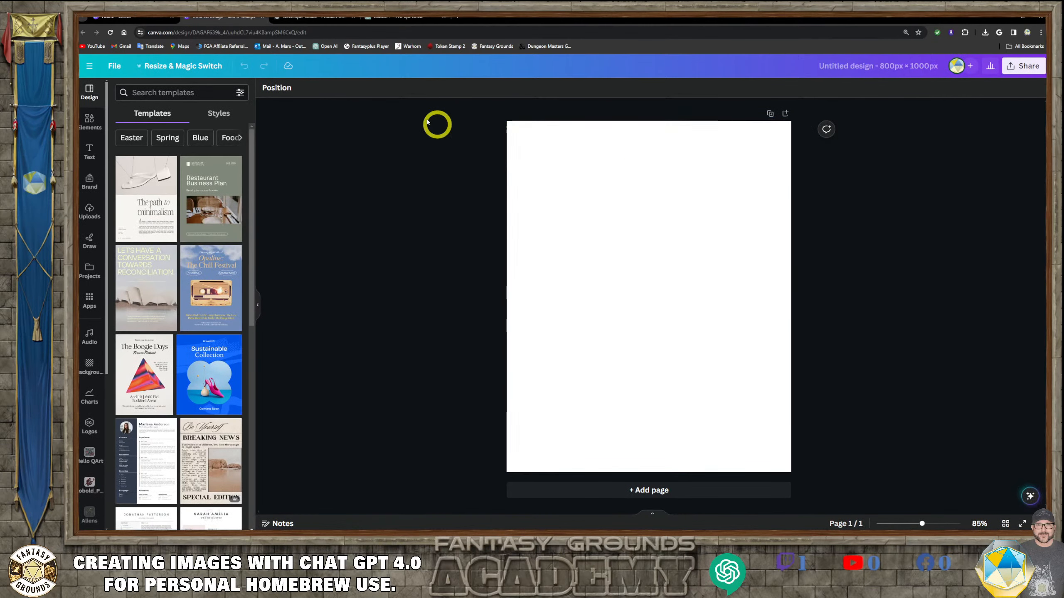
# - Switch to the Fantasy Grounds developer guide tab and review the recommended image sizes table
pyautogui.click(323, 22)
pyautogui.scroll(4, 629, 235)
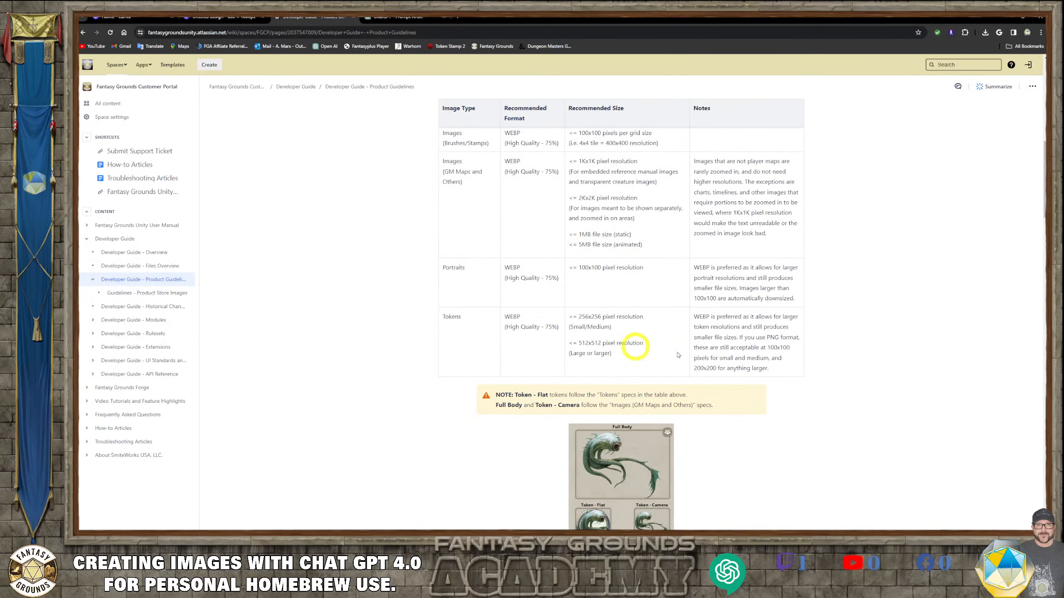
pyautogui.scroll(3, 656, 331)
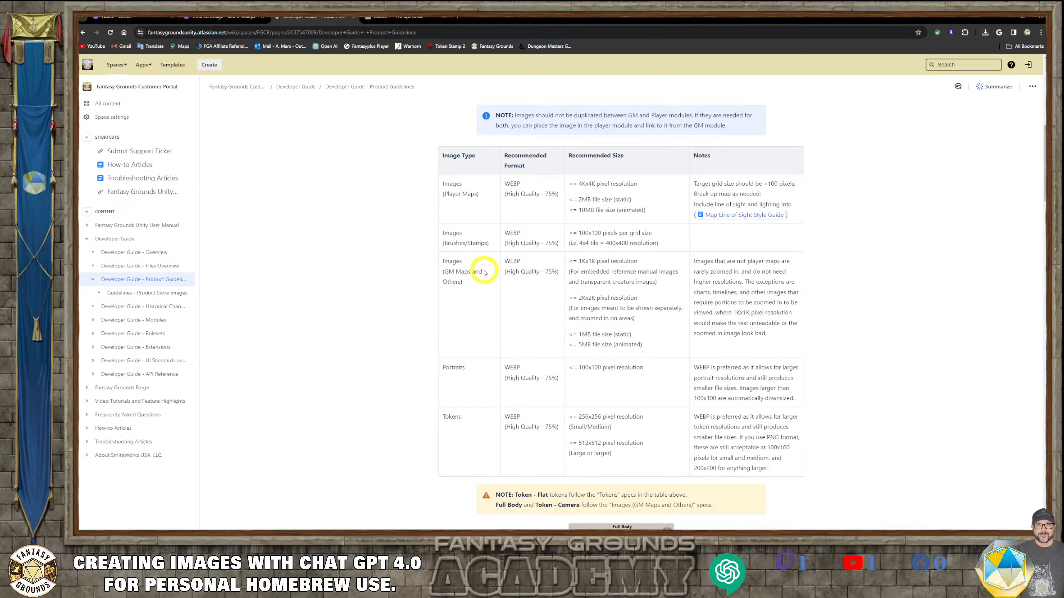
# - Highlight the 1Kx1K GM maps image size recommendation and scroll through the guideline table and token notes
pyautogui.moveTo(576, 260); pyautogui.dragTo(684, 282)
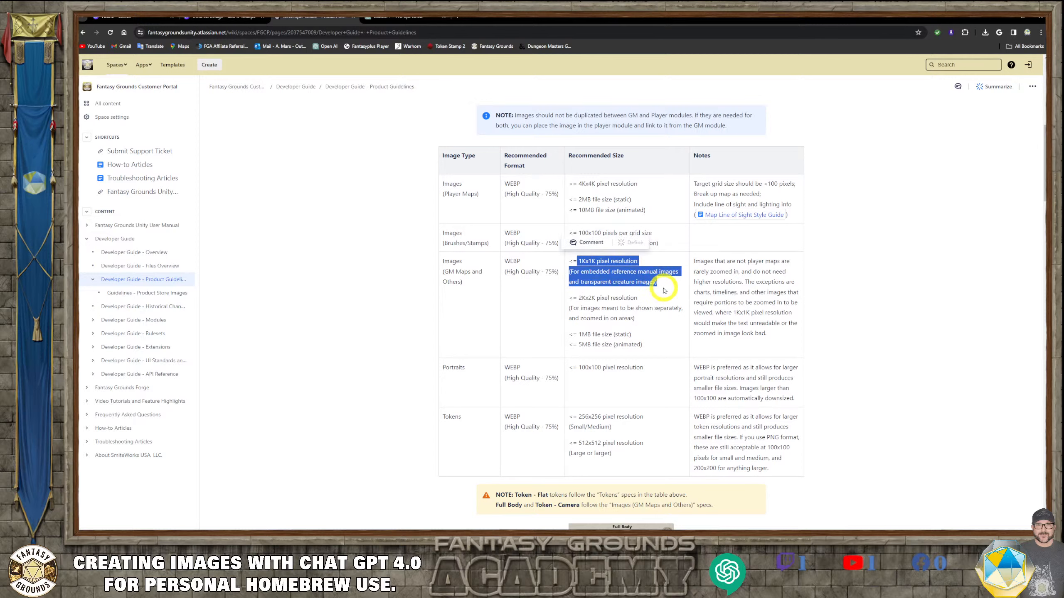
pyautogui.click(663, 289)
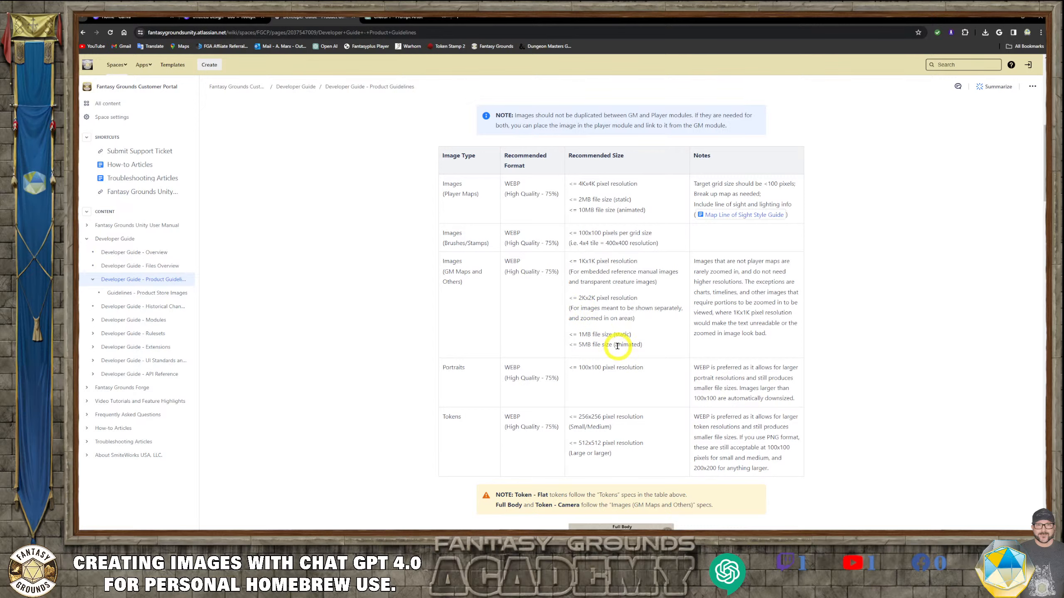
pyautogui.scroll(-2, 617, 347)
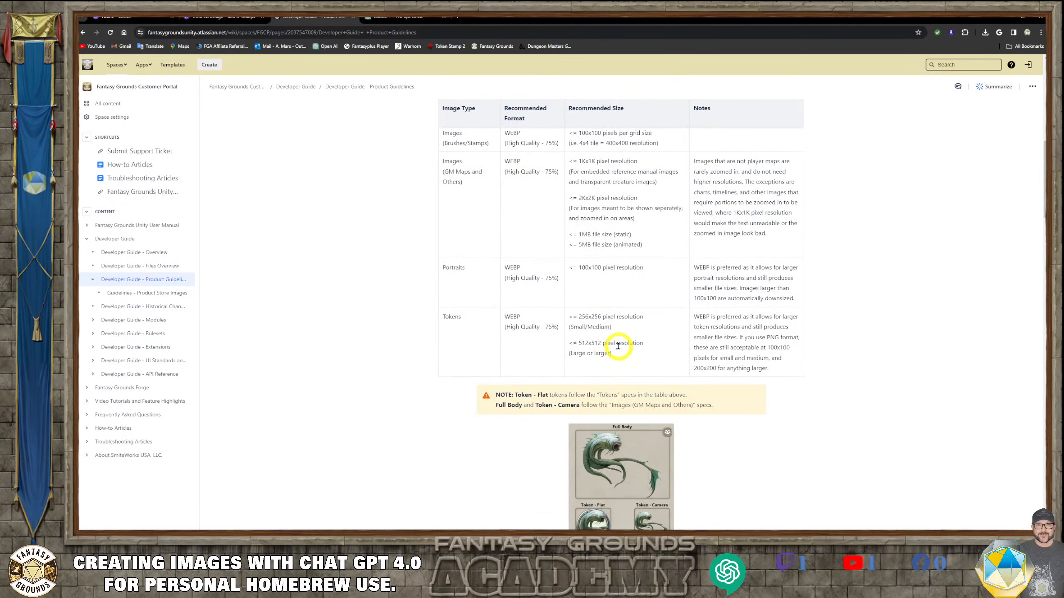
pyautogui.scroll(-6, 619, 346)
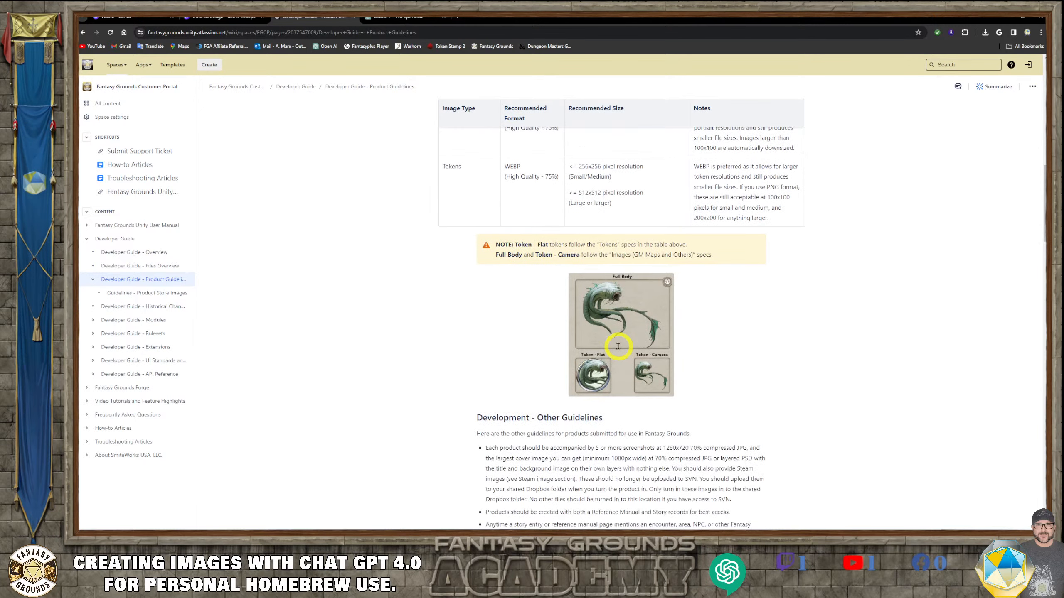
pyautogui.scroll(2, 619, 346)
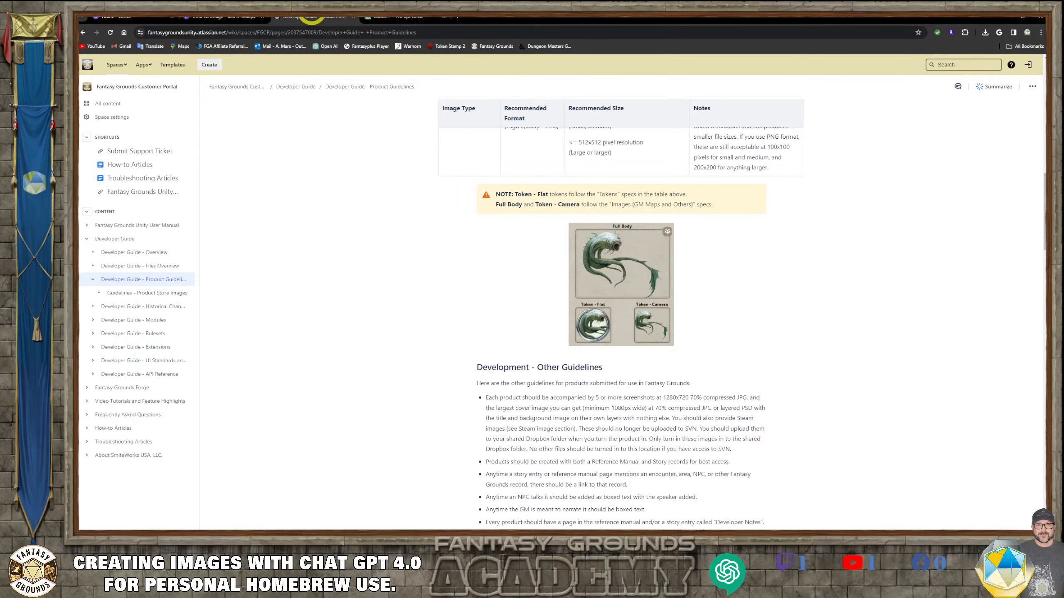
# - Switch to the 800 × 1000 px Canva design and paste the barbarian warrior image onto the page
pyautogui.click(398, 22)
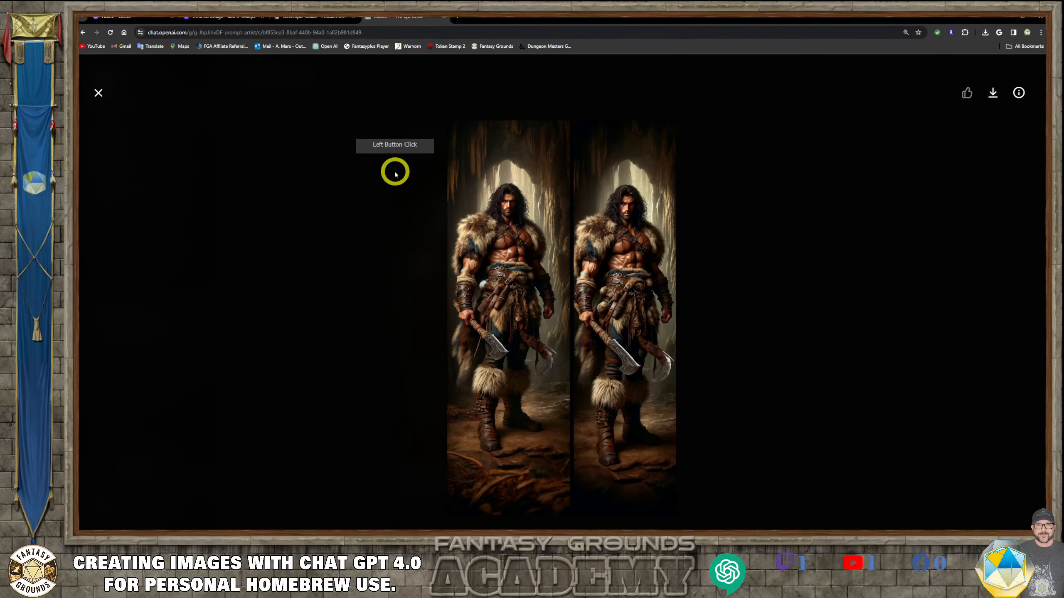
pyautogui.click(314, 17)
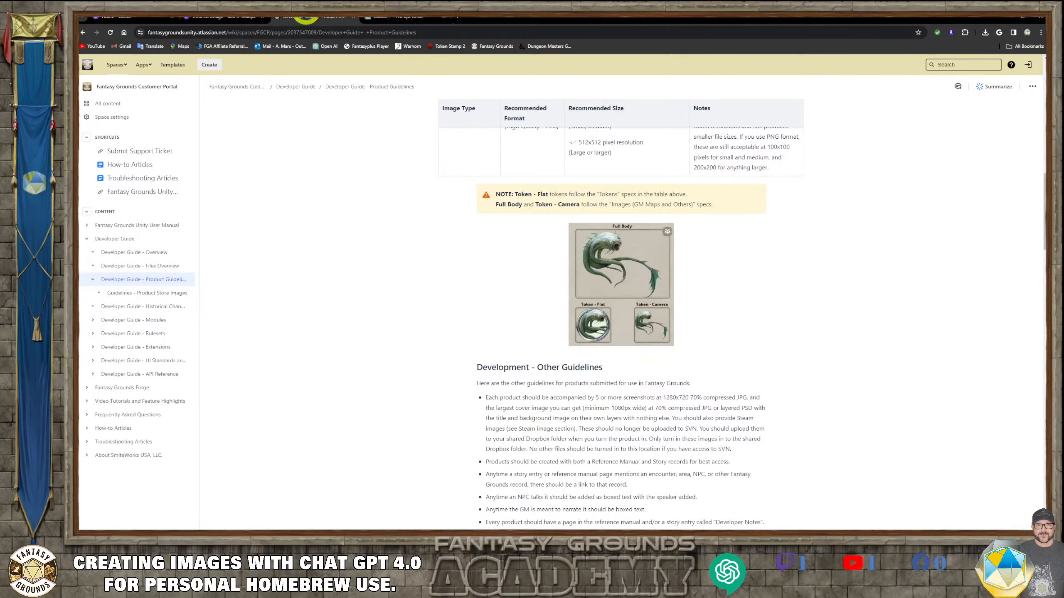
pyautogui.click(224, 18)
pyautogui.click(470, 135)
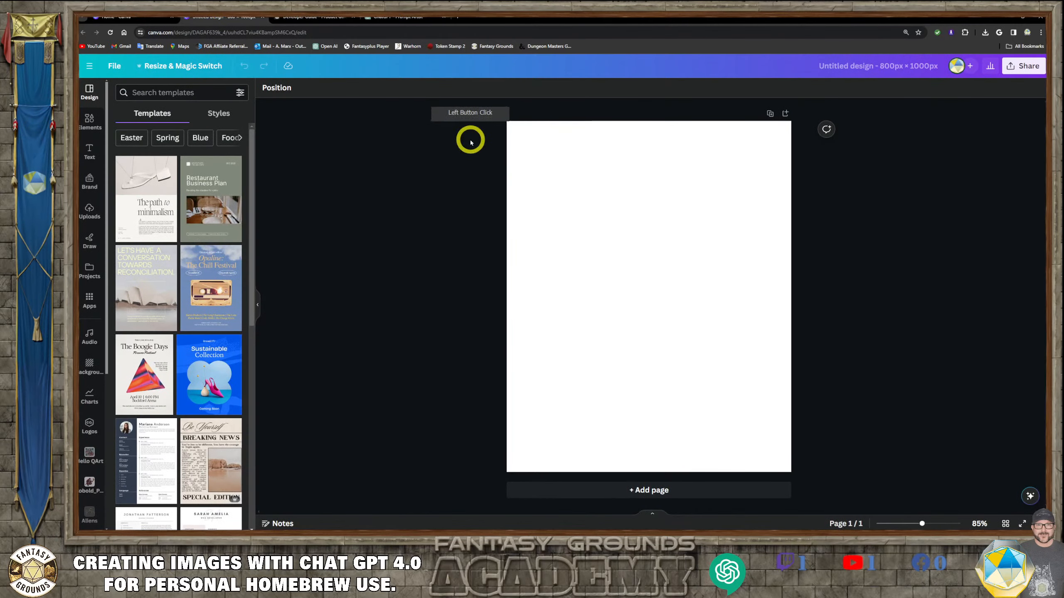
pyautogui.click(616, 218)
pyautogui.hotkey('ctrl', 'v')
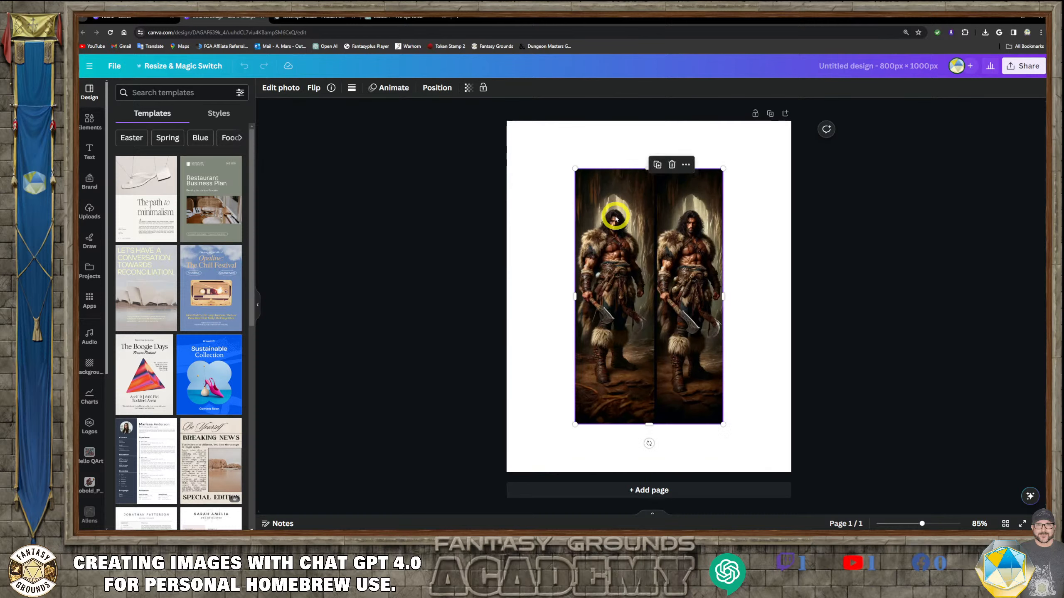
# - Move and enlarge the pasted image until it fills the page's height
pyautogui.moveTo(637, 233); pyautogui.dragTo(572, 194)
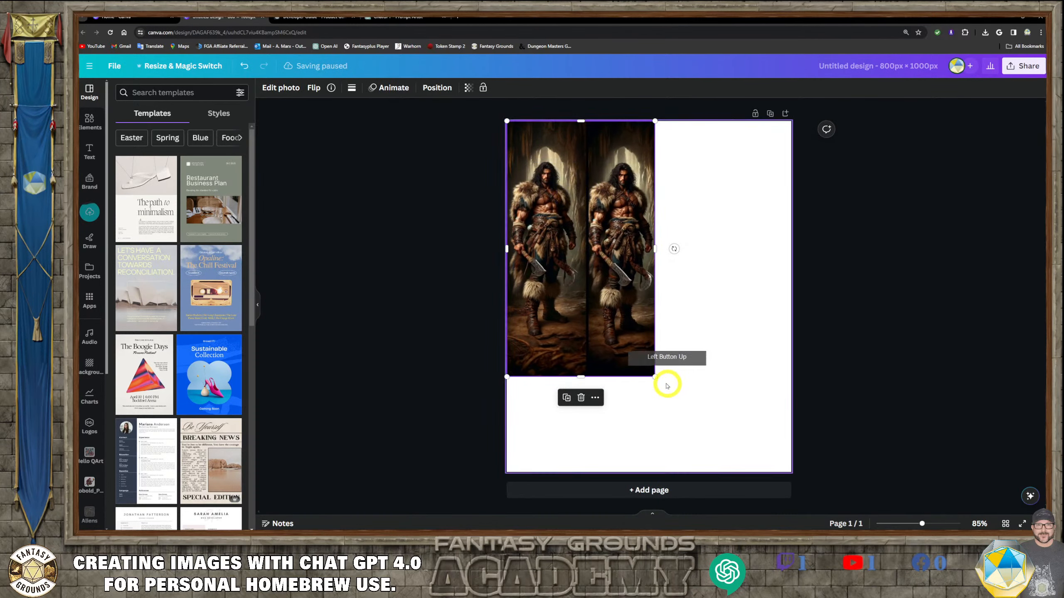
pyautogui.moveTo(657, 375); pyautogui.dragTo(759, 487)
pyautogui.moveTo(650, 343); pyautogui.dragTo(673, 312)
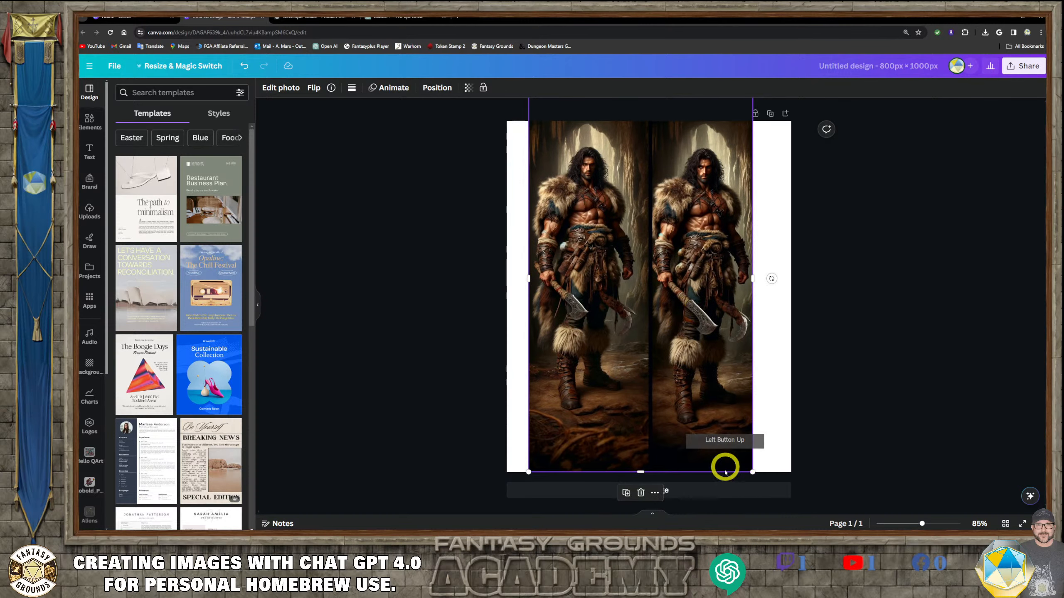
pyautogui.moveTo(751, 472); pyautogui.dragTo(796, 507)
pyautogui.moveTo(702, 385); pyautogui.dragTo(709, 385)
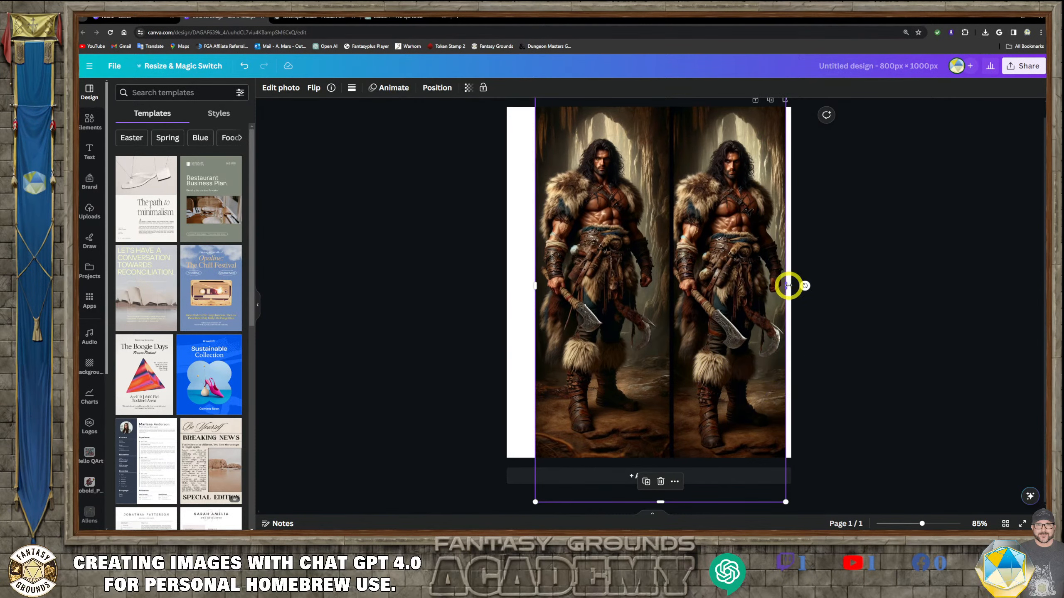
# - Crop the image down to a single warrior and center him on the page
pyautogui.moveTo(788, 286); pyautogui.dragTo(671, 297)
pyautogui.moveTo(623, 309); pyautogui.dragTo(557, 262)
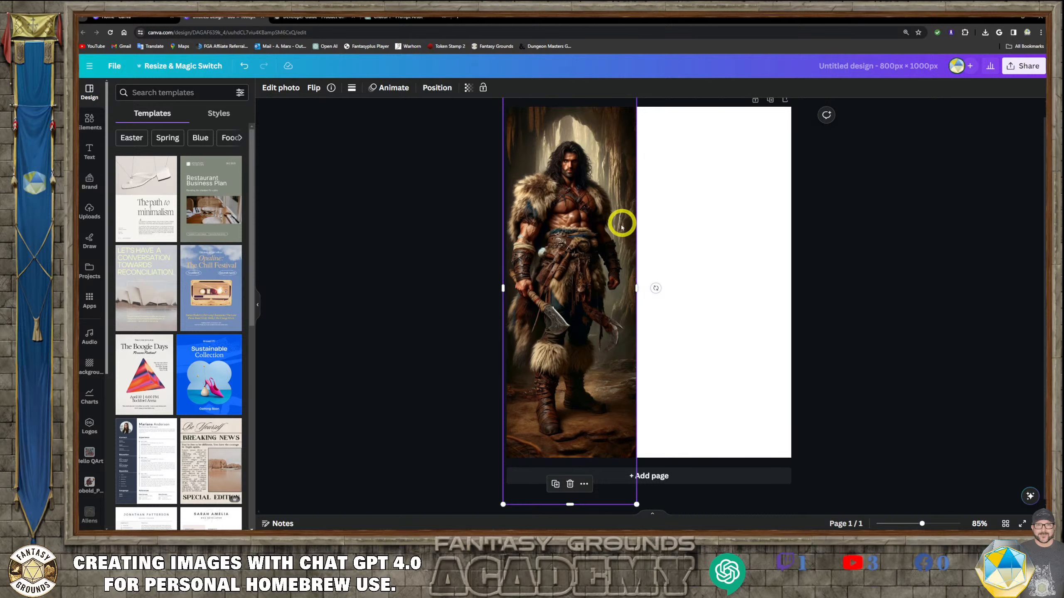
pyautogui.moveTo(615, 297); pyautogui.dragTo(623, 328)
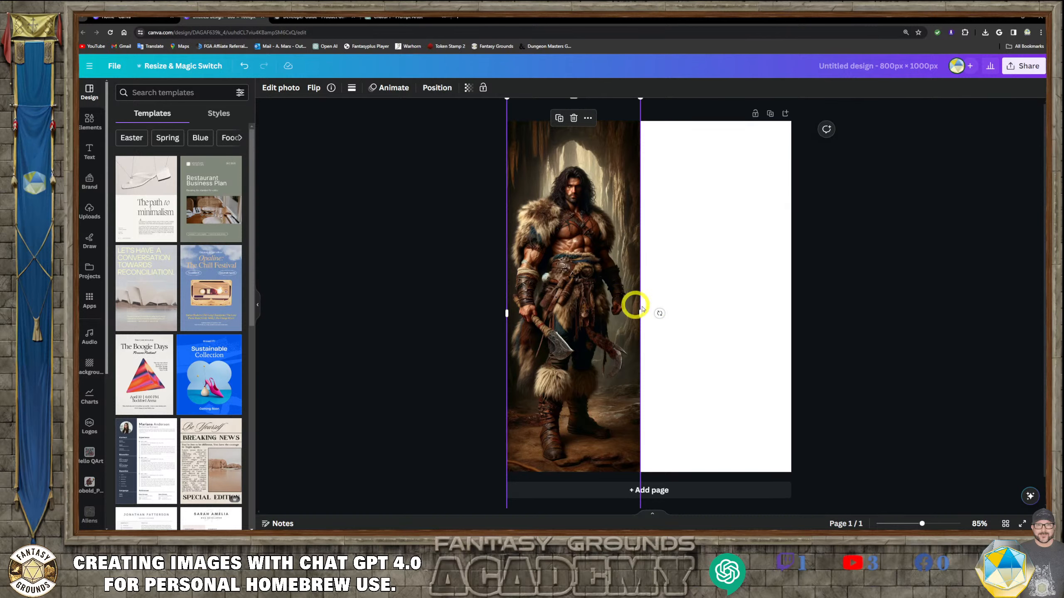
pyautogui.moveTo(591, 313); pyautogui.dragTo(664, 332)
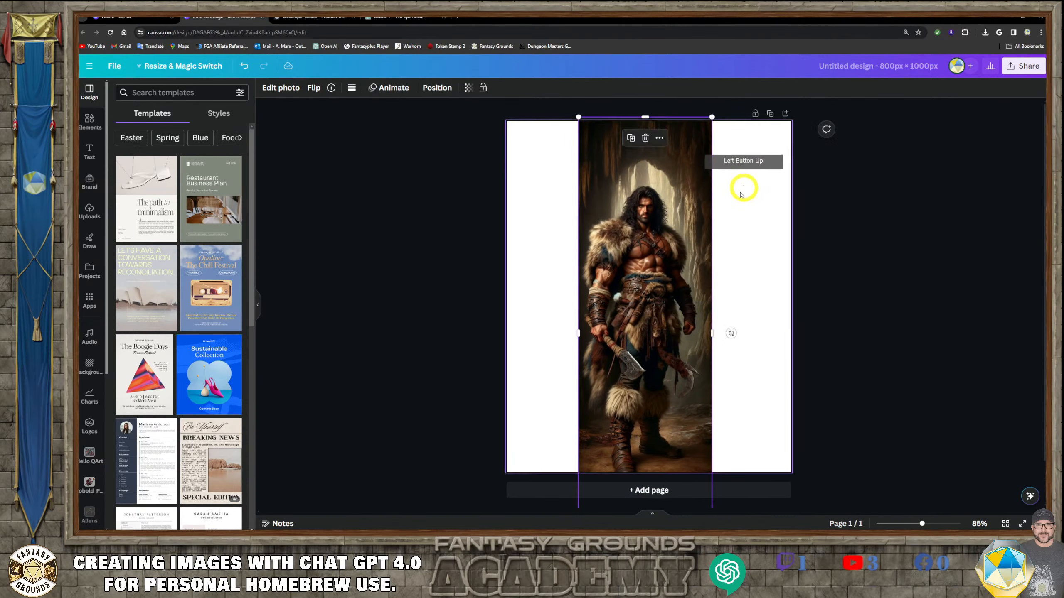
pyautogui.moveTo(713, 117); pyautogui.dragTo(733, 75)
pyautogui.moveTo(667, 256); pyautogui.dragTo(677, 376)
pyautogui.moveTo(595, 165); pyautogui.dragTo(583, 138)
pyautogui.moveTo(709, 249); pyautogui.dragTo(688, 213)
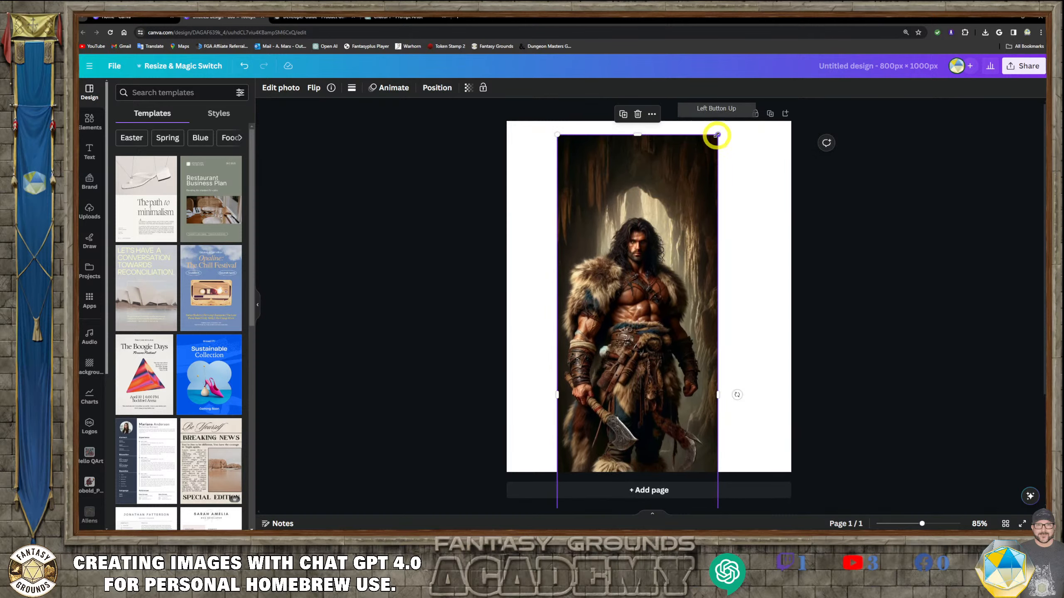
pyautogui.moveTo(662, 304); pyautogui.dragTo(678, 199)
pyautogui.click(888, 266)
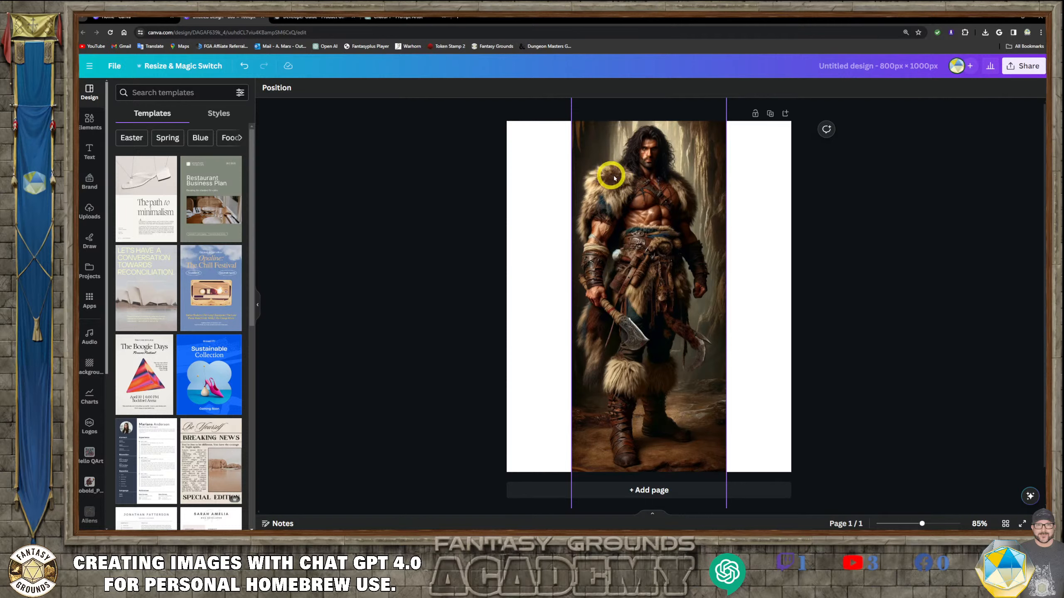
# - Remove the warrior image's background with BG Remover
pyautogui.click(603, 149)
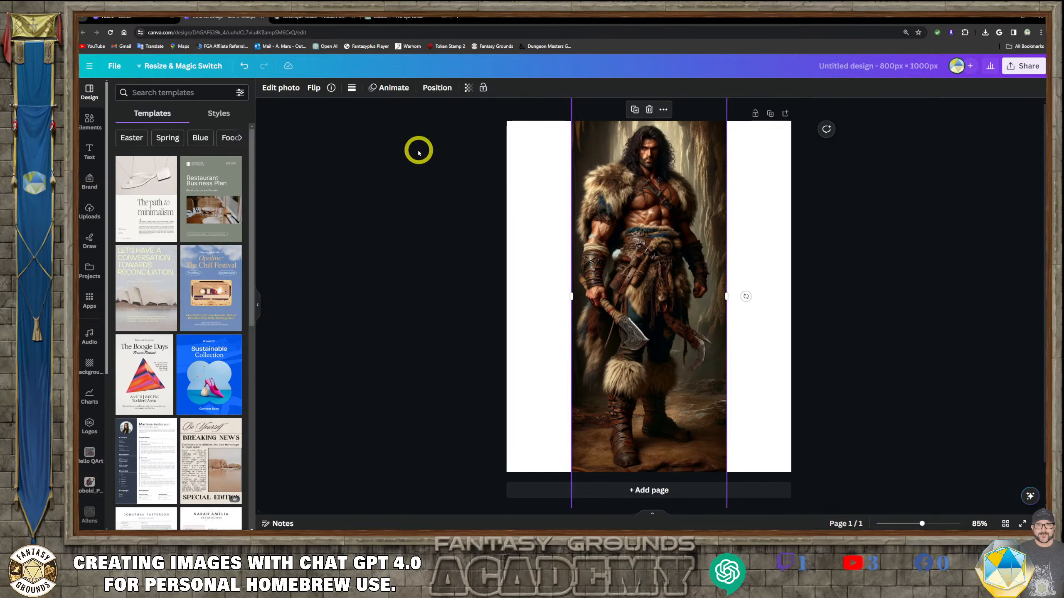
pyautogui.click(287, 89)
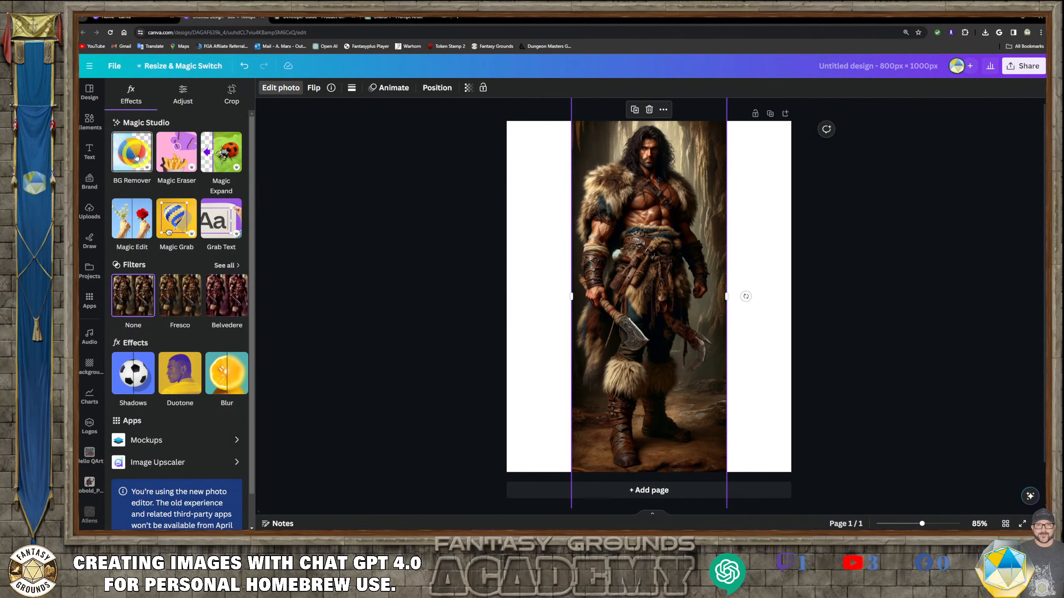
pyautogui.click(136, 157)
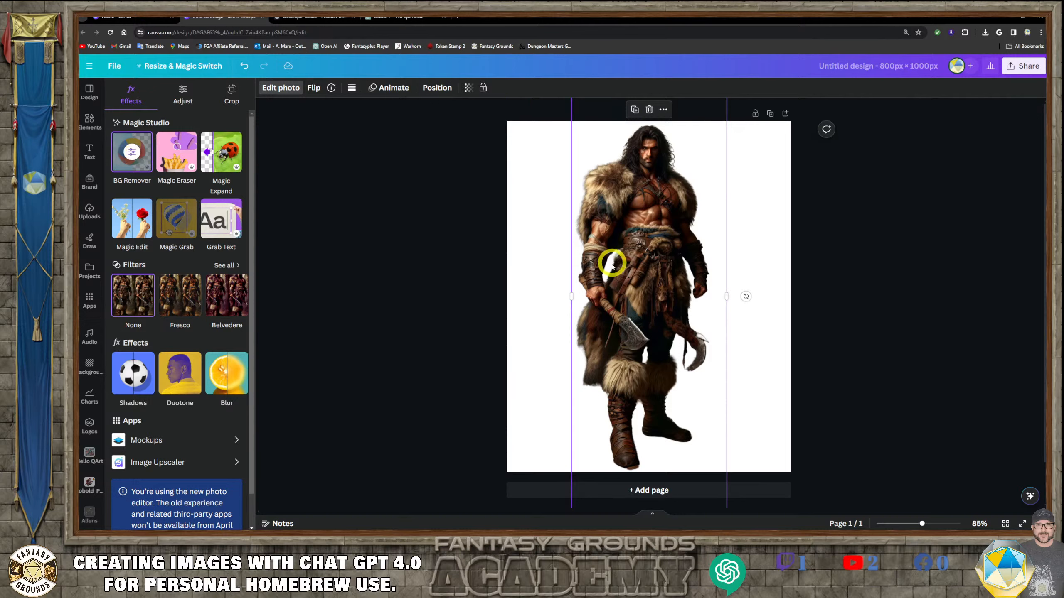
pyautogui.click(290, 89)
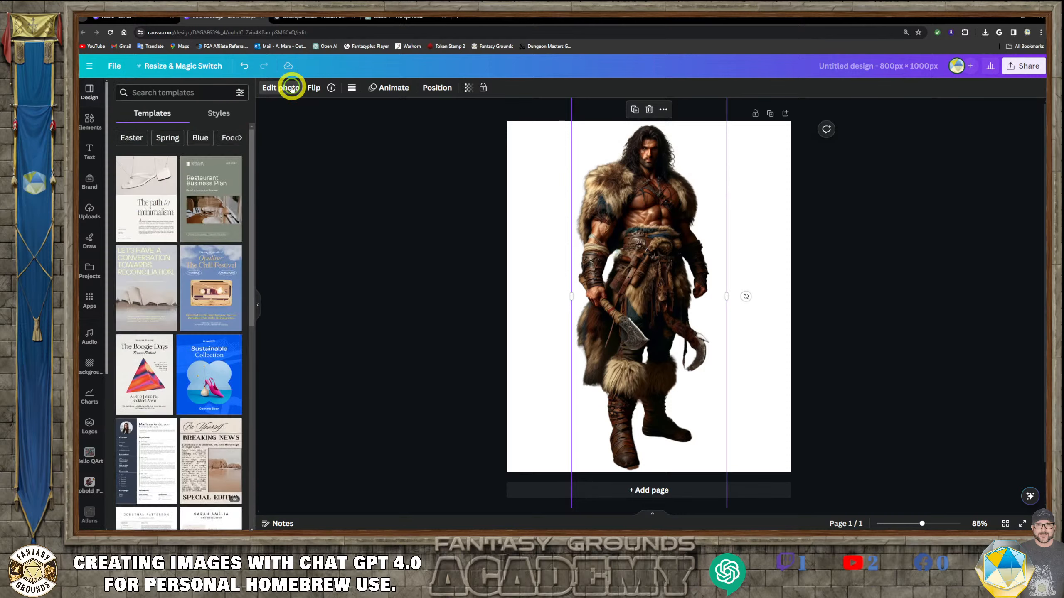
pyautogui.click(291, 89)
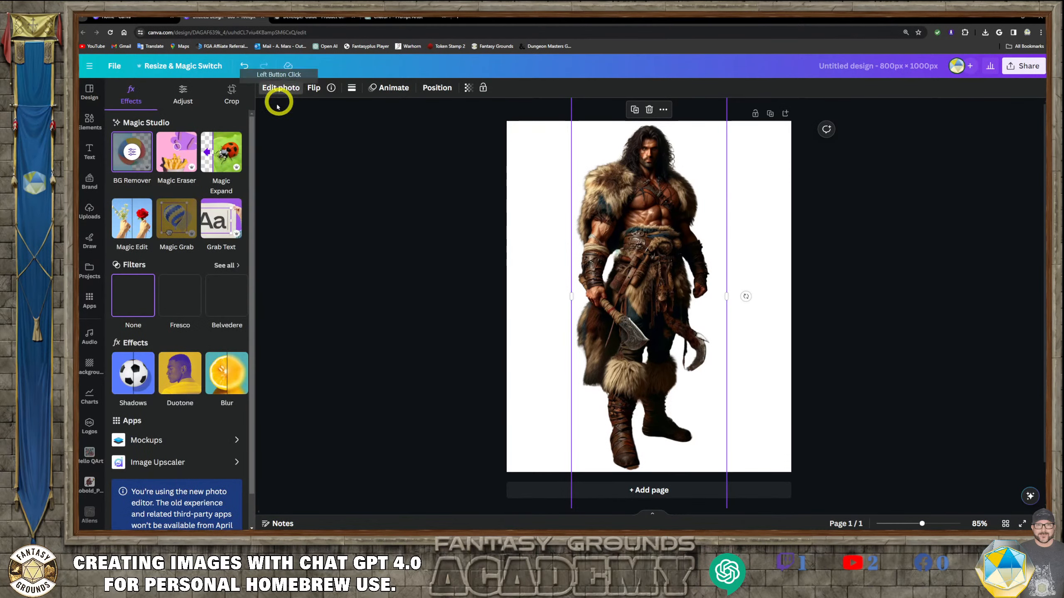
pyautogui.click(132, 152)
pyautogui.click(589, 211)
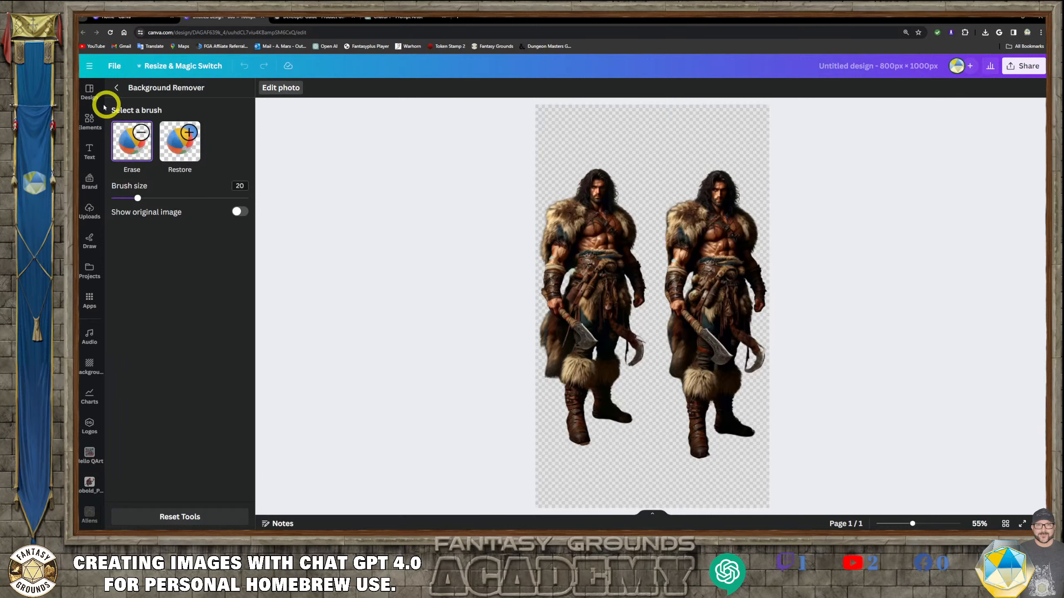
pyautogui.click(277, 88)
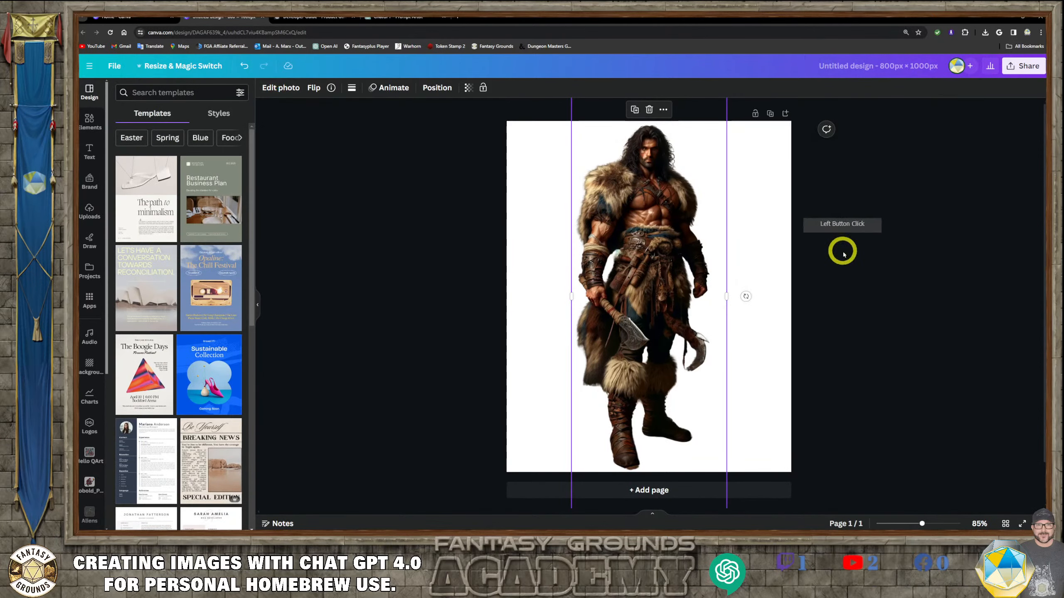
pyautogui.moveTo(675, 281)
pyautogui.mouseDown()
pyautogui.moveTo(688, 278)
pyautogui.moveTo(677, 280)
pyautogui.mouseUp()
pyautogui.click(860, 281)
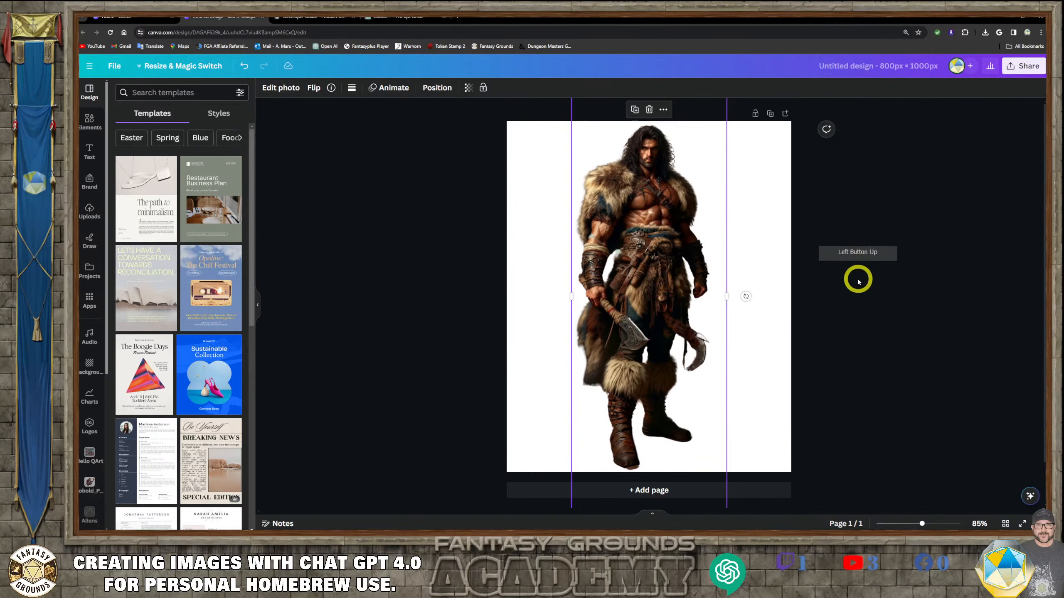
pyautogui.click(684, 268)
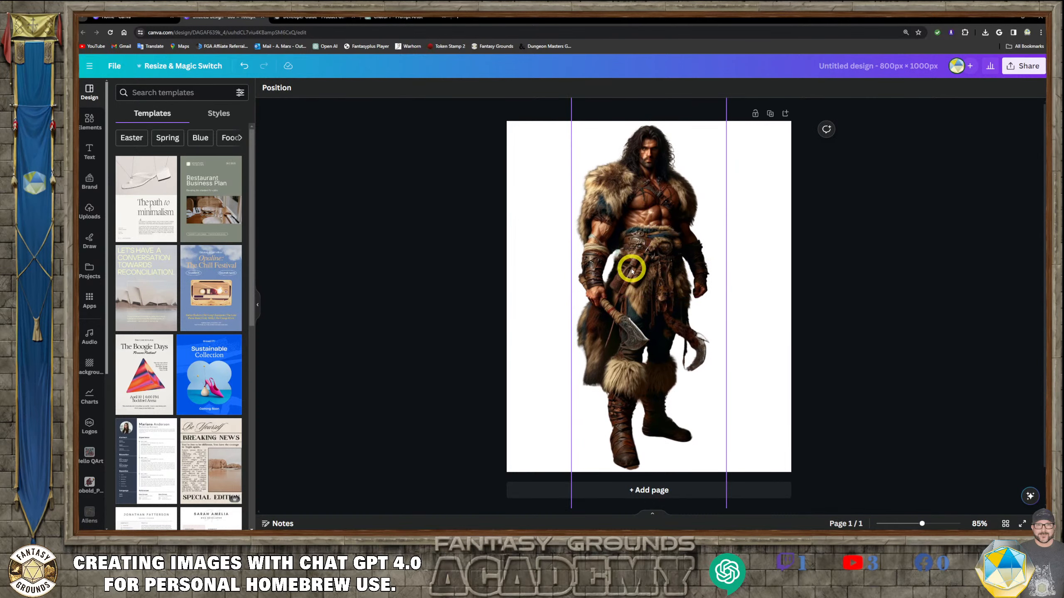
pyautogui.click(687, 342)
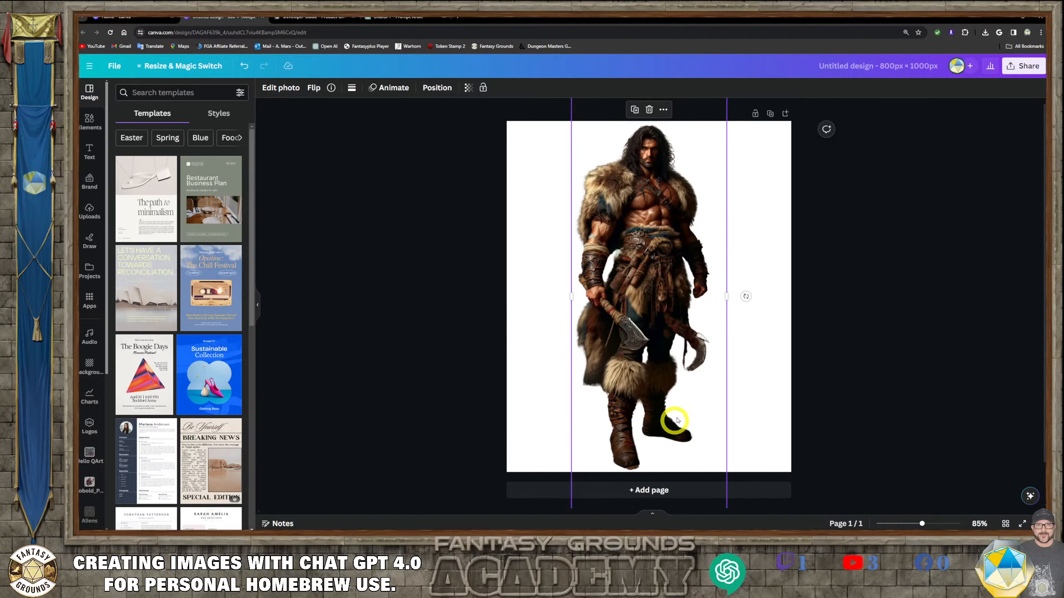
# - Download the design as a PNG at 800 × 1,000 px
pyautogui.click(1026, 67)
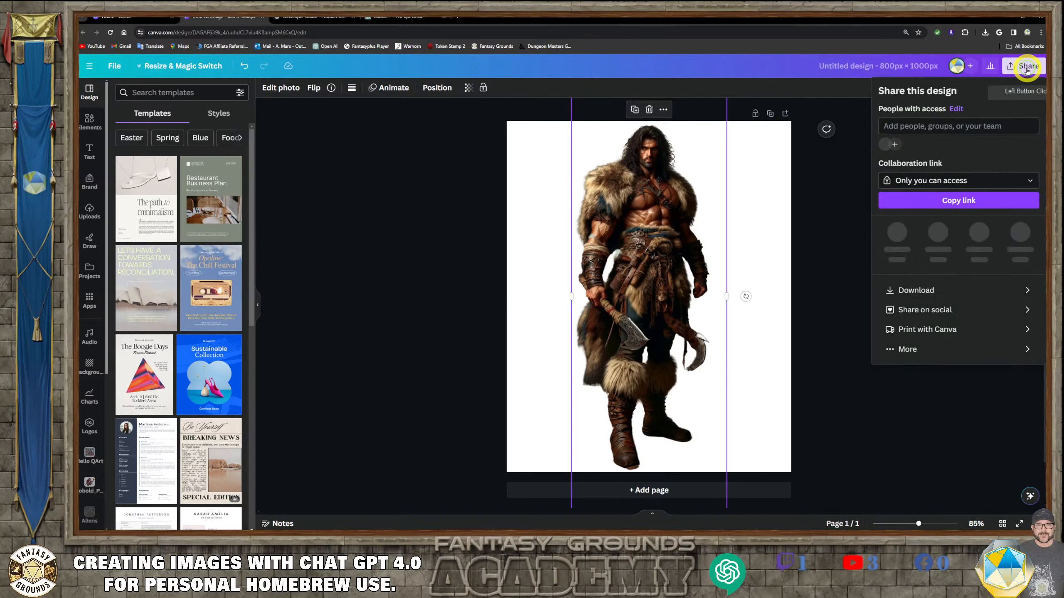
pyautogui.click(941, 288)
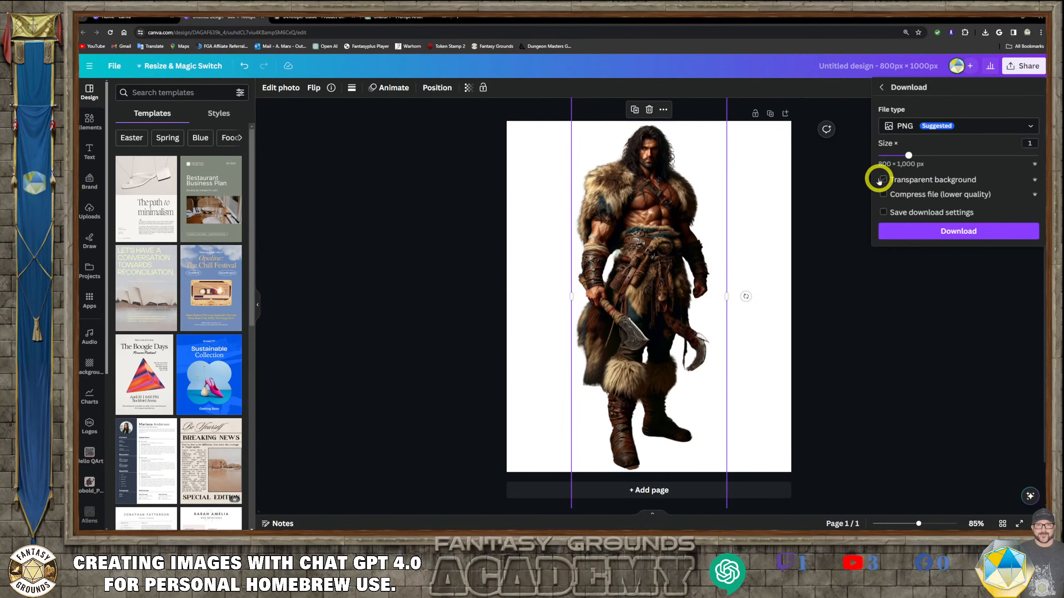
pyautogui.click(930, 231)
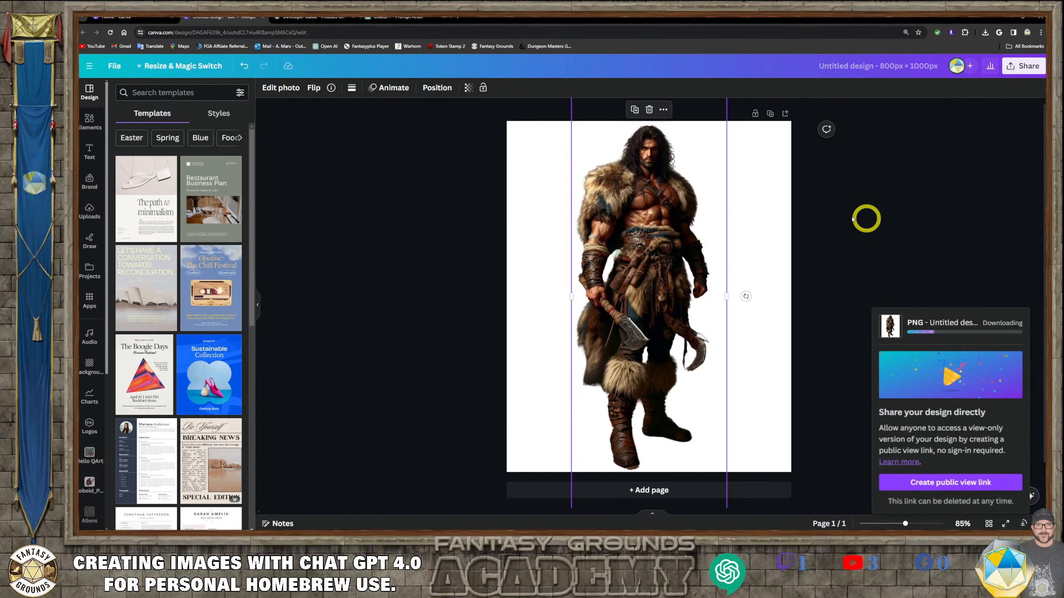
pyautogui.click(607, 192)
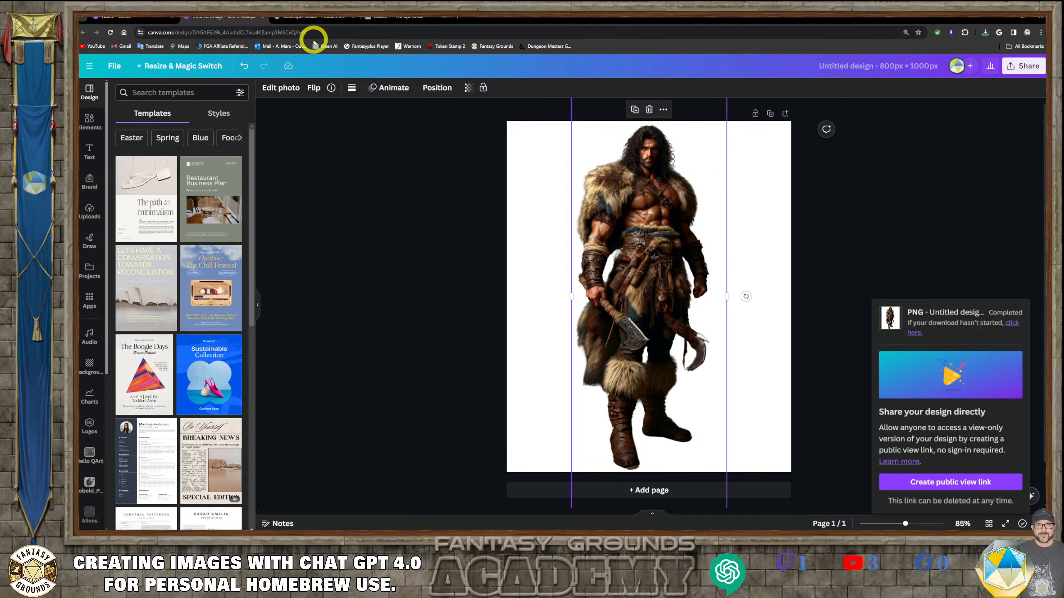
# - Return to the Prompt Artist chat and select the original barbarian warrior prompt text
pyautogui.click(390, 18)
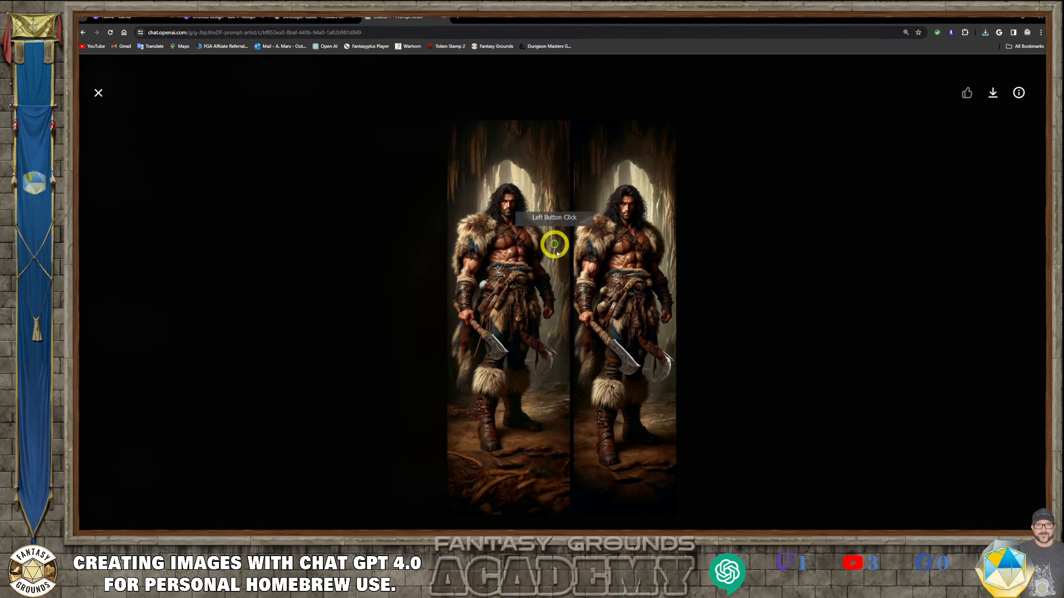
pyautogui.click(99, 93)
pyautogui.scroll(3, 521, 289)
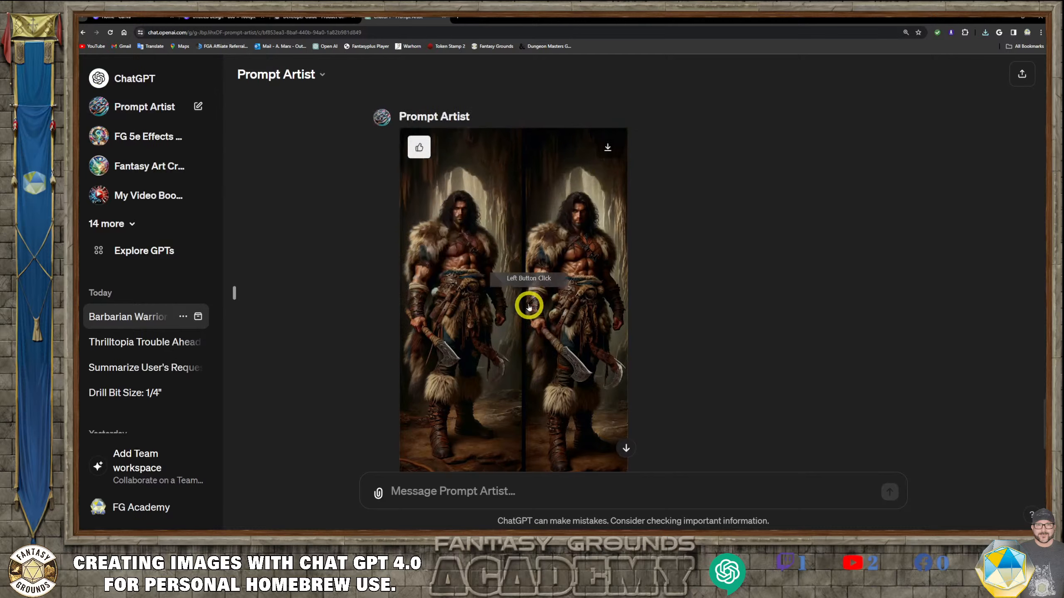
pyautogui.scroll(3, 521, 289)
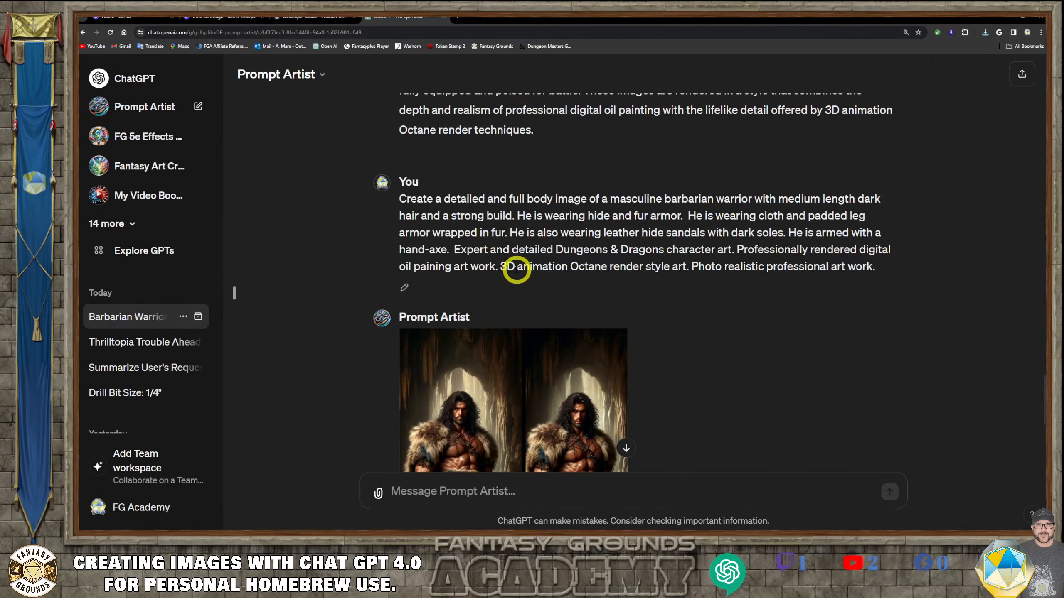
pyautogui.moveTo(880, 267); pyautogui.dragTo(402, 200)
pyautogui.hotkey('ctrl', 'c')
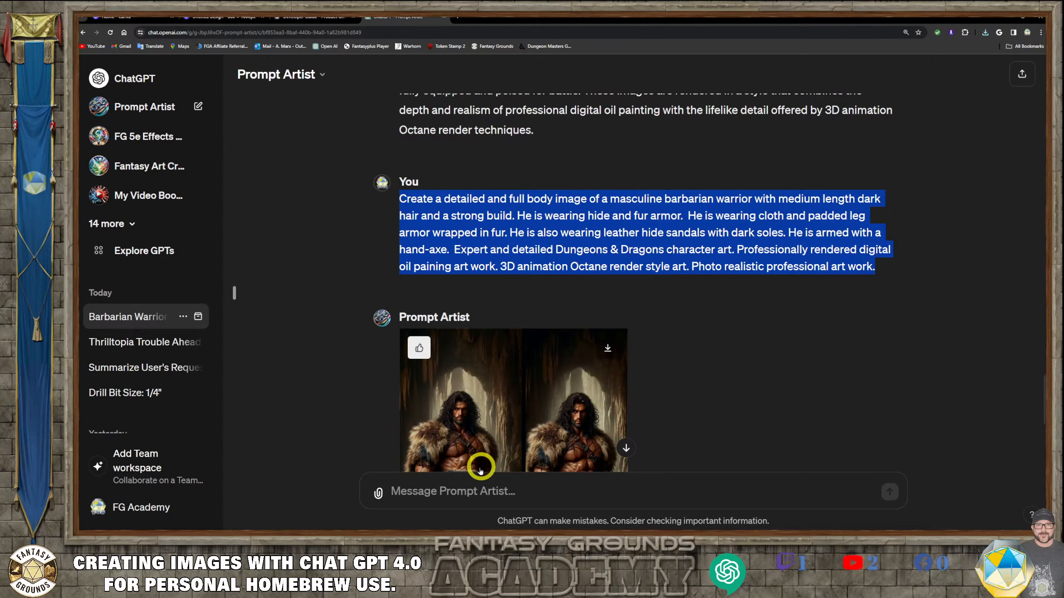
# - Paste the barbarian warrior prompt into the message box and replace its character description with a detailed wilderness background request
pyautogui.click(458, 490)
pyautogui.hotkey('ctrl', 'v')
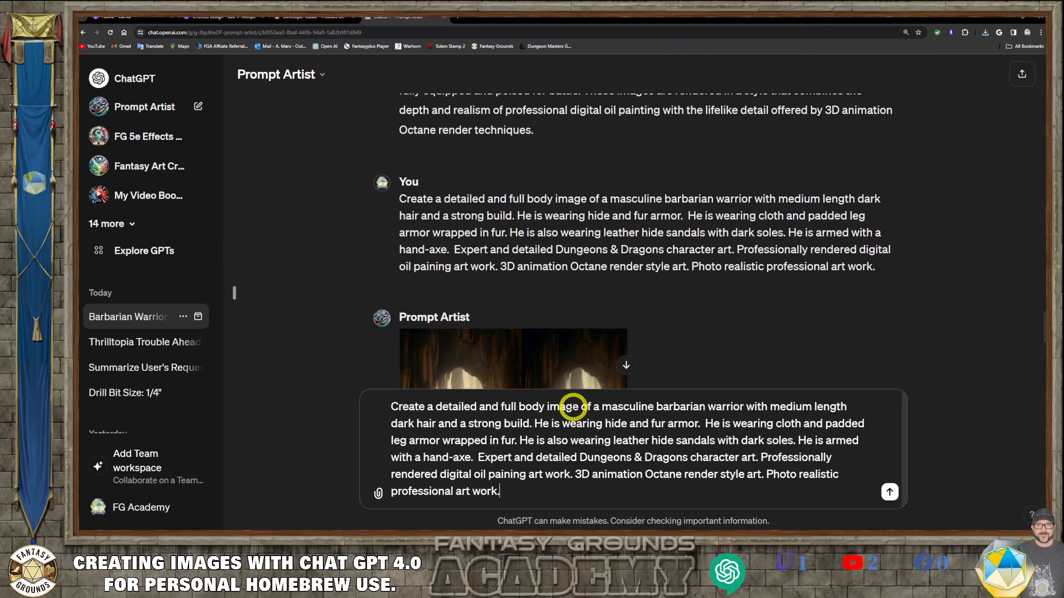
pyautogui.moveTo(493, 404); pyautogui.dragTo(529, 423)
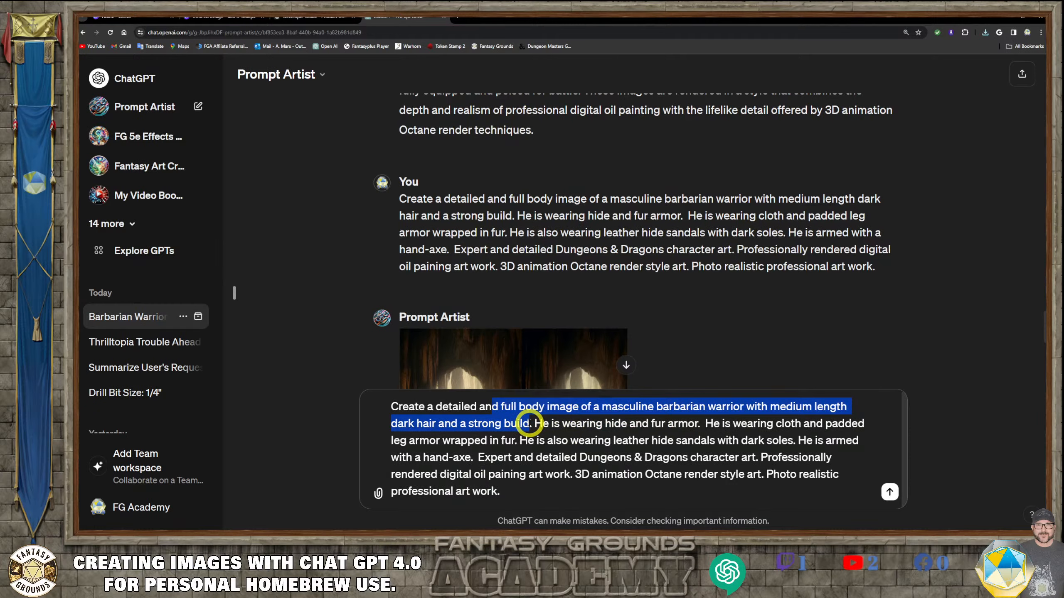
pyautogui.write('wilderne')
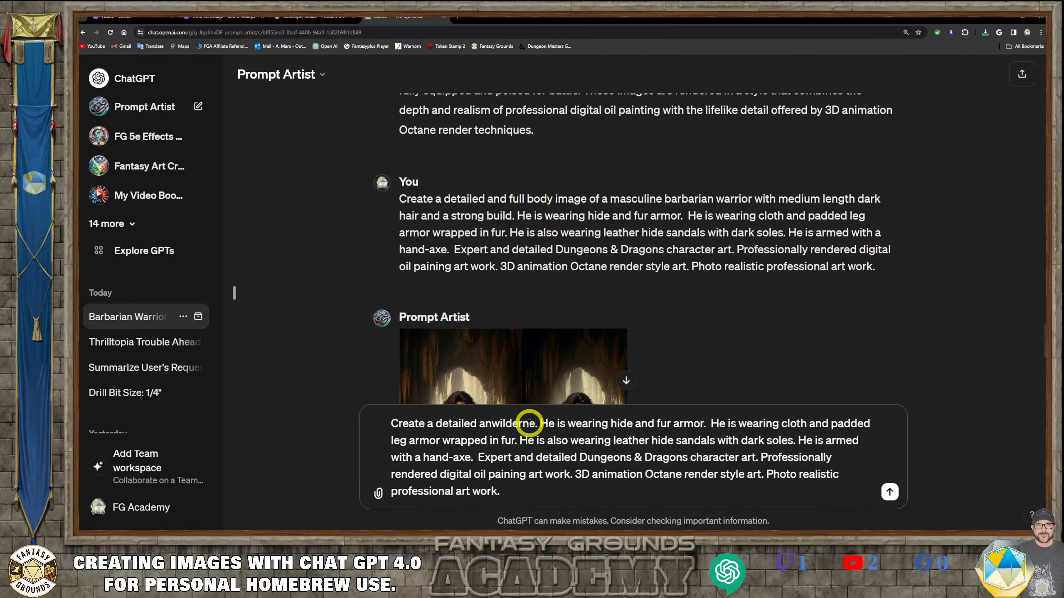
pyautogui.write('ss backgr')
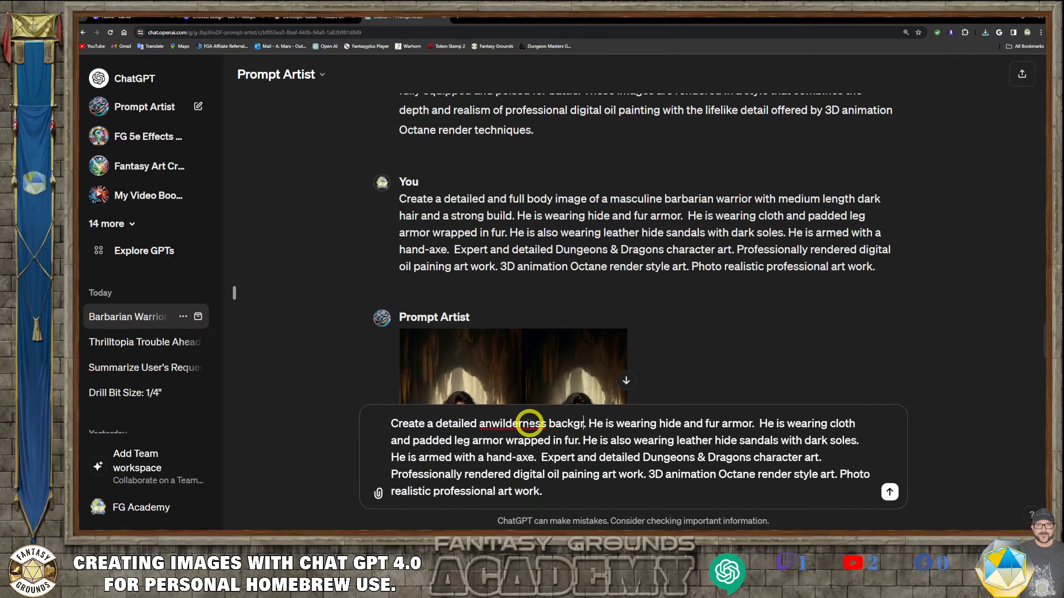
pyautogui.write('ound')
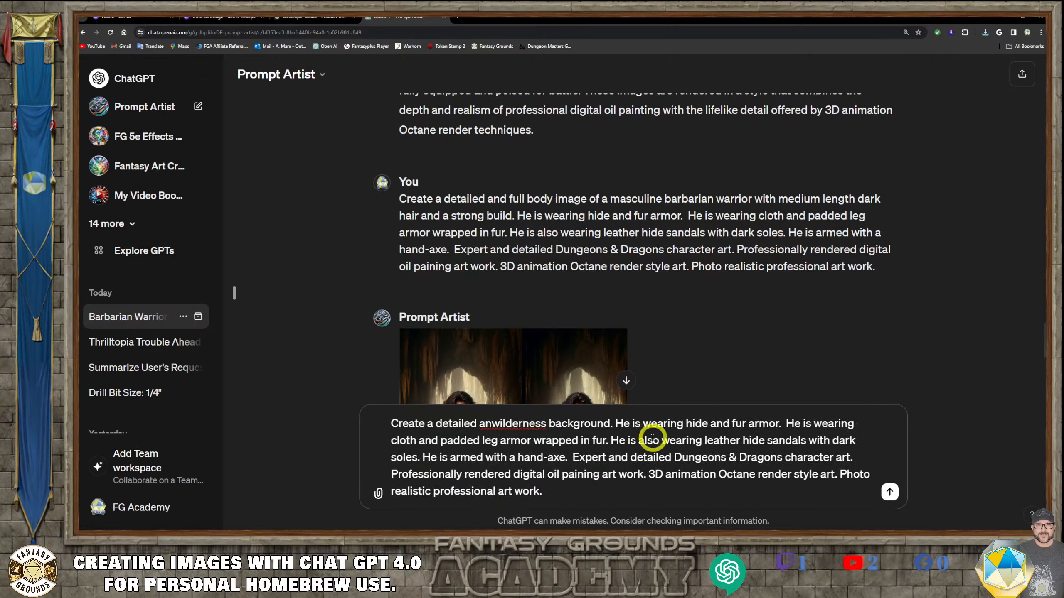
pyautogui.click(482, 424)
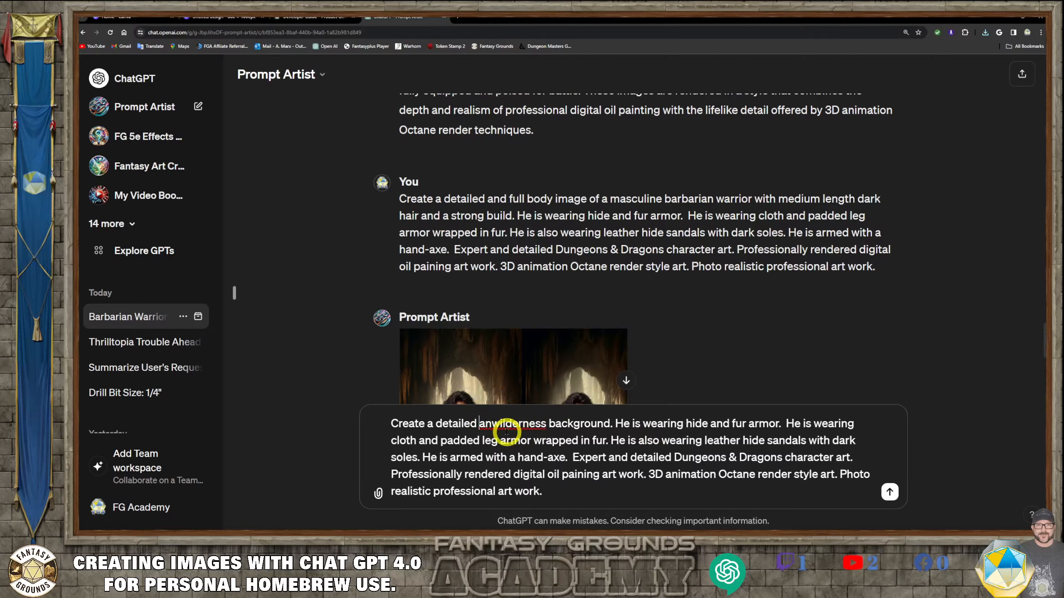
pyautogui.write('backgroun')
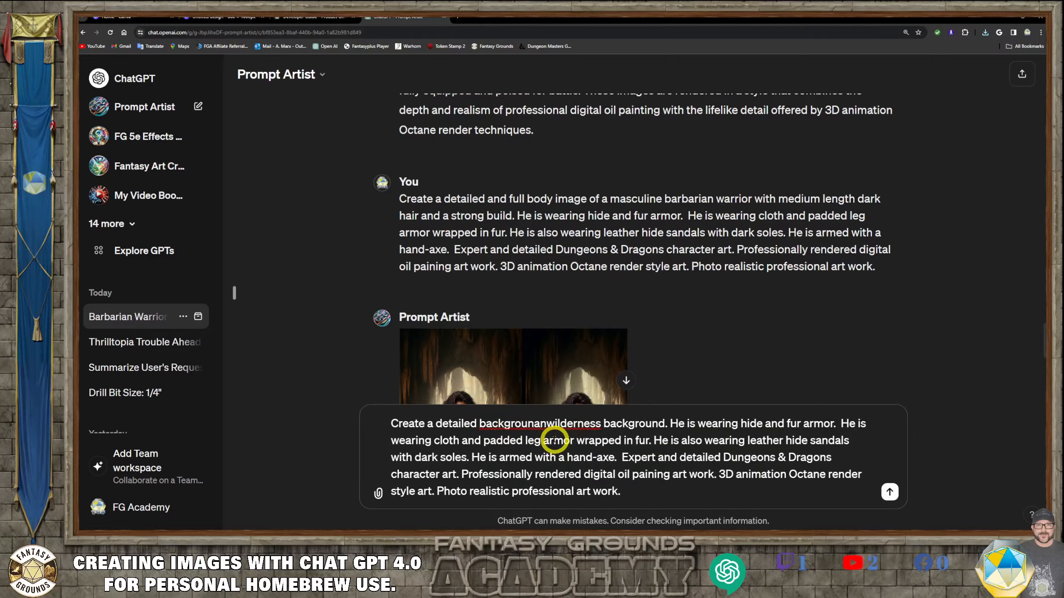
pyautogui.write('d')
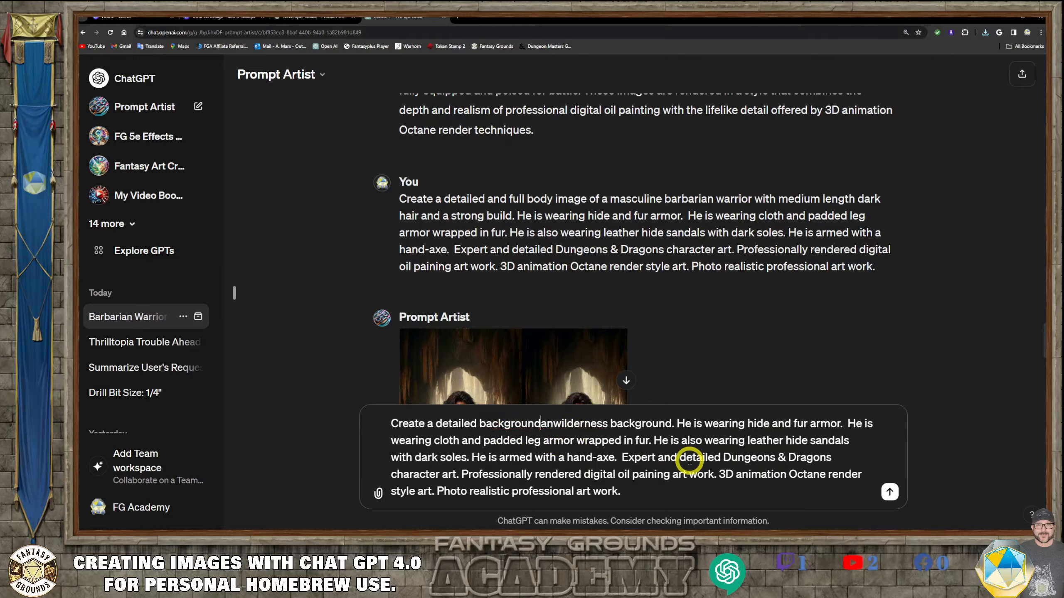
# - Tidy the wilderness background wording in the prompt and send it to Prompt Artist
pyautogui.click(556, 424)
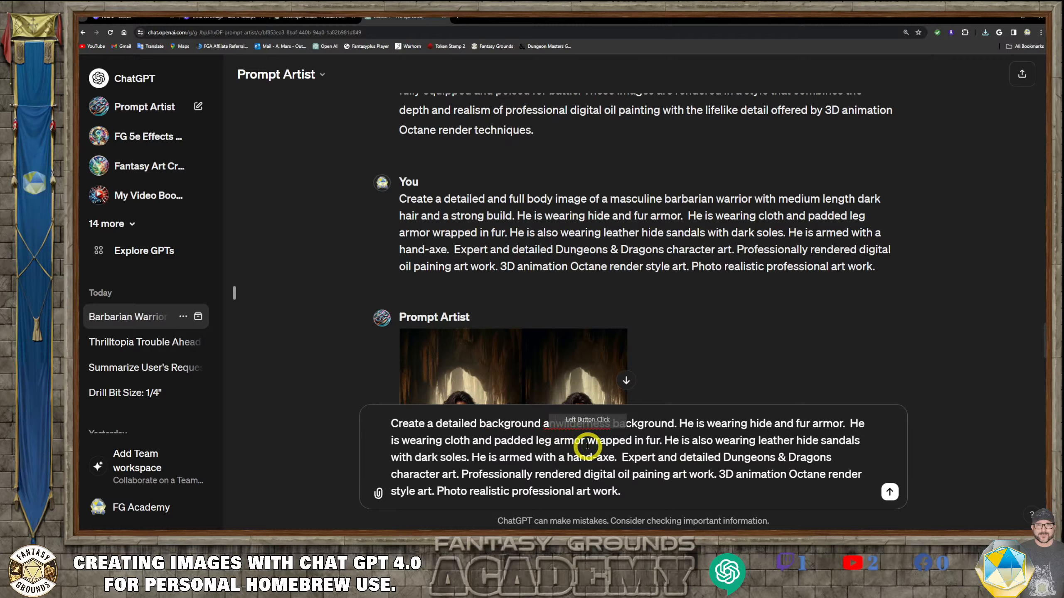
pyautogui.press('BackSpace')
pyautogui.press('BackSpace')
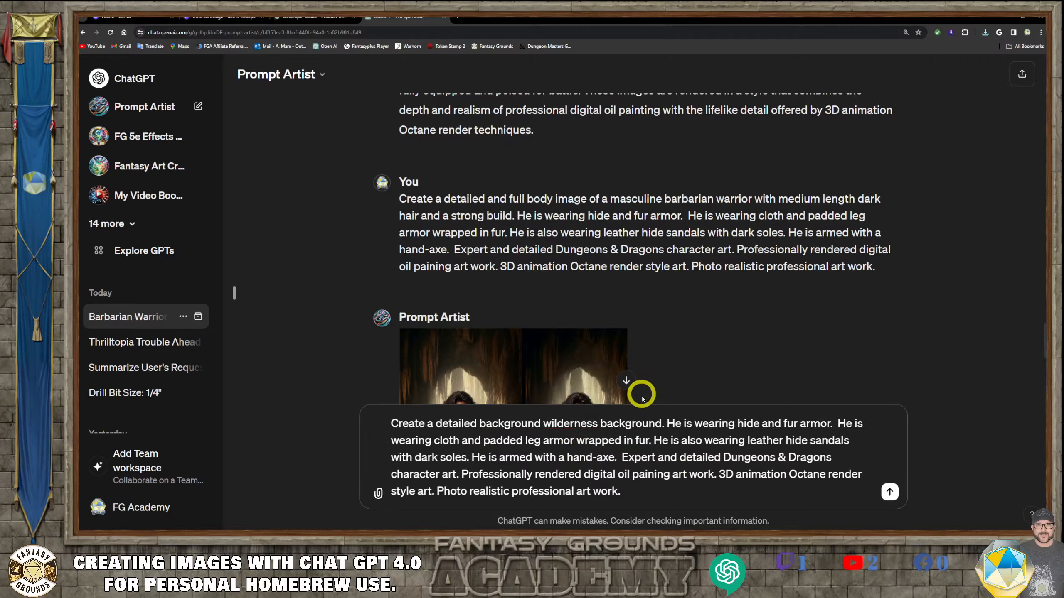
pyautogui.moveTo(665, 424); pyautogui.dragTo(600, 424)
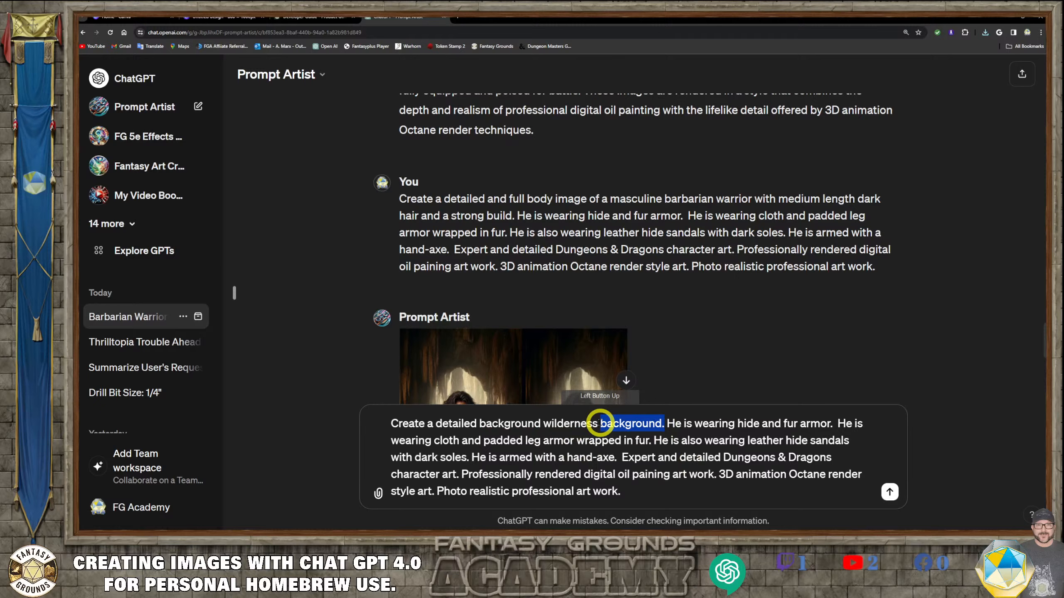
pyautogui.write('wildr')
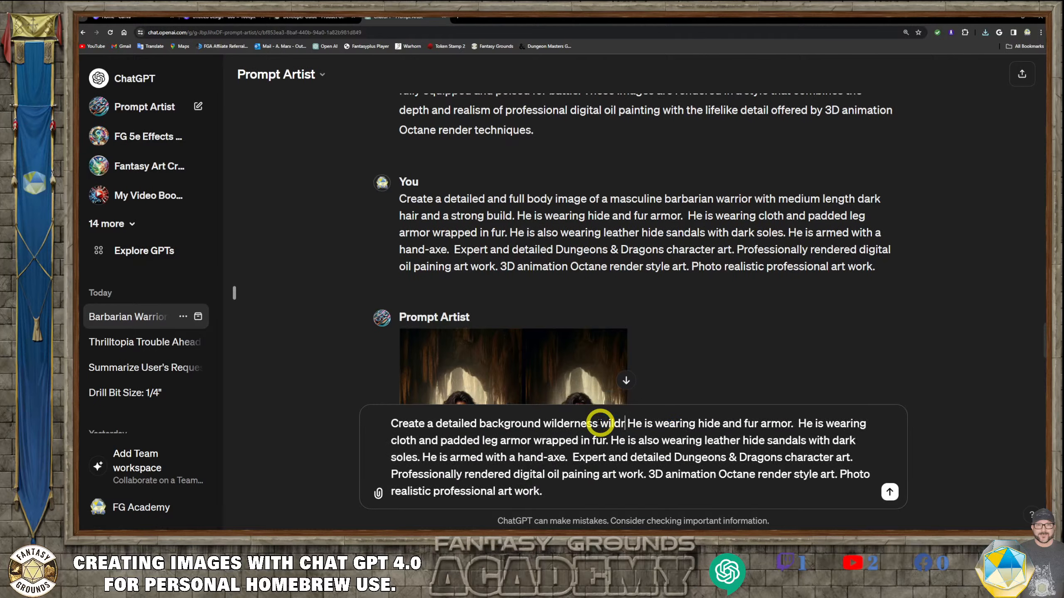
pyautogui.write('ness')
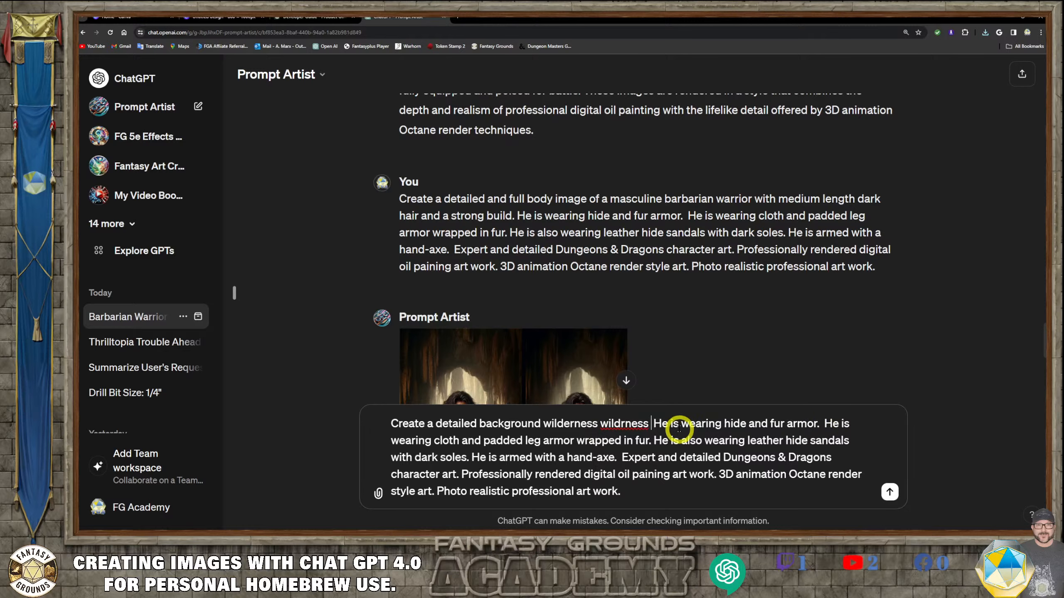
pyautogui.moveTo(654, 423); pyautogui.dragTo(622, 458)
pyautogui.press('Return')
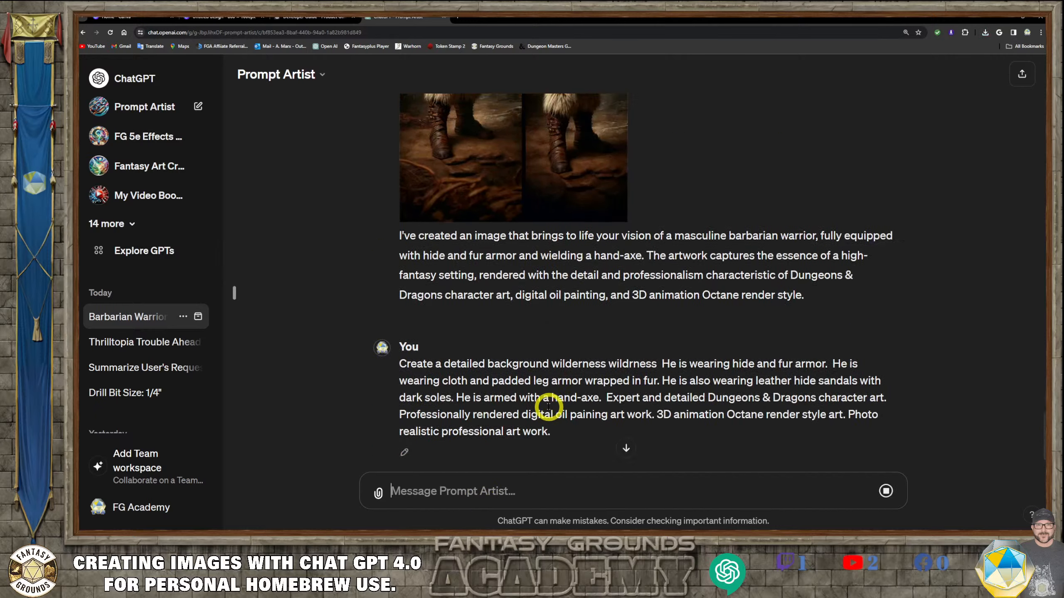
# - Scroll back through the conversation to review the earlier barbarian warrior images
pyautogui.scroll(5, 528, 336)
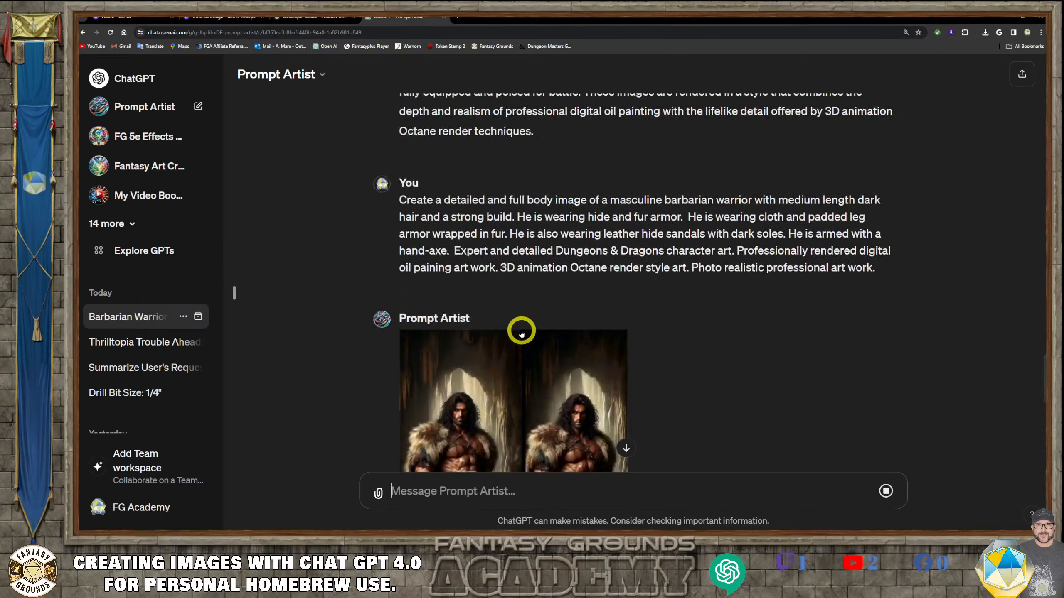
pyautogui.scroll(-10, 520, 329)
pyautogui.scroll(-5, 511, 372)
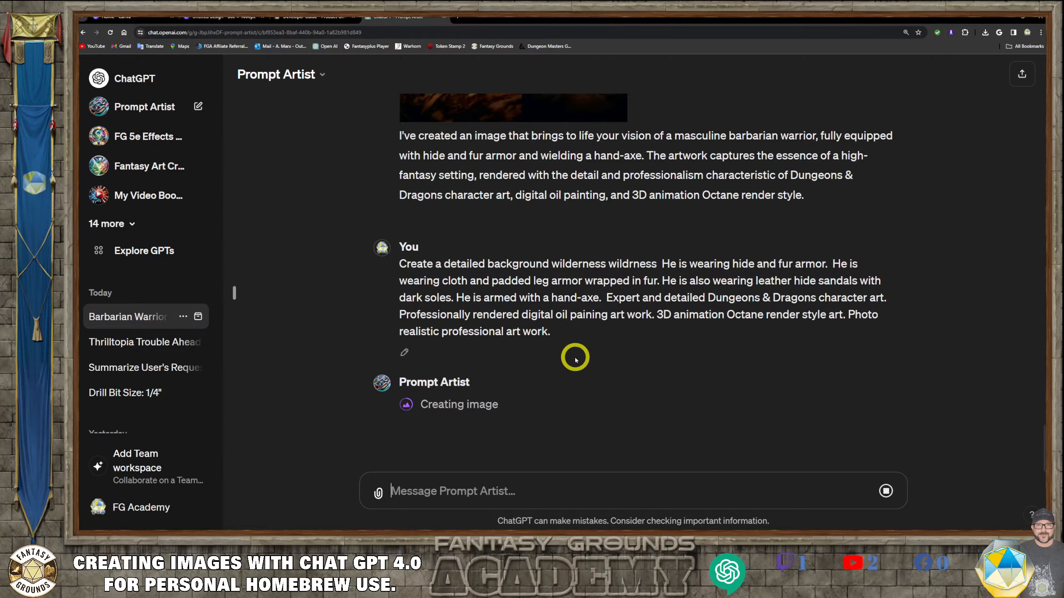
pyautogui.scroll(5, 577, 359)
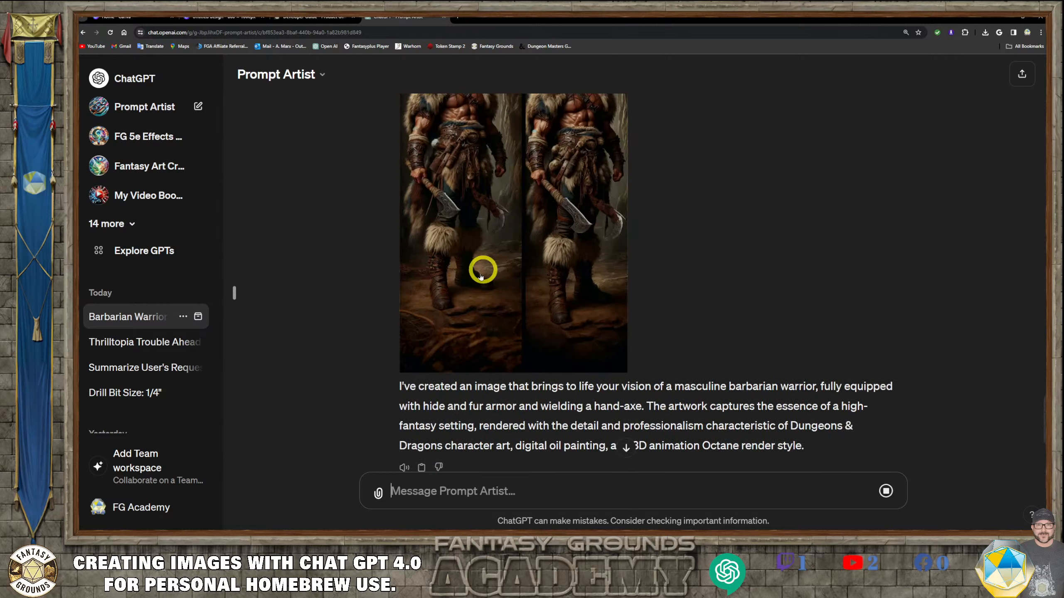
pyautogui.scroll(10, 509, 344)
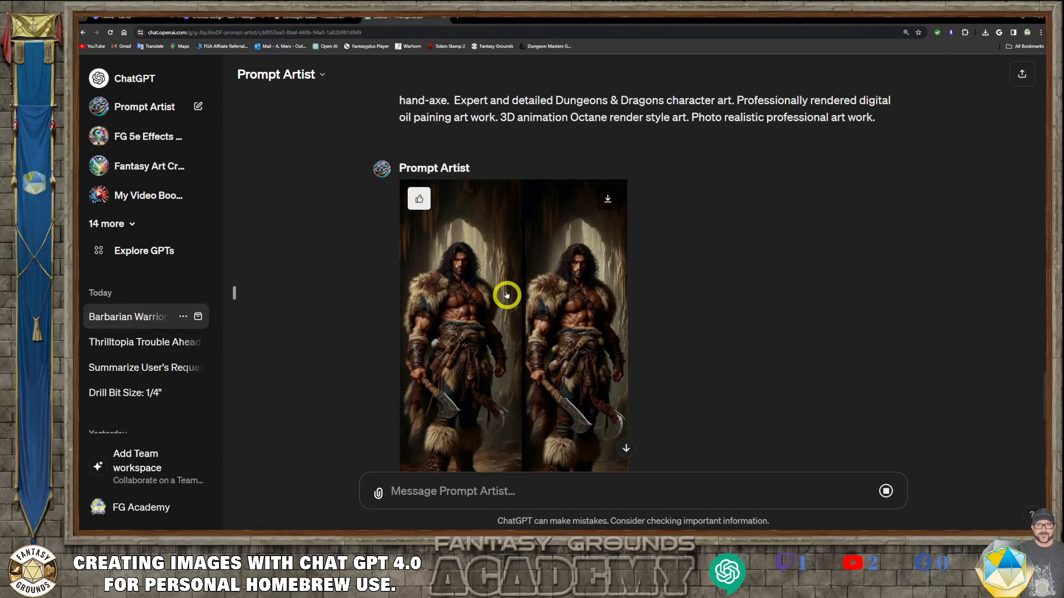
pyautogui.scroll(10, 473, 251)
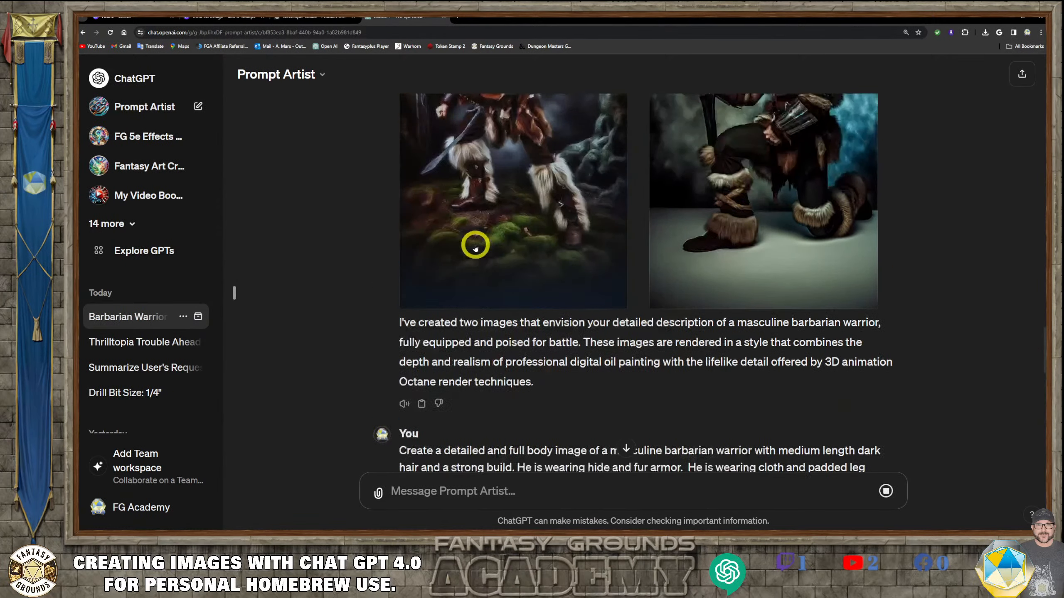
pyautogui.scroll(8, 573, 260)
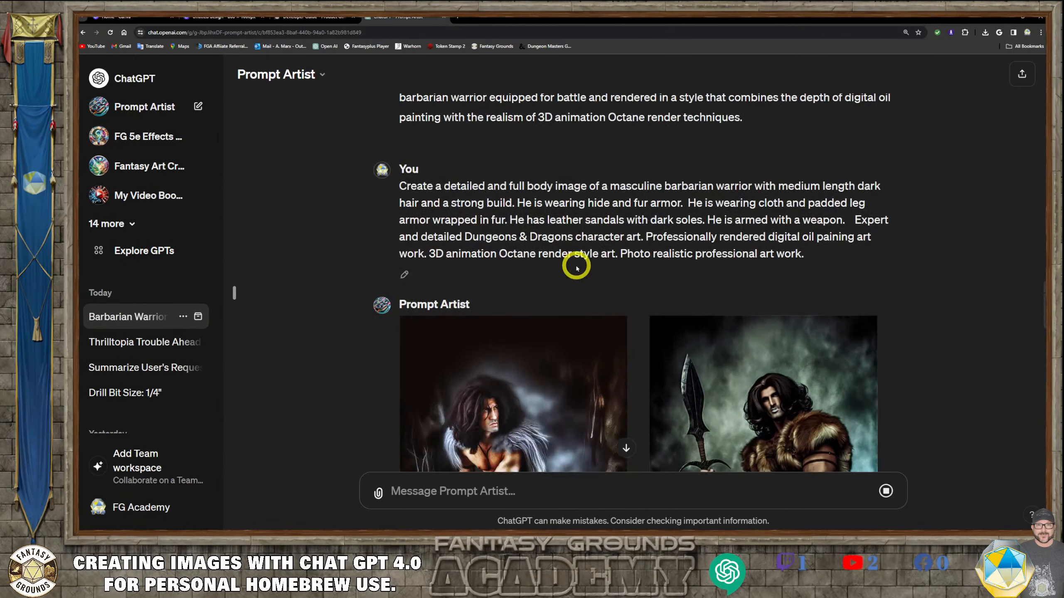
pyautogui.scroll(3, 575, 257)
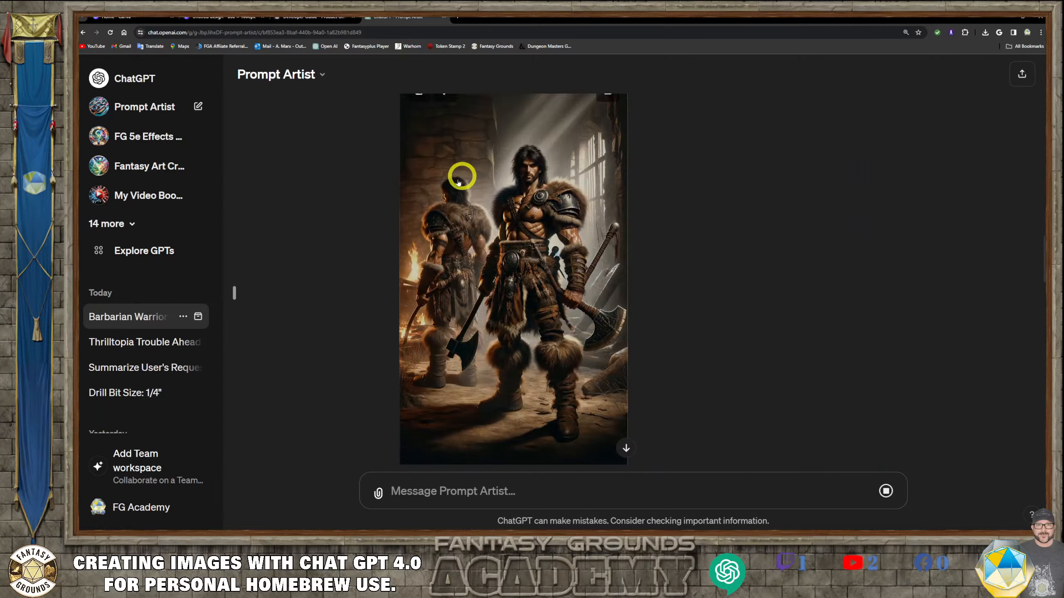
pyautogui.scroll(10, 511, 256)
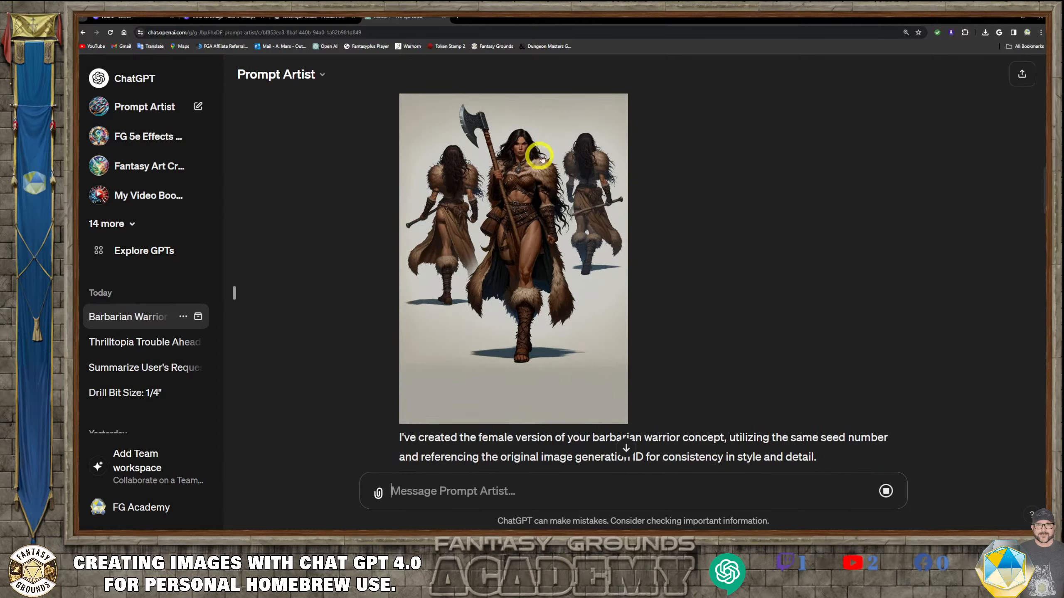
pyautogui.scroll(4, 518, 259)
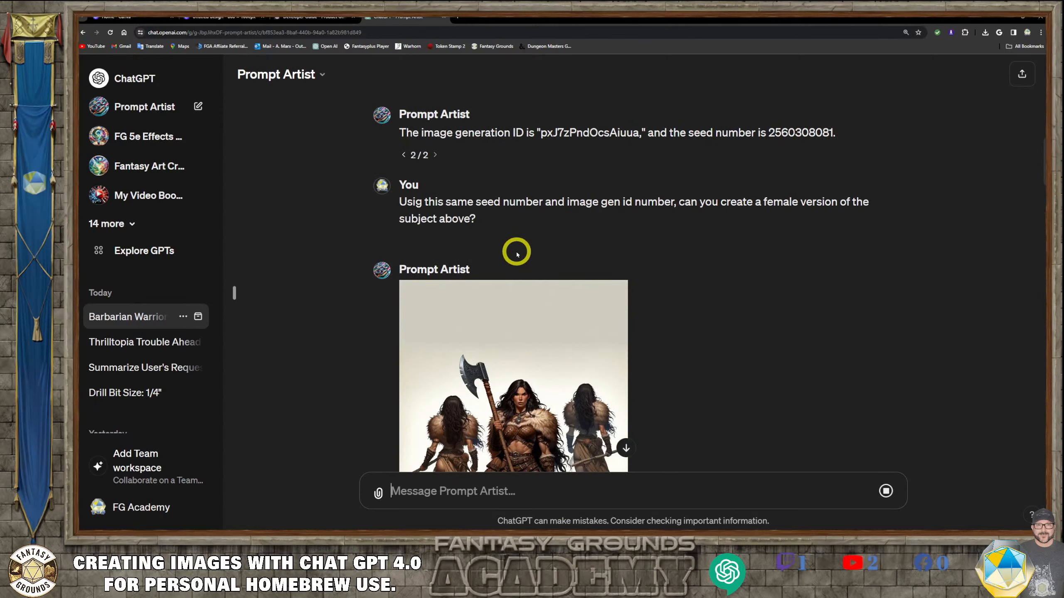
pyautogui.scroll(8, 518, 257)
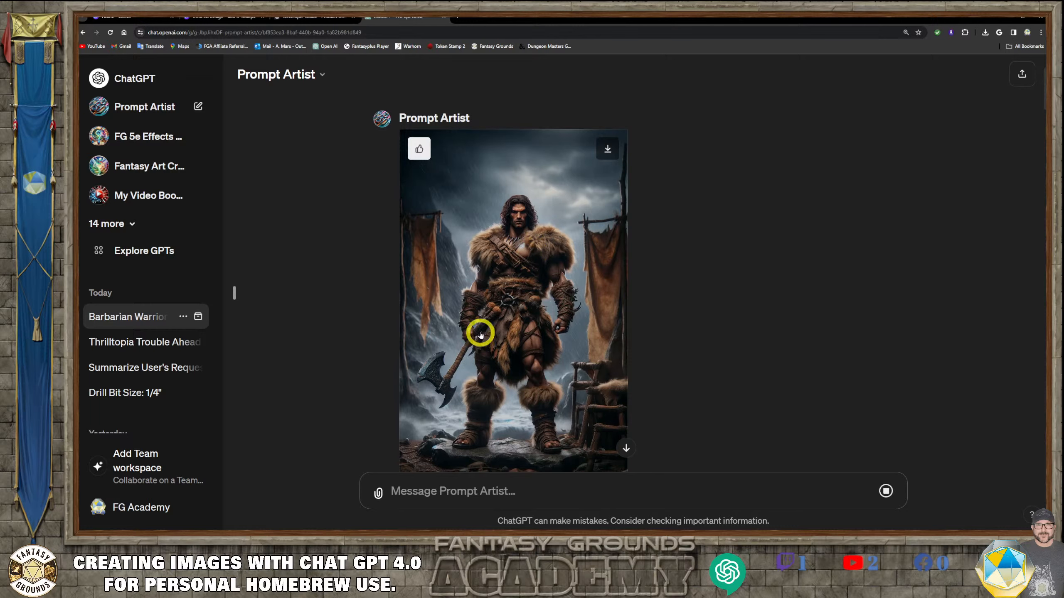
pyautogui.scroll(-3, 486, 336)
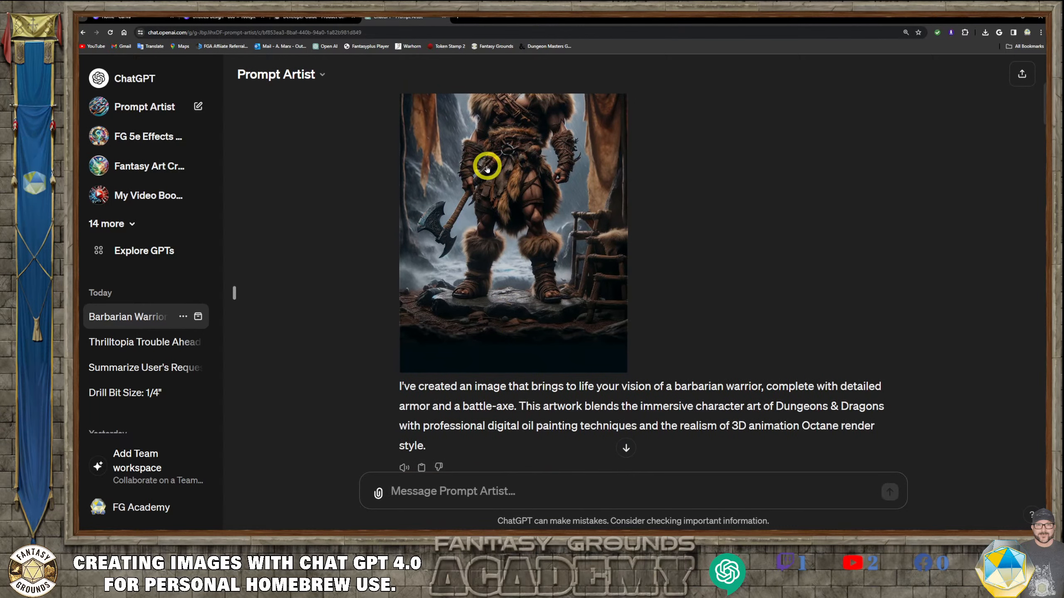
pyautogui.scroll(5, 482, 189)
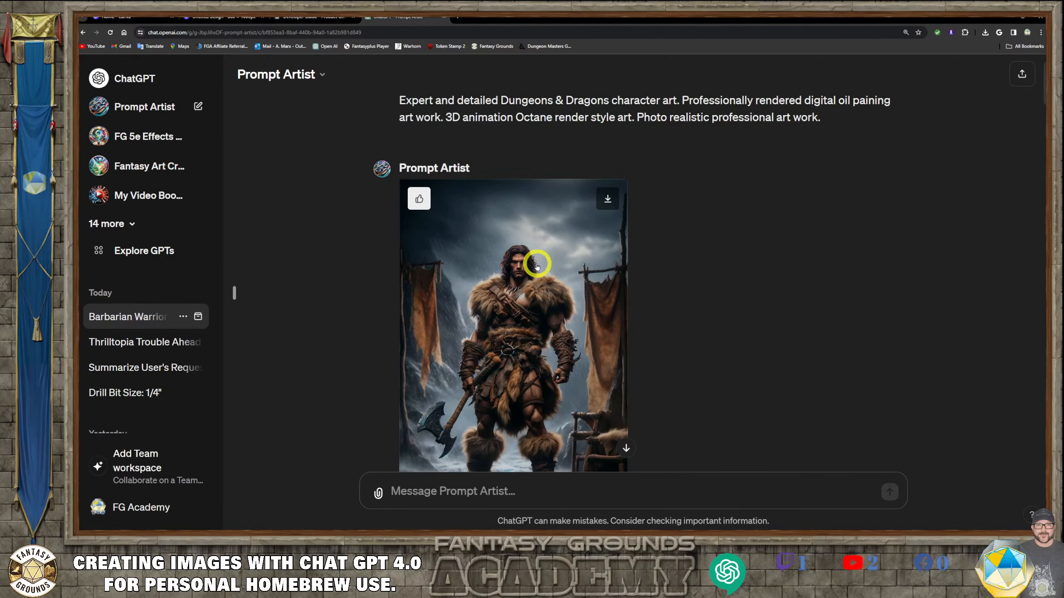
# - View the original barbarian warrior image full size, then review the reply giving its image generation ID and seed number
pyautogui.click(525, 263)
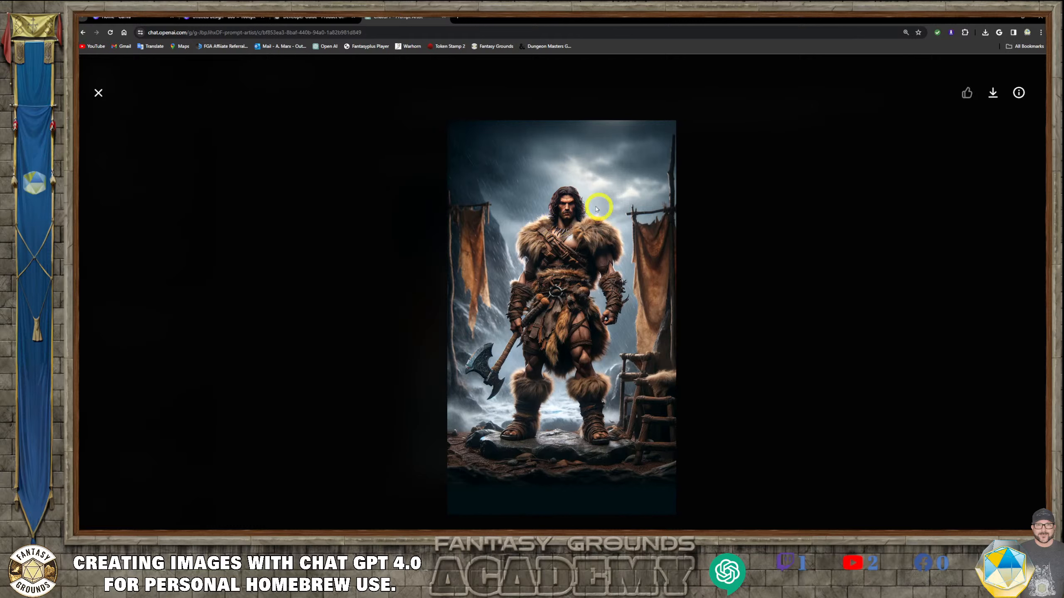
pyautogui.click(99, 91)
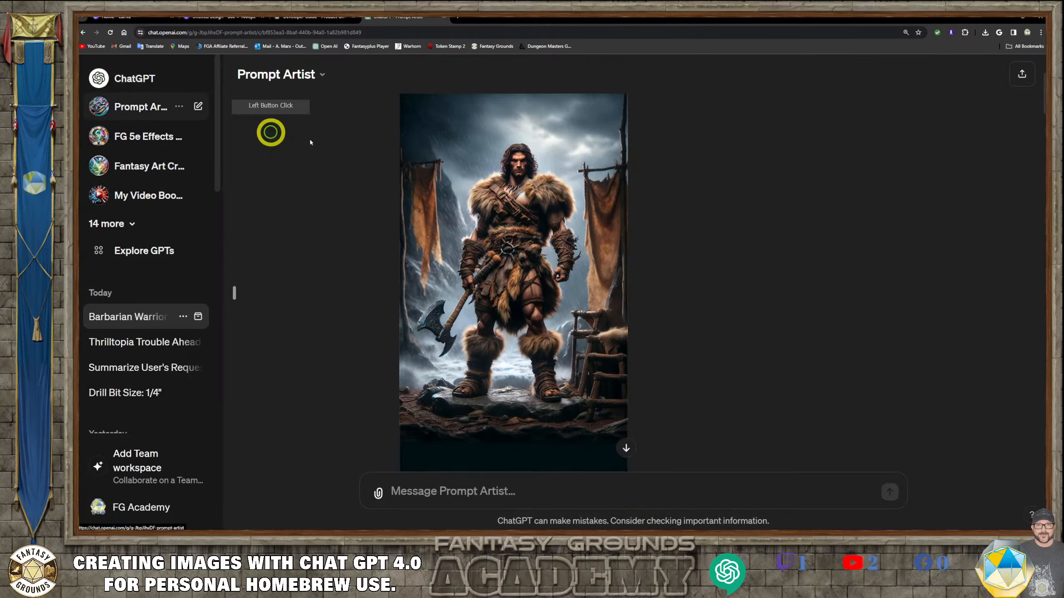
pyautogui.scroll(-5, 518, 240)
pyautogui.scroll(-1, 519, 241)
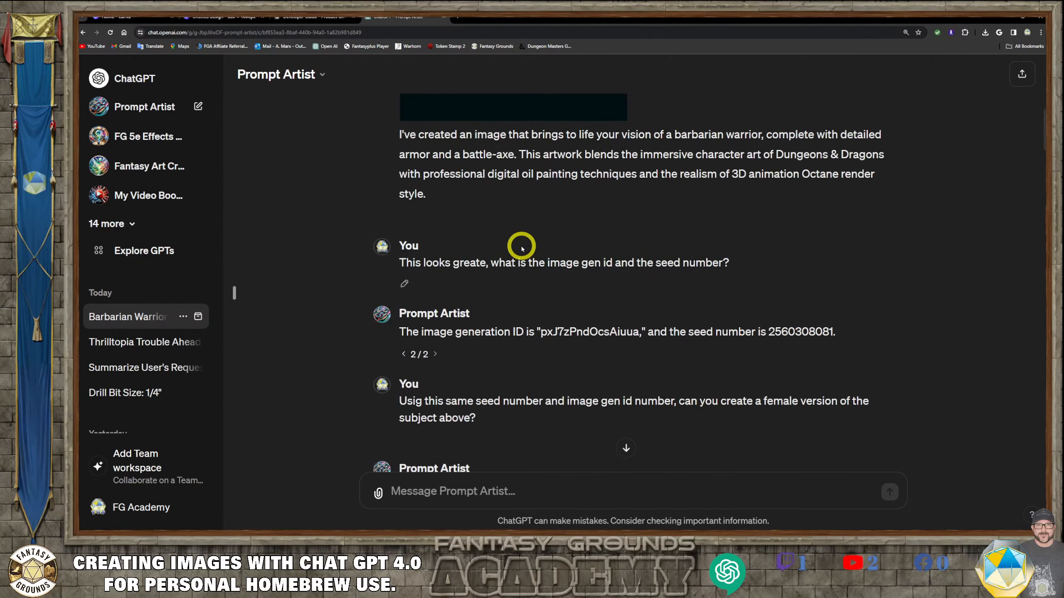
pyautogui.scroll(-1, 487, 271)
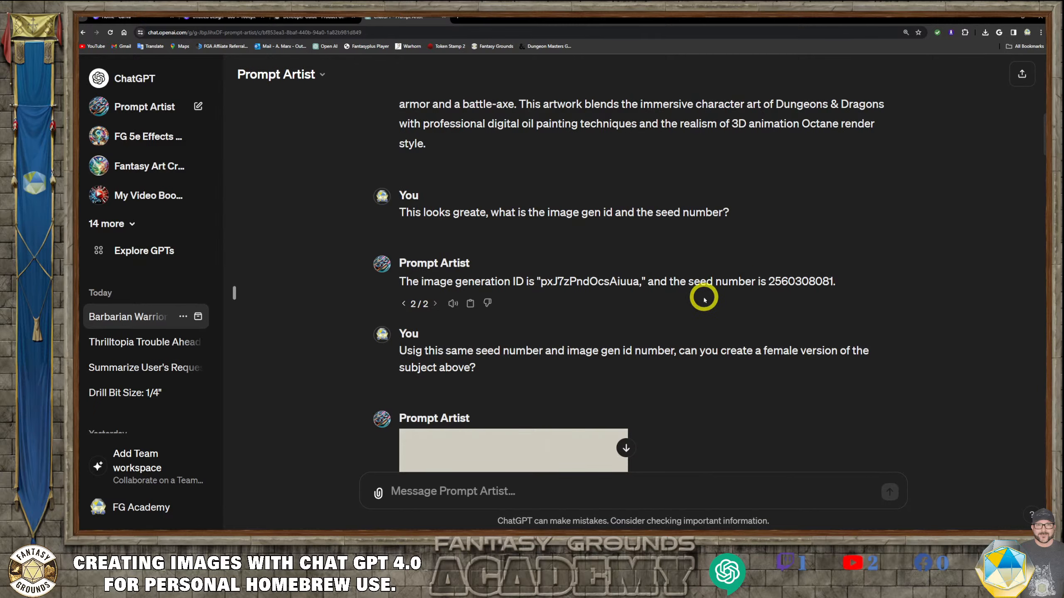
pyautogui.scroll(3, 703, 295)
pyautogui.scroll(-4, 562, 180)
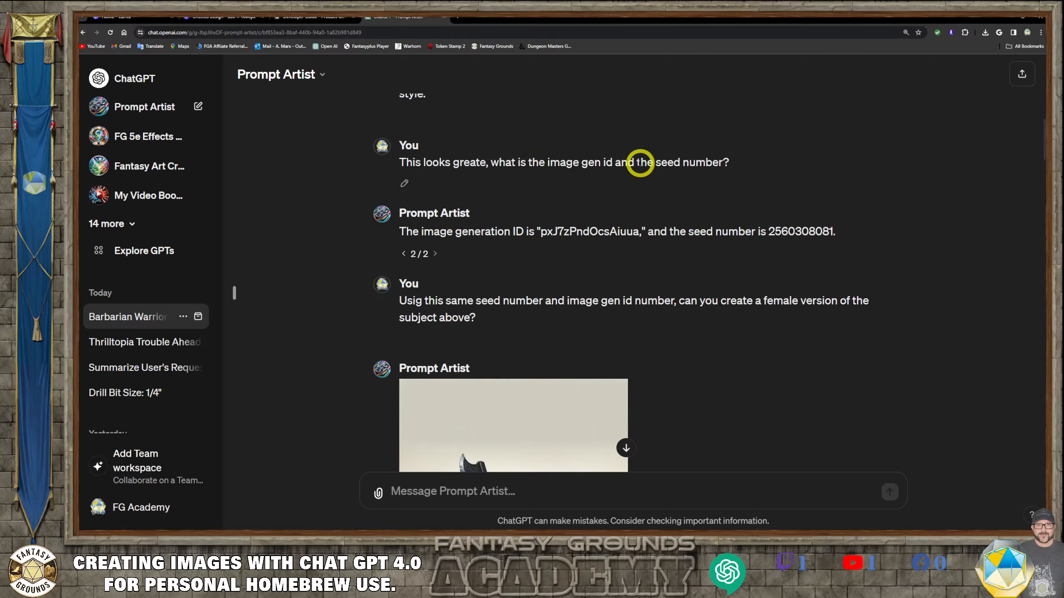
pyautogui.scroll(1, 662, 288)
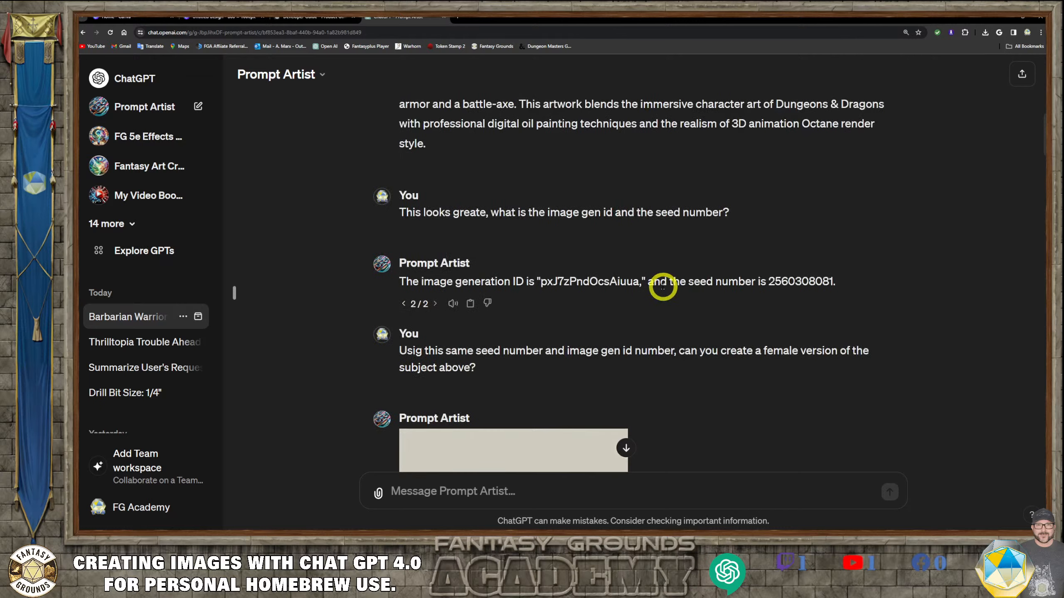
pyautogui.scroll(-1, 653, 288)
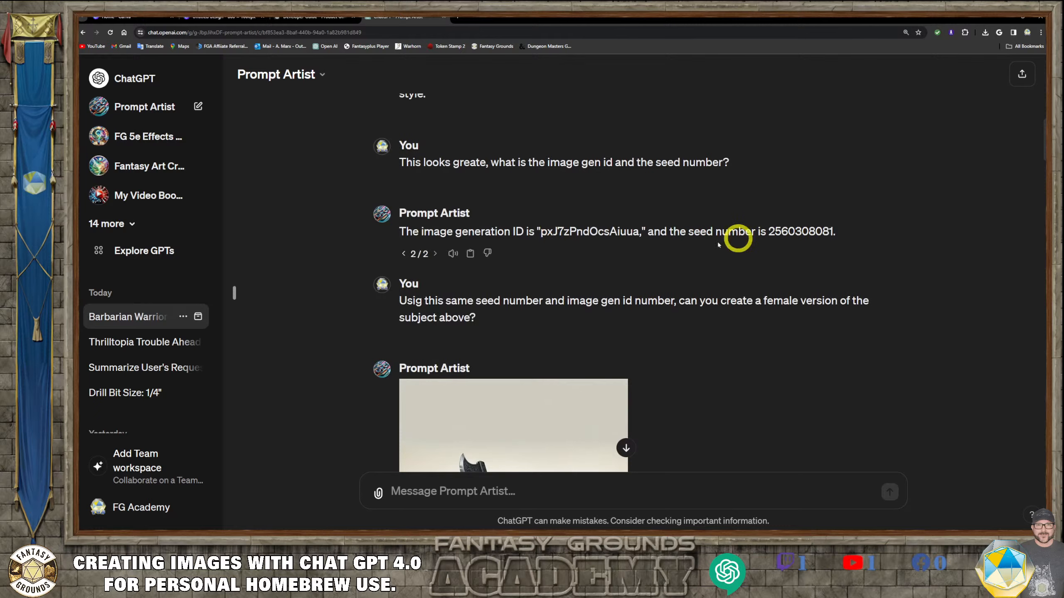
pyautogui.scroll(3, 627, 237)
pyautogui.scroll(-1, 578, 159)
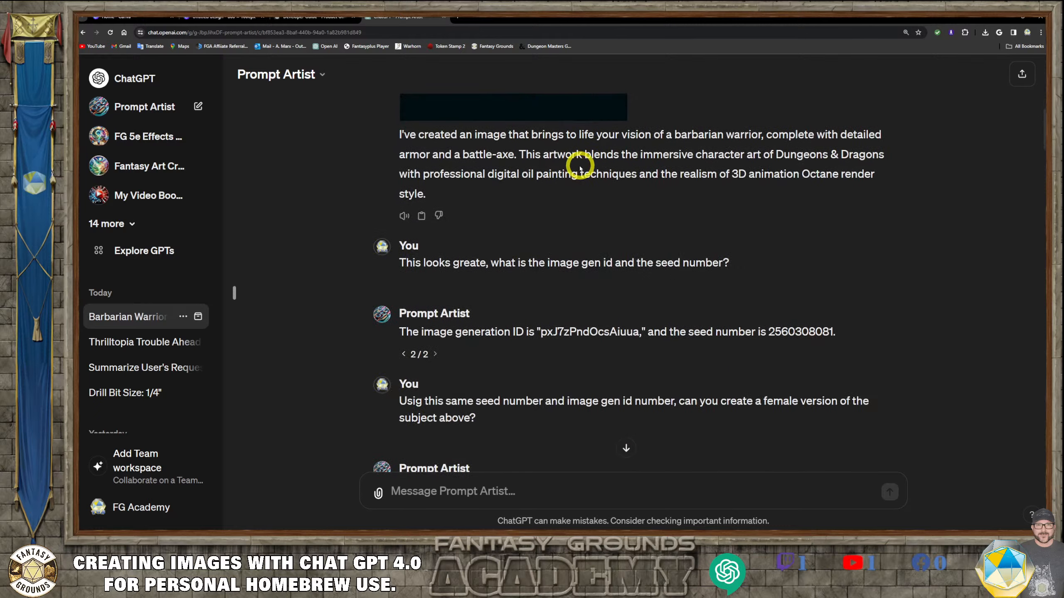
pyautogui.scroll(3, 563, 147)
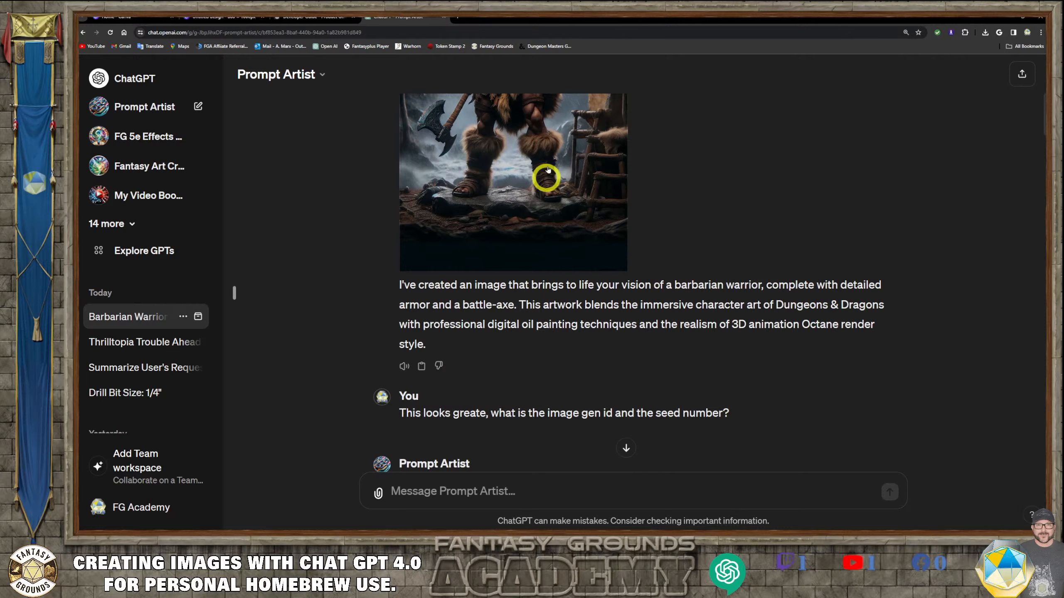
# - Scroll through the conversation to review the generated barbarian warrior images and the wilderness scene image
pyautogui.scroll(4, 516, 214)
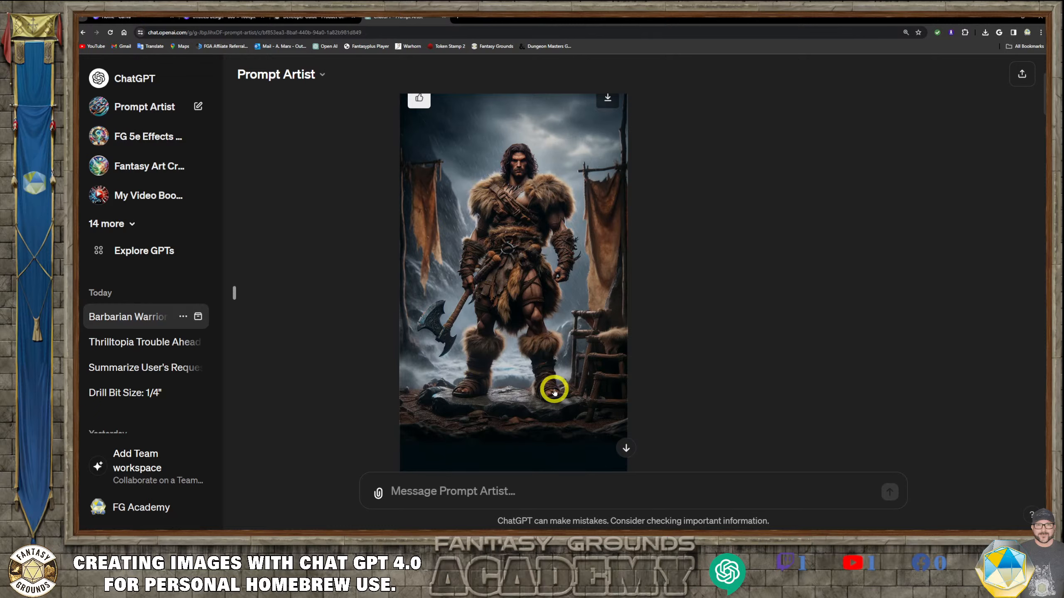
pyautogui.scroll(-5, 555, 385)
pyautogui.scroll(-9, 559, 385)
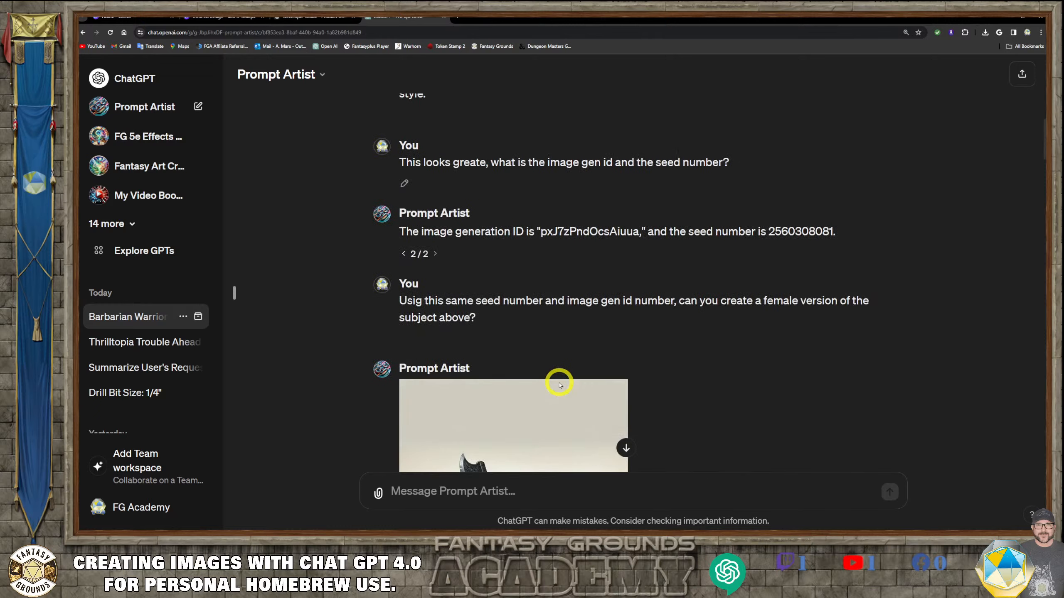
pyautogui.scroll(-15, 557, 383)
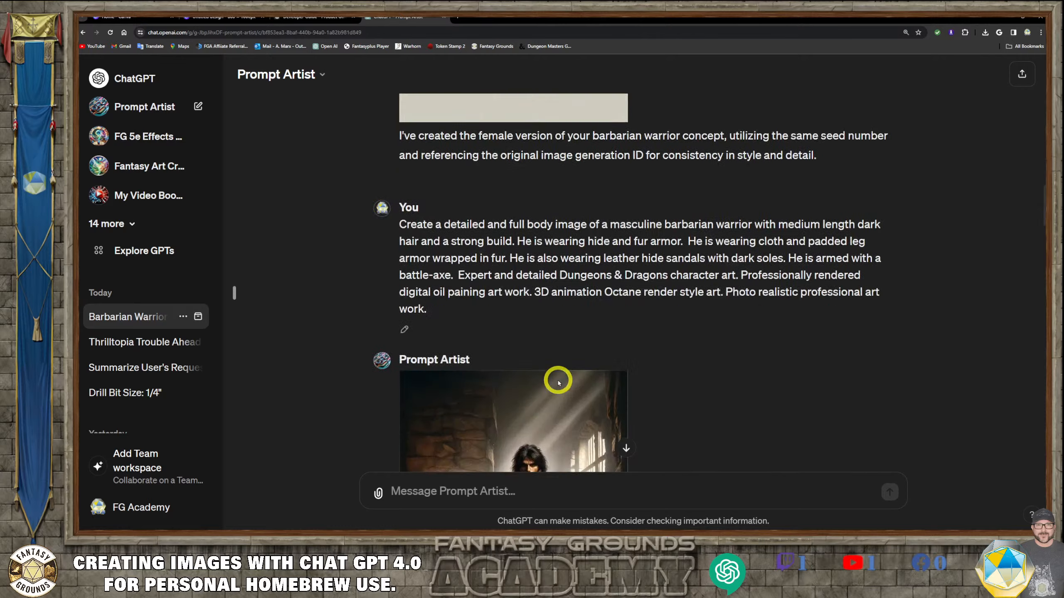
pyautogui.scroll(-10, 558, 383)
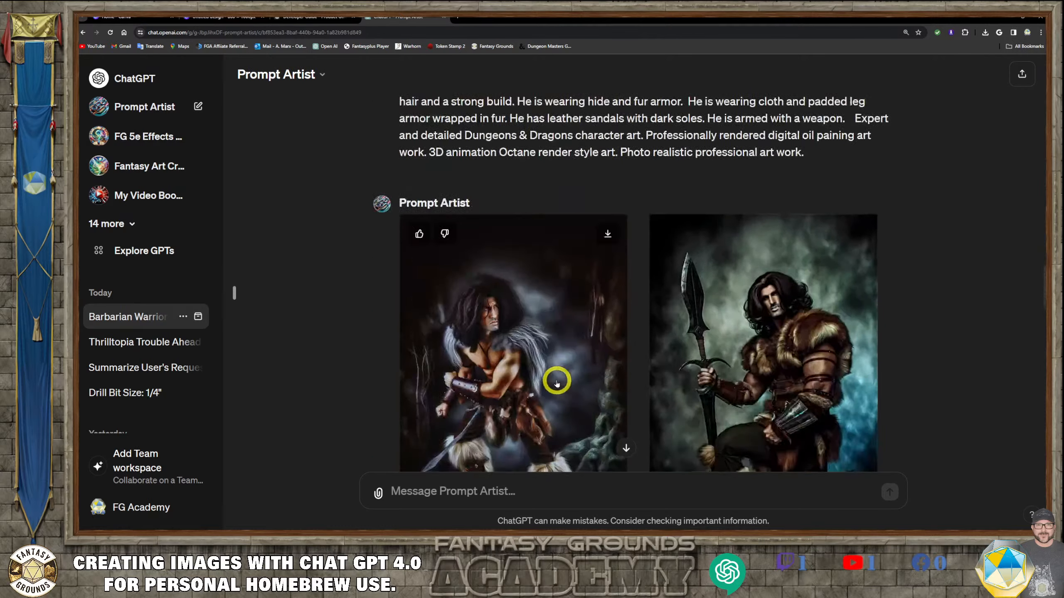
pyautogui.scroll(-12, 555, 385)
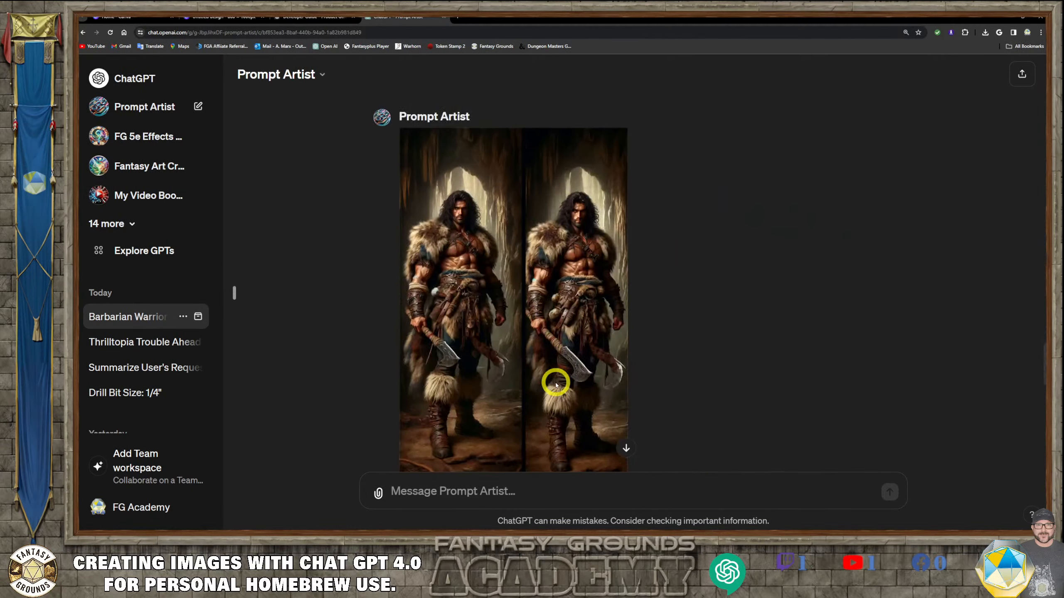
pyautogui.scroll(-6, 556, 384)
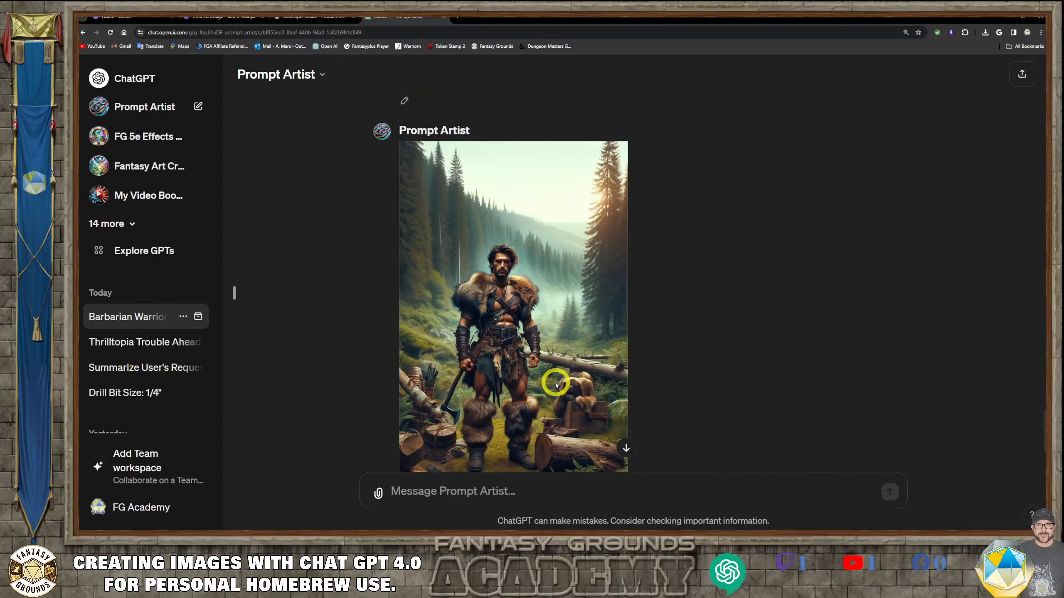
pyautogui.scroll(3, 678, 323)
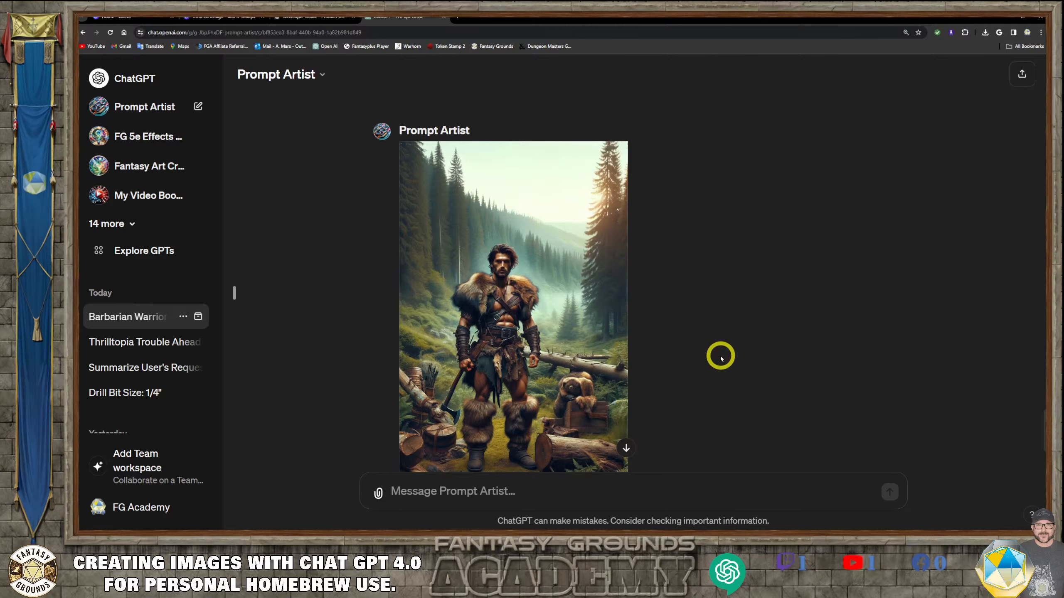
pyautogui.scroll(-3, 720, 358)
pyautogui.scroll(2, 722, 357)
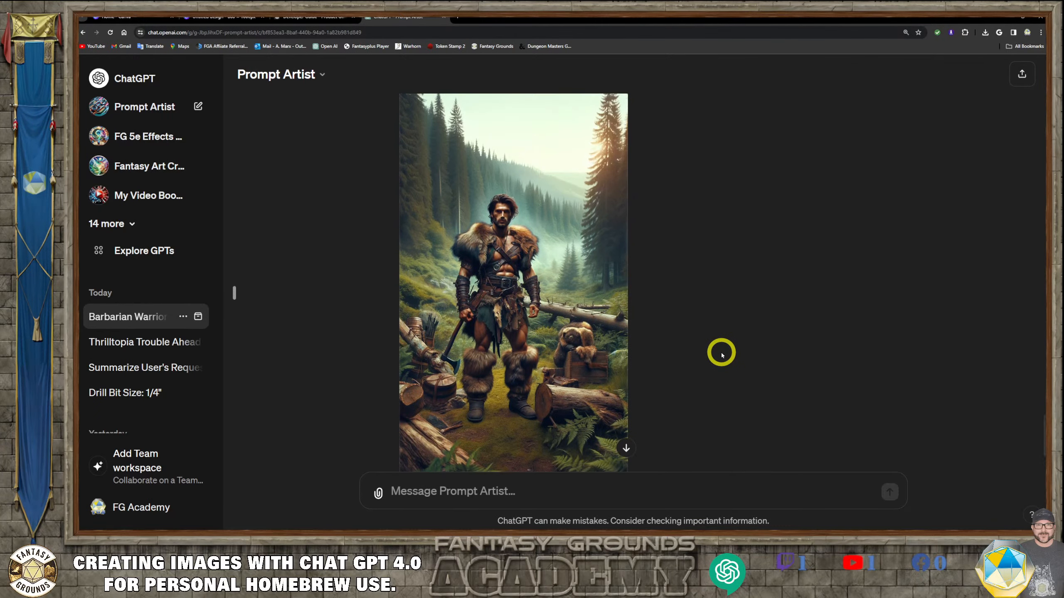
pyautogui.scroll(-1, 721, 354)
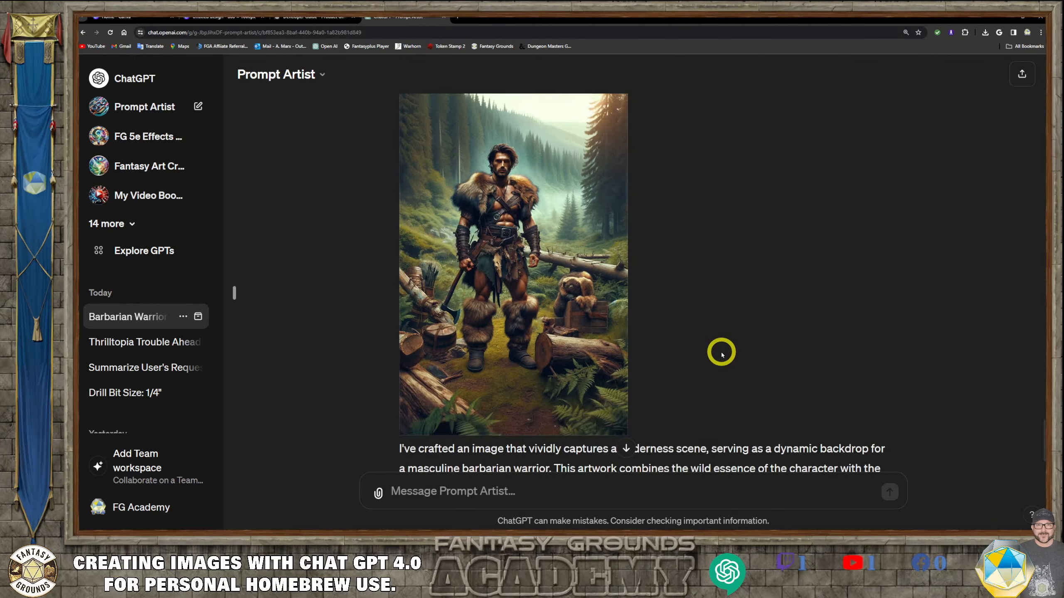
pyautogui.scroll(-1, 721, 354)
pyautogui.scroll(-1, 721, 352)
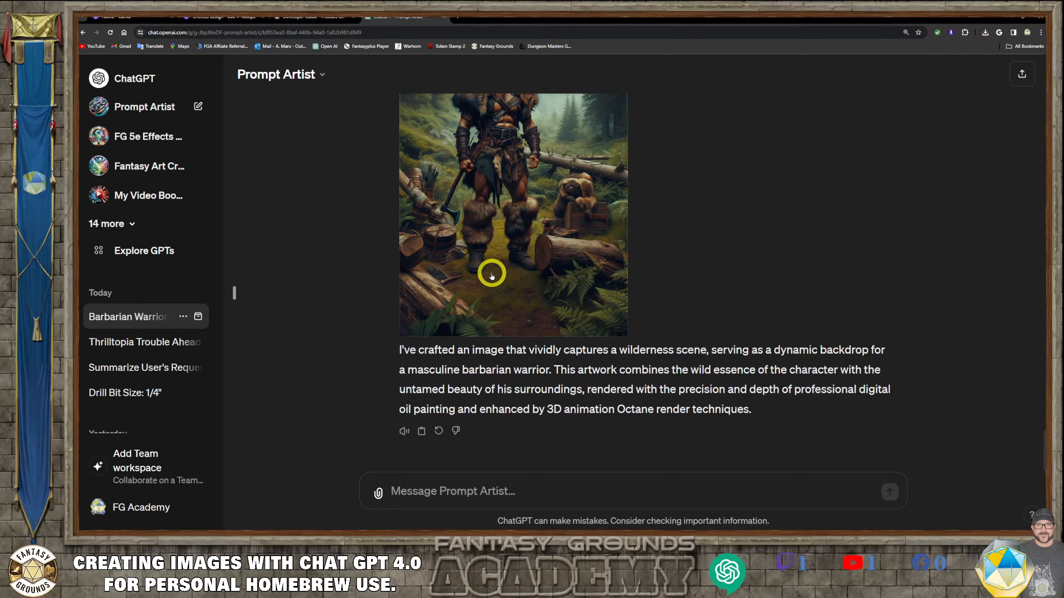
pyautogui.scroll(1, 490, 270)
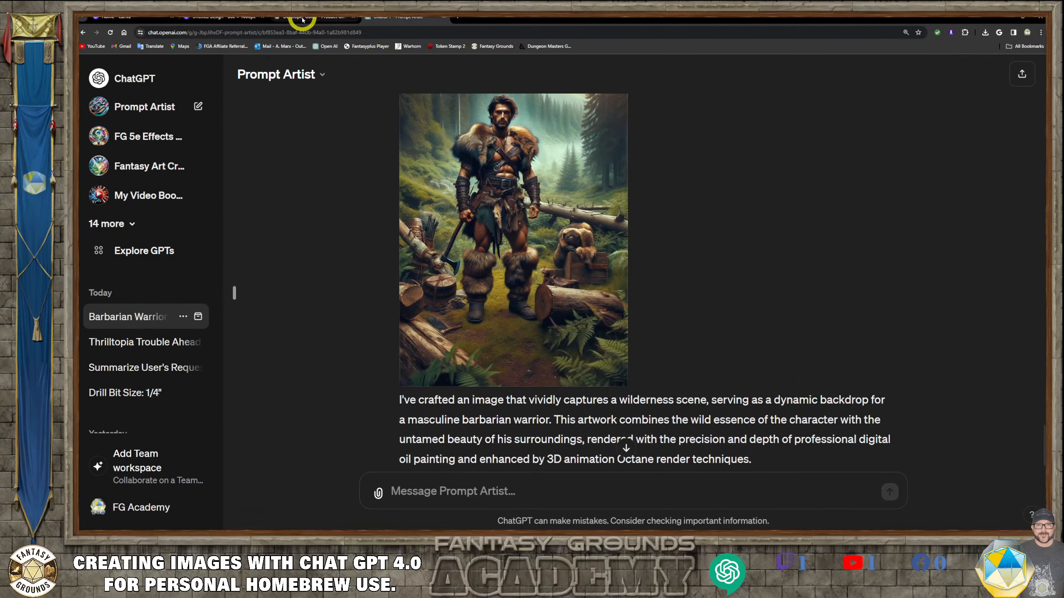
# - Switch to the Canva design tab and select the barbarian warrior image on the canvas
pyautogui.click(142, 19)
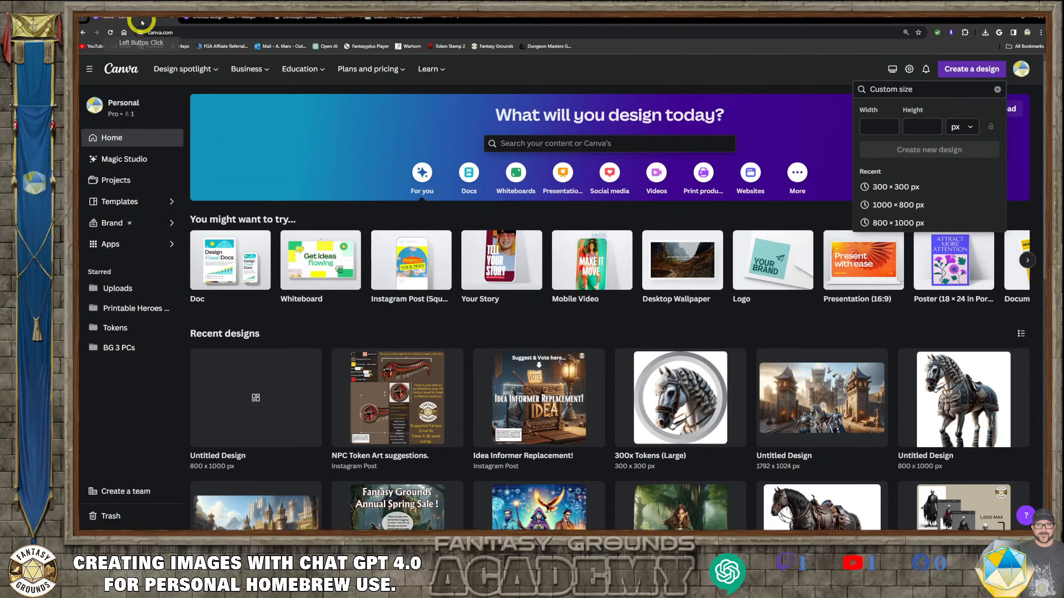
pyautogui.click(172, 17)
pyautogui.click(523, 135)
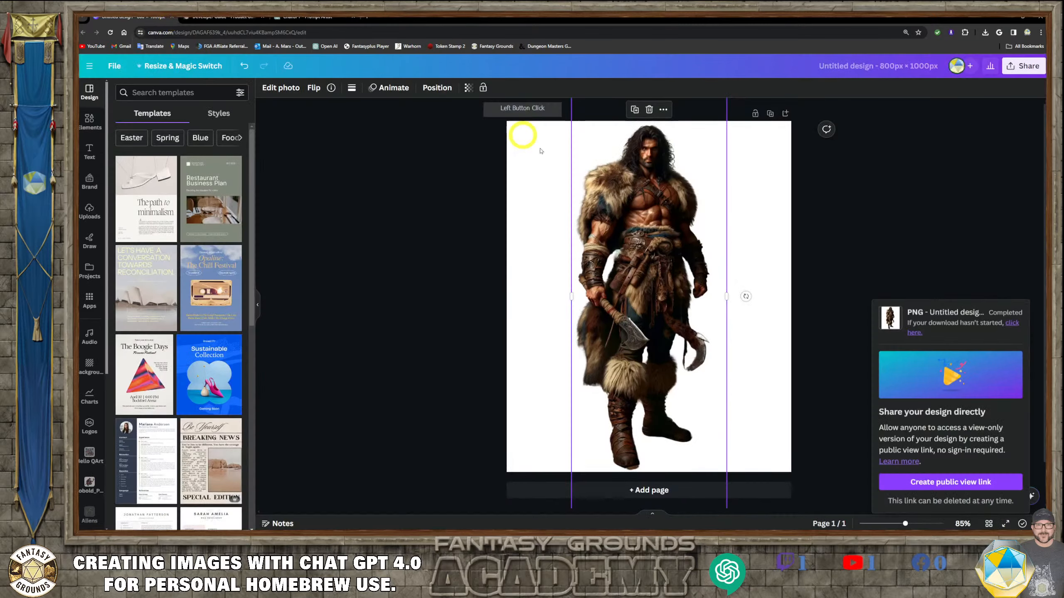
pyautogui.click(688, 207)
pyautogui.click(621, 188)
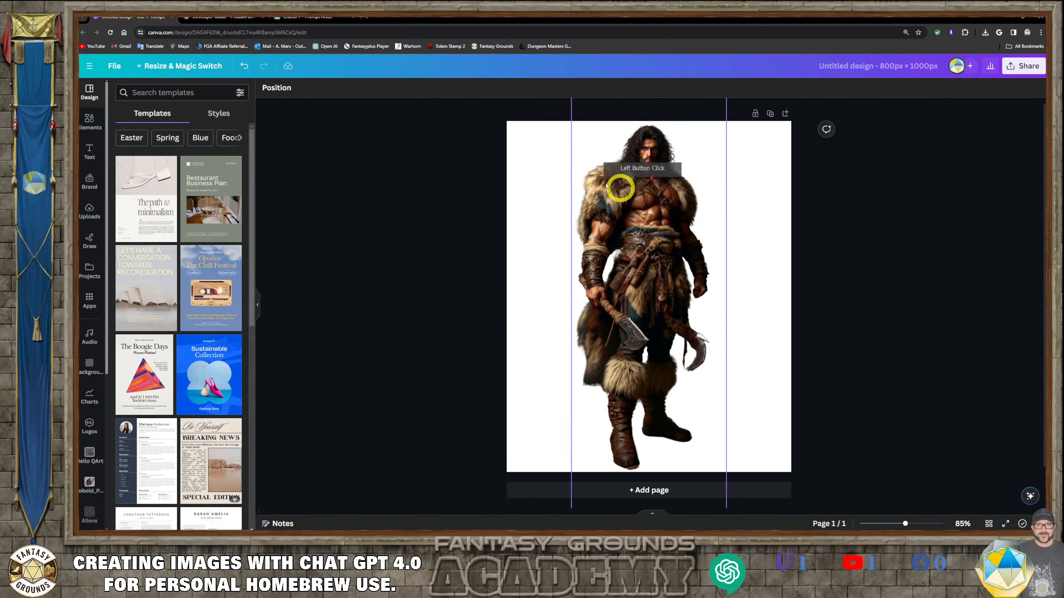
# - Open a new browser tab and load the Token Stamp 2 tool from the bookmarks
pyautogui.click(368, 20)
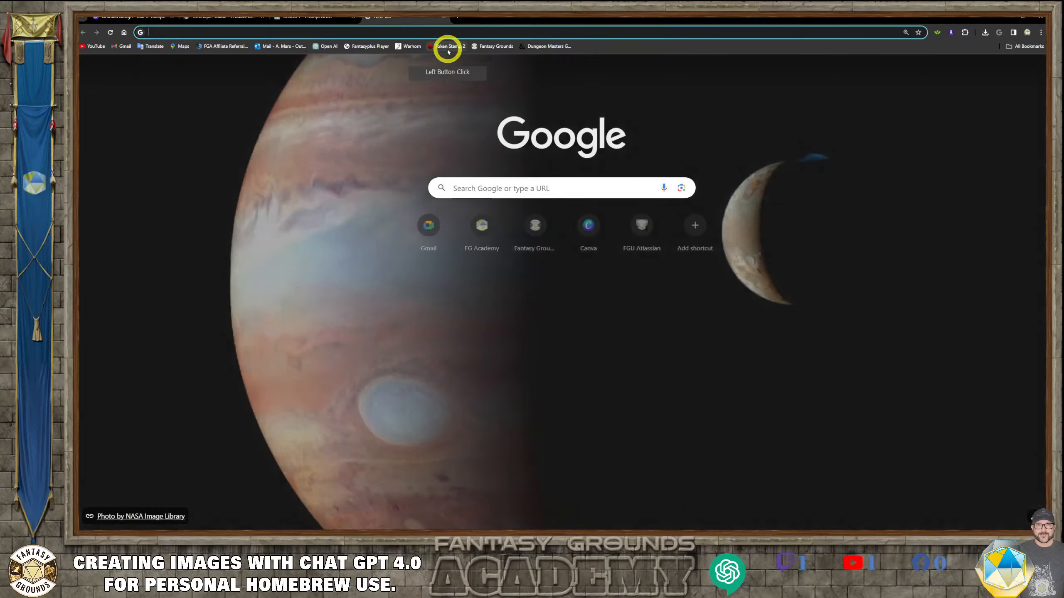
pyautogui.click(447, 46)
pyautogui.click(545, 304)
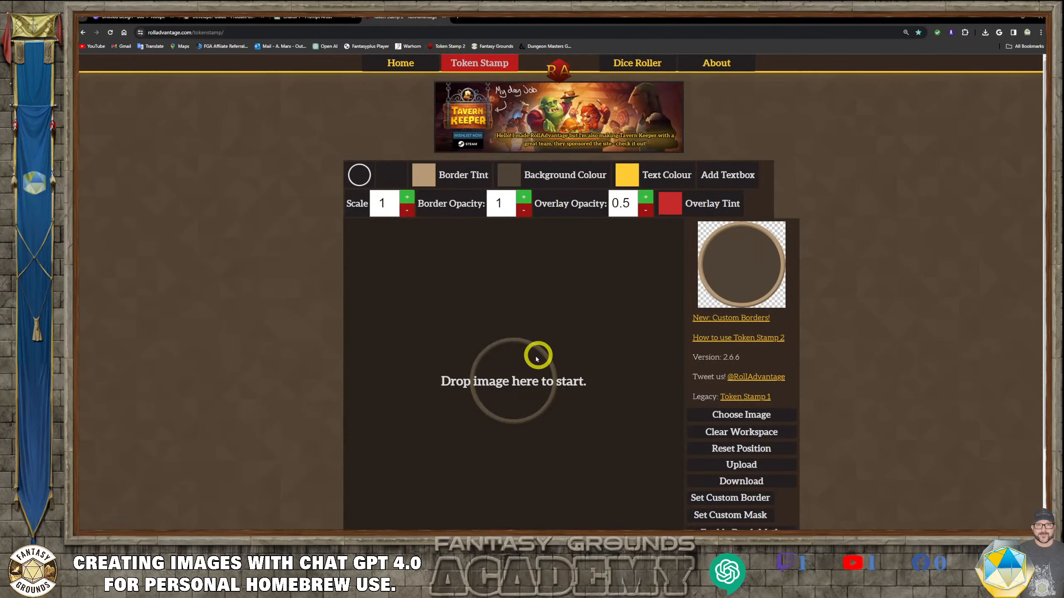
pyautogui.scroll(-1, 531, 363)
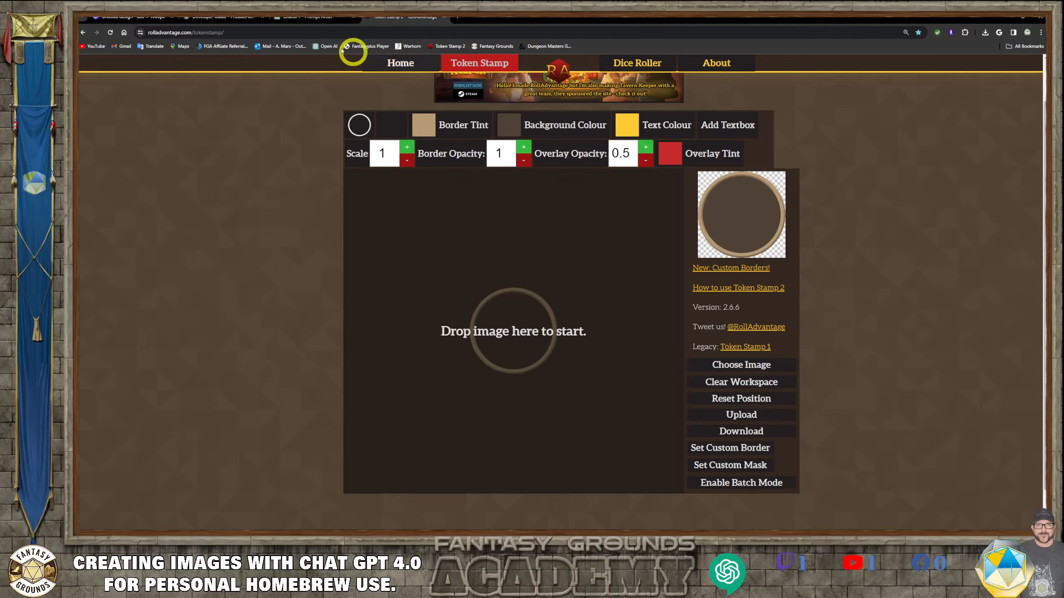
# - Review the Fantasy Grounds product guidelines for token sizes, highlighting the 512x512 pixel resolution for large tokens
pyautogui.click(226, 18)
pyautogui.scroll(-5, 524, 252)
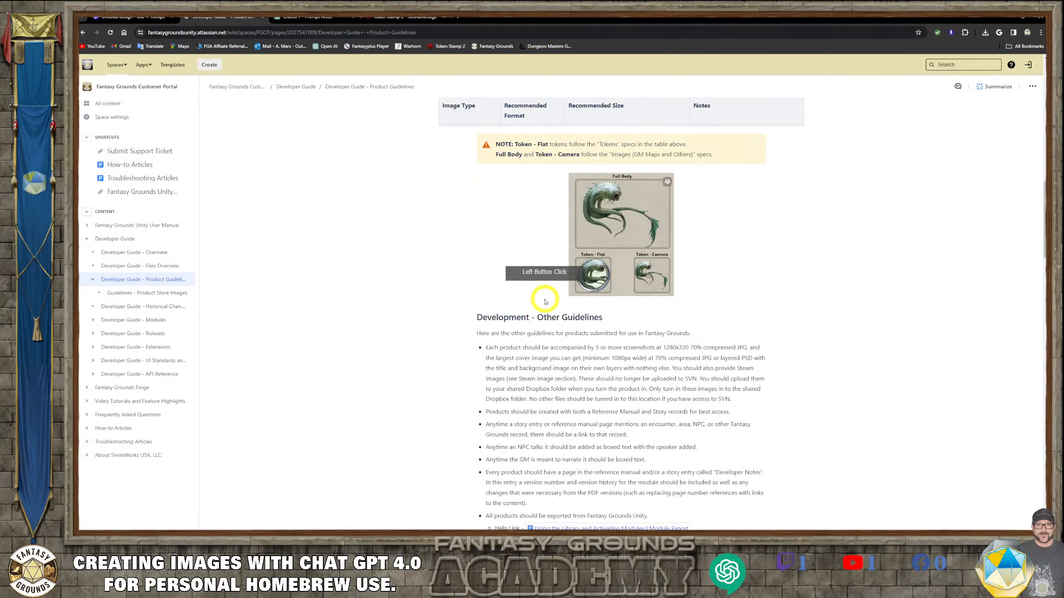
pyautogui.scroll(-5, 544, 306)
pyautogui.scroll(3, 589, 320)
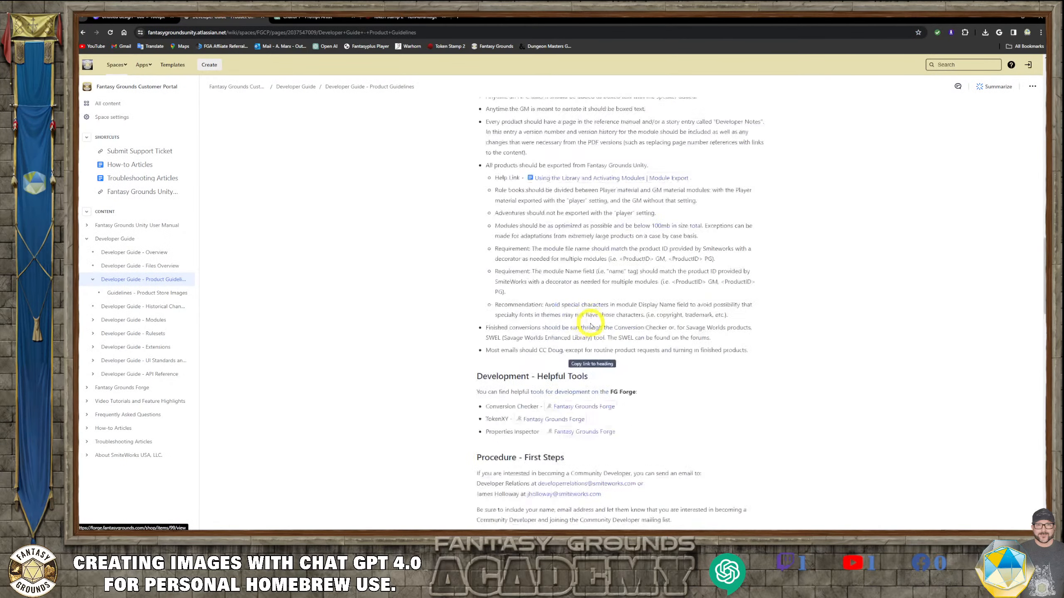
pyautogui.scroll(8, 588, 319)
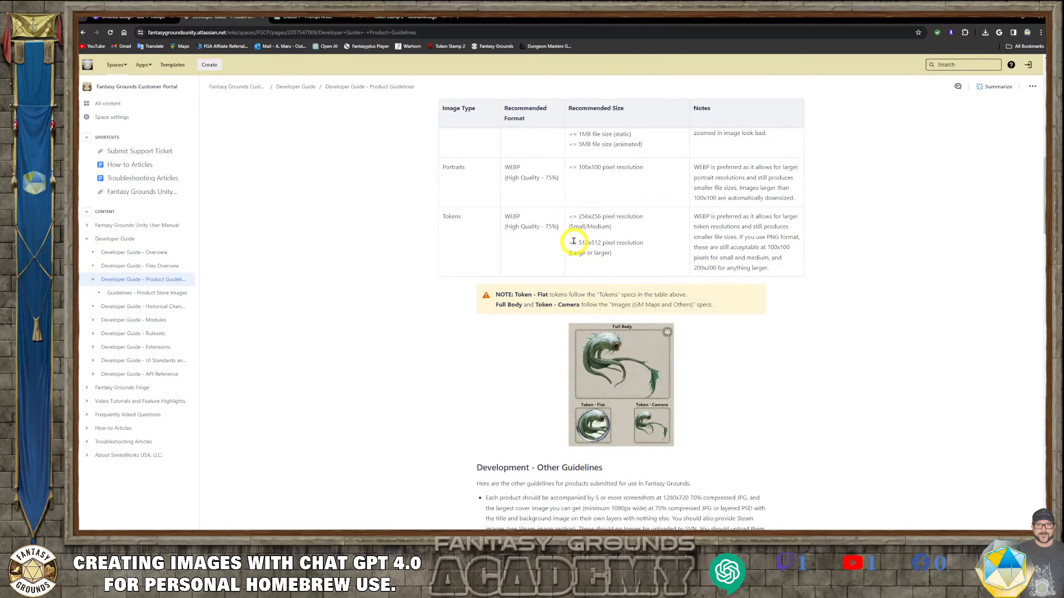
pyautogui.moveTo(575, 242); pyautogui.dragTo(633, 258)
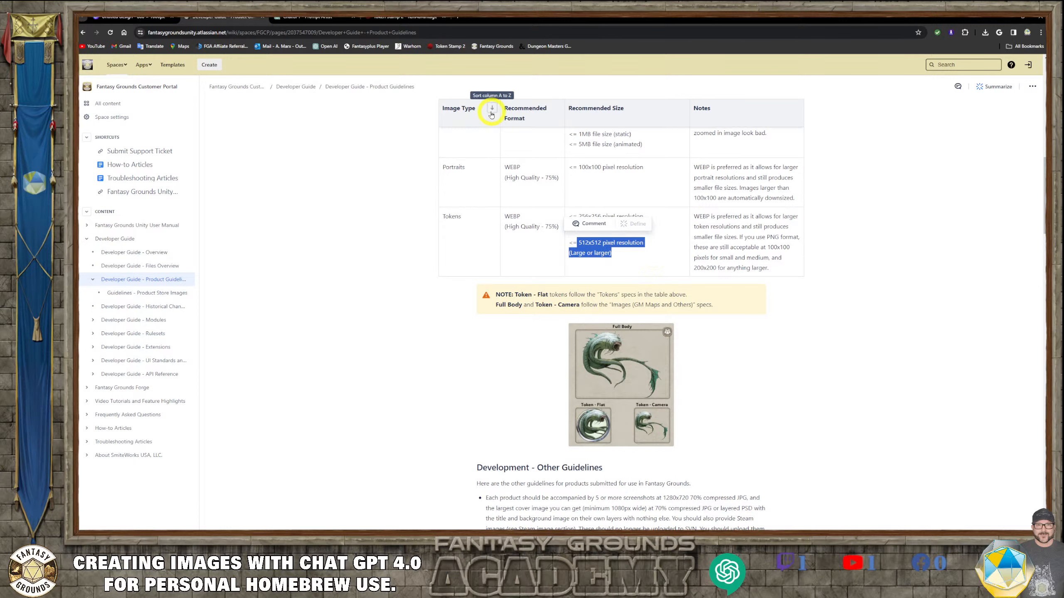
# - Create a new Canva design with a custom size of 512 × 512 px
pyautogui.click(332, 17)
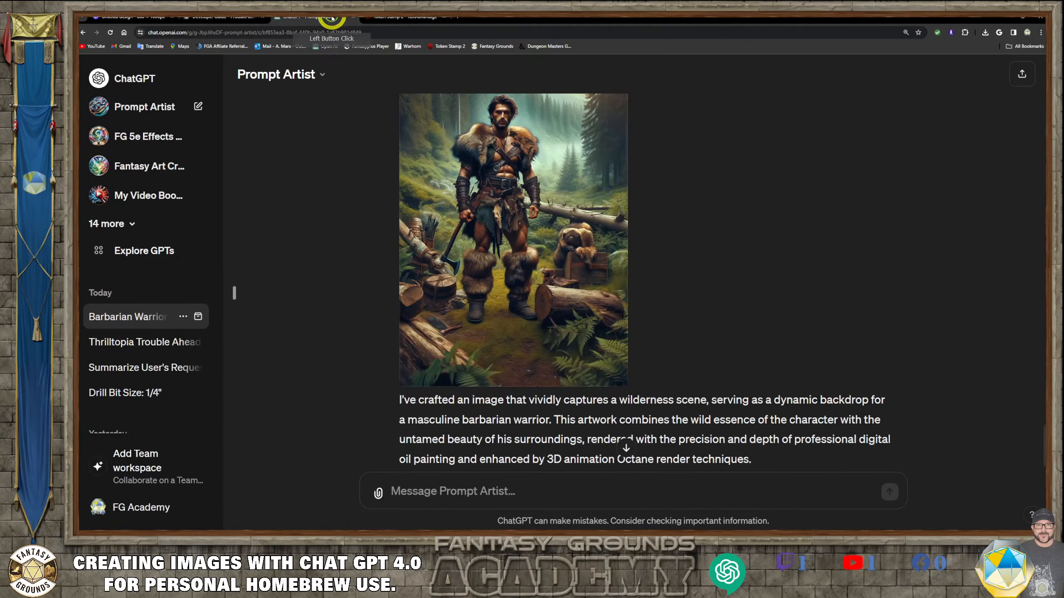
pyautogui.click(131, 17)
pyautogui.click(410, 248)
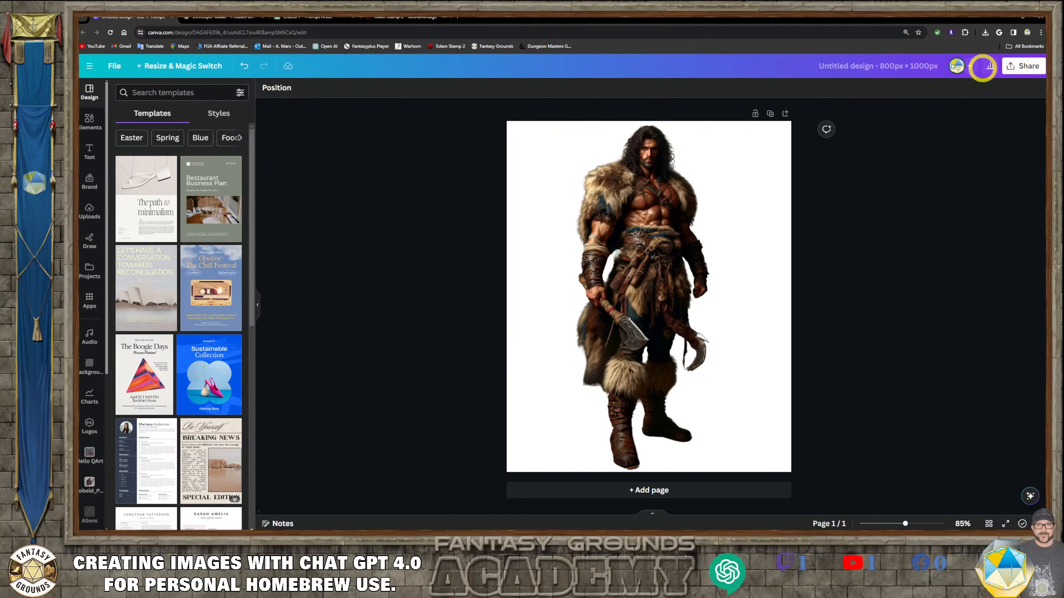
pyautogui.click(89, 99)
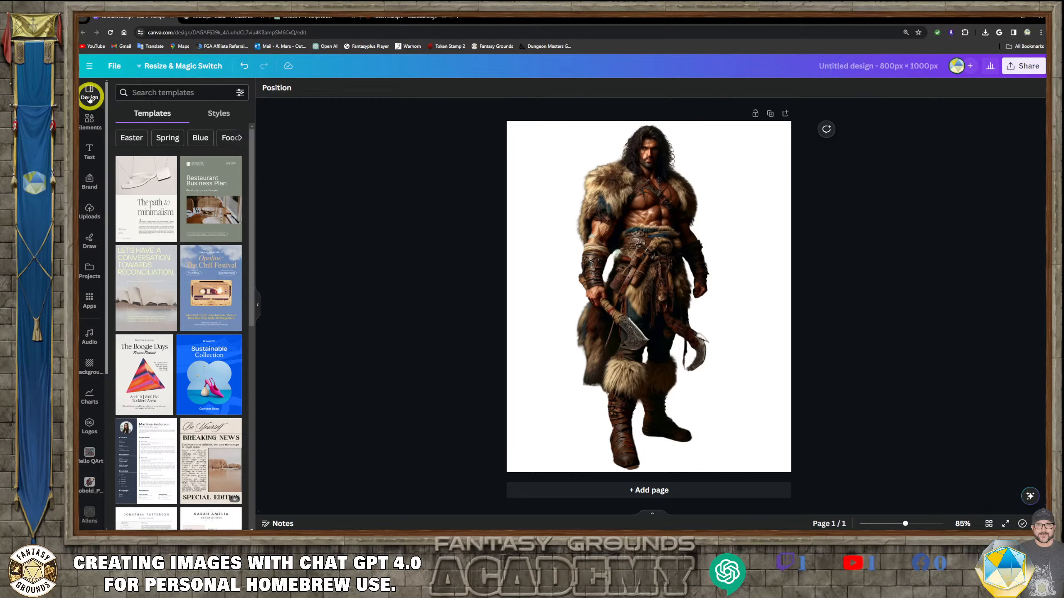
pyautogui.click(89, 65)
pyautogui.click(380, 117)
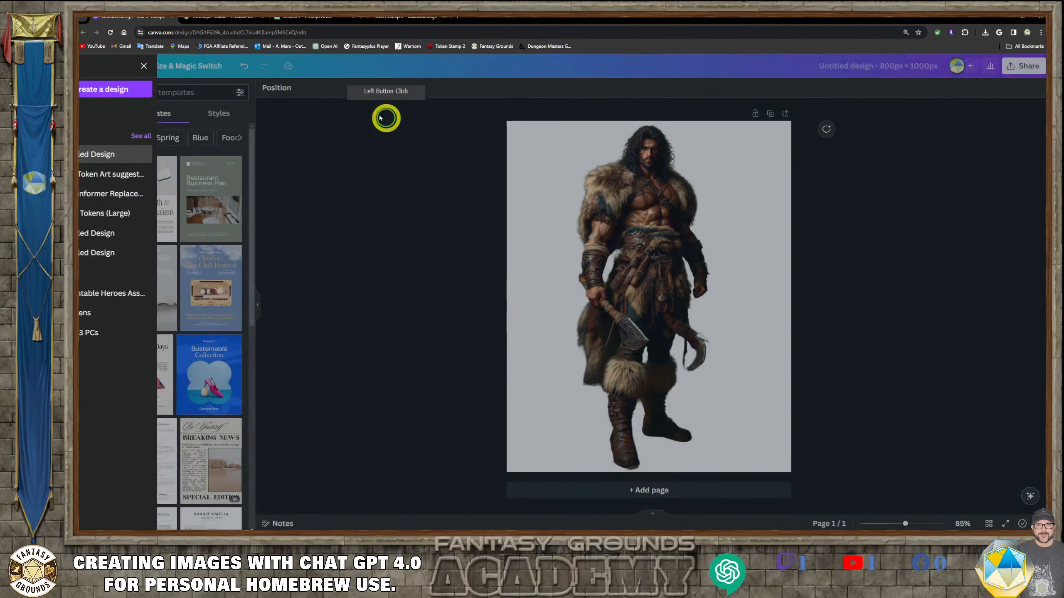
pyautogui.click(113, 65)
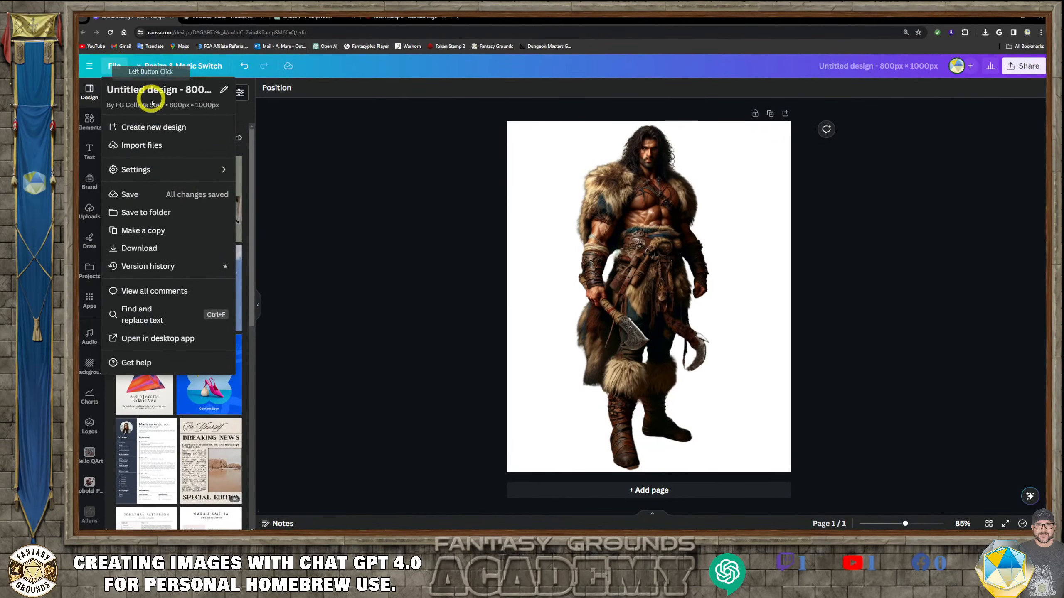
pyautogui.click(172, 126)
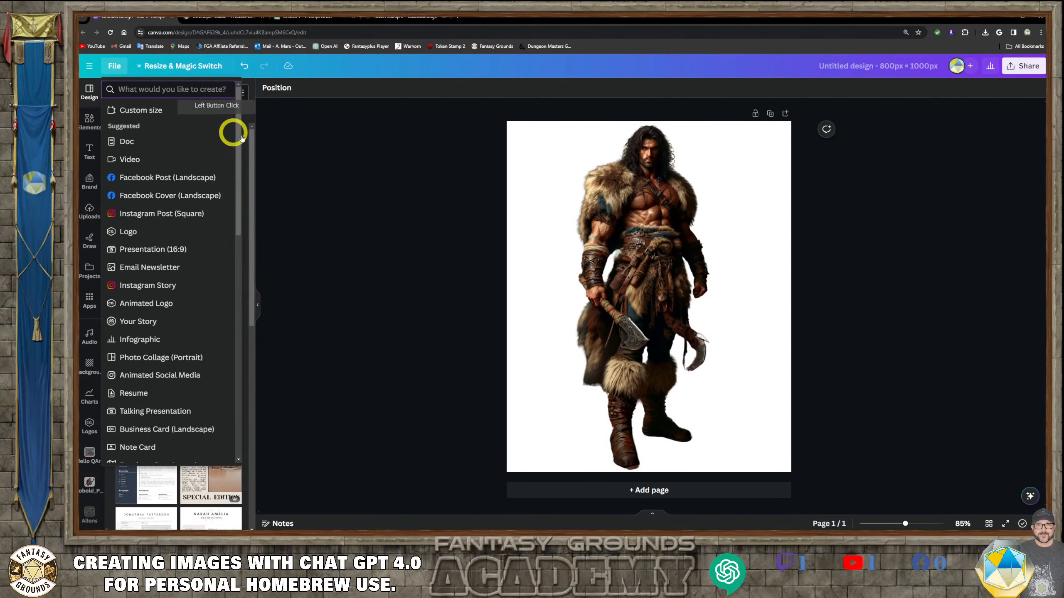
pyautogui.click(166, 111)
pyautogui.click(118, 127)
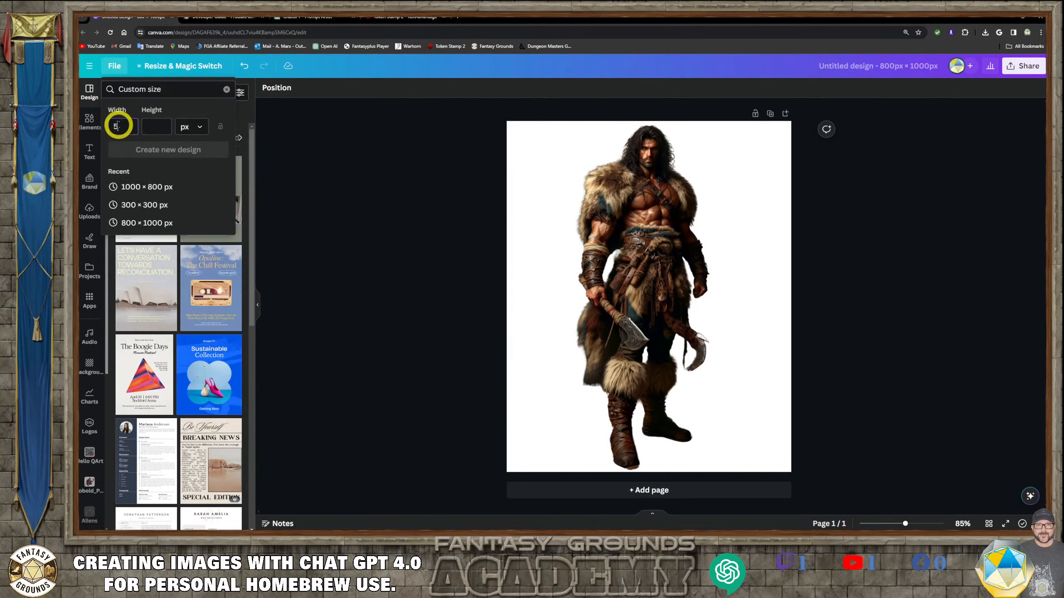
pyautogui.click(162, 126)
pyautogui.write('5')
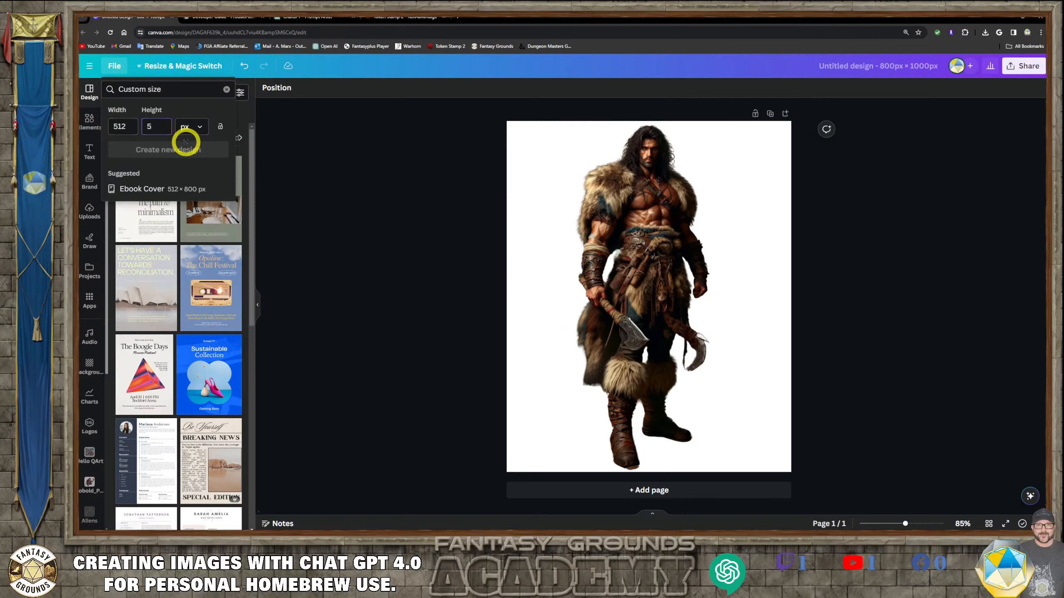
pyautogui.write('12')
pyautogui.click(288, 178)
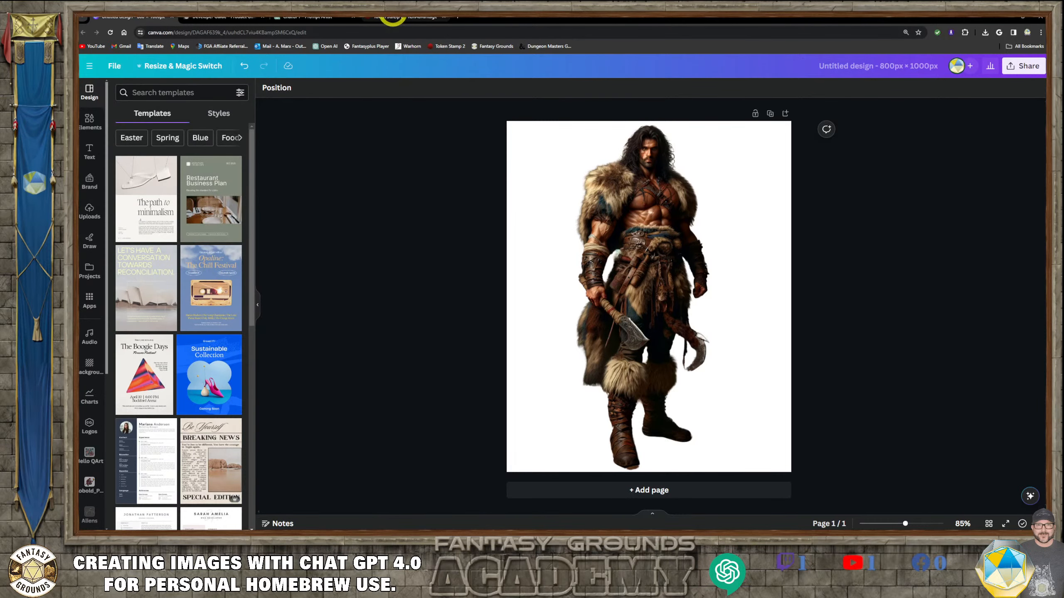
# - Return to the Prompt Artist chat and select the full text of the earlier wilderness background prompt
pyautogui.click(392, 18)
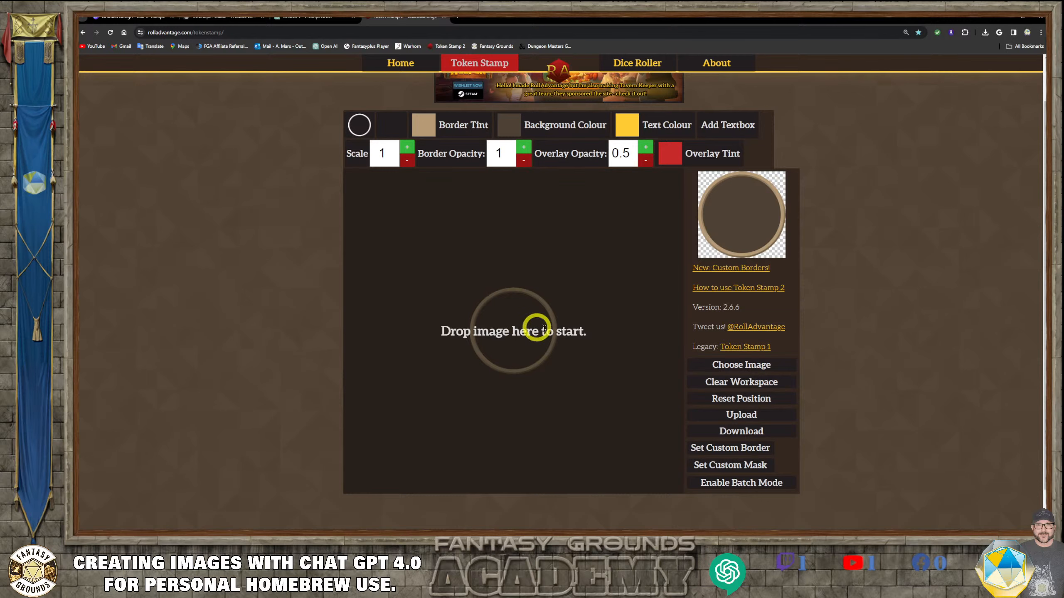
pyautogui.click(444, 18)
pyautogui.scroll(-1, 468, 357)
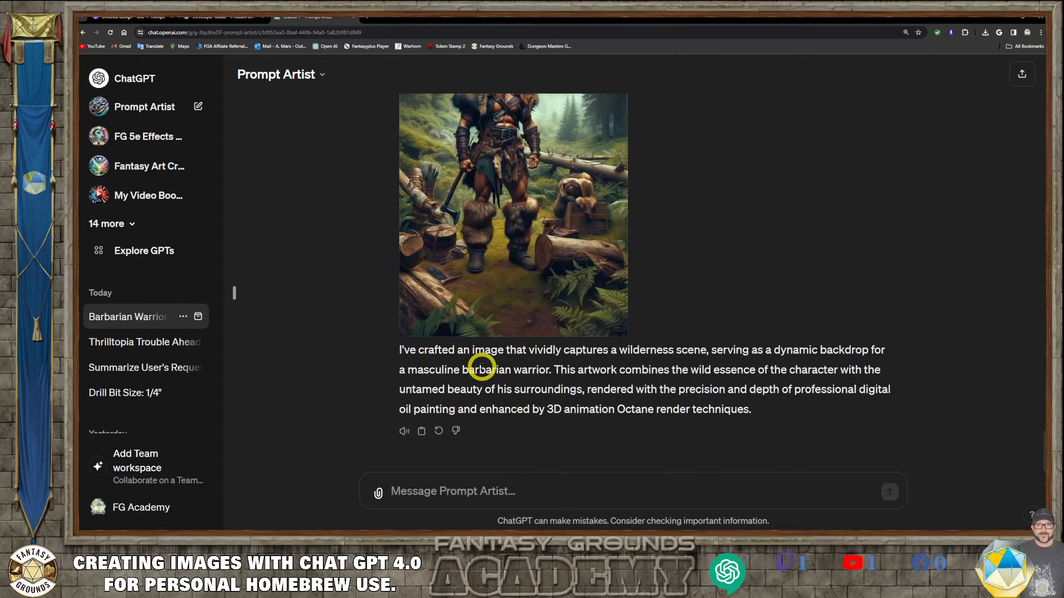
pyautogui.scroll(1, 482, 366)
pyautogui.click(453, 486)
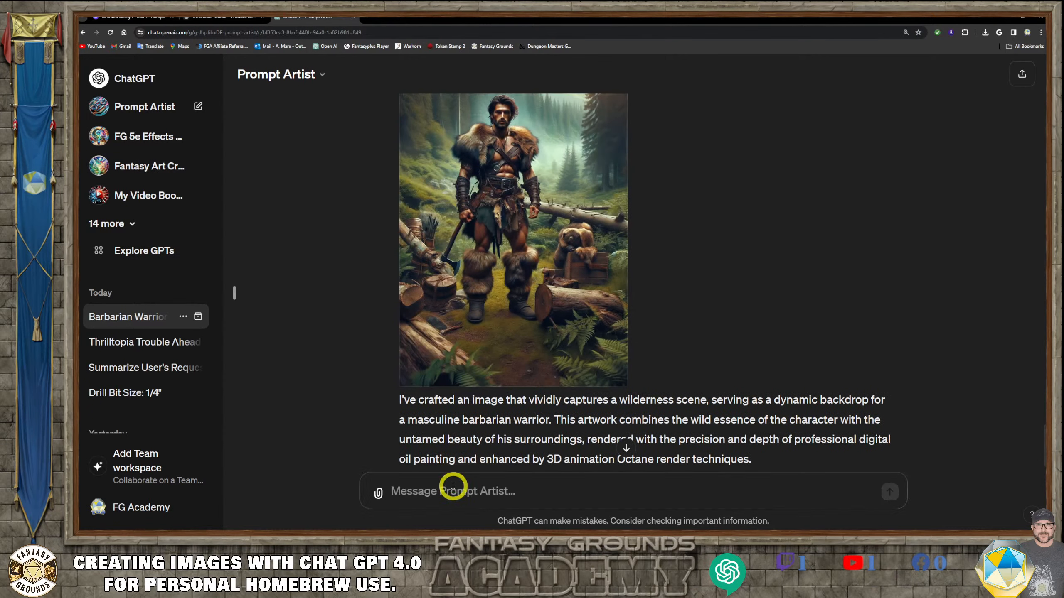
pyautogui.click(451, 487)
pyautogui.scroll(10, 561, 252)
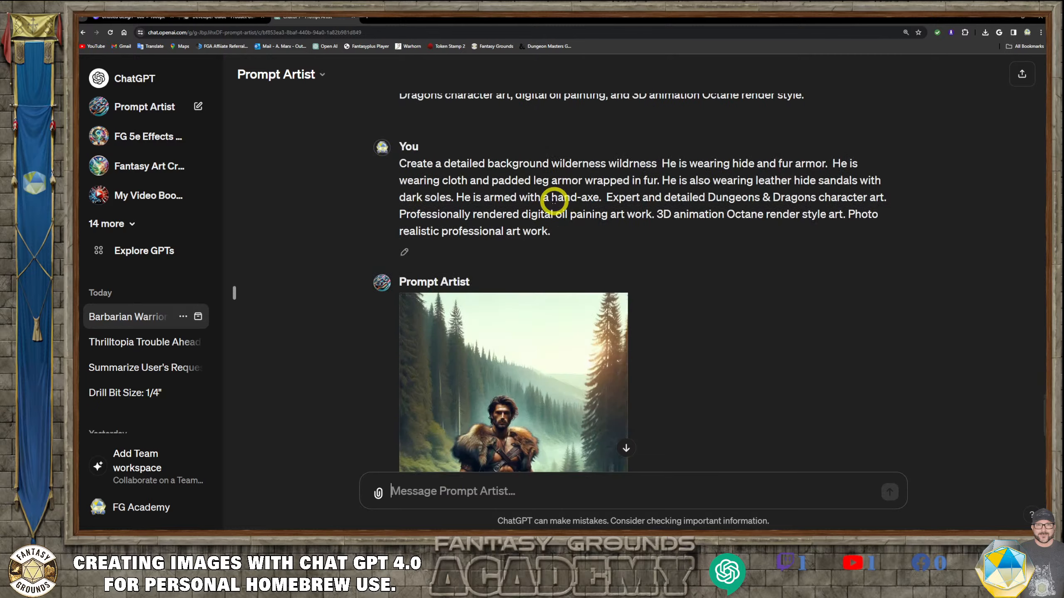
pyautogui.scroll(5, 549, 206)
pyautogui.scroll(-4, 546, 230)
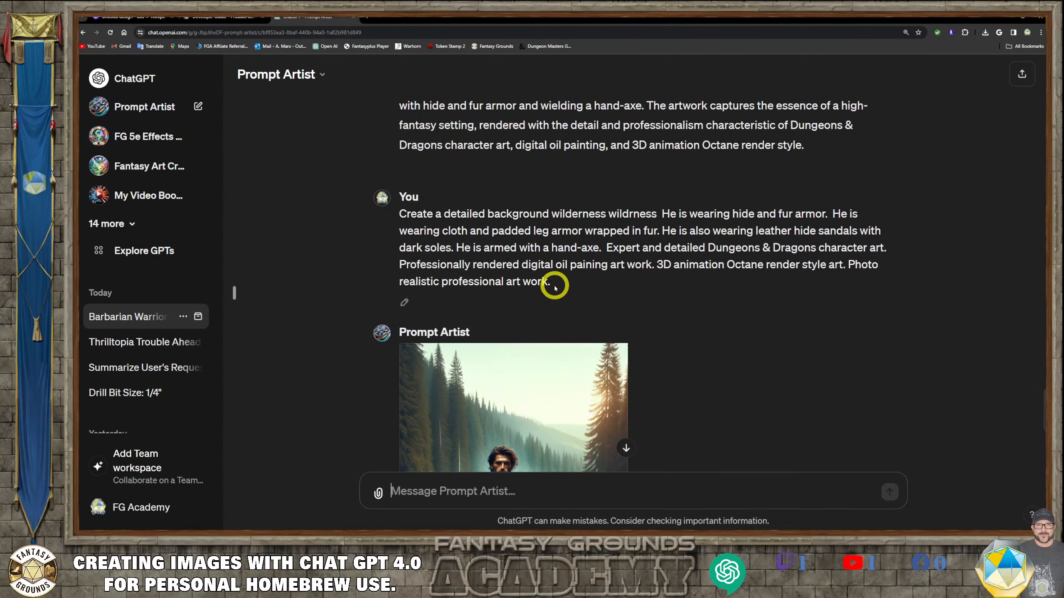
pyautogui.moveTo(552, 285); pyautogui.dragTo(387, 209)
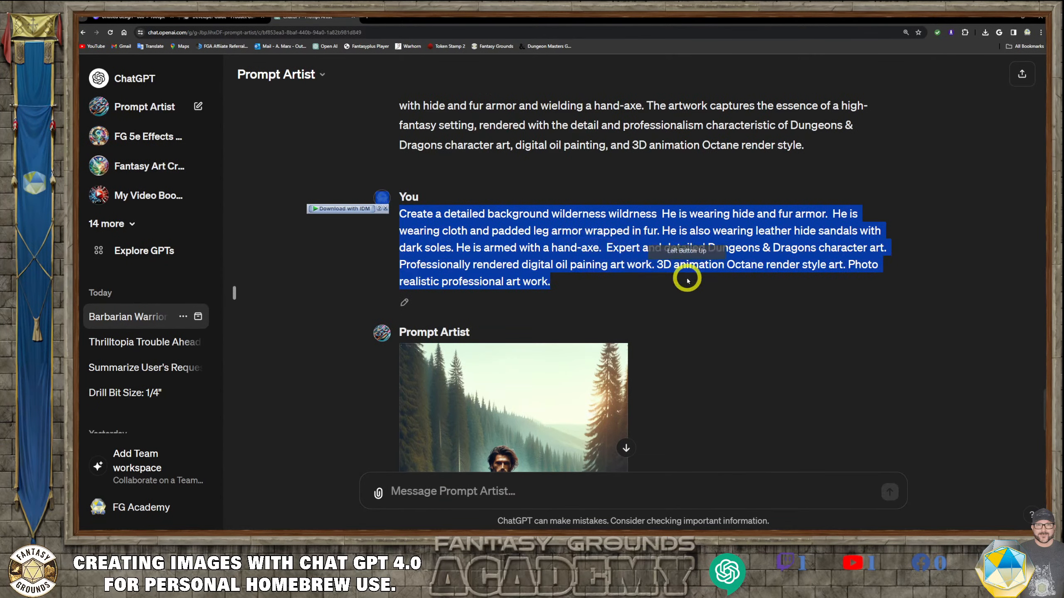
# - Copy the earlier wilderness background prompt and paste it into the message box as the base for a new prompt
pyautogui.click(563, 289)
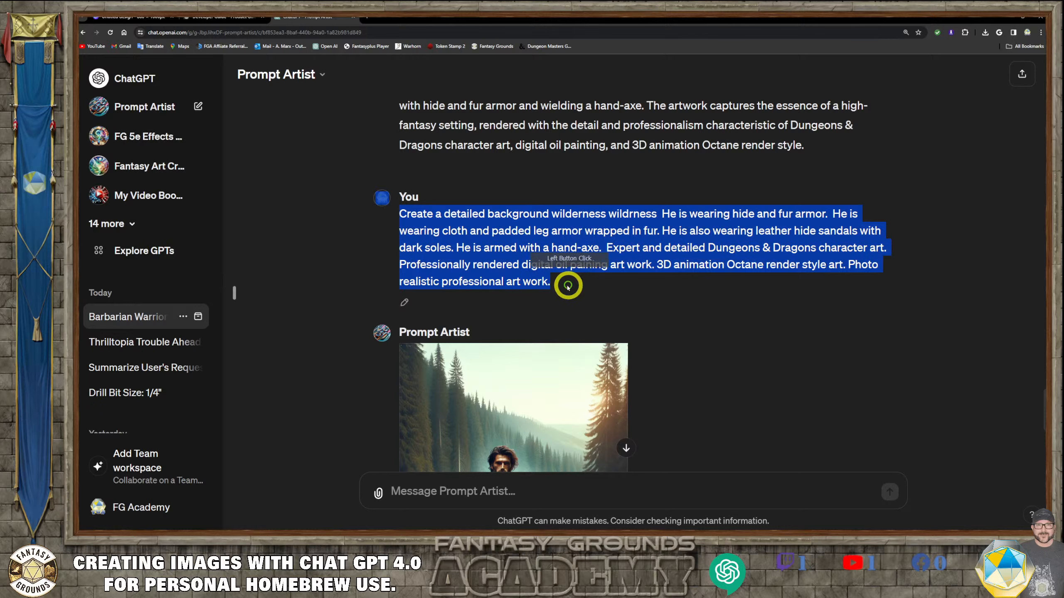
pyautogui.moveTo(563, 290); pyautogui.dragTo(397, 218)
pyautogui.hotkey('ctrl', 'c')
pyautogui.moveTo(611, 357)
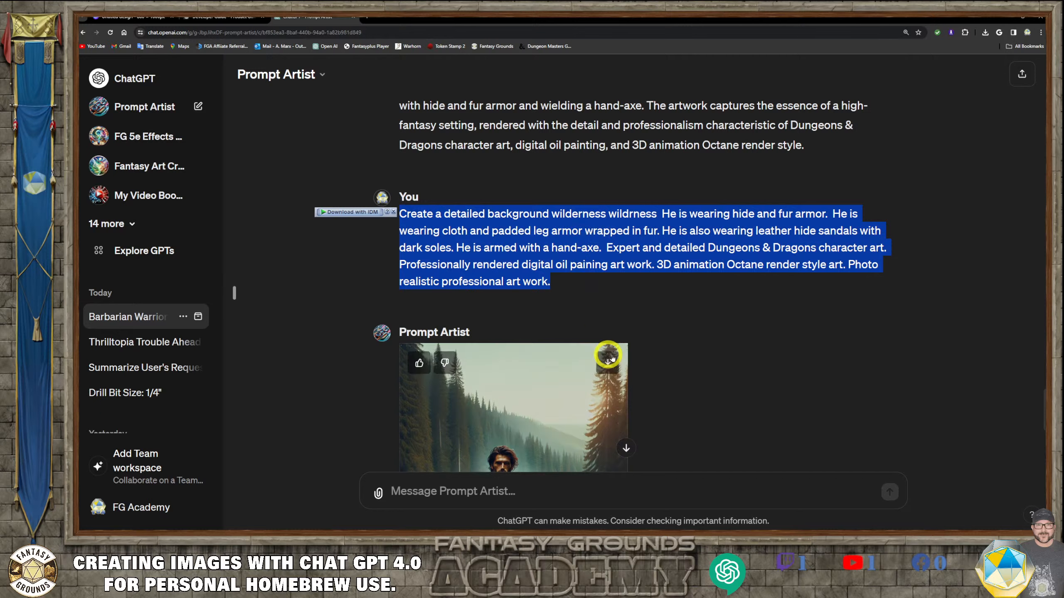
pyautogui.click(485, 492)
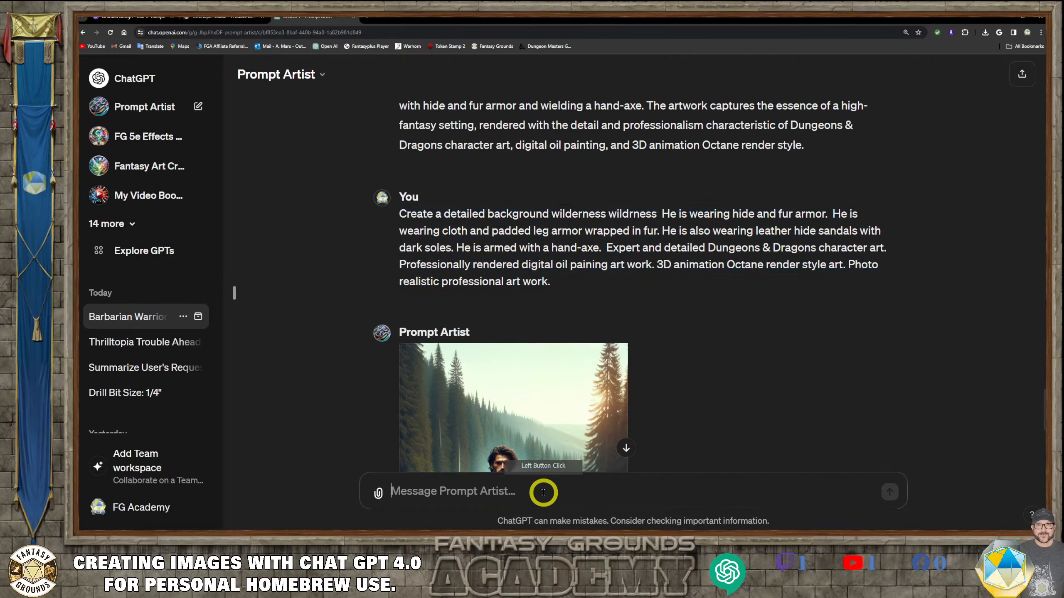
pyautogui.hotkey('ctrl', 'v')
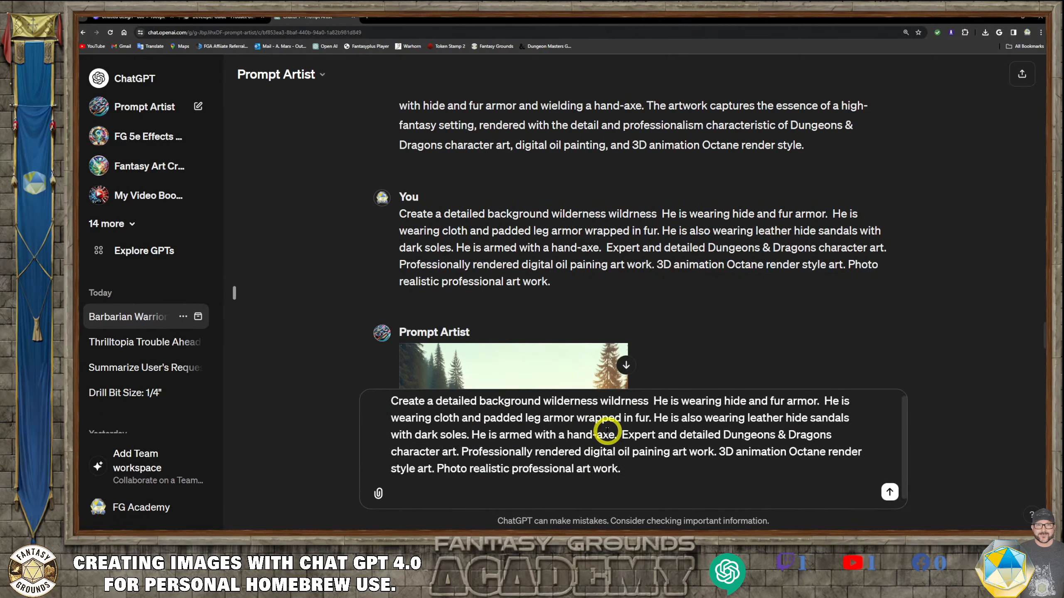
pyautogui.hotkey('shift', 'Return')
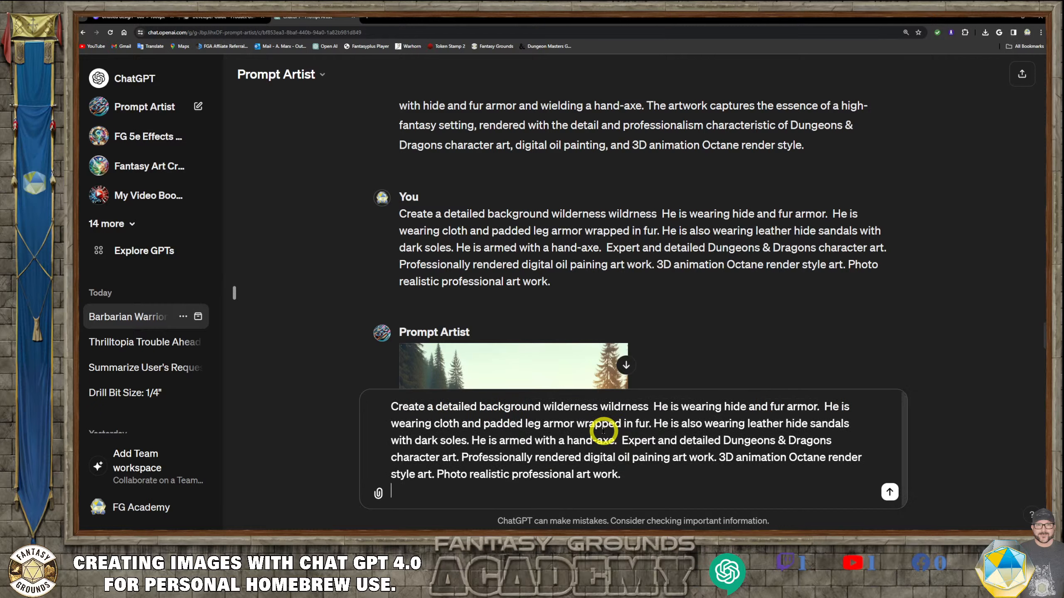
pyautogui.press('BackSpace')
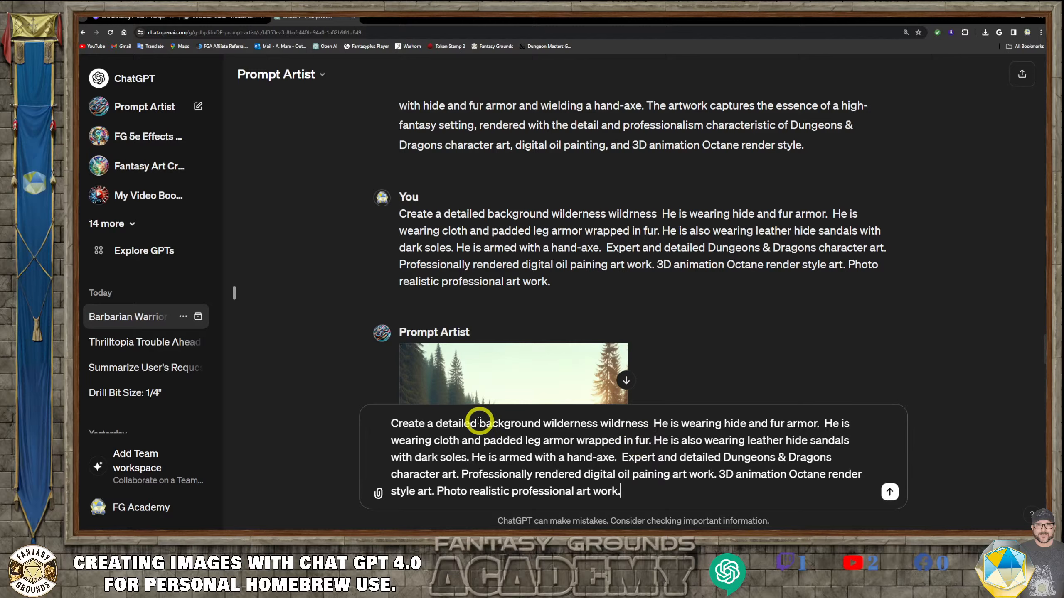
# - Replace the wilderness and barbarian description with "image of a green dragon. It is facing forward with its teeth bared."
pyautogui.moveTo(480, 421); pyautogui.dragTo(621, 456)
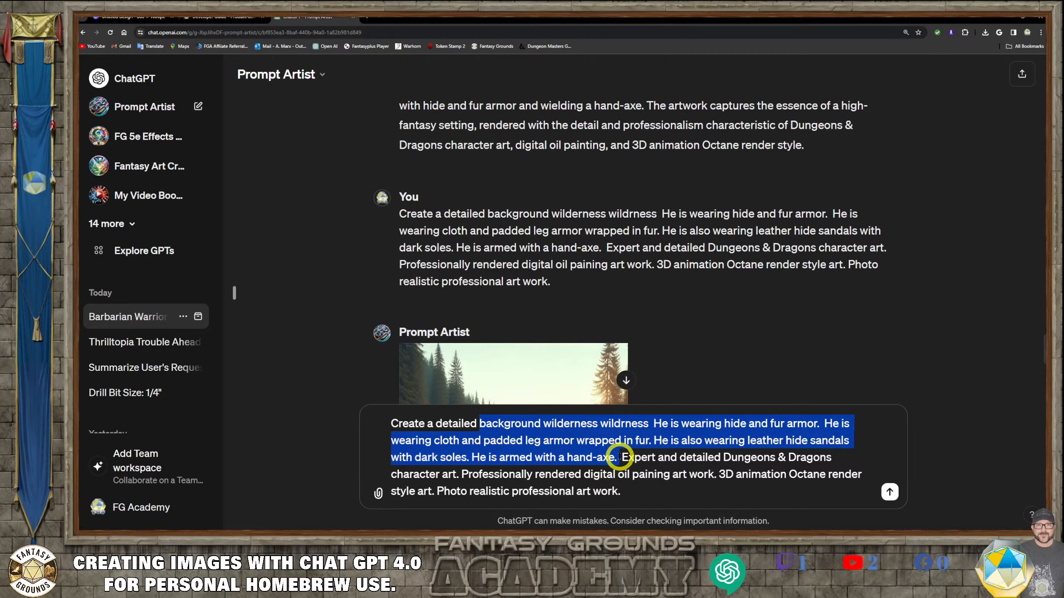
pyautogui.press('BackSpace')
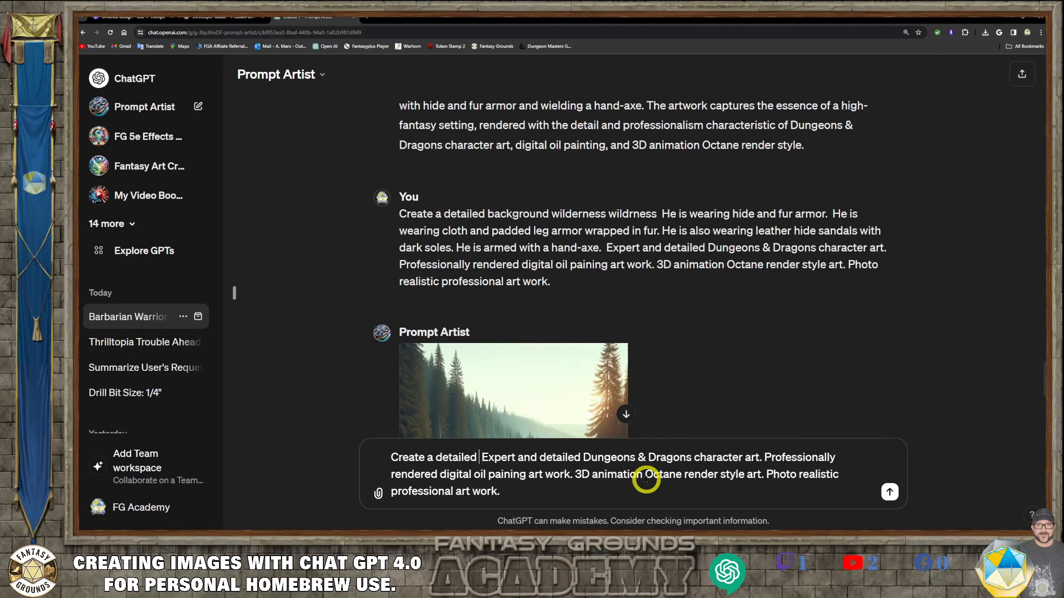
pyautogui.write('image of a')
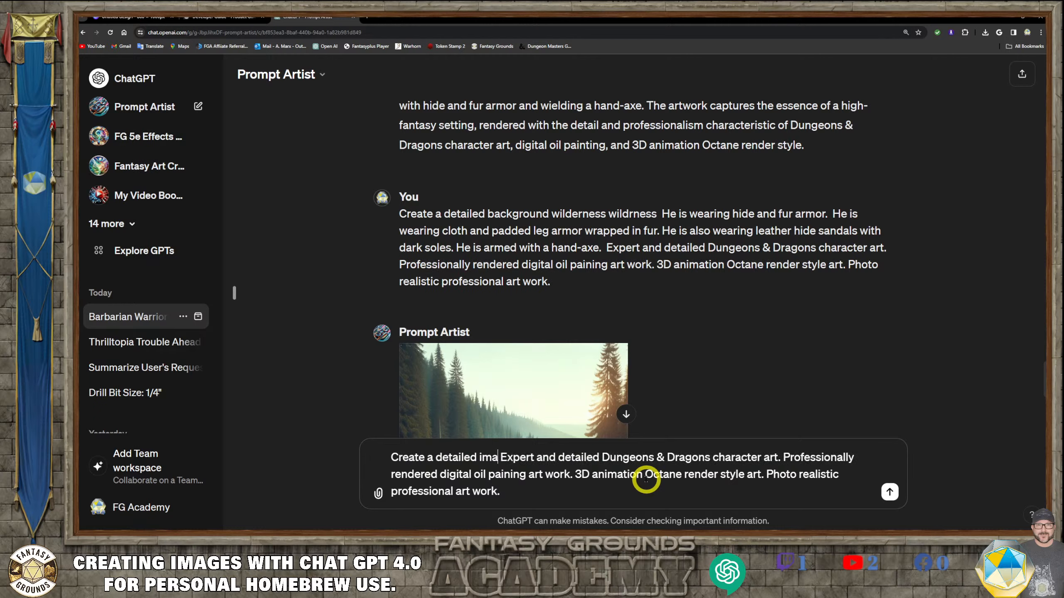
pyautogui.write(' gree')
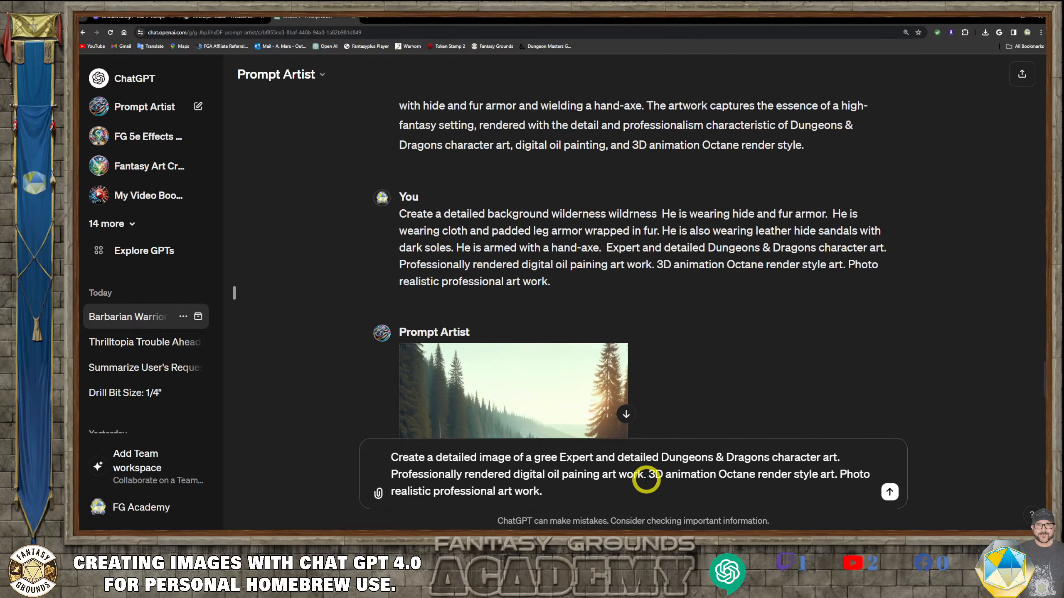
pyautogui.write('n dragon')
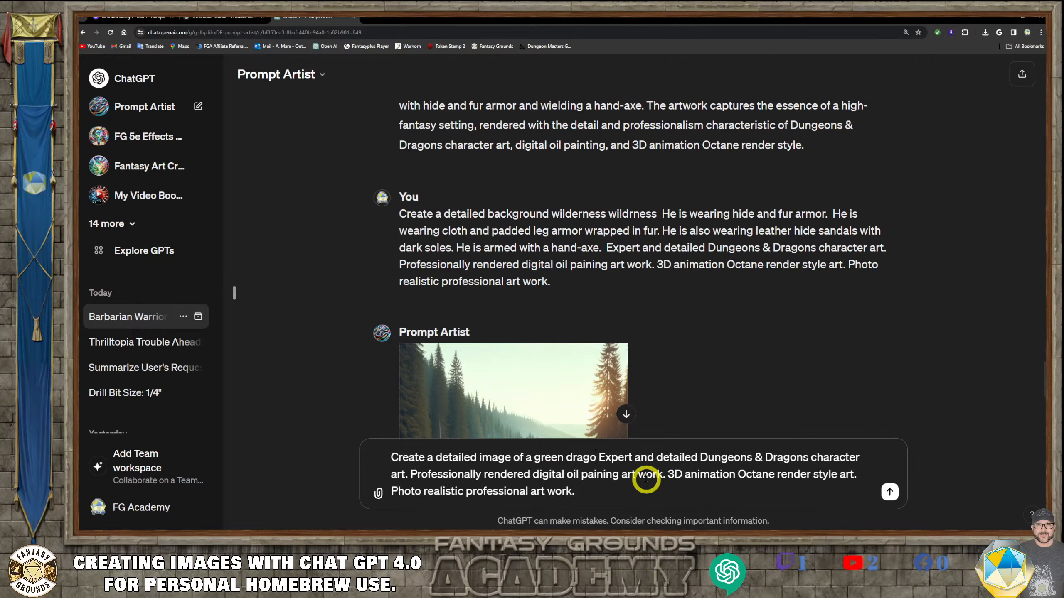
pyautogui.write('.')
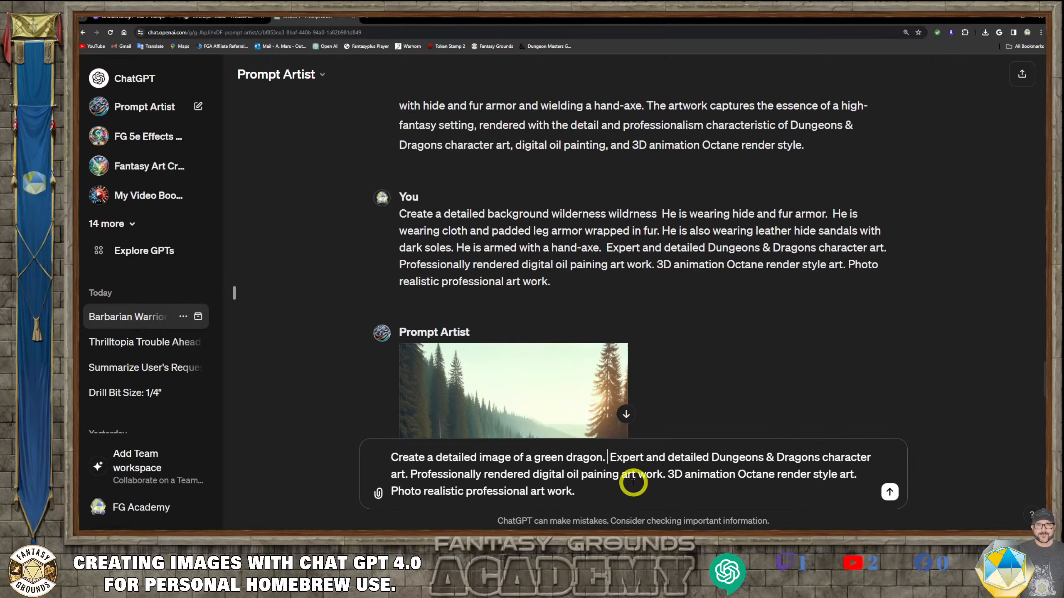
pyautogui.write(' It is fac')
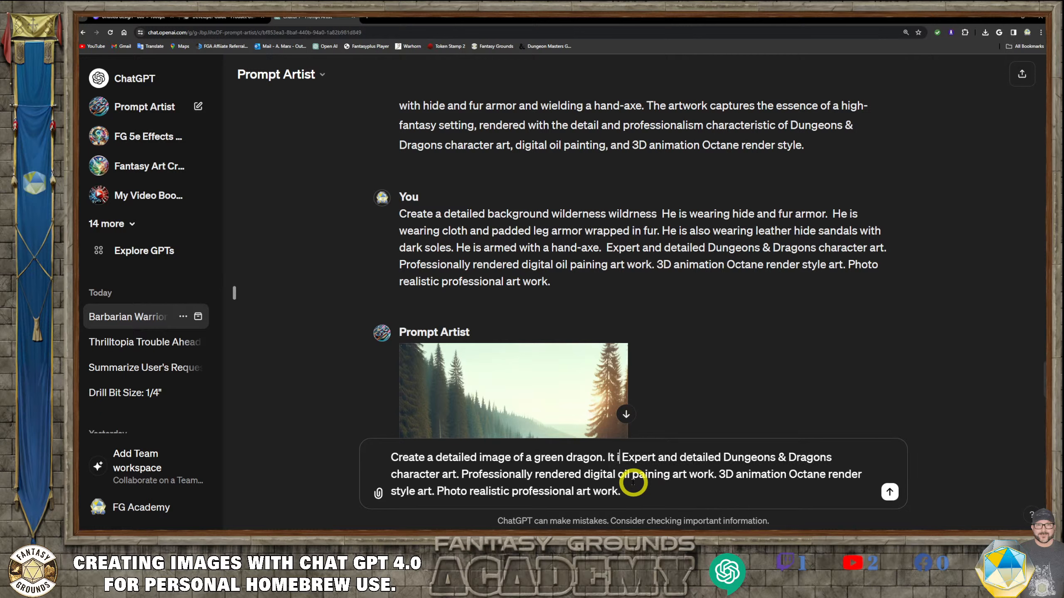
pyautogui.write('ing the')
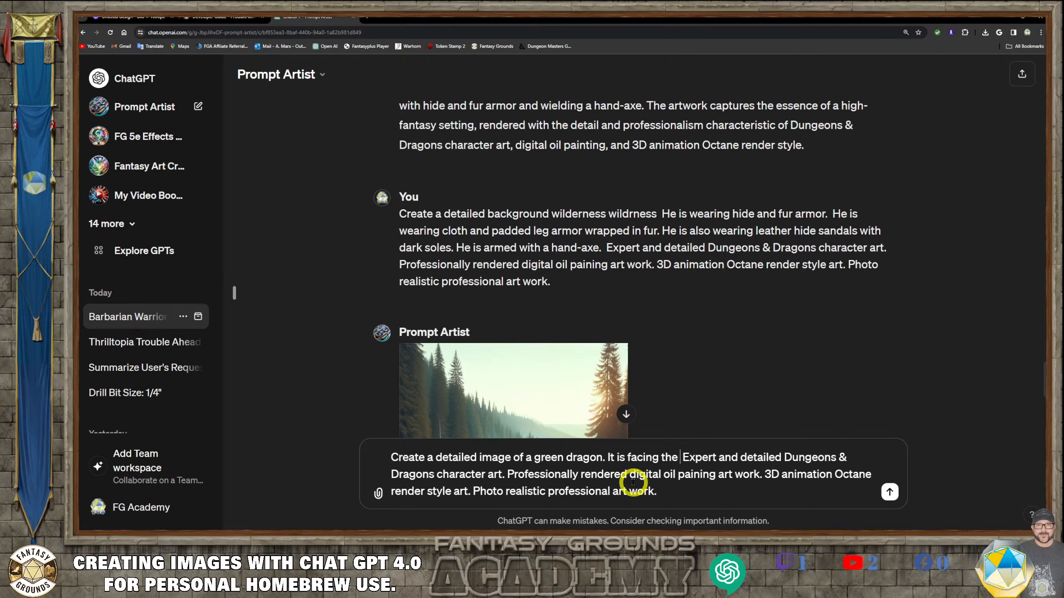
pyautogui.press('BackSpace')
pyautogui.press('BackSpace')
pyautogui.press('BackSpace')
pyautogui.press('BackSpace')
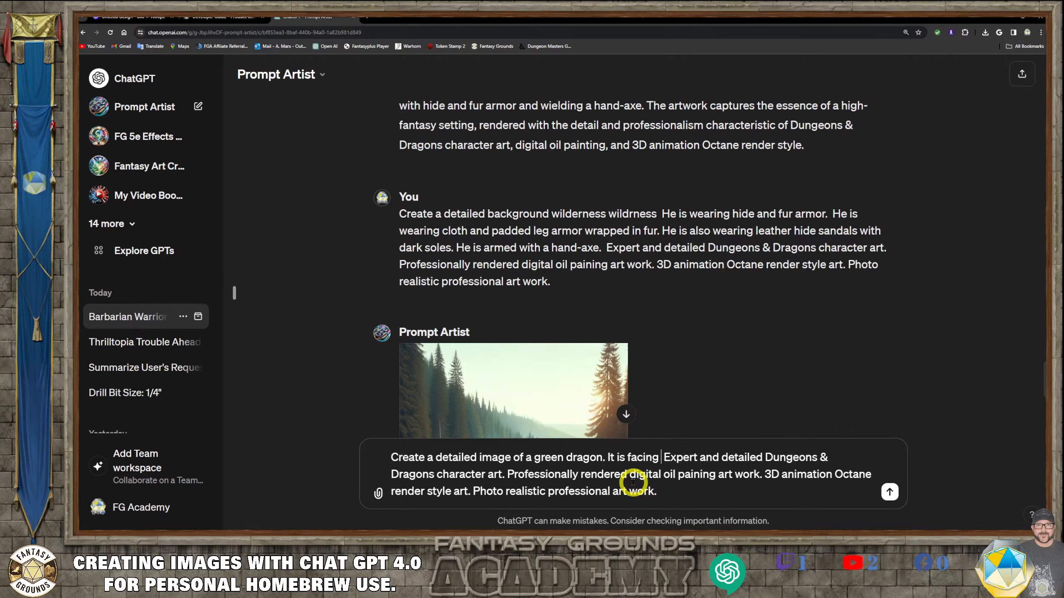
pyautogui.write('forwa')
pyautogui.write('rd with it')
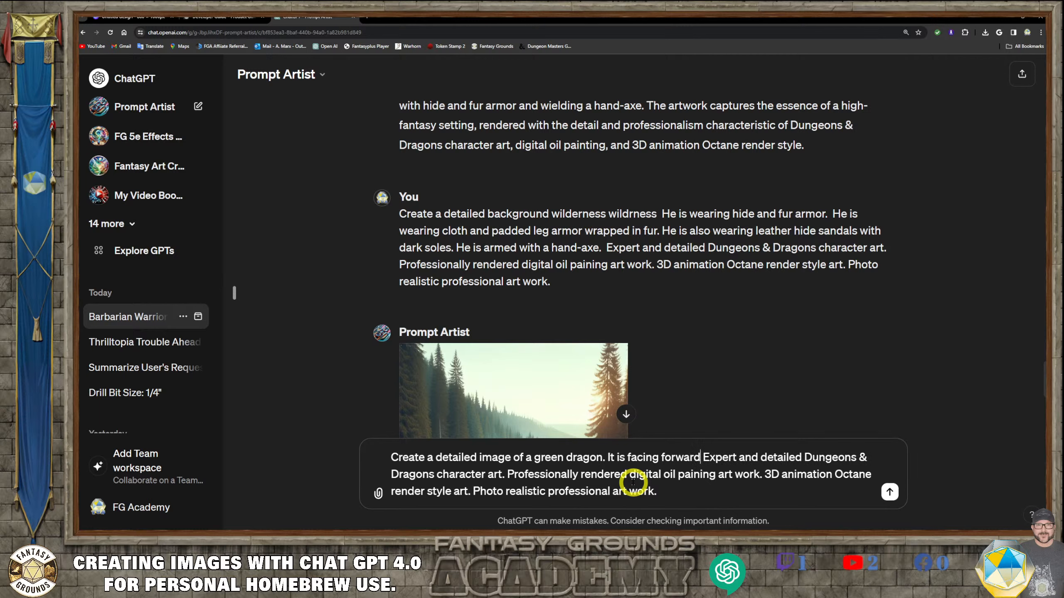
pyautogui.write('s ')
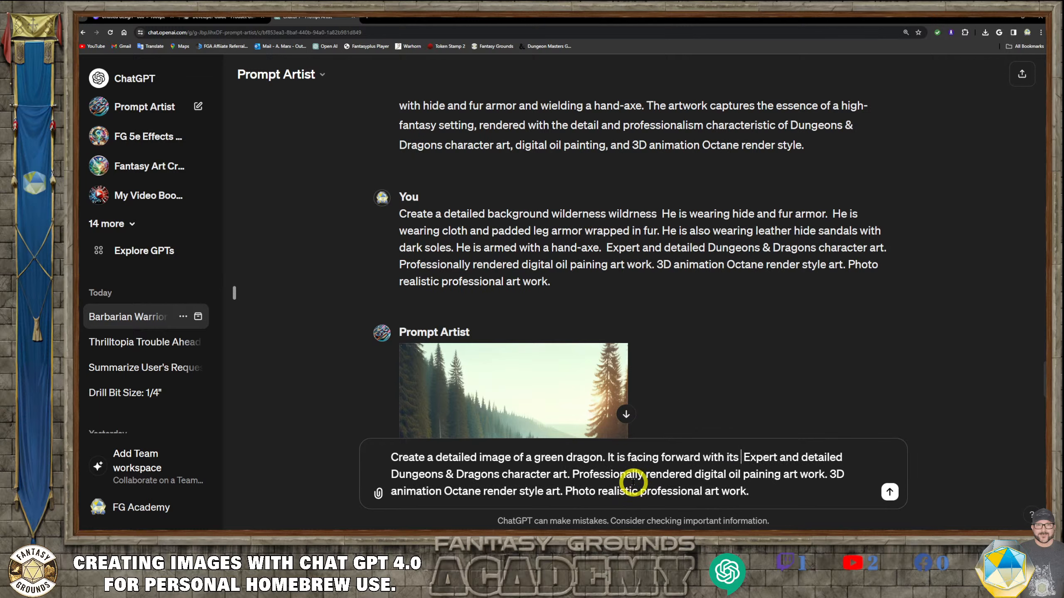
pyautogui.write('teet ')
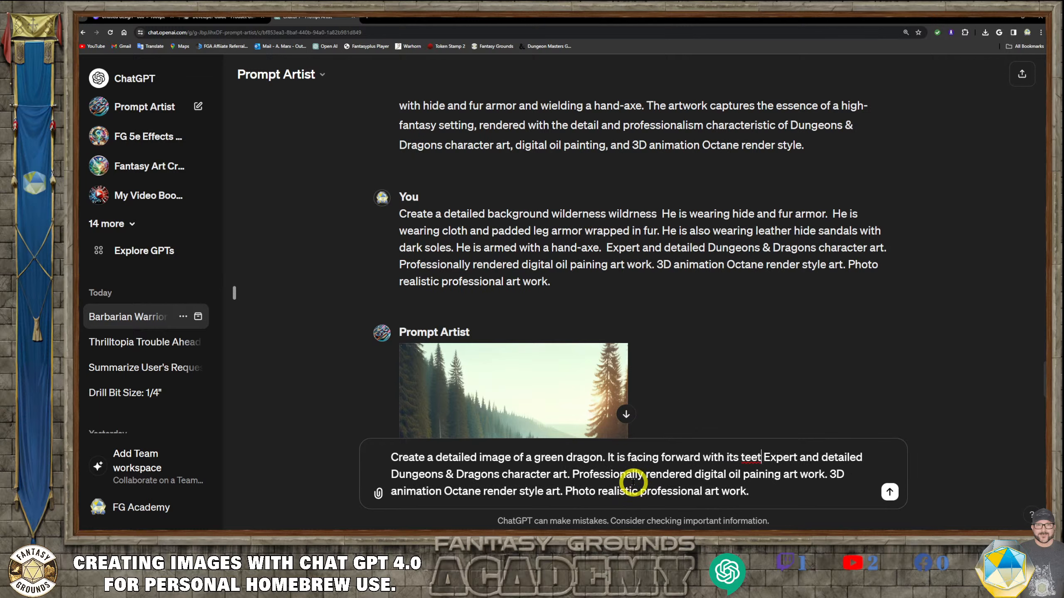
pyautogui.write('h bared.')
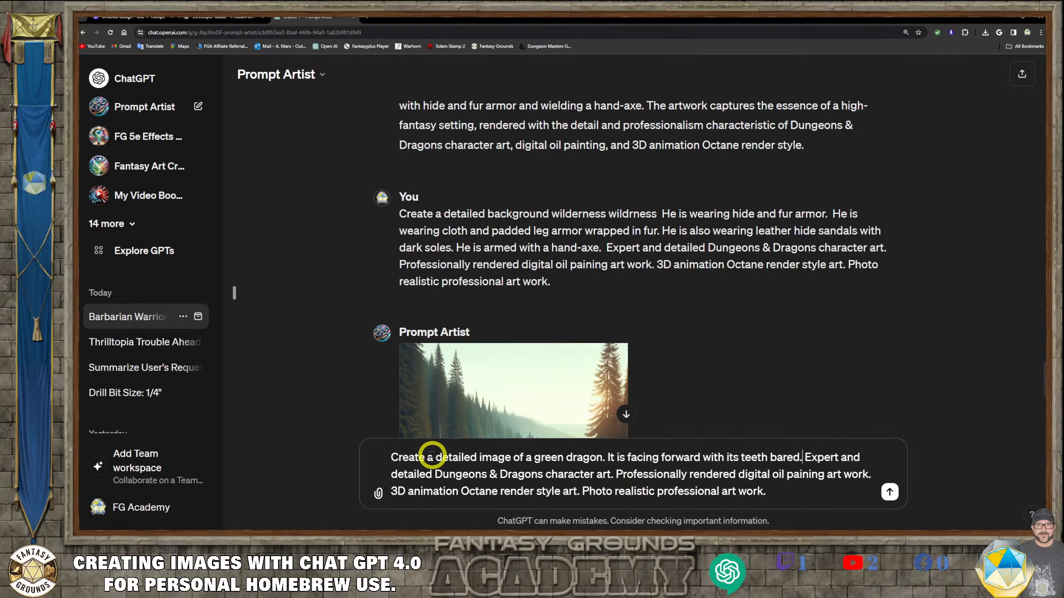
# - Insert "full body and" before "detailed" at the start of the dragon prompt
pyautogui.click(513, 469)
pyautogui.write('full bo')
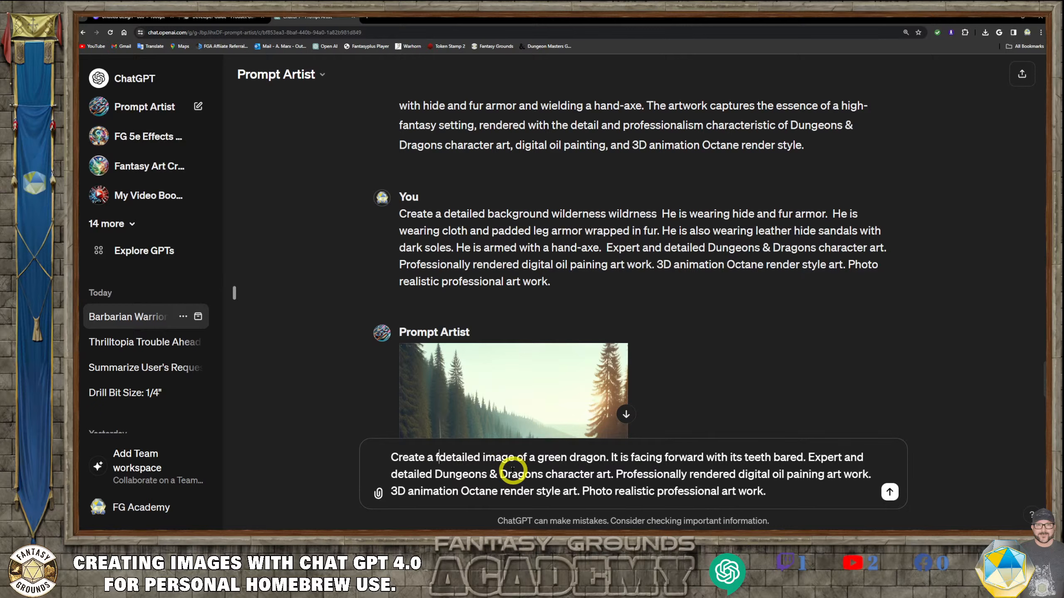
pyautogui.write('dy ')
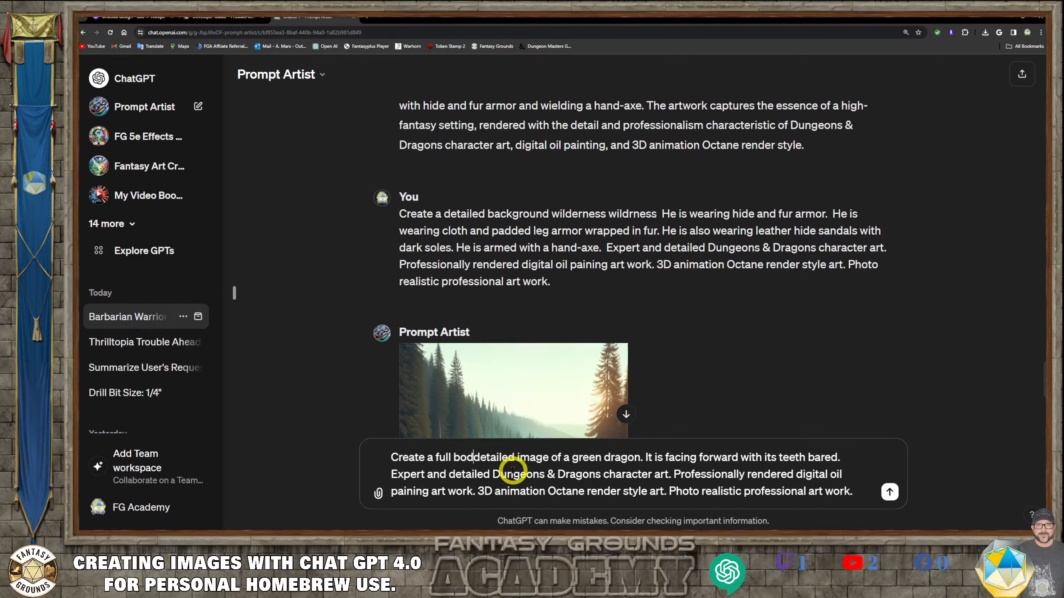
pyautogui.write('and')
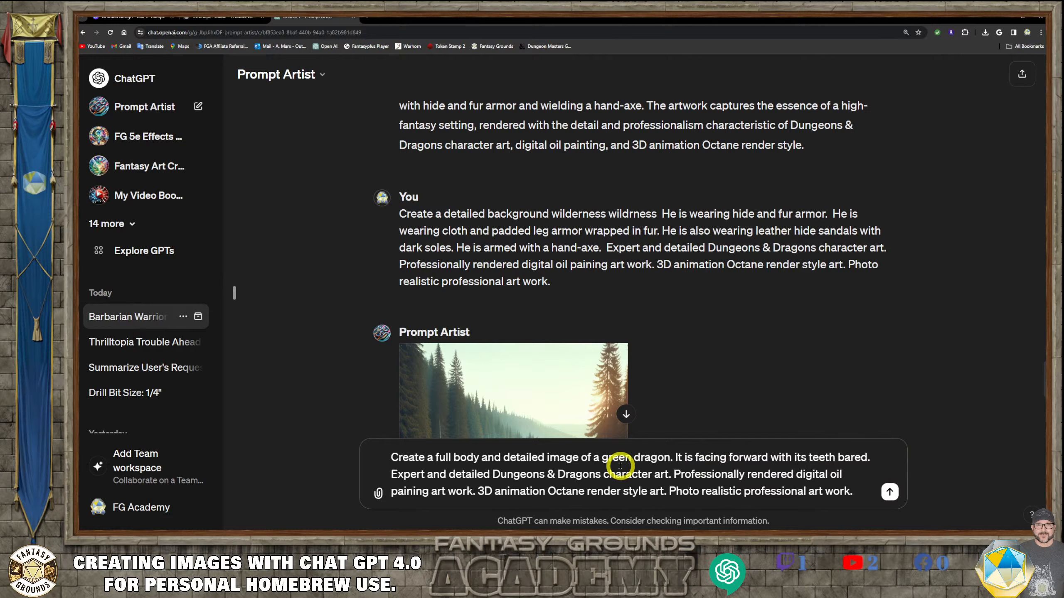
# - Append the aspect ratio 1:1 to the end of the prompt and start a new line of text
pyautogui.click(876, 497)
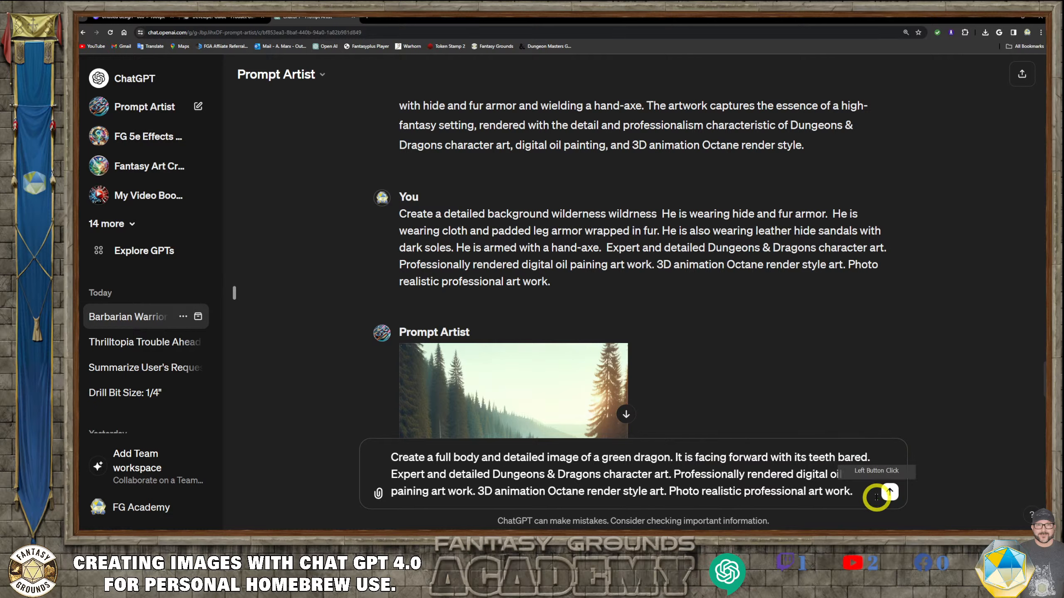
pyautogui.write('1')
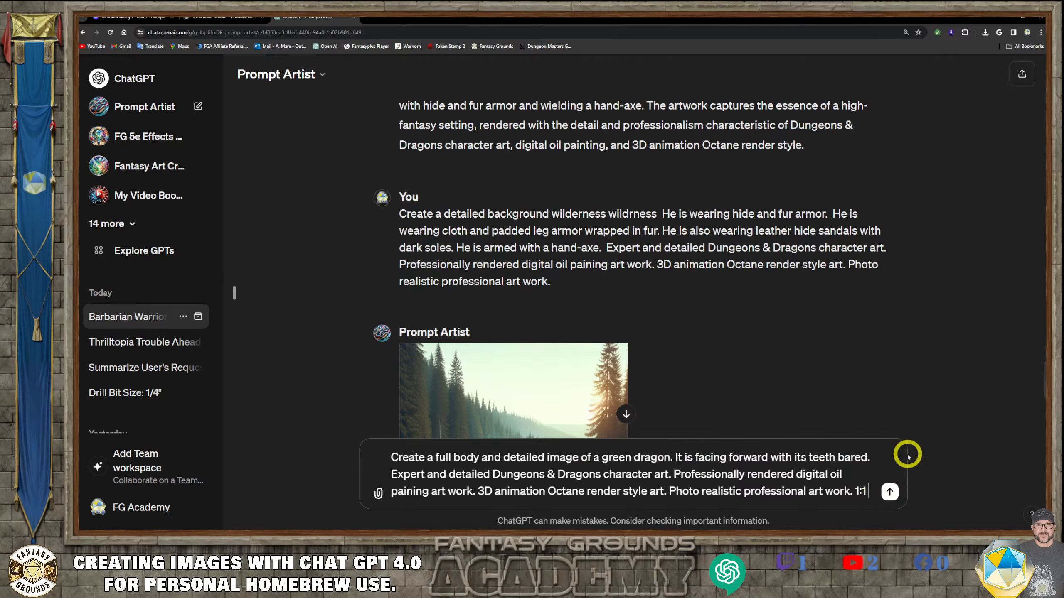
pyautogui.write(':1')
pyautogui.hotkey('shift', 'Return')
pyautogui.write('square aspect ratio')
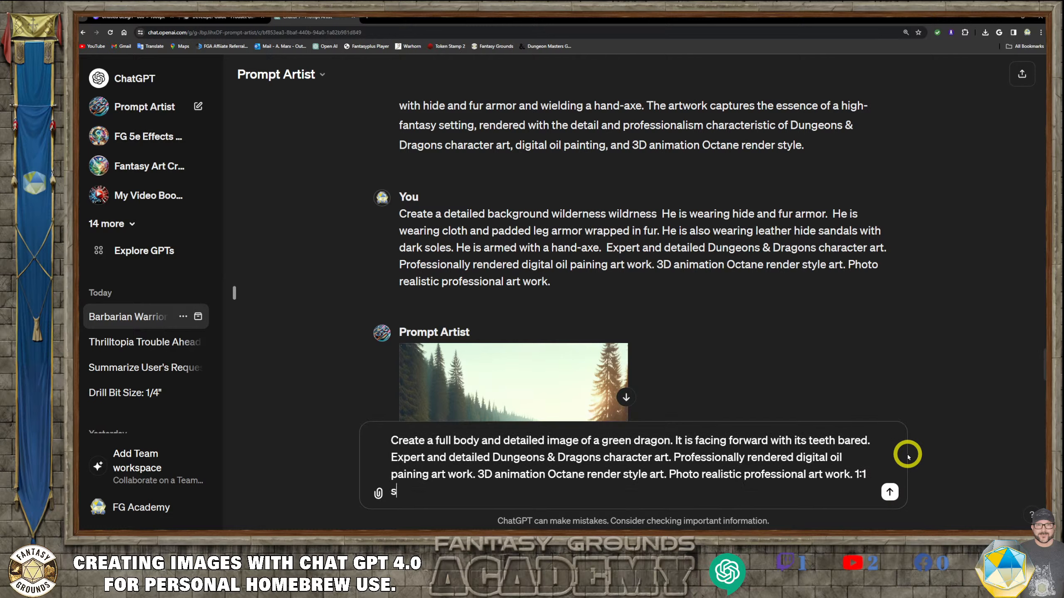
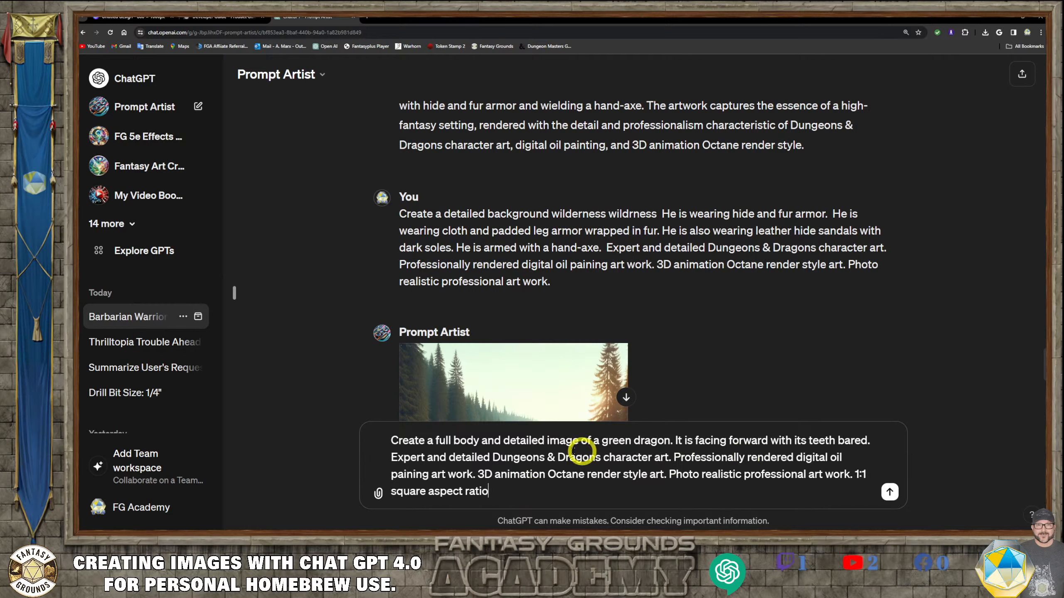
# - Extend the dragon description after "teeth bared" with "with it's wings pulled into its sides", fixing typos along the way
pyautogui.click(868, 441)
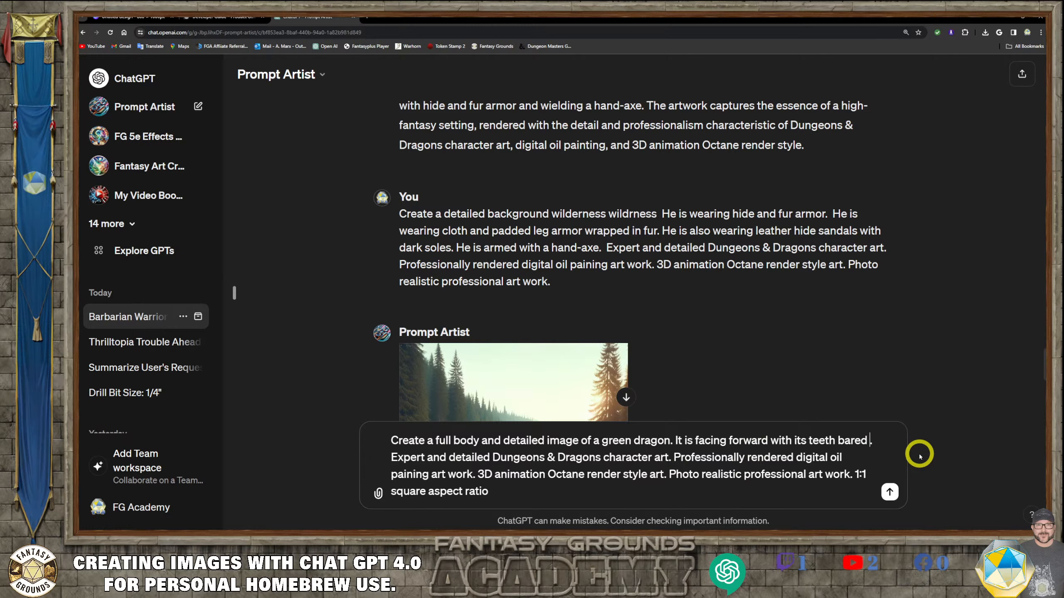
pyautogui.write("with oit's")
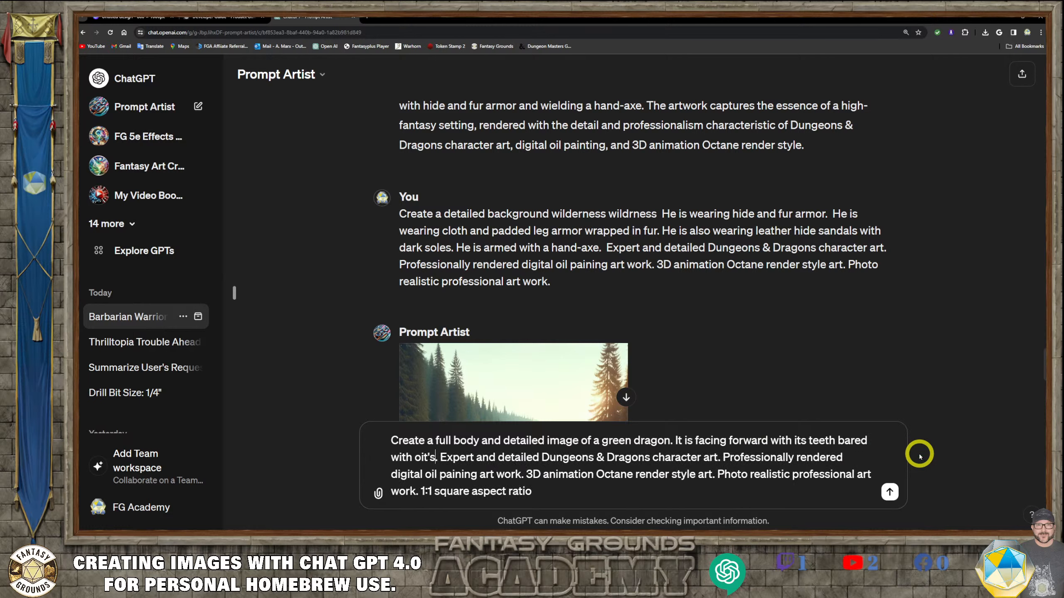
pyautogui.write(' wings')
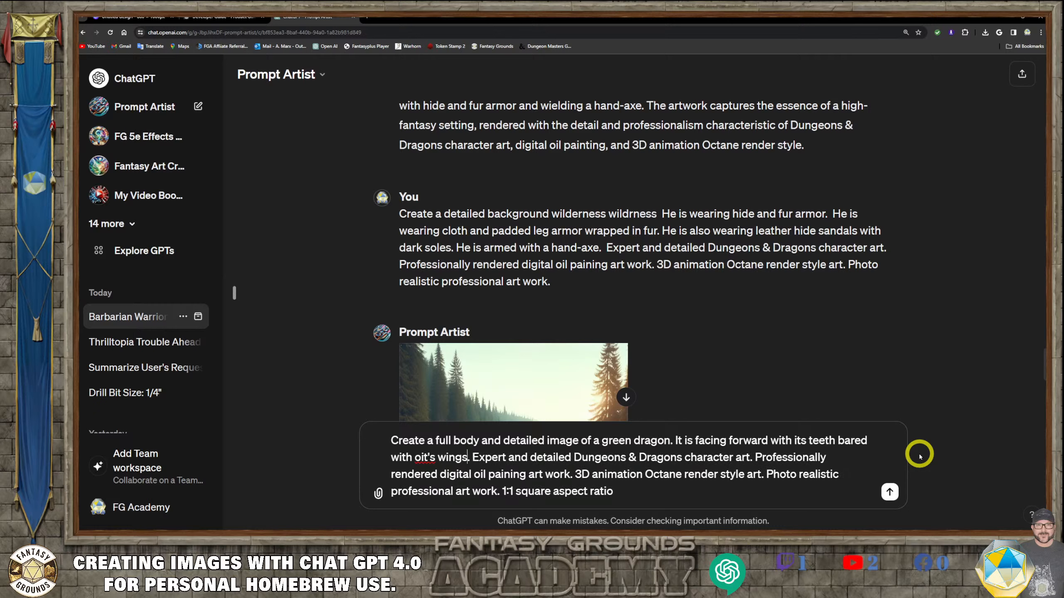
pyautogui.write(' oulled')
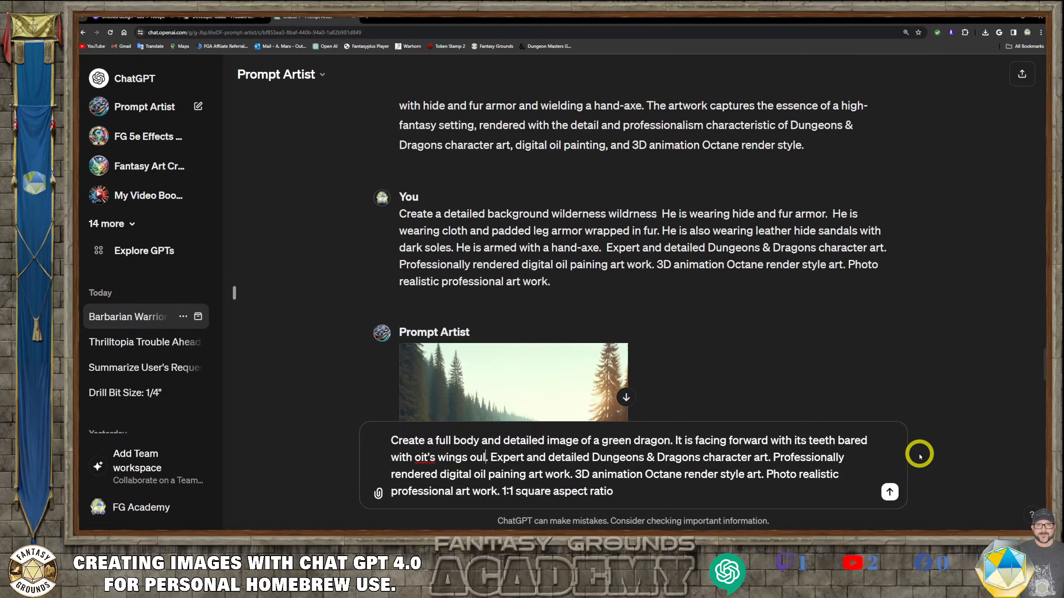
pyautogui.write(' in')
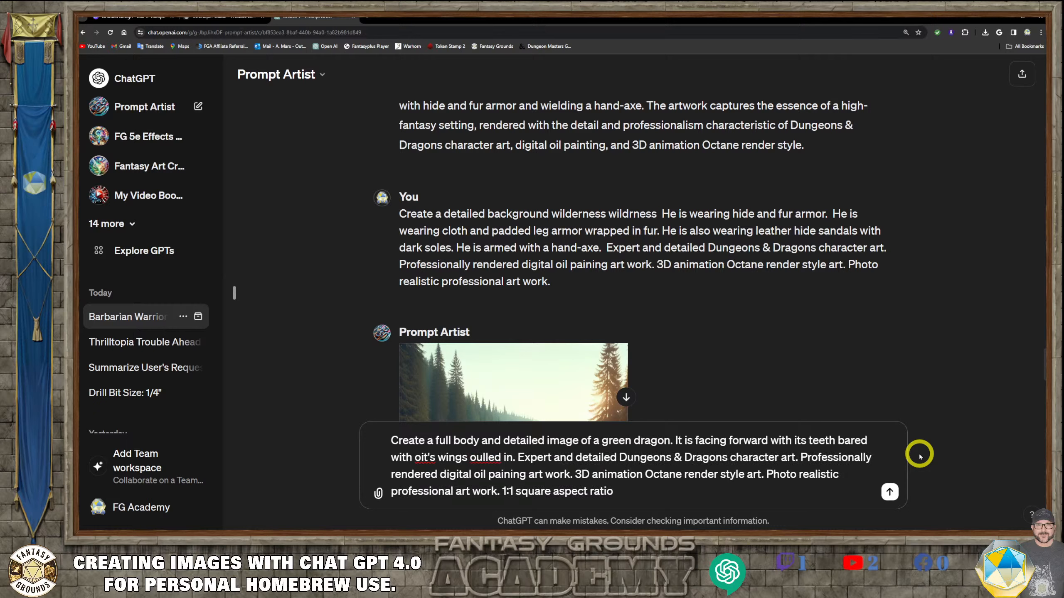
pyautogui.press('BackSpace')
pyautogui.press('BackSpace')
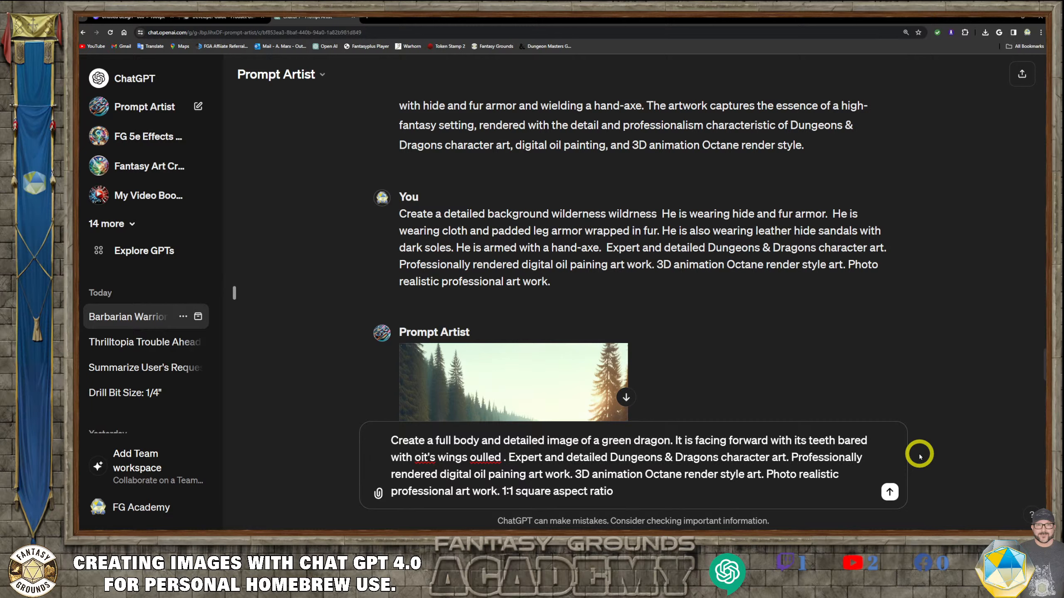
pyautogui.click(422, 458)
pyautogui.press('BackSpace')
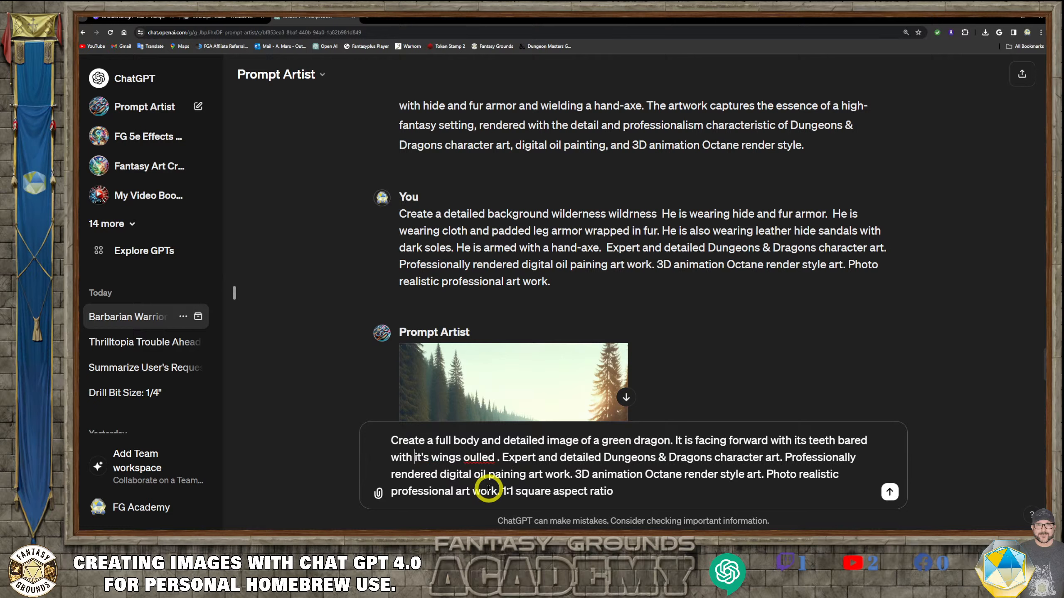
pyautogui.click(470, 458)
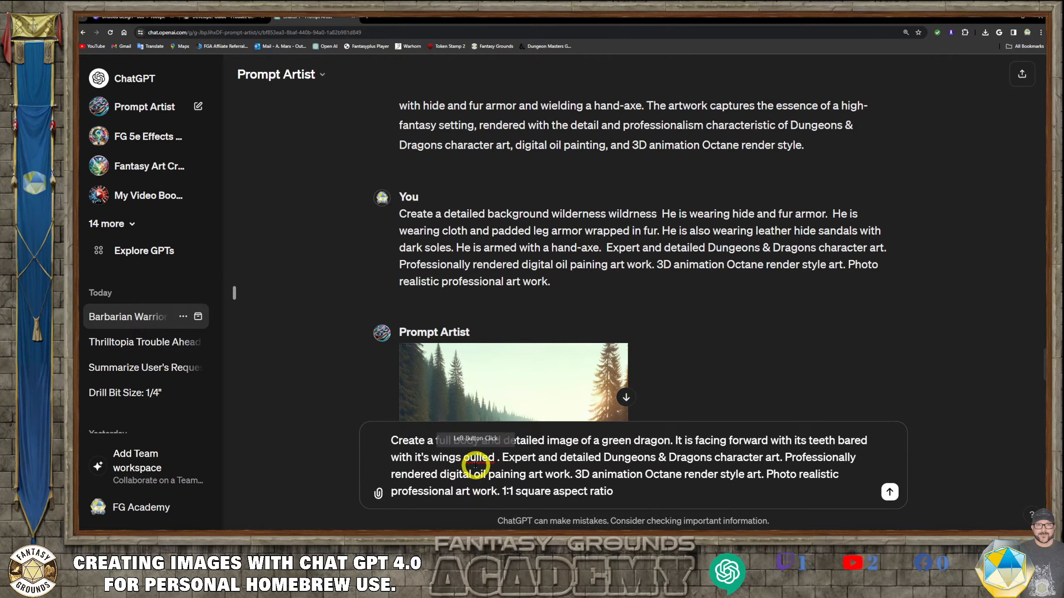
pyautogui.press('BackSpace')
pyautogui.write('p')
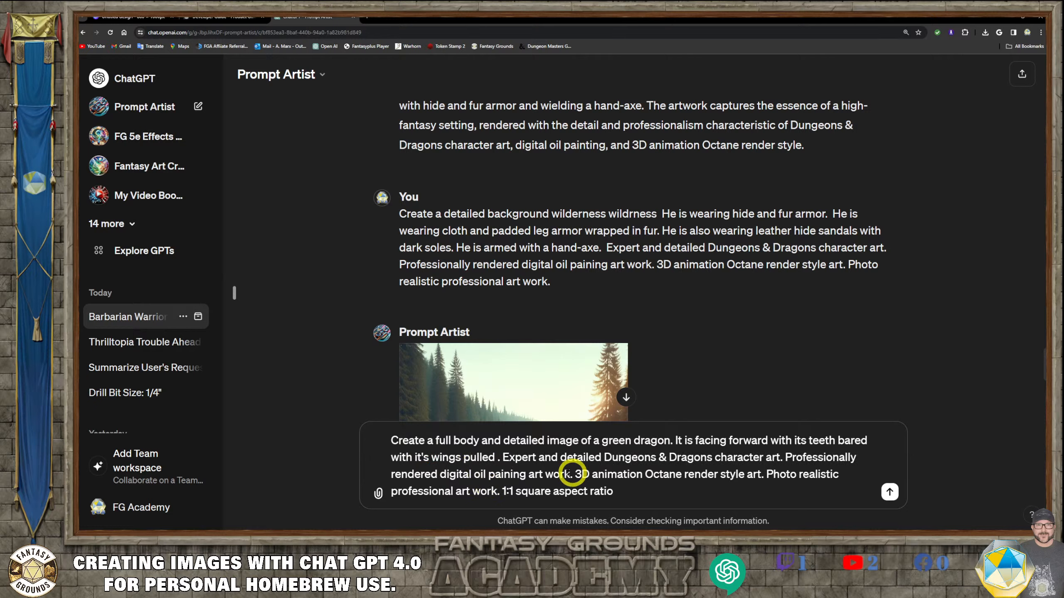
pyautogui.click(486, 458)
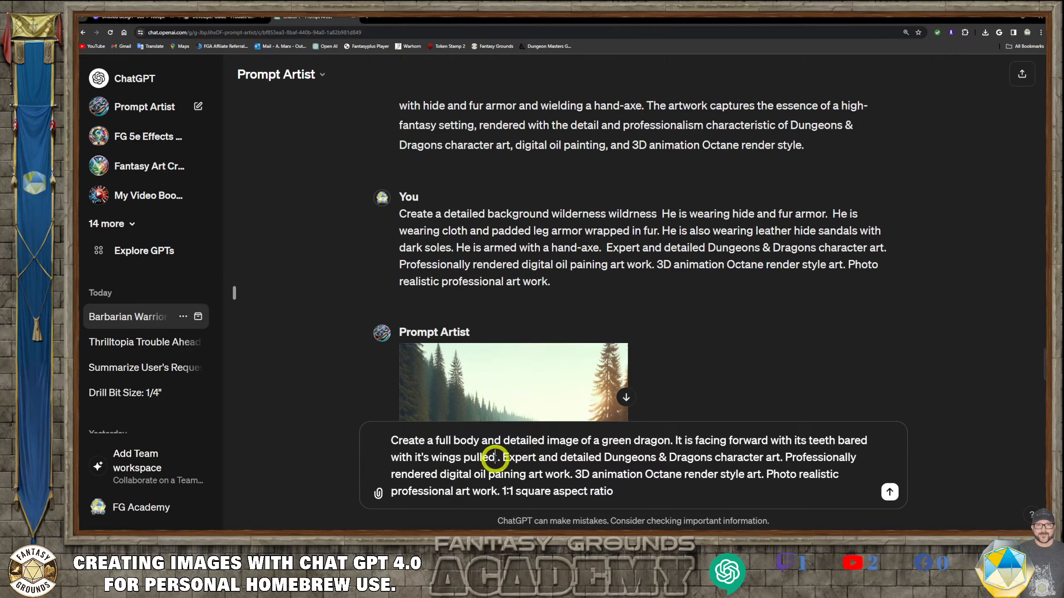
pyautogui.write('in')
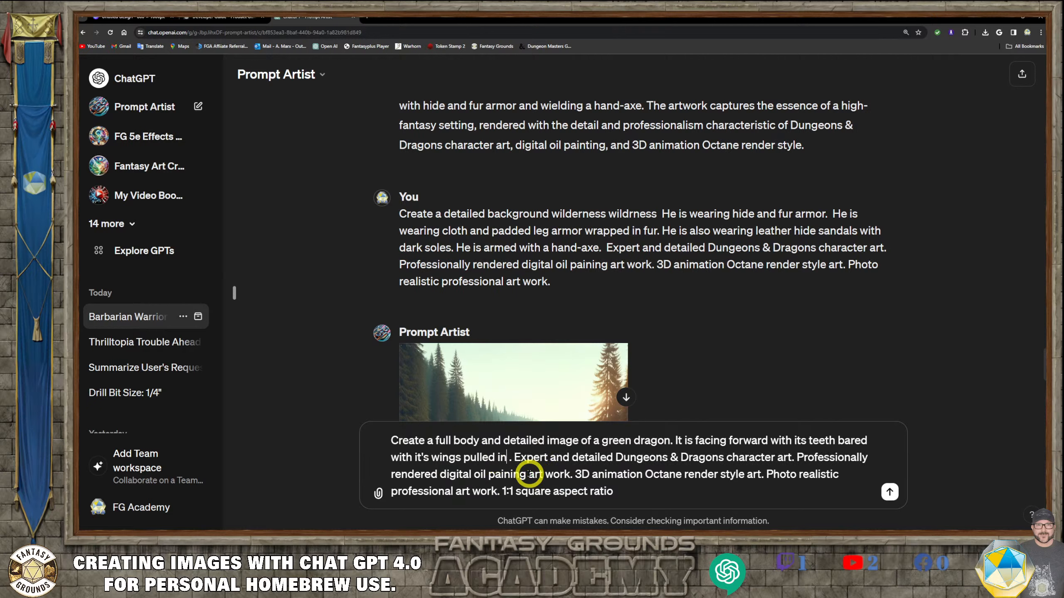
pyautogui.write('to its')
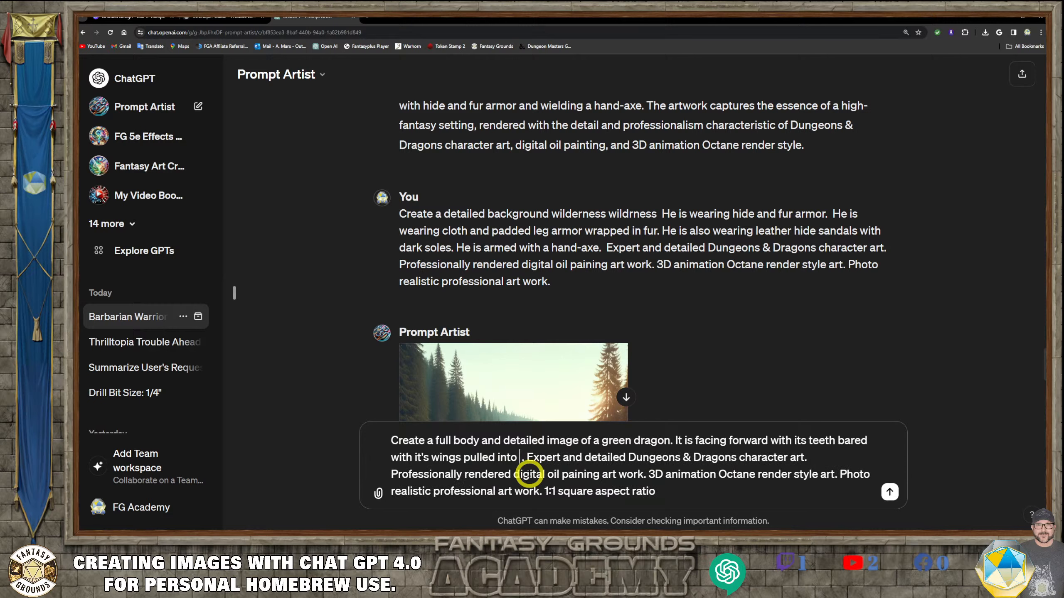
pyautogui.write(' sides')
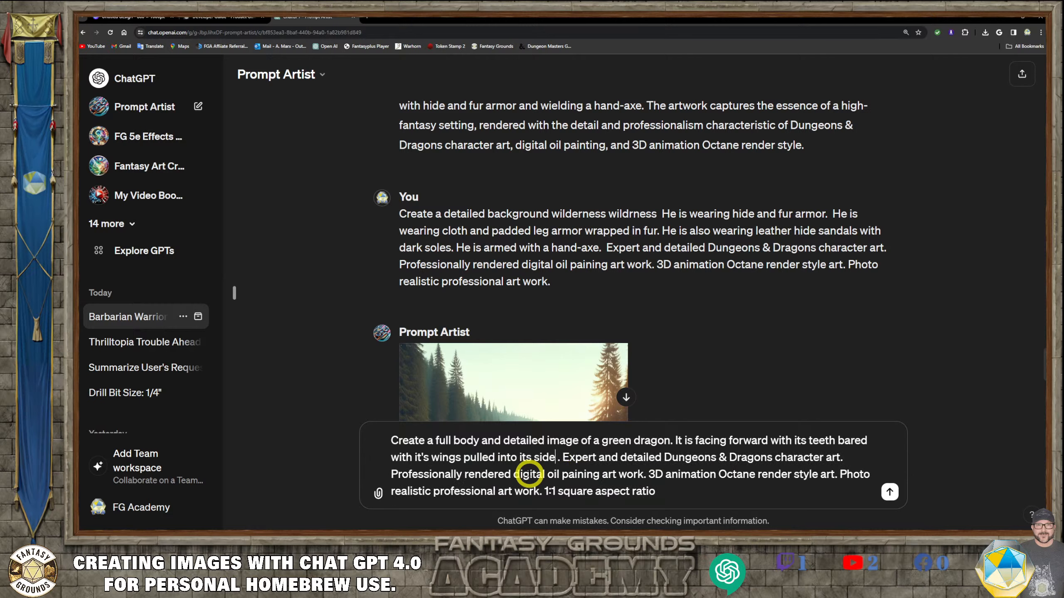
# - Send the full-body green dragon prompt with the 1:1 square aspect ratio
pyautogui.click(695, 489)
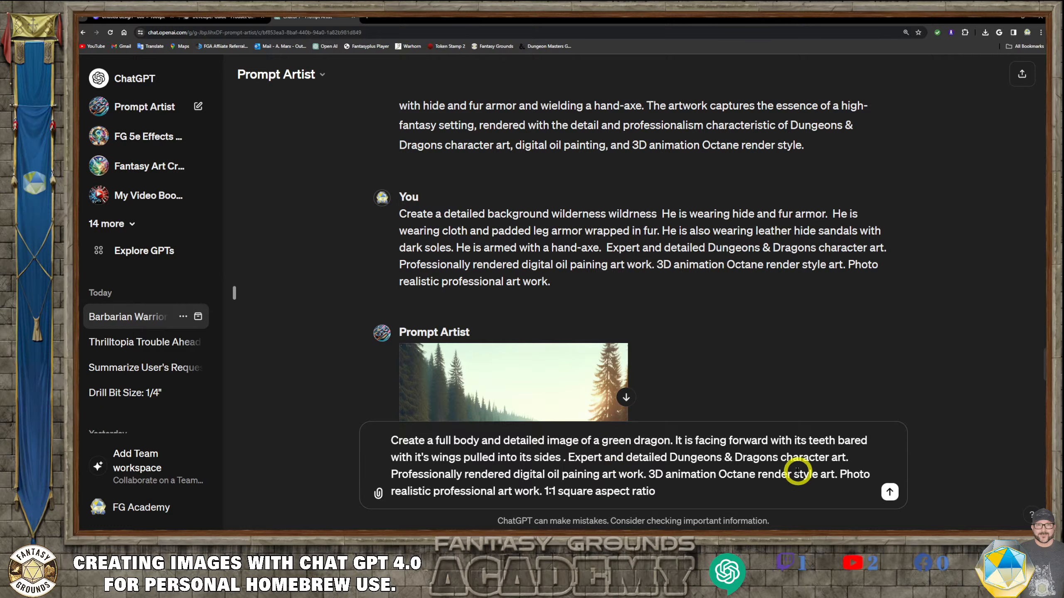
pyautogui.click(889, 492)
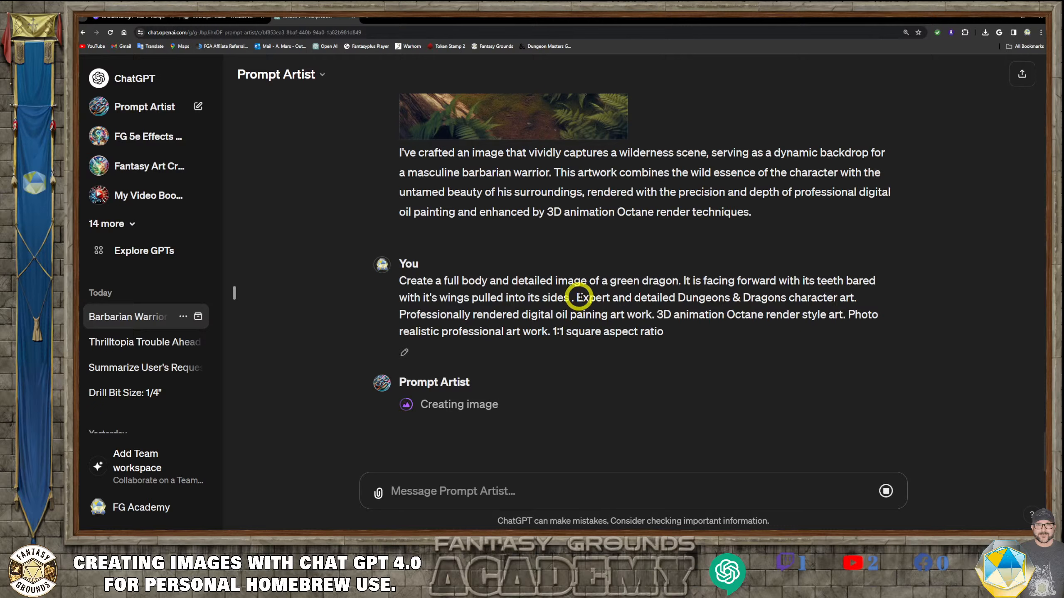
pyautogui.moveTo(577, 298); pyautogui.dragTo(642, 392)
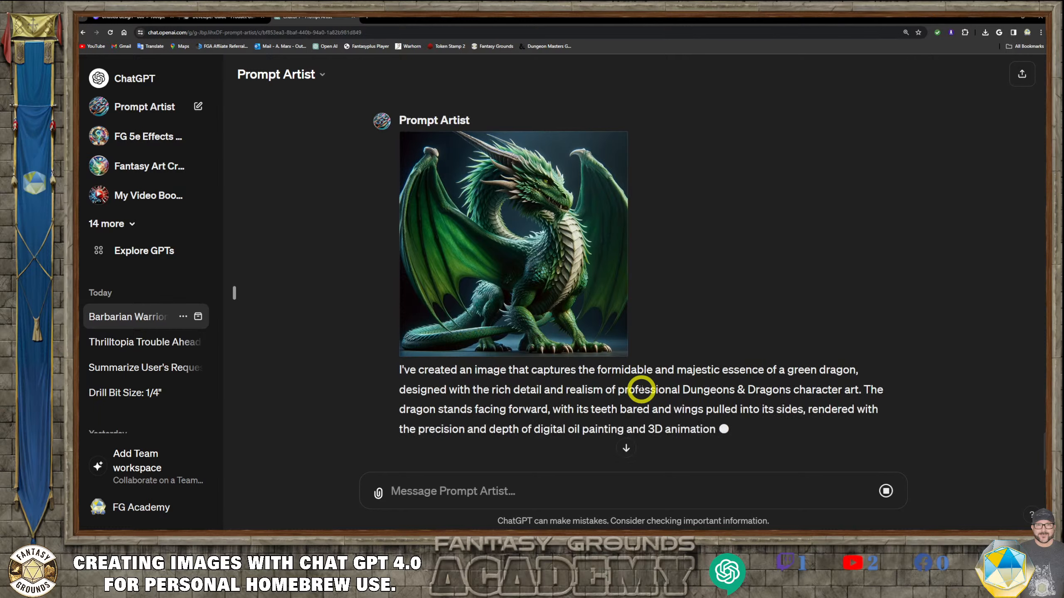
pyautogui.moveTo(618, 226)
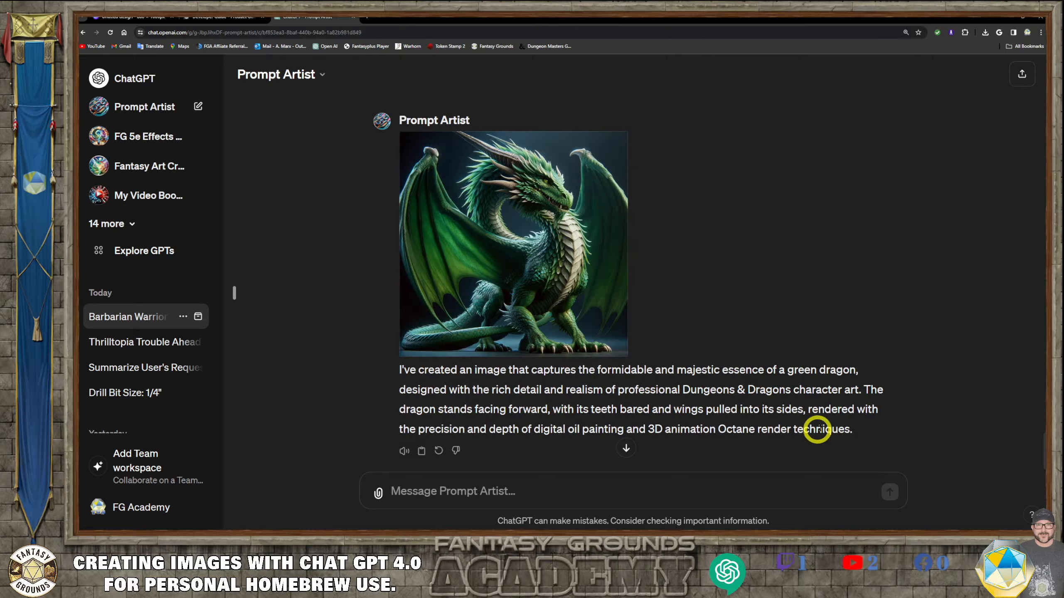
pyautogui.moveTo(856, 430); pyautogui.dragTo(478, 374)
pyautogui.rightClick(478, 375)
pyautogui.click(503, 384)
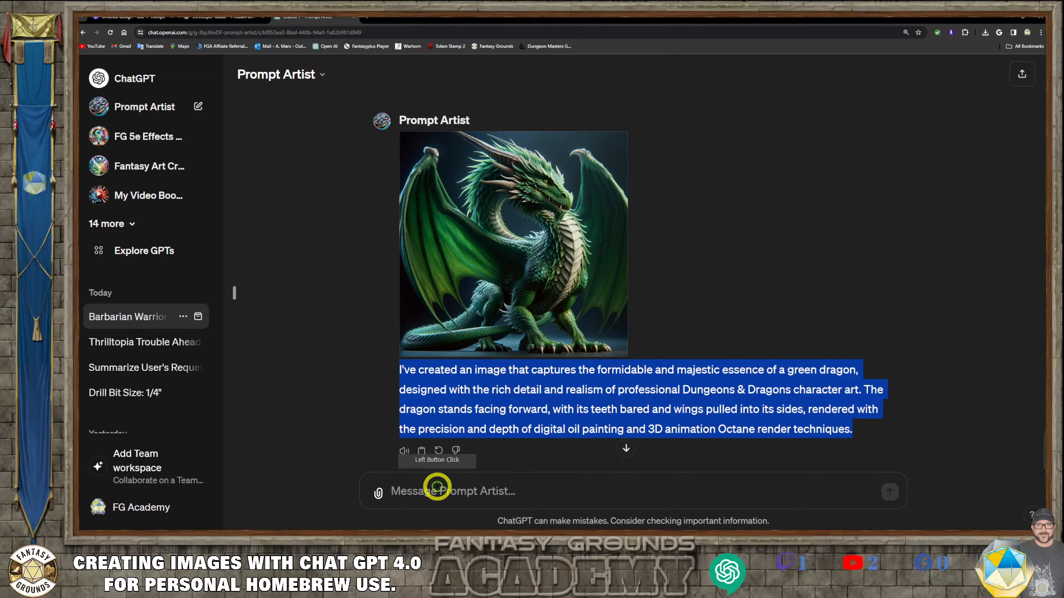
pyautogui.click(436, 487)
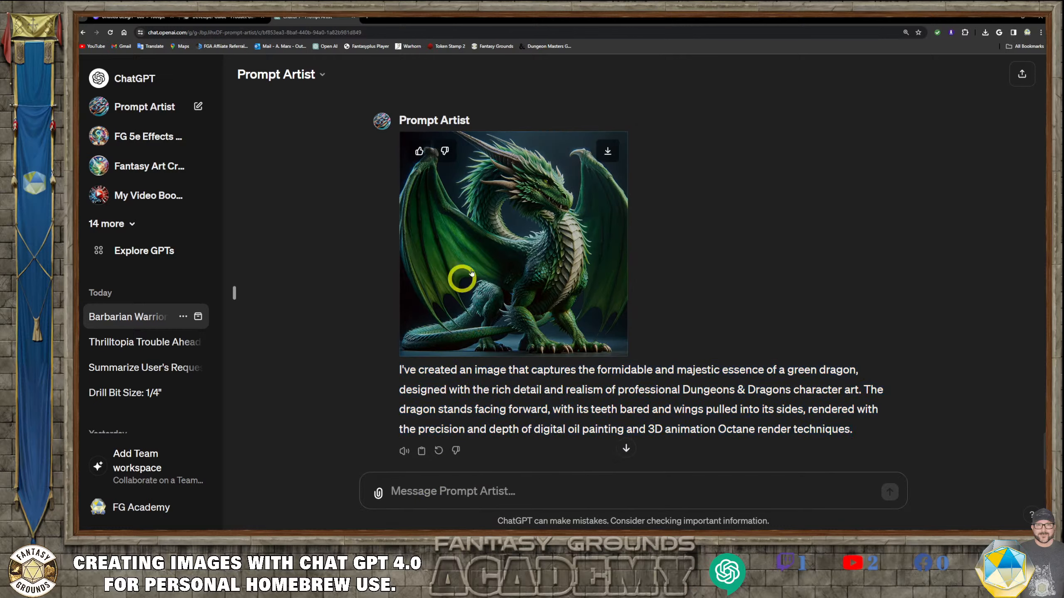
pyautogui.hotkey('ctrl', 'v')
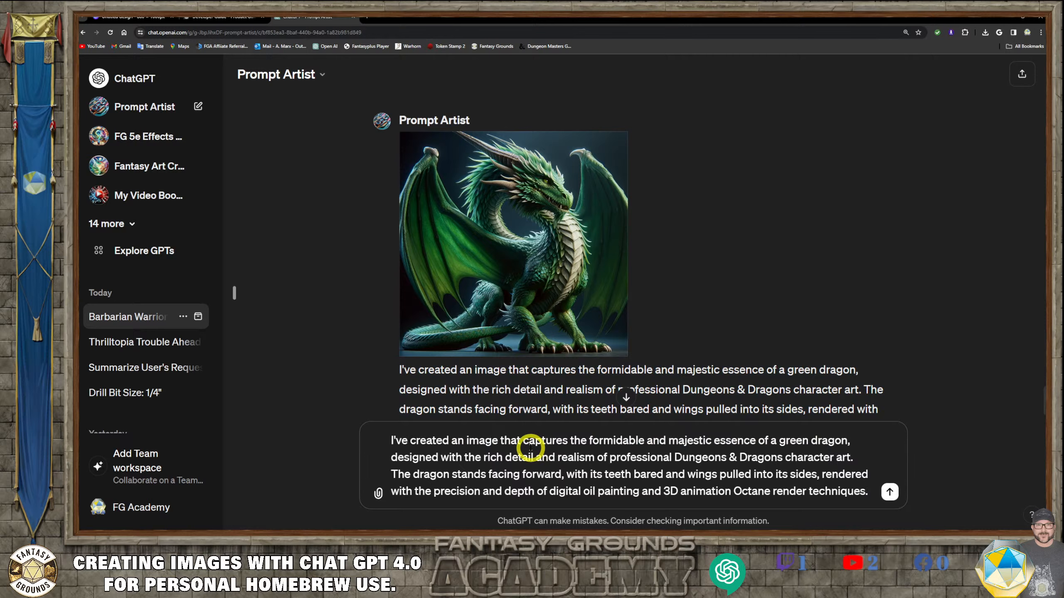
pyautogui.hotkey('ctrl', 'z')
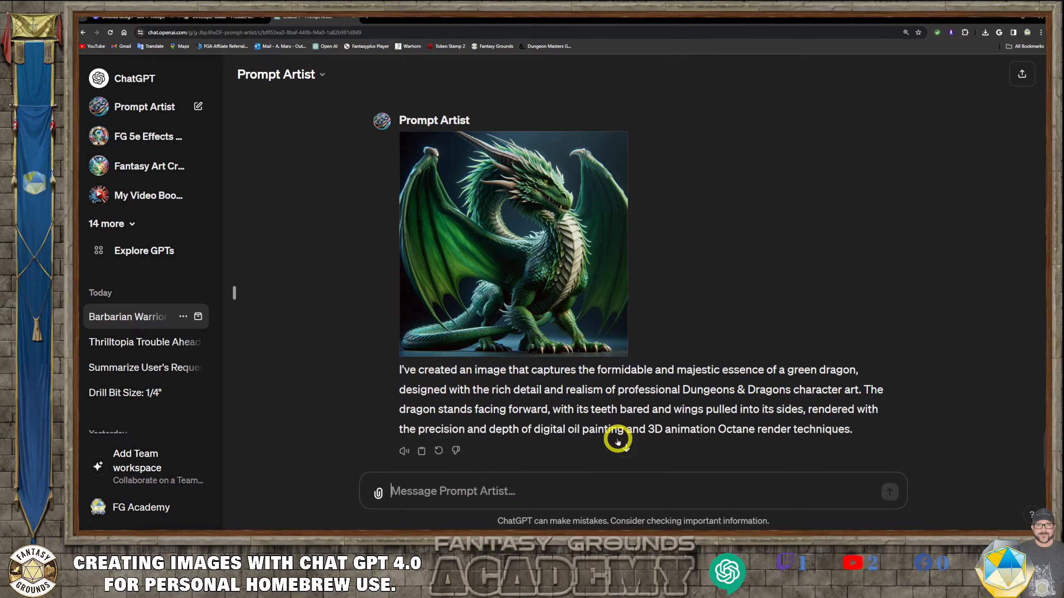
# - Copy the previous dragon prompt and paste it into the message box
pyautogui.scroll(4, 610, 313)
pyautogui.moveTo(676, 276); pyautogui.dragTo(399, 220)
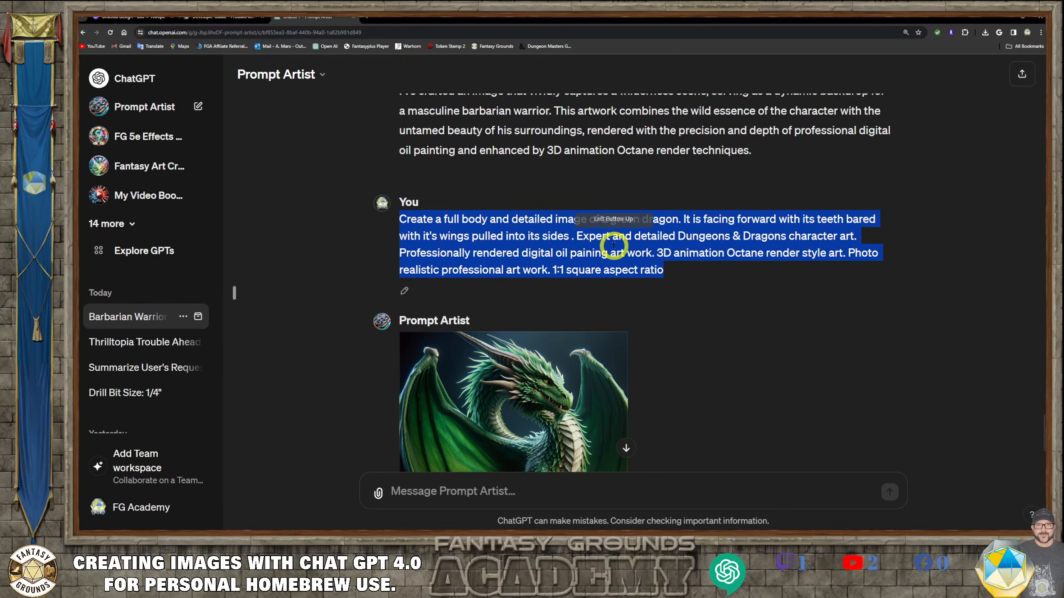
pyautogui.click(429, 487)
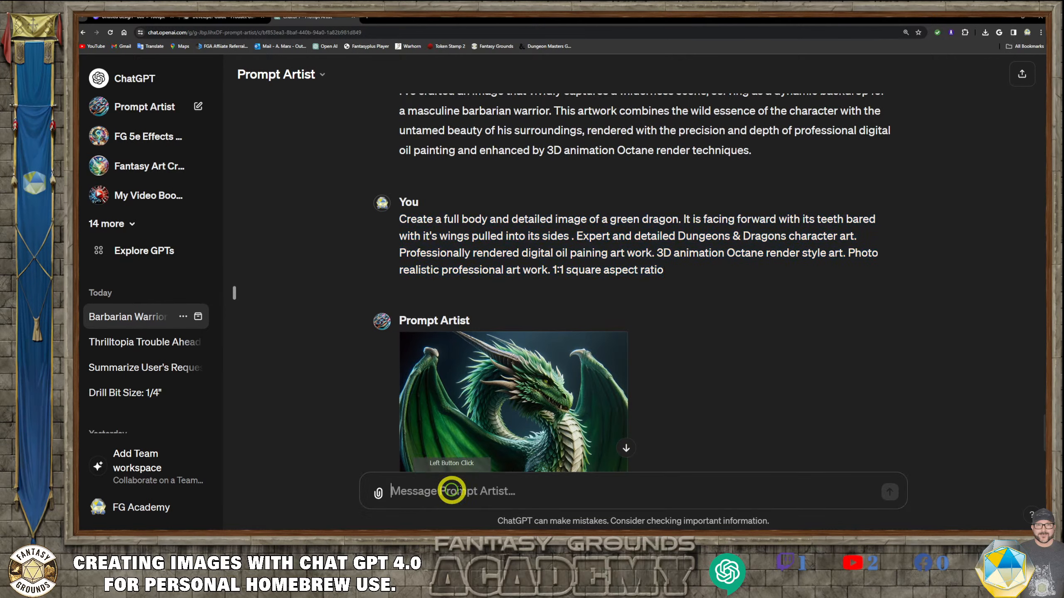
pyautogui.hotkey('ctrl', 'v')
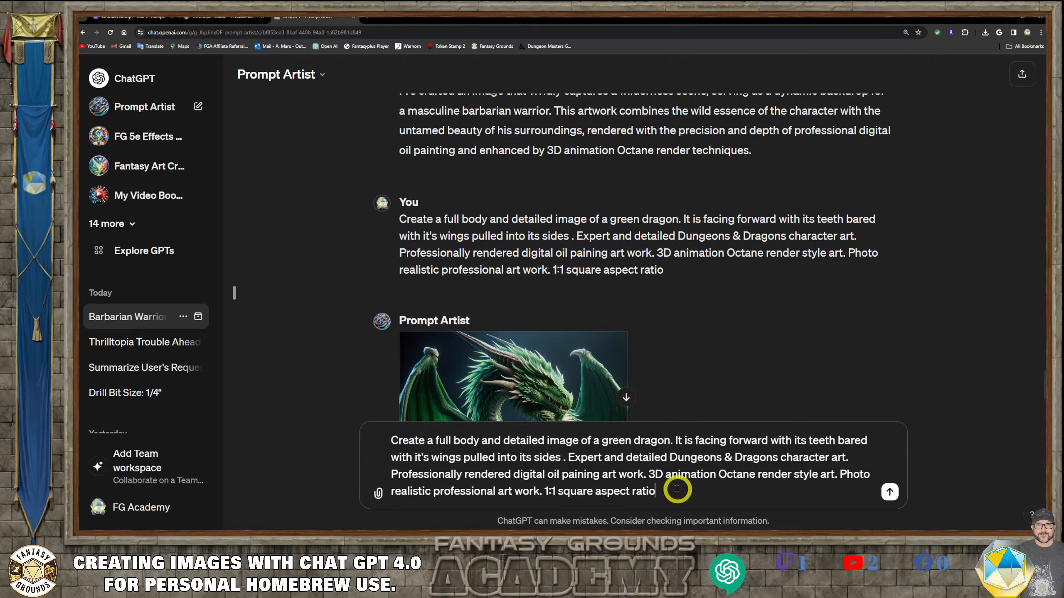
# - Replace the aspect ratio text with "16:9 horizontal aspect ratio." and send the prompt
pyautogui.moveTo(667, 492); pyautogui.dragTo(549, 491)
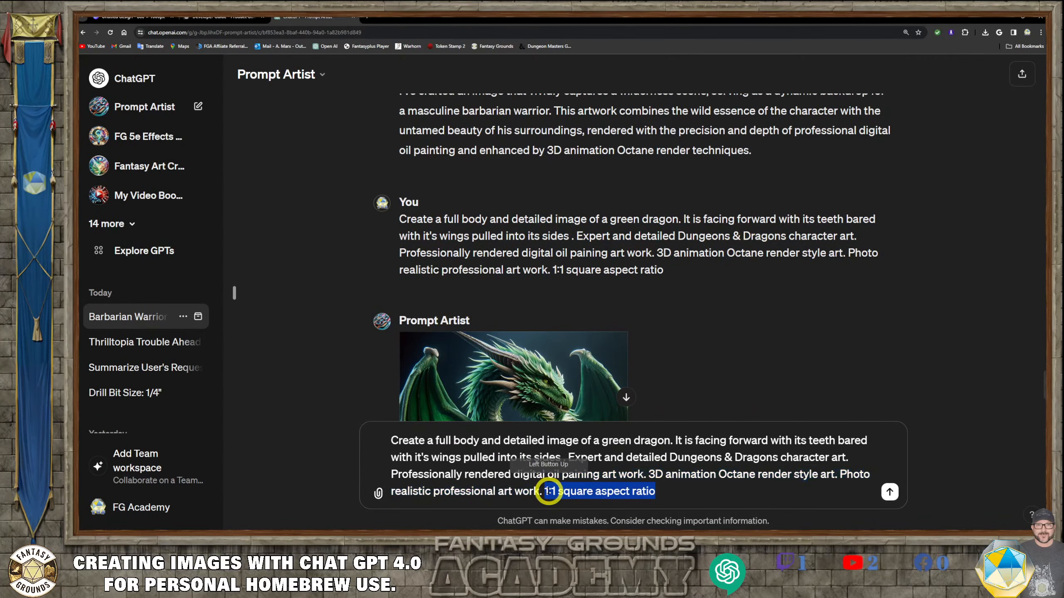
pyautogui.write('1')
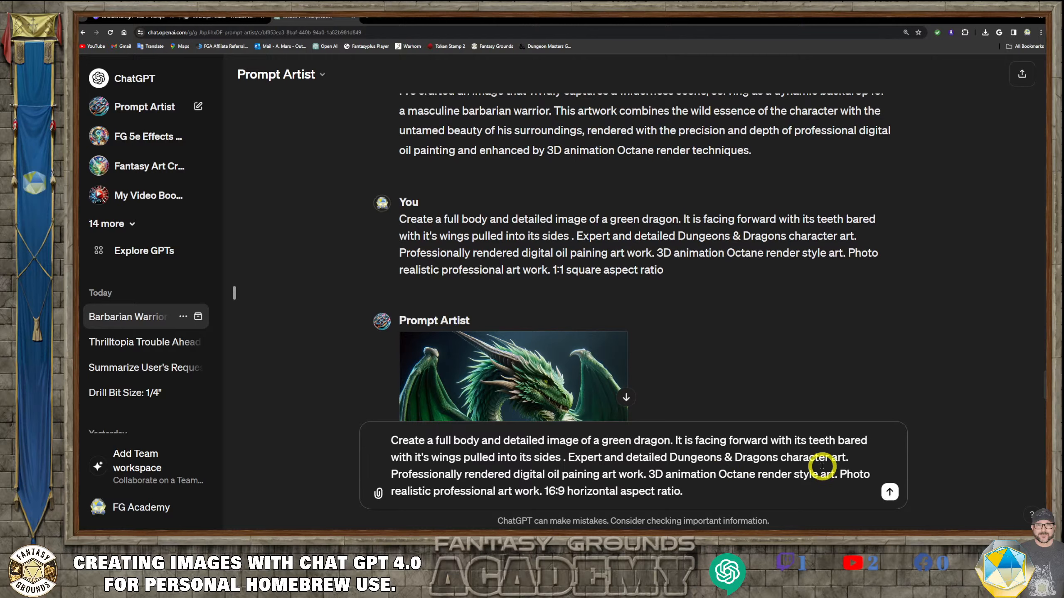
pyautogui.click(889, 492)
# - Open the square green dragon image at full size and close it again
pyautogui.scroll(6, 703, 290)
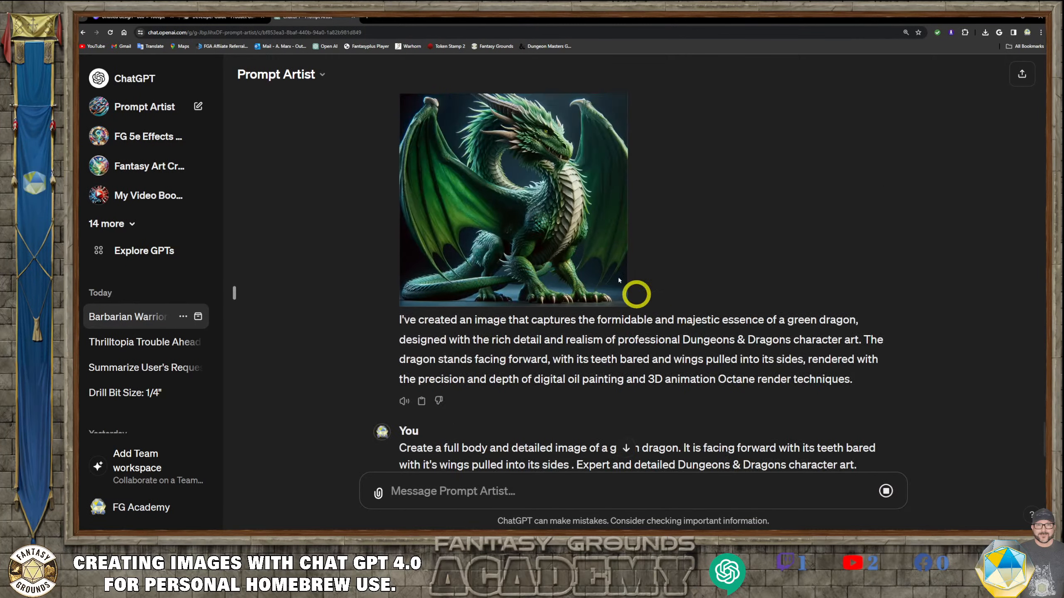
pyautogui.click(541, 251)
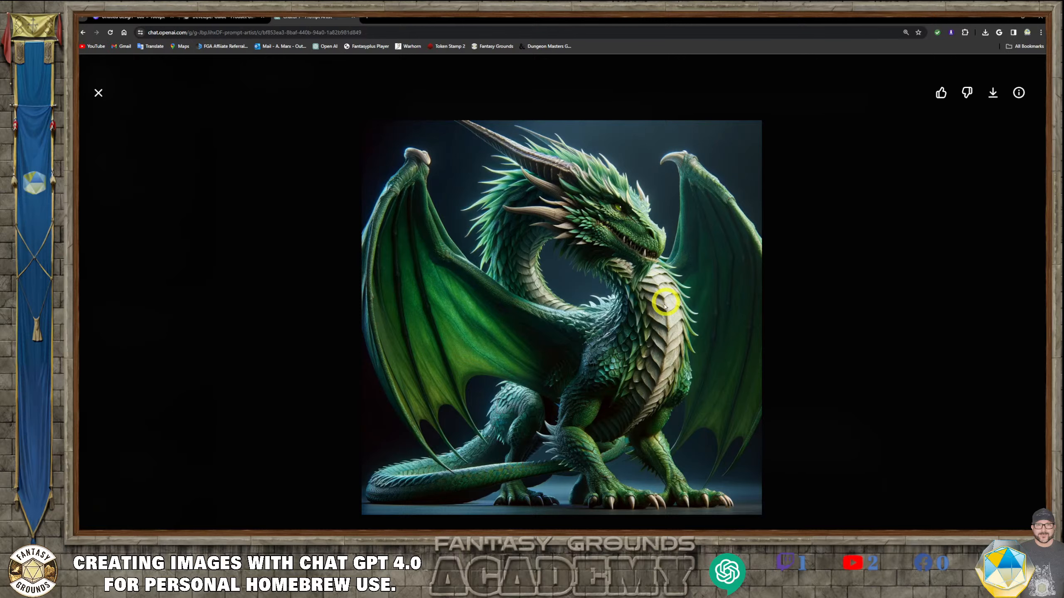
pyautogui.click(99, 93)
# - Review the horizontal green dragon image and its description in the conversation
pyautogui.scroll(-5, 432, 336)
pyautogui.scroll(-1, 432, 335)
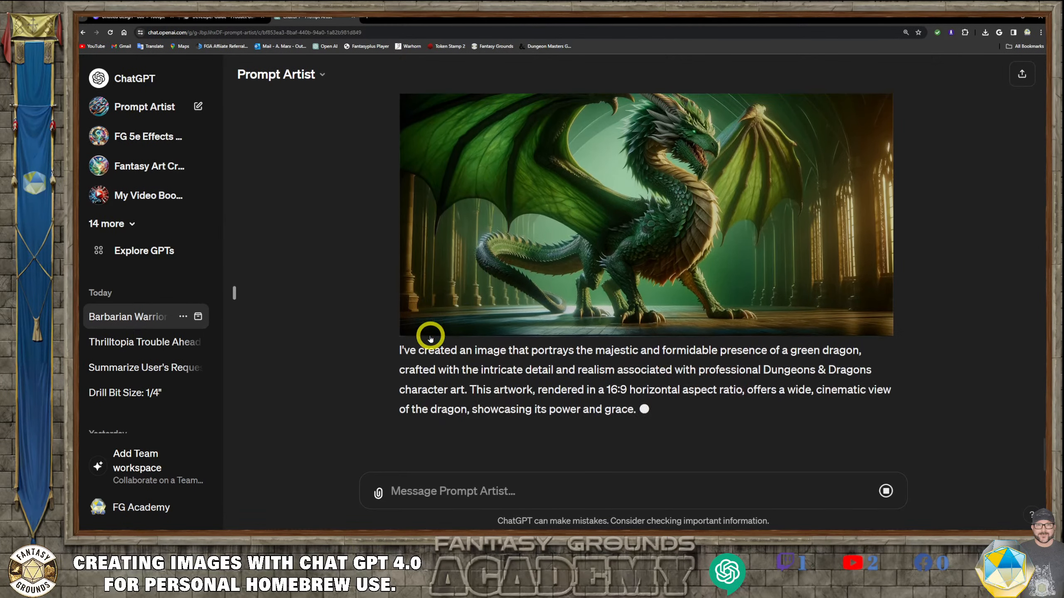
pyautogui.scroll(3, 632, 306)
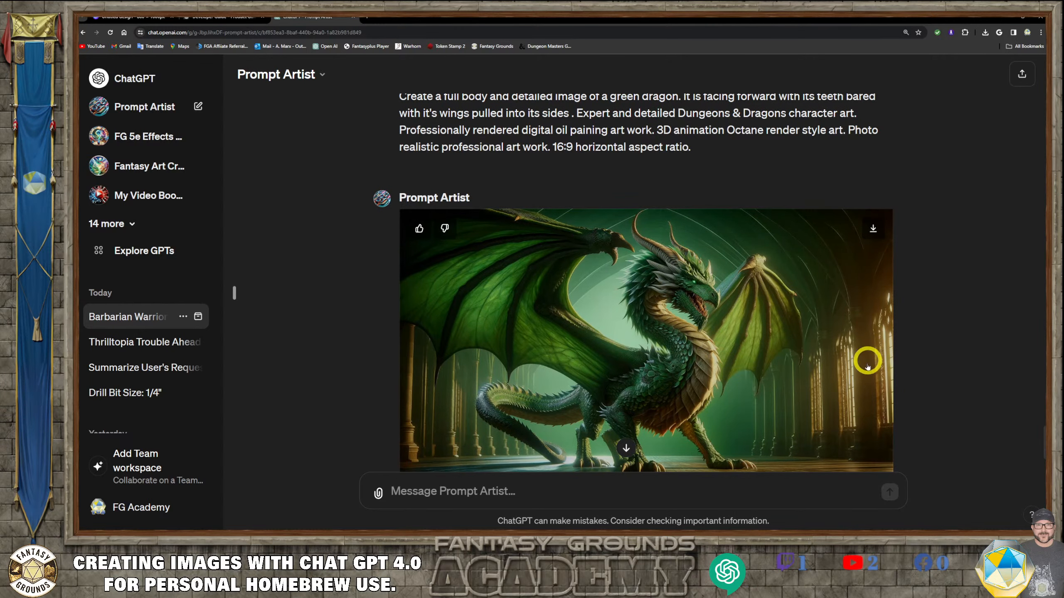
pyautogui.scroll(-3, 766, 370)
pyautogui.scroll(3, 656, 331)
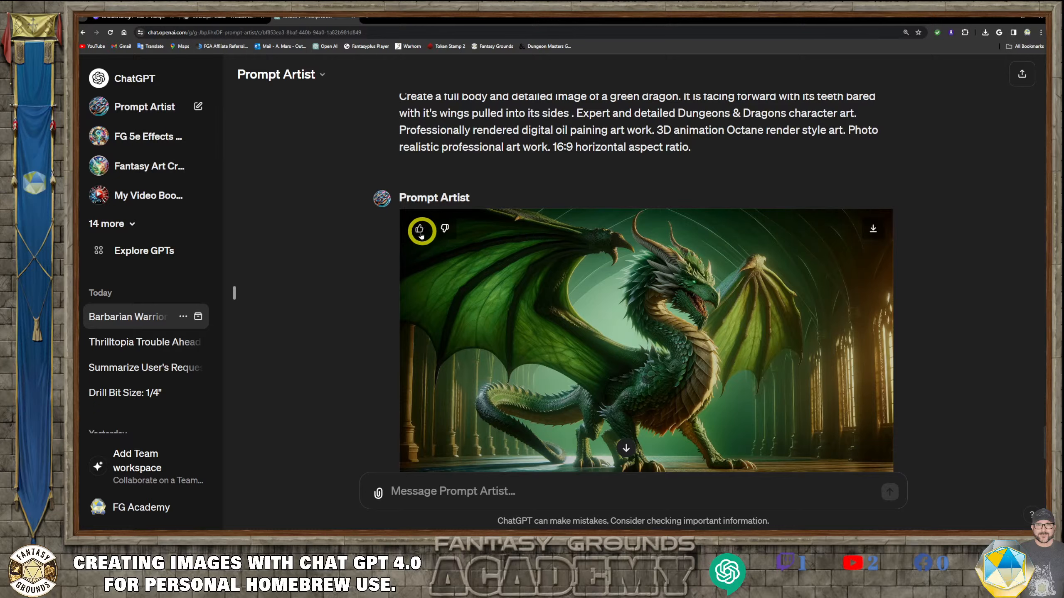
pyautogui.scroll(-2, 645, 351)
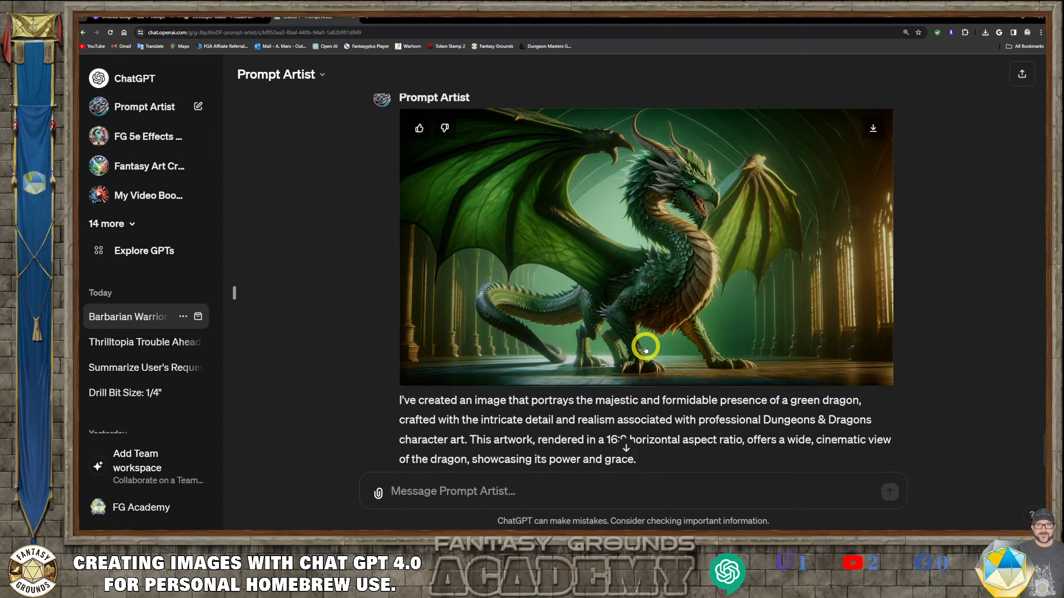
pyautogui.scroll(-1, 645, 347)
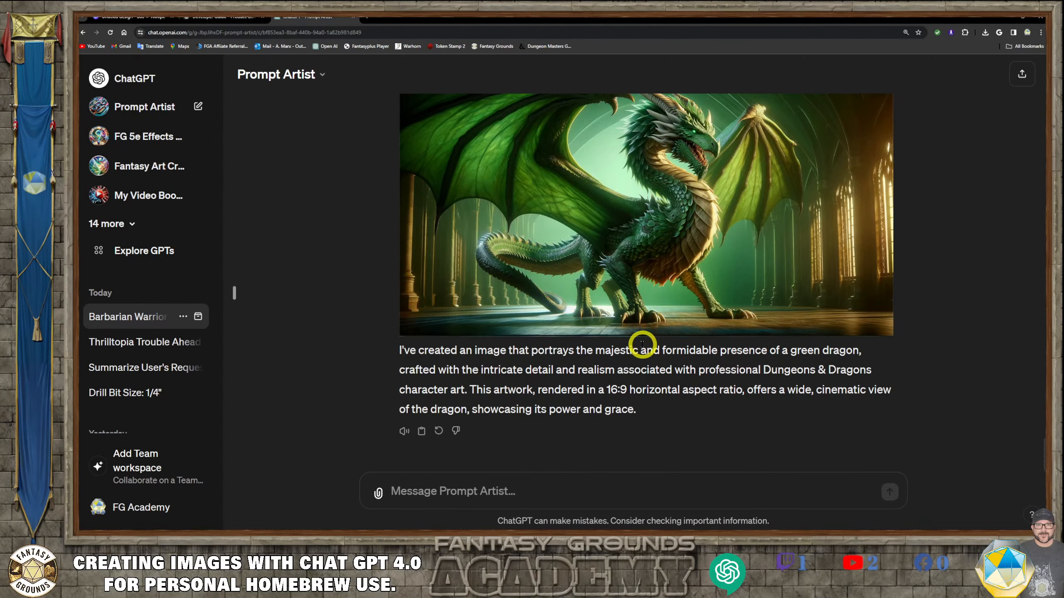
pyautogui.scroll(4, 642, 345)
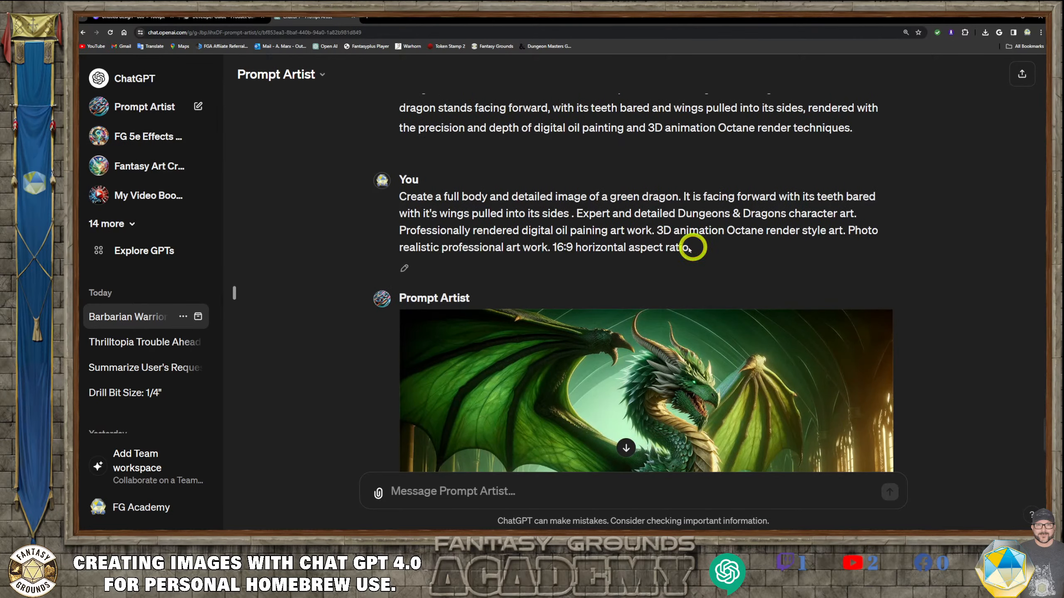
# - Copy the 16:9 green dragon prompt from the conversation and paste it into the message box
pyautogui.moveTo(689, 249); pyautogui.dragTo(400, 196)
pyautogui.rightClick(510, 202)
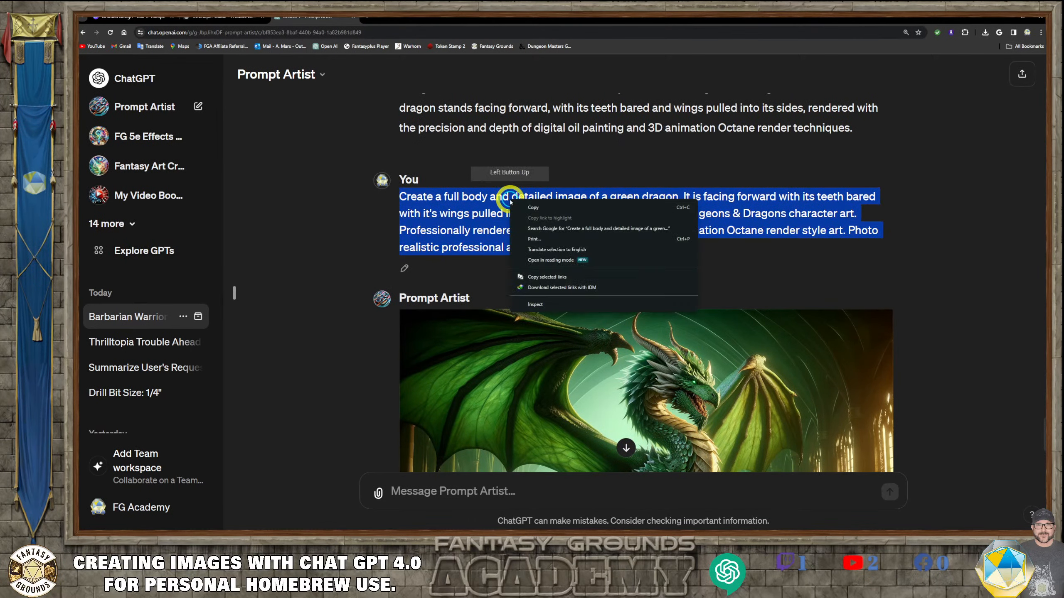
pyautogui.click(533, 208)
pyautogui.click(473, 486)
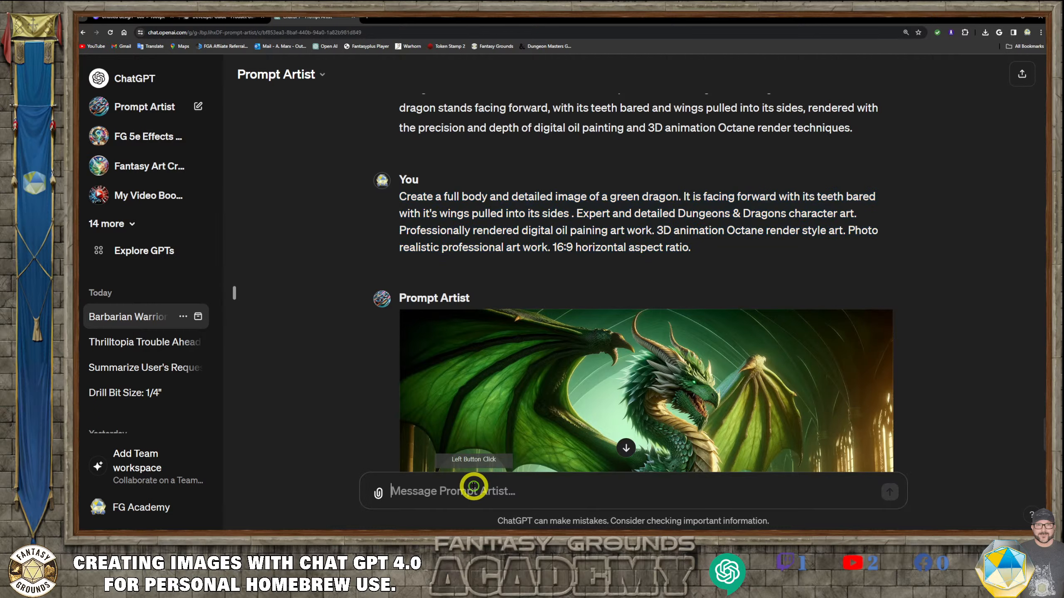
pyautogui.hotkey('ctrl', 'v')
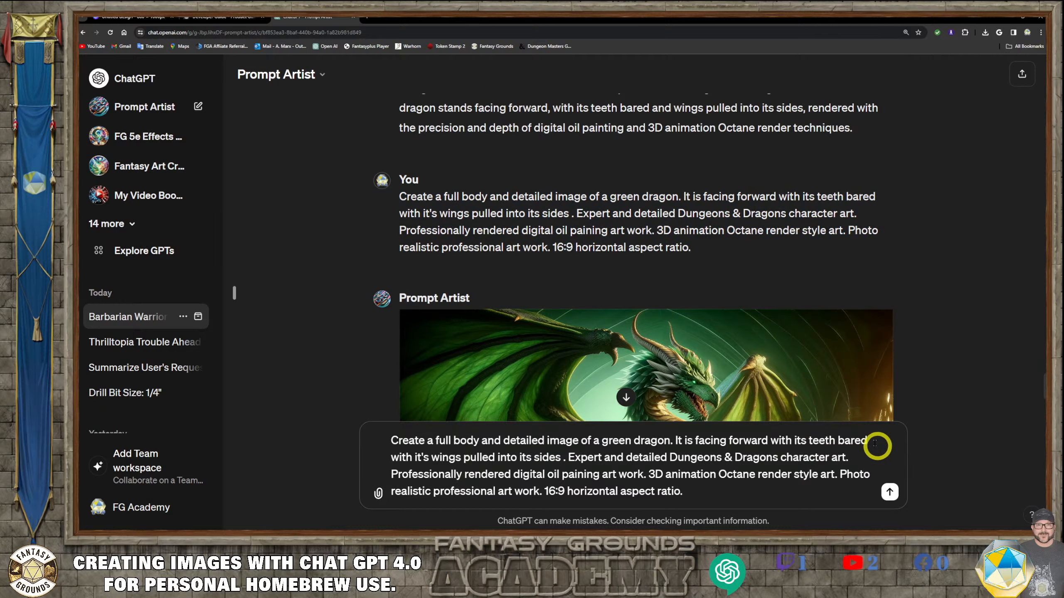
# - Insert "and" before "with it's wings" and change "pulled" to "closed" in the prompt
pyautogui.click(387, 456)
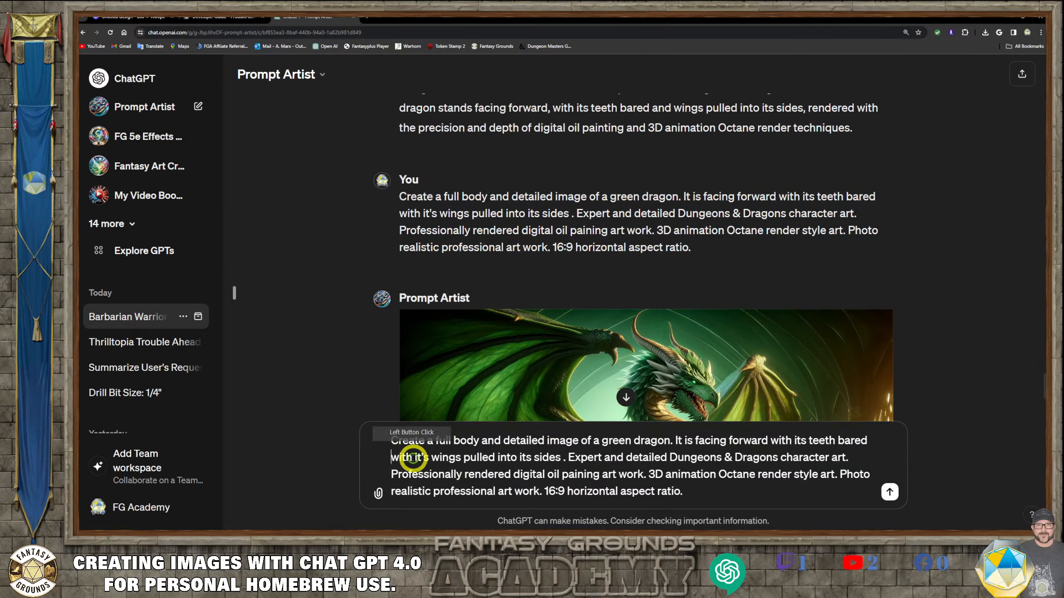
pyautogui.write('and')
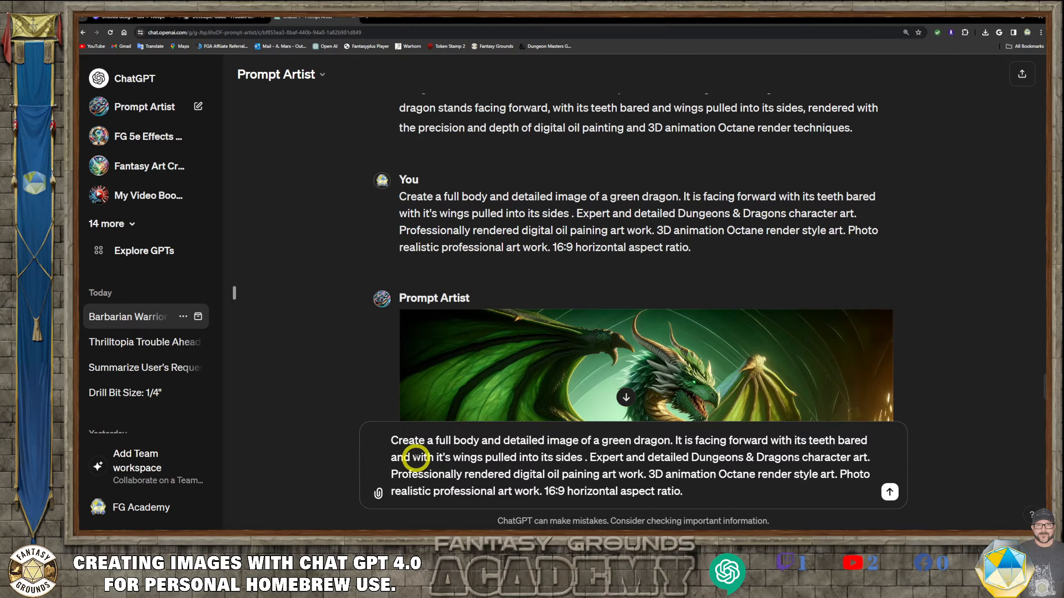
pyautogui.click(518, 457)
pyautogui.press('BackSpace')
pyautogui.press('BackSpace')
pyautogui.press('BackSpace')
pyautogui.press('BackSpace')
pyautogui.press('BackSpace')
pyautogui.press('BackSpace')
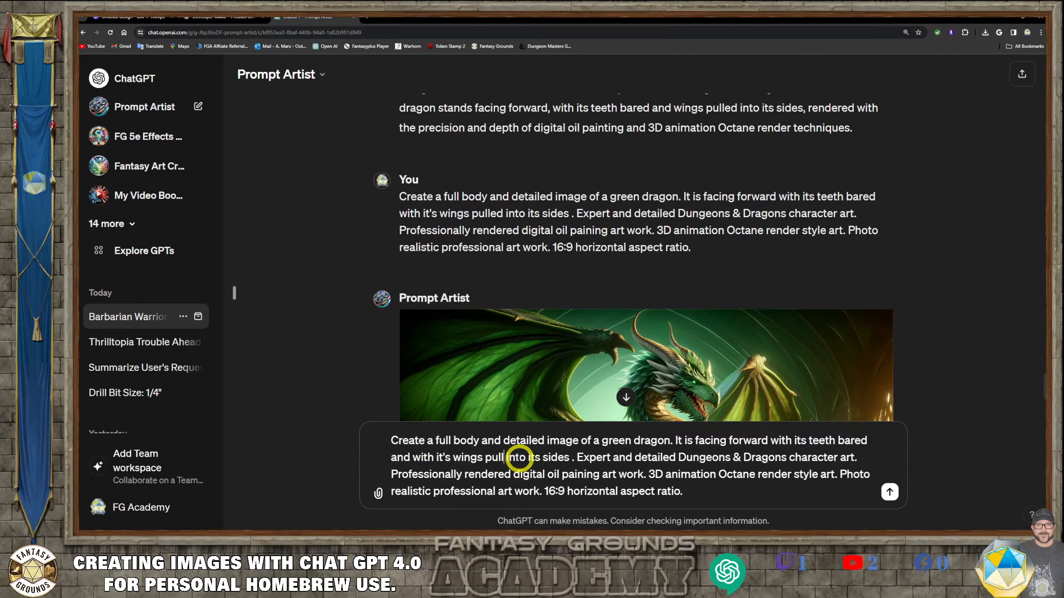
pyautogui.write('closed')
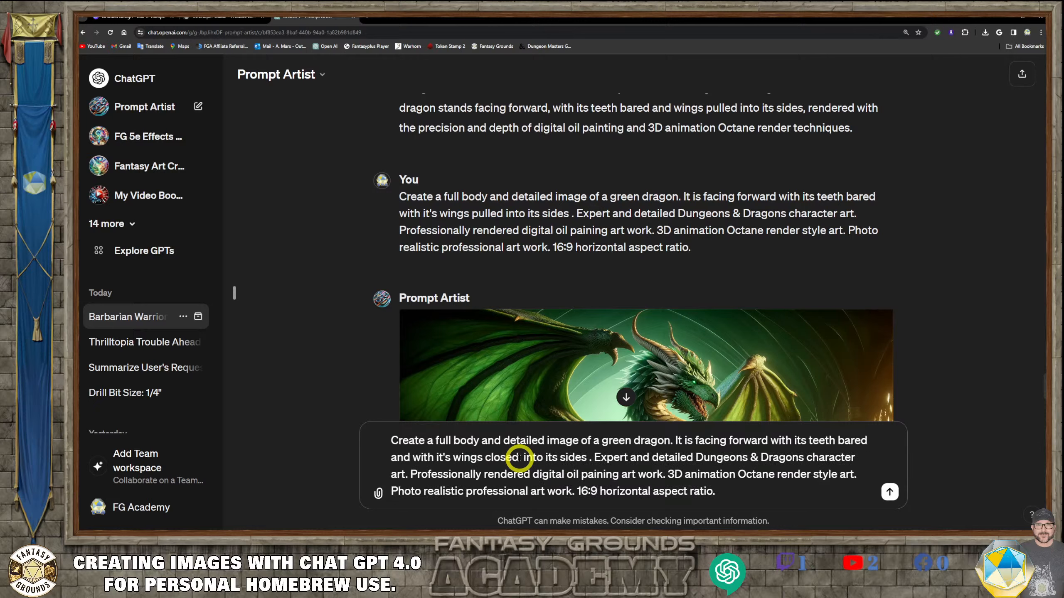
# - Replace "into its" with "on its" so the wings are closed on its sides, and send the prompt
pyautogui.moveTo(561, 457); pyautogui.dragTo(522, 456)
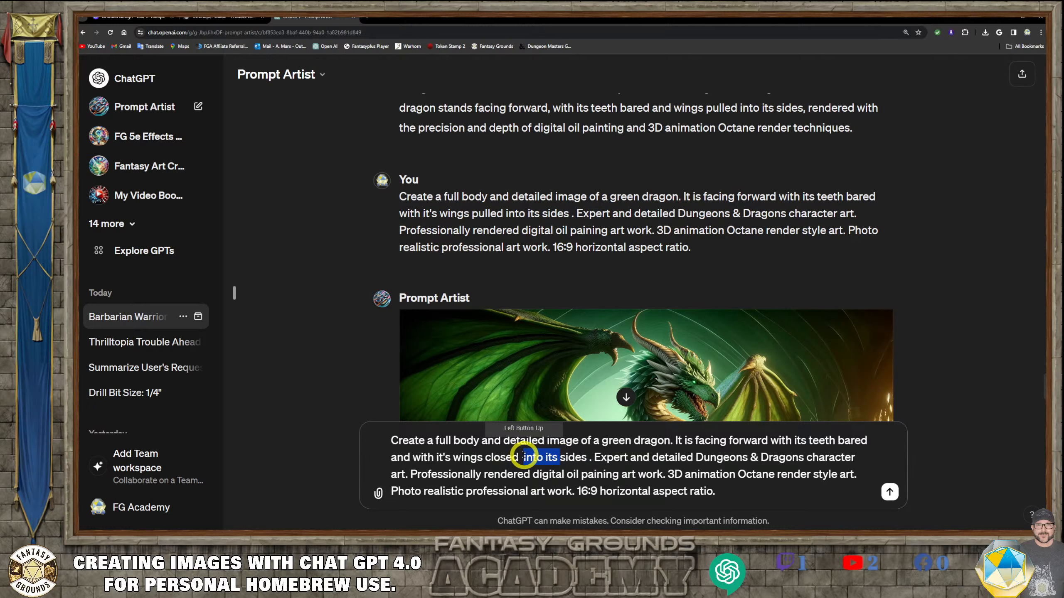
pyautogui.write('on')
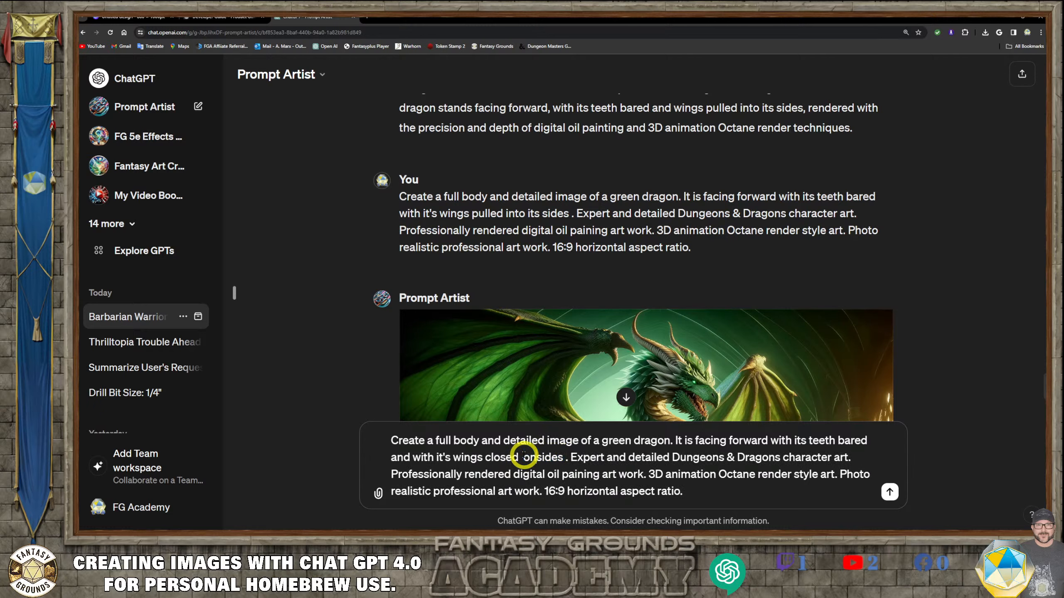
pyautogui.press('Delete')
pyautogui.press('Delete')
pyautogui.press('Delete')
pyautogui.write('on its')
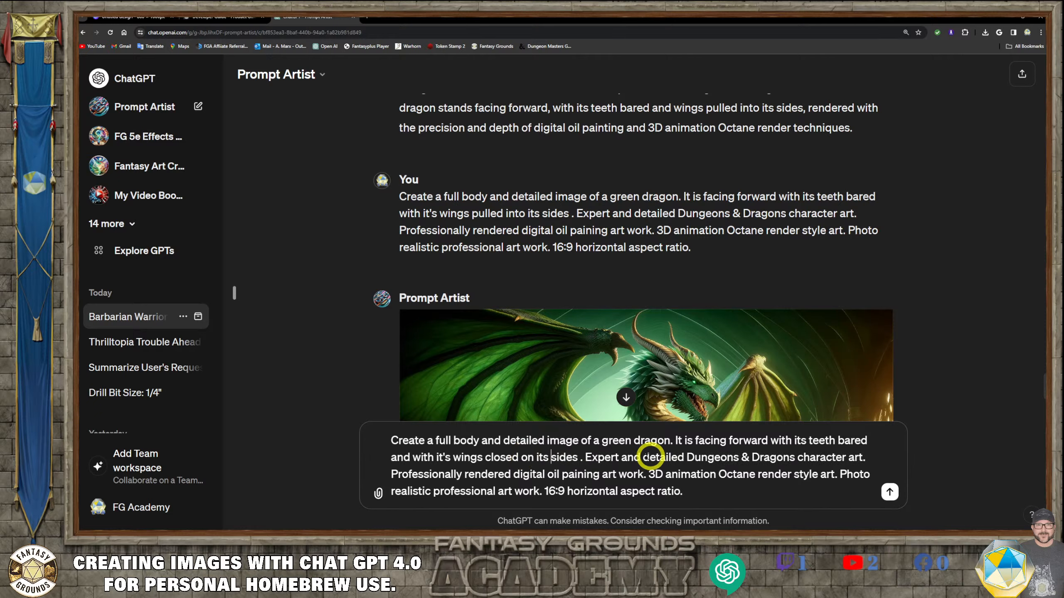
pyautogui.click(747, 493)
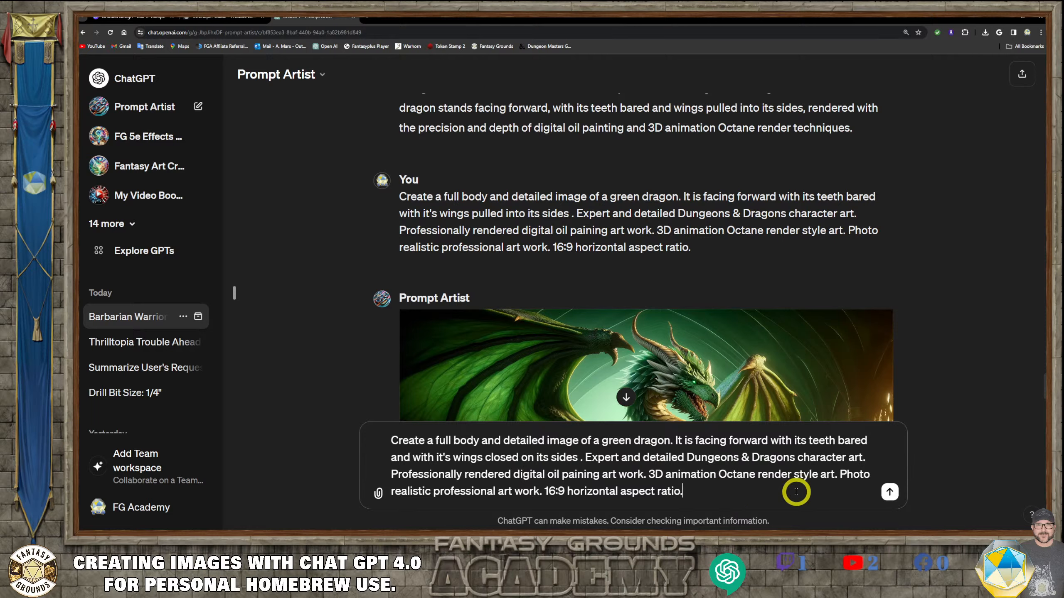
pyautogui.click(891, 494)
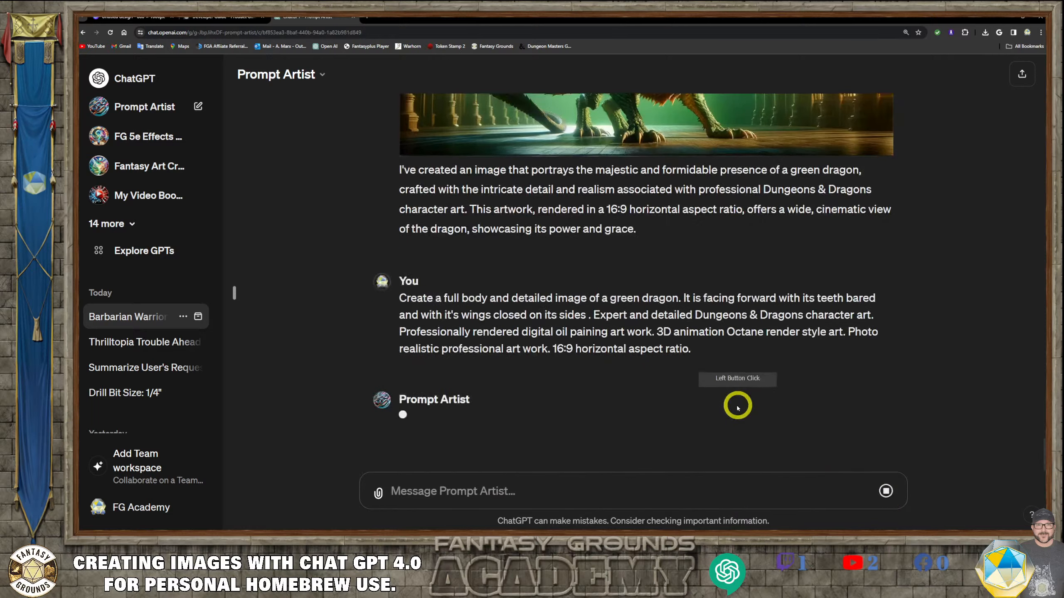
# - Scroll through the conversation to compare the generated green dragon images
pyautogui.scroll(3, 645, 184)
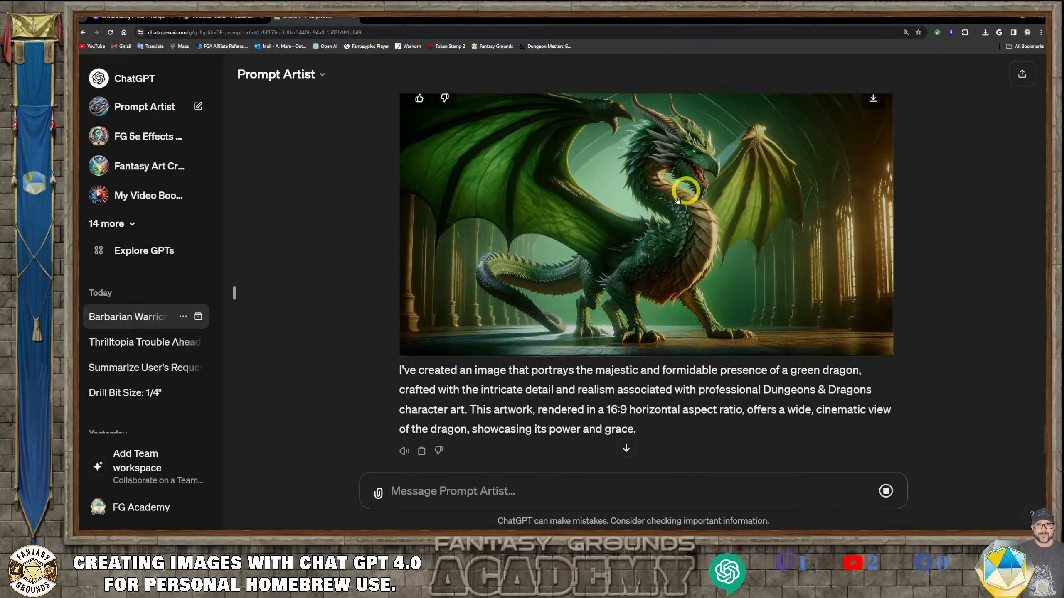
pyautogui.scroll(2, 630, 285)
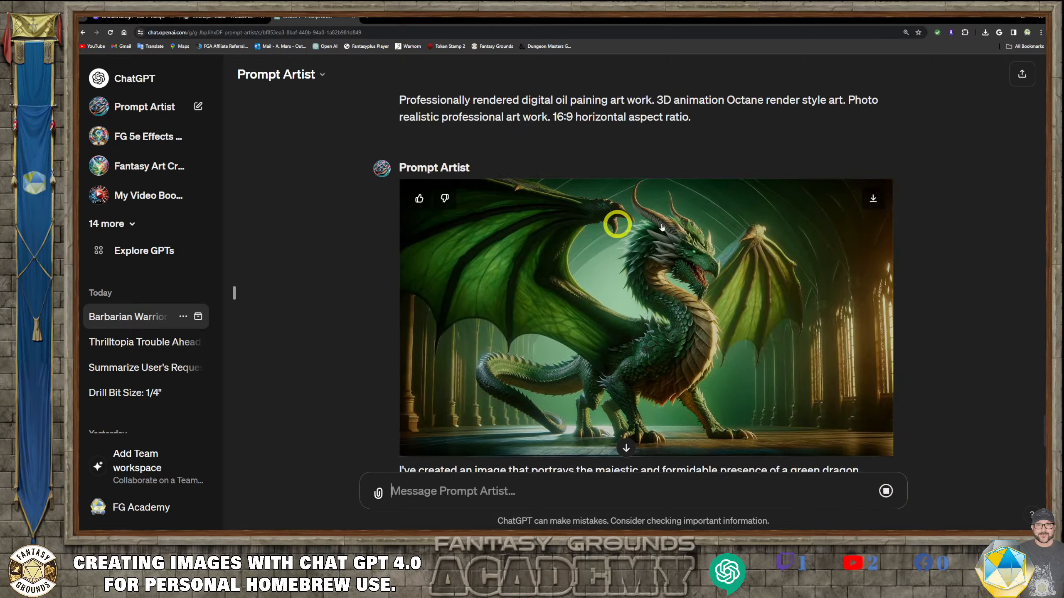
pyautogui.scroll(7, 679, 247)
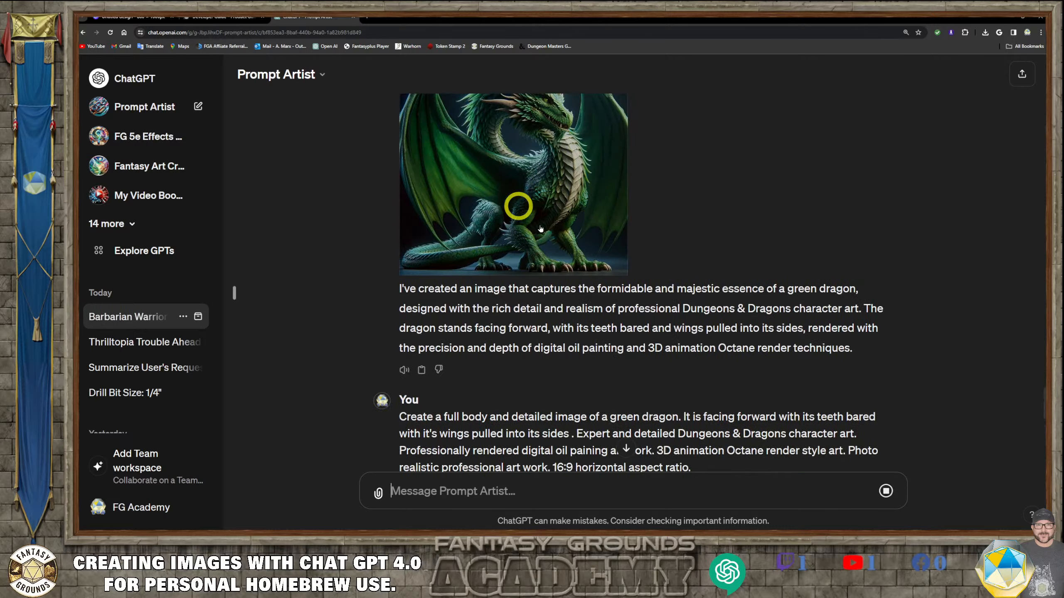
pyautogui.scroll(3, 519, 206)
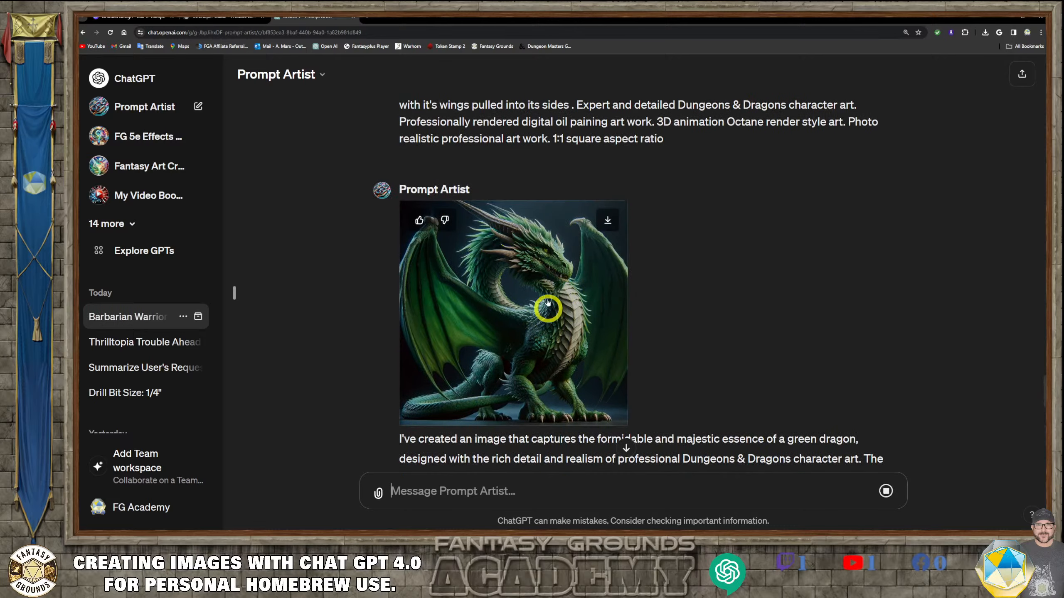
pyautogui.scroll(-1, 532, 364)
pyautogui.scroll(-10, 532, 364)
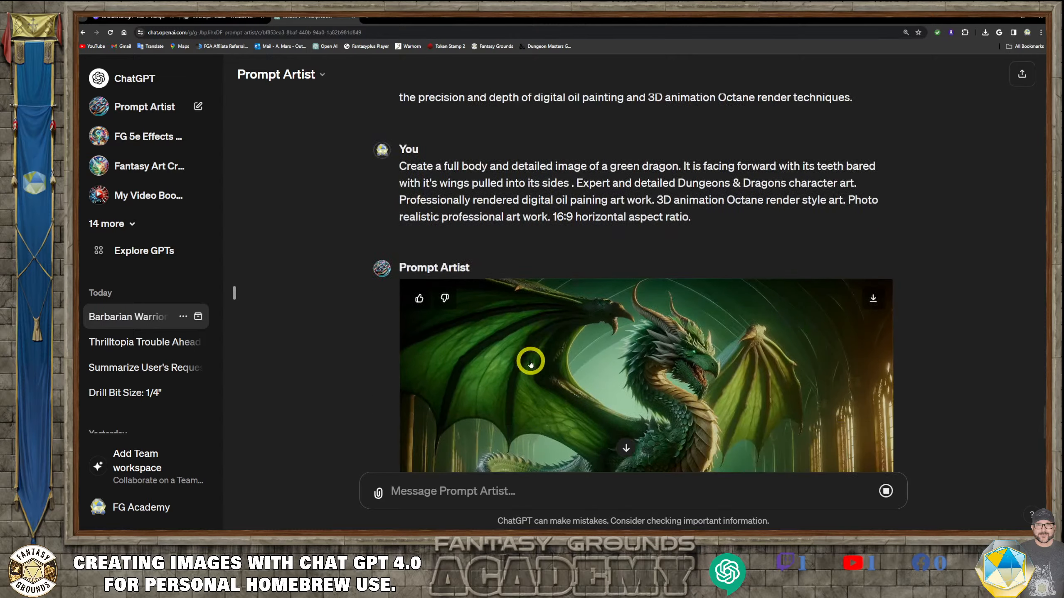
pyautogui.scroll(-5, 530, 364)
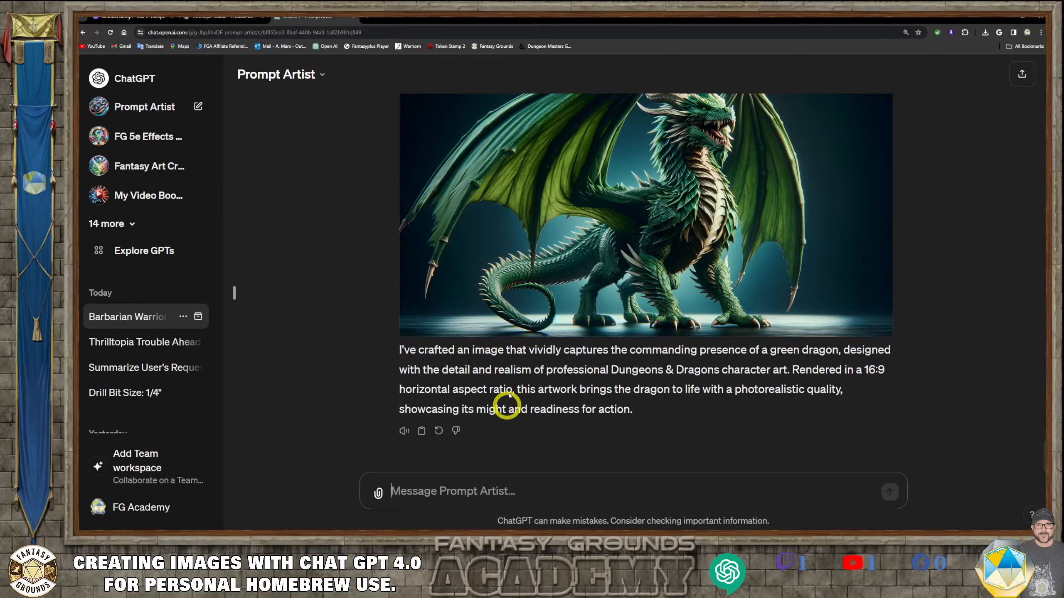
pyautogui.scroll(3, 520, 390)
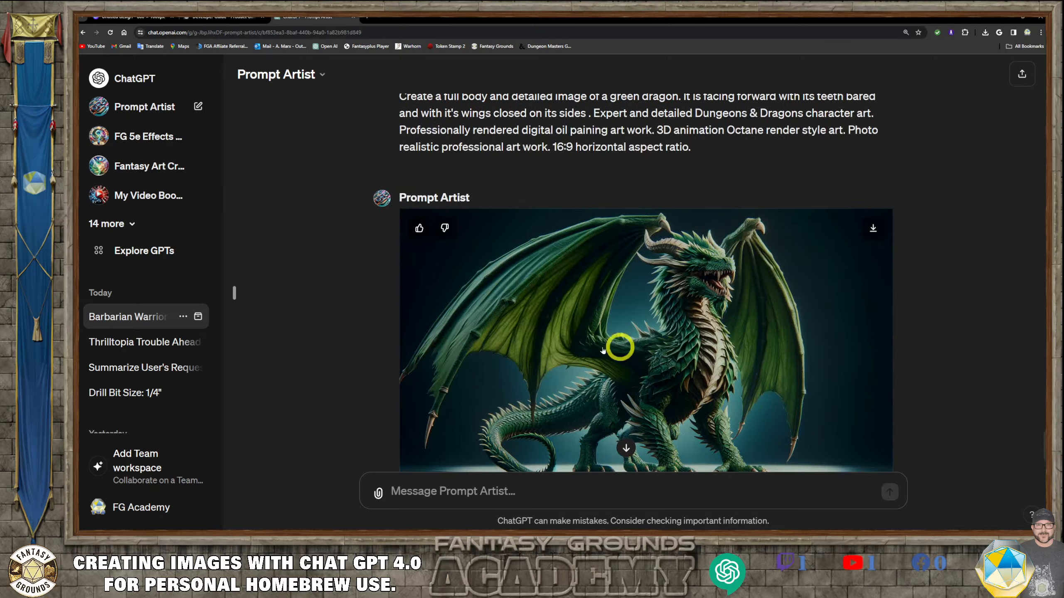
pyautogui.scroll(-1, 557, 349)
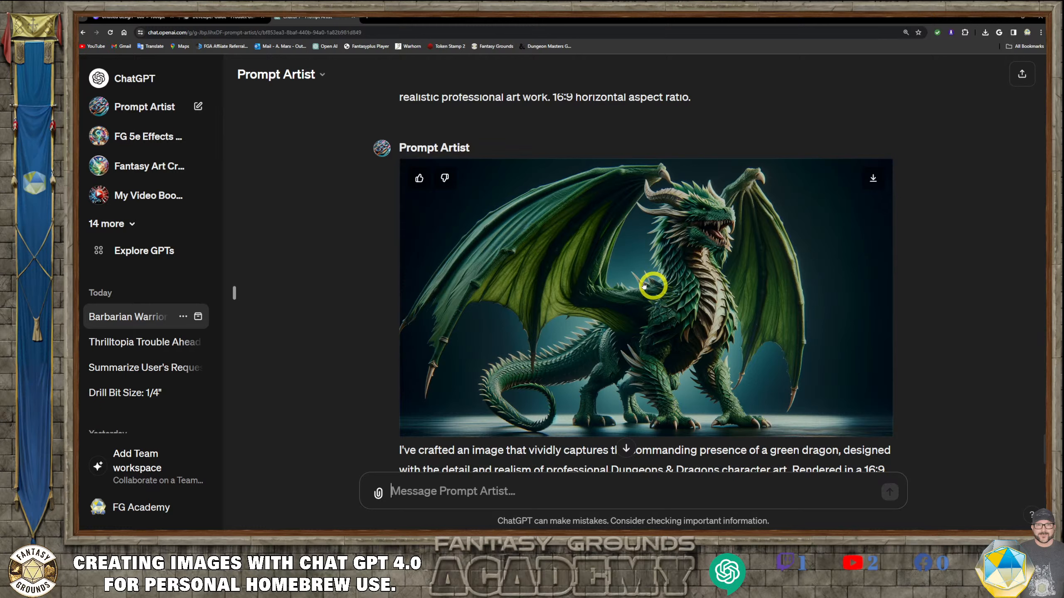
# - Copy the new closed-wing dragon image and switch to the Canva tab
pyautogui.rightClick(687, 277)
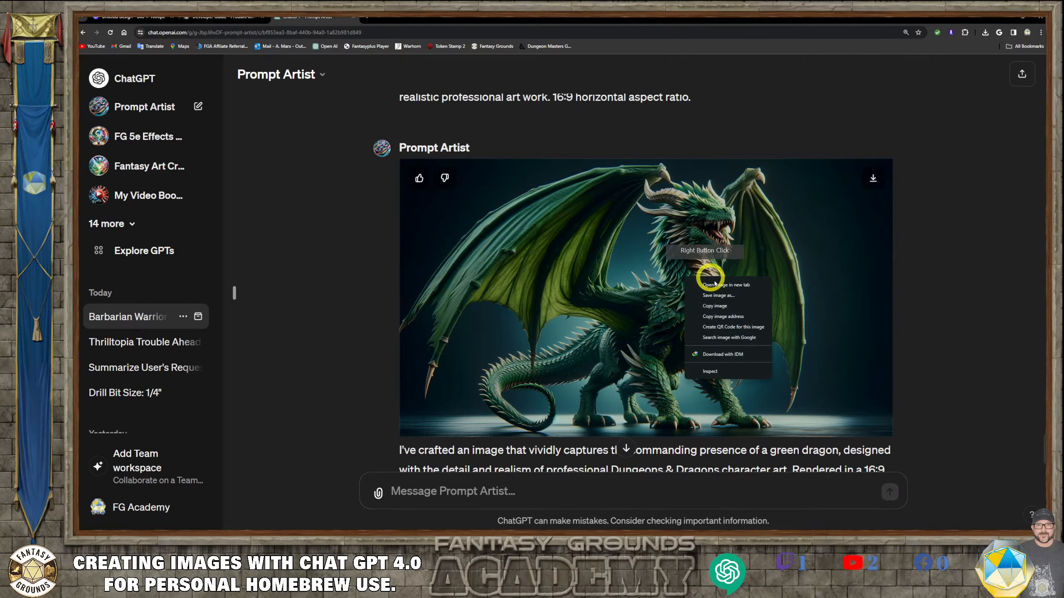
pyautogui.click(733, 306)
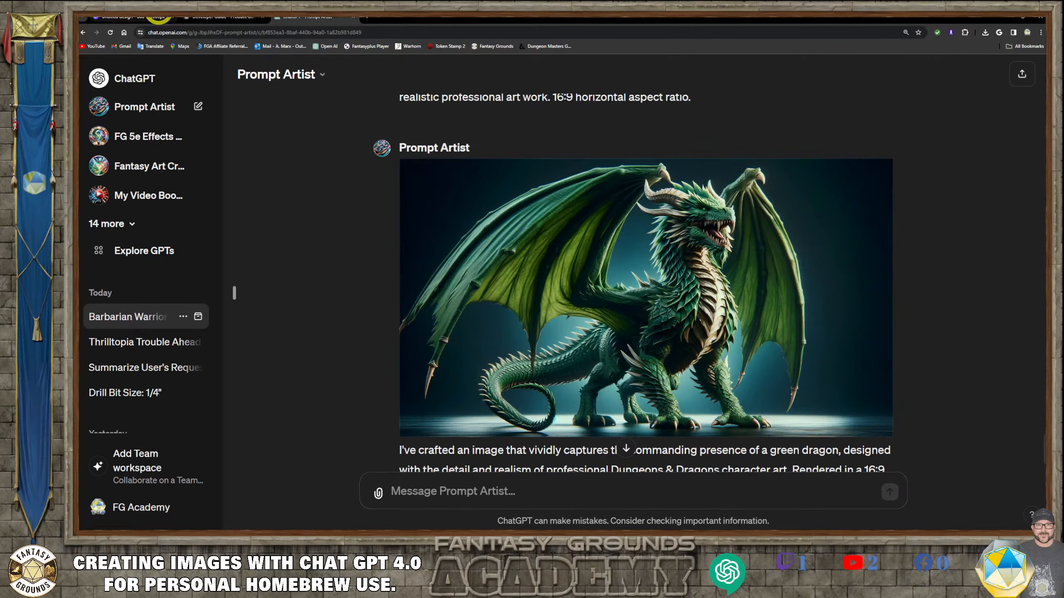
pyautogui.click(158, 18)
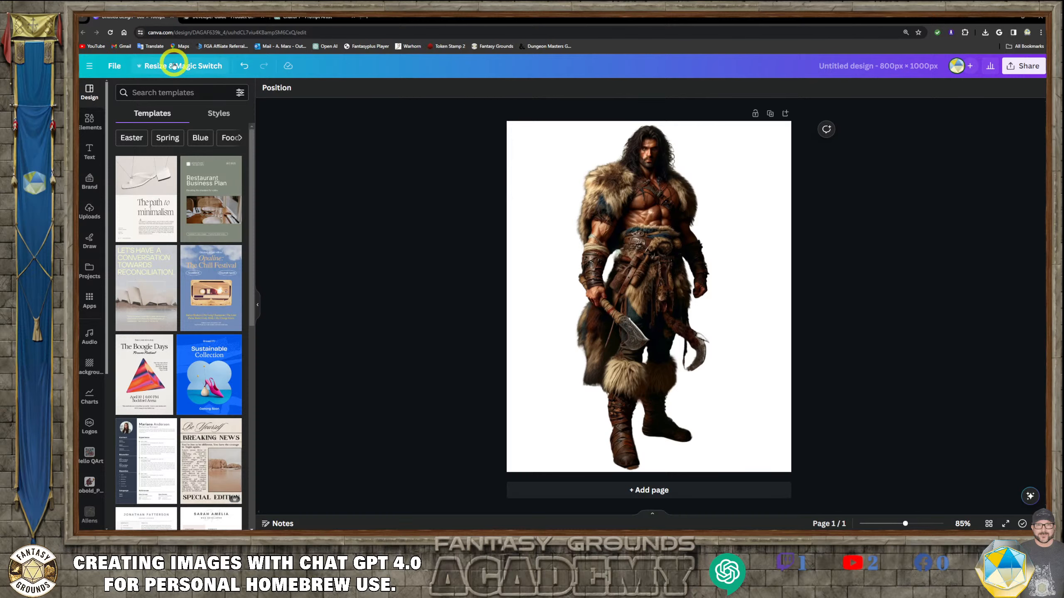
# - Create a new Canva design with the custom size 1000 × 800 px
pyautogui.click(90, 65)
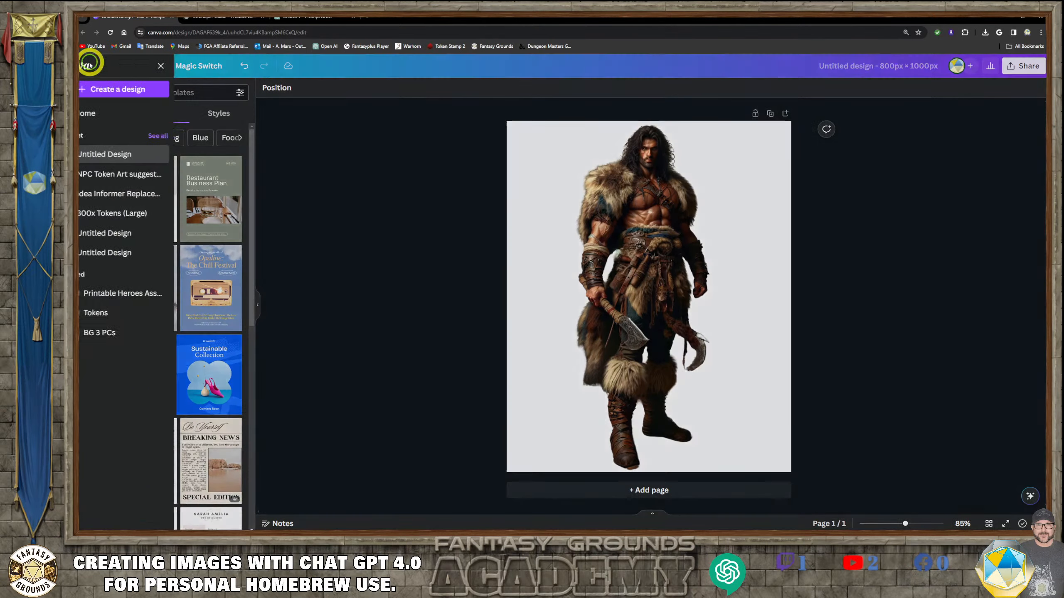
pyautogui.click(169, 89)
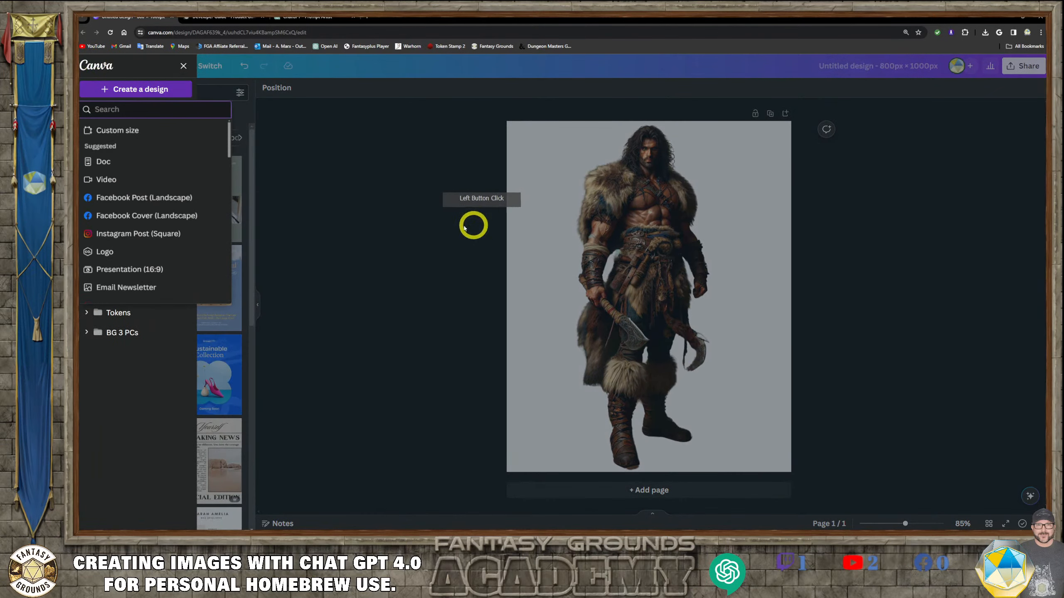
pyautogui.click(134, 133)
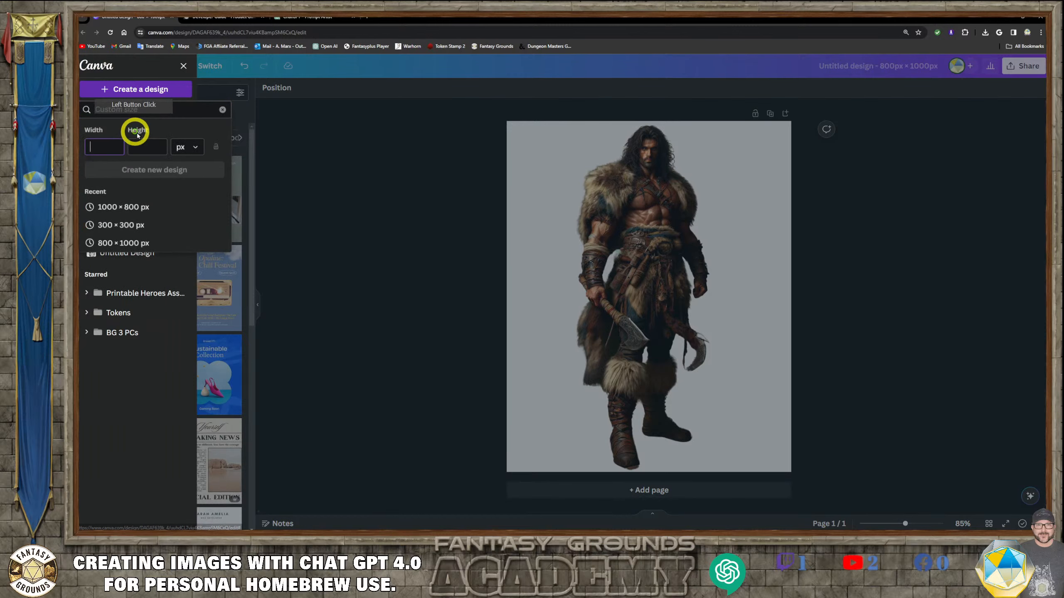
pyautogui.click(147, 208)
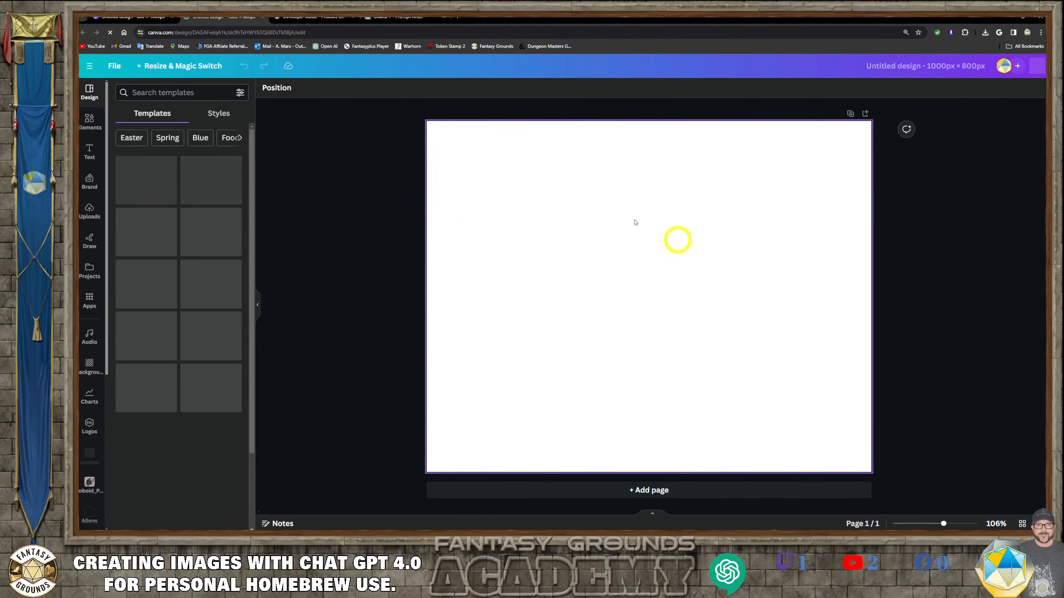
# - Paste the dragon image into the design and enlarge it to span the full canvas width
pyautogui.click(555, 304)
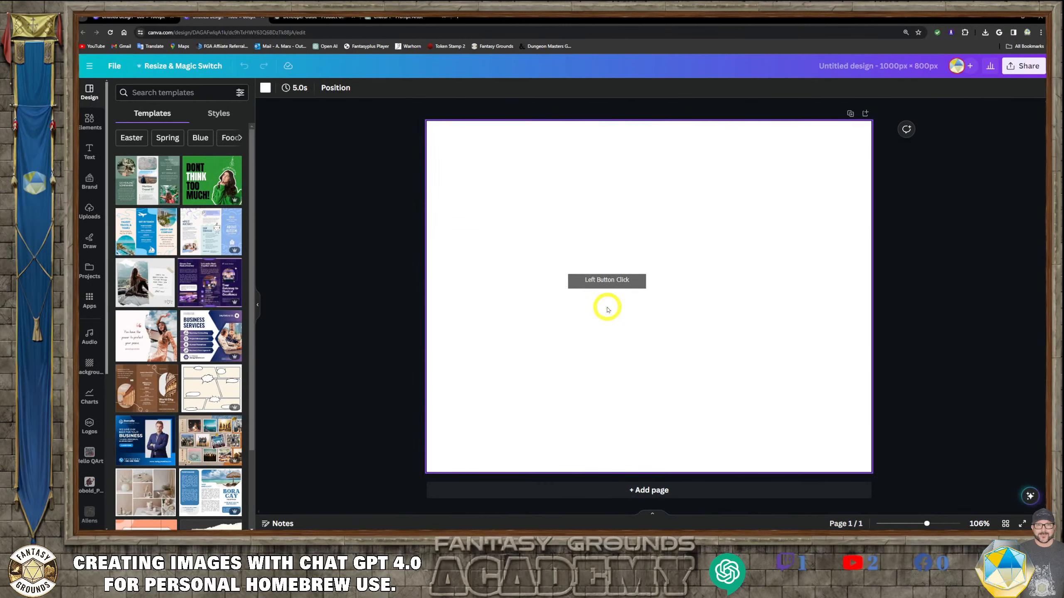
pyautogui.hotkey('ctrl', 'v')
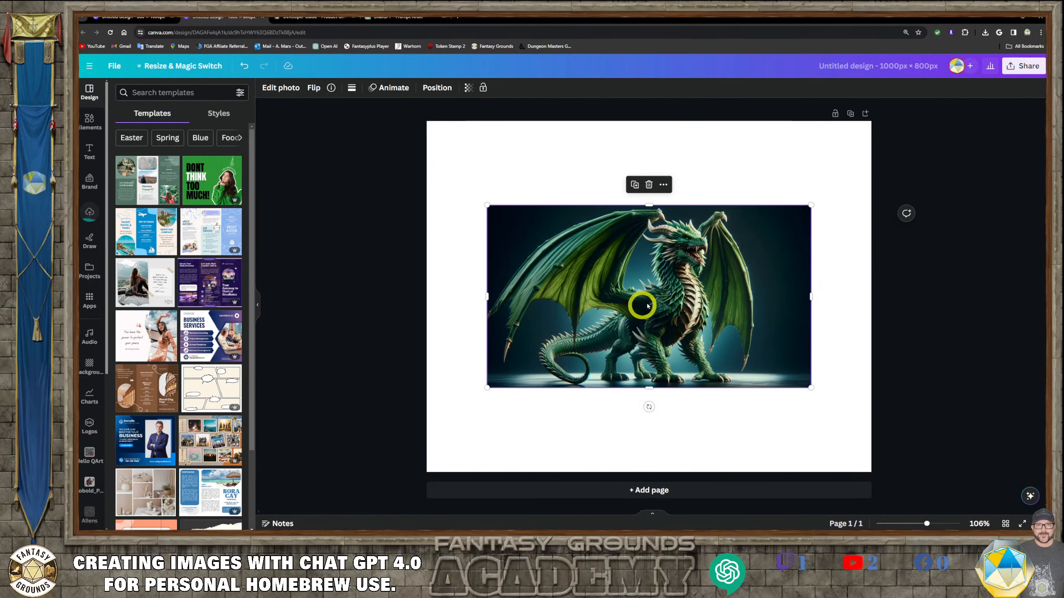
pyautogui.moveTo(638, 288); pyautogui.dragTo(589, 217)
pyautogui.moveTo(751, 303); pyautogui.dragTo(850, 405)
pyautogui.moveTo(713, 297); pyautogui.dragTo(713, 347)
pyautogui.click(683, 288)
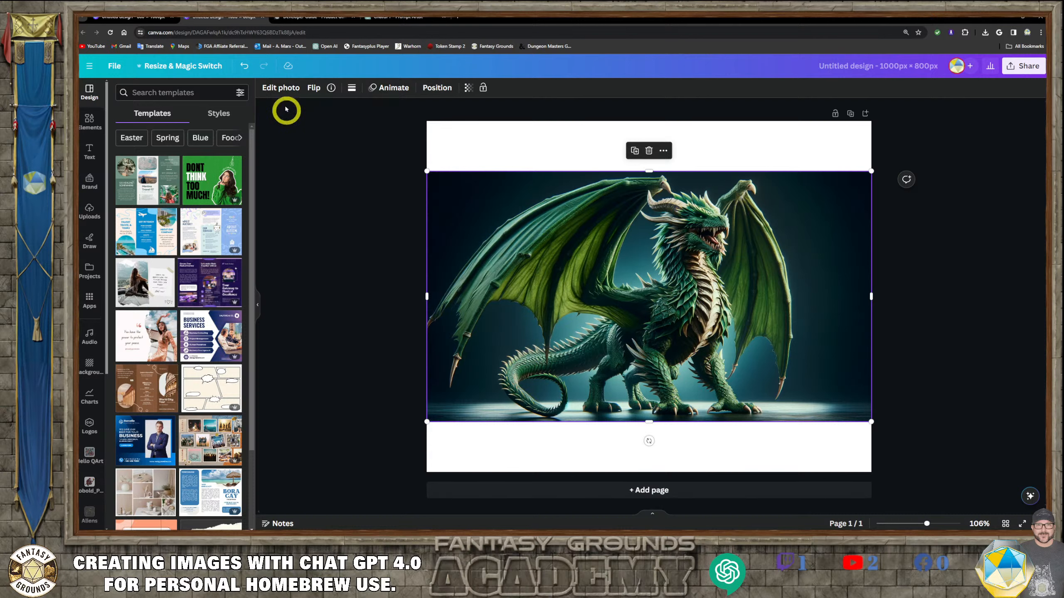
# - Open Magic Edit on the dragon image, set the brush size to 10 and brush over the left wing tip
pyautogui.click(278, 90)
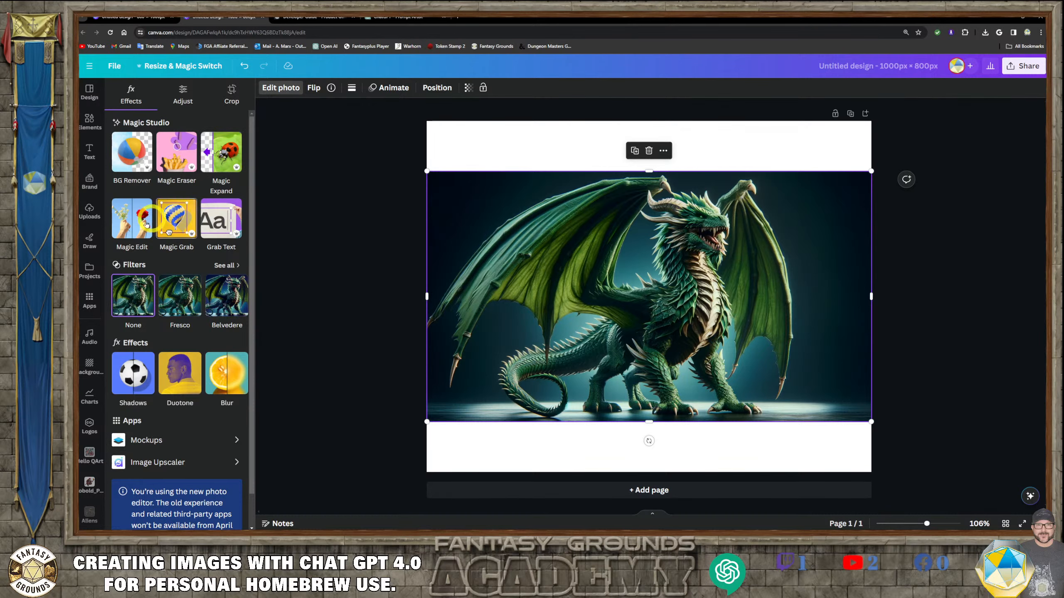
pyautogui.click(127, 226)
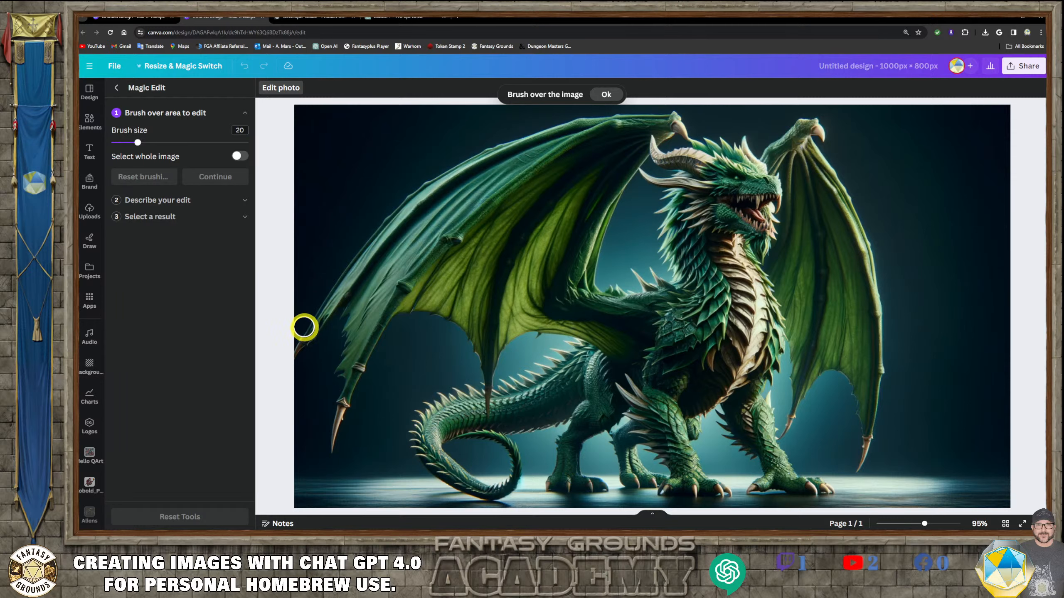
pyautogui.moveTo(138, 143); pyautogui.dragTo(125, 143)
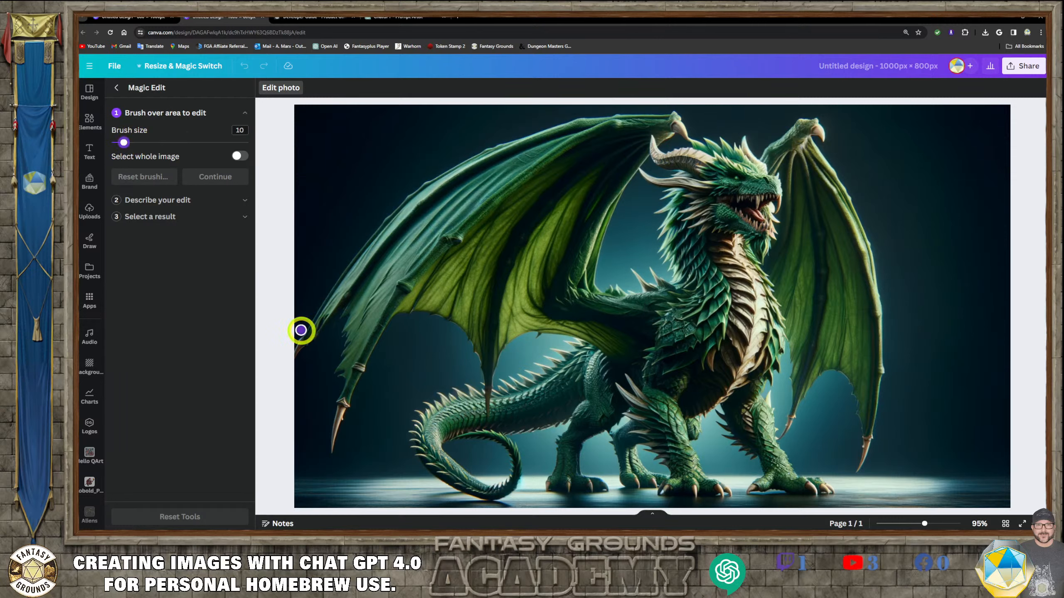
pyautogui.moveTo(301, 330)
pyautogui.mouseDown()
pyautogui.moveTo(297, 349)
pyautogui.moveTo(321, 323)
pyautogui.moveTo(304, 342)
pyautogui.mouseUp()
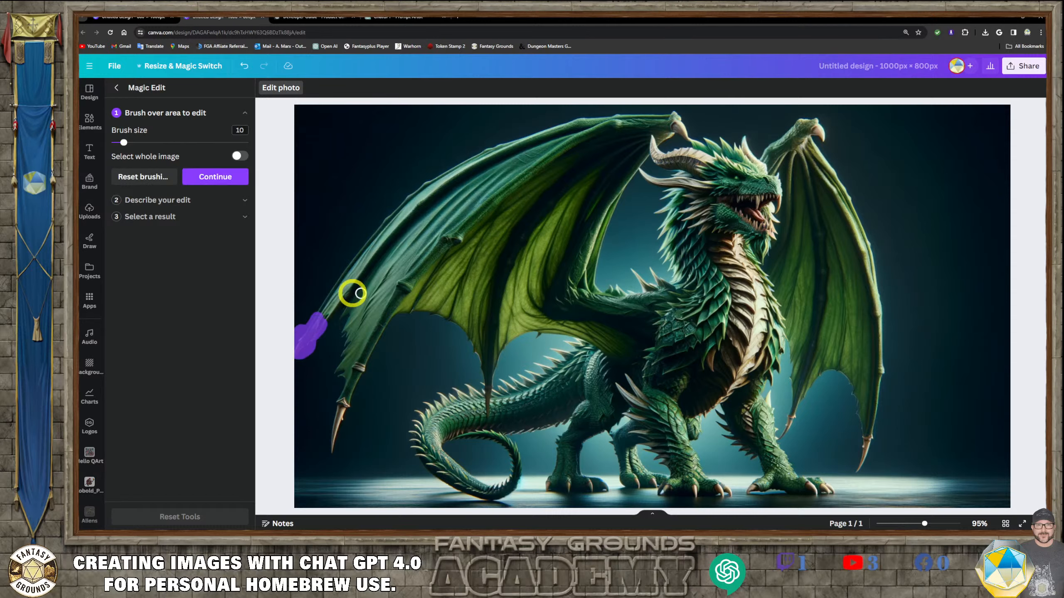
pyautogui.click(232, 177)
# - Describe the edit as “Dragon wing tip.”, generate results and preview the fourth variation
pyautogui.click(170, 169)
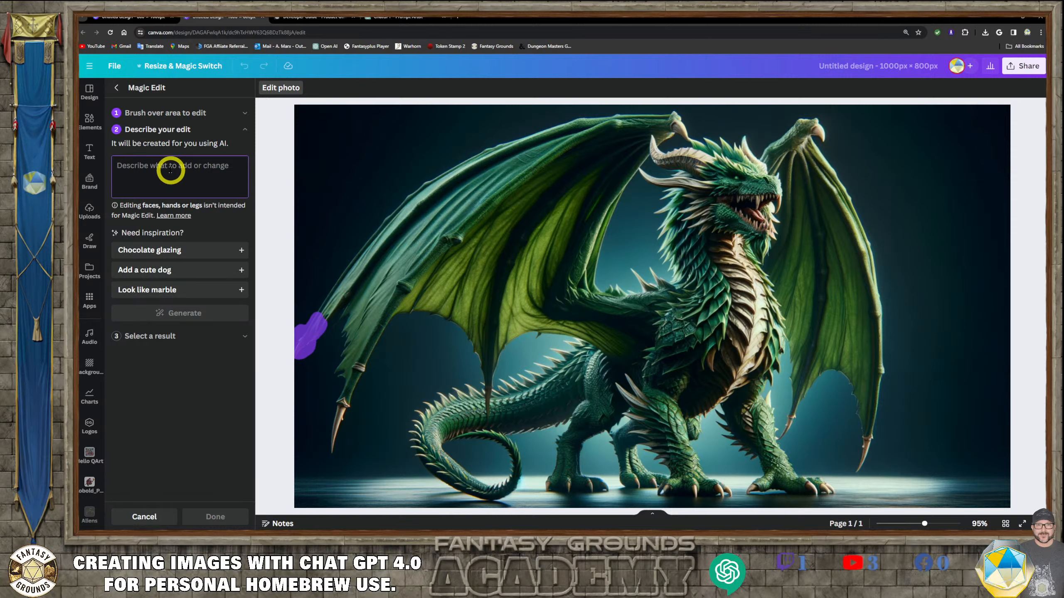
pyautogui.write('Bo')
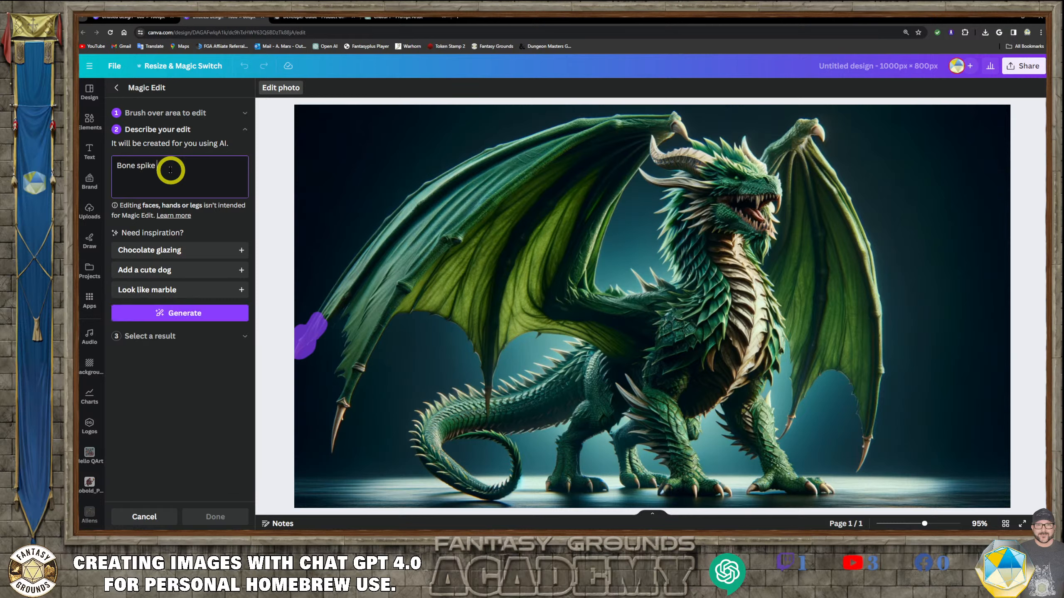
pyautogui.write('ne')
pyautogui.press('BackSpace')
pyautogui.press('BackSpace')
pyautogui.press('BackSpace')
pyautogui.press('BackSpace')
pyautogui.write('Wing tip')
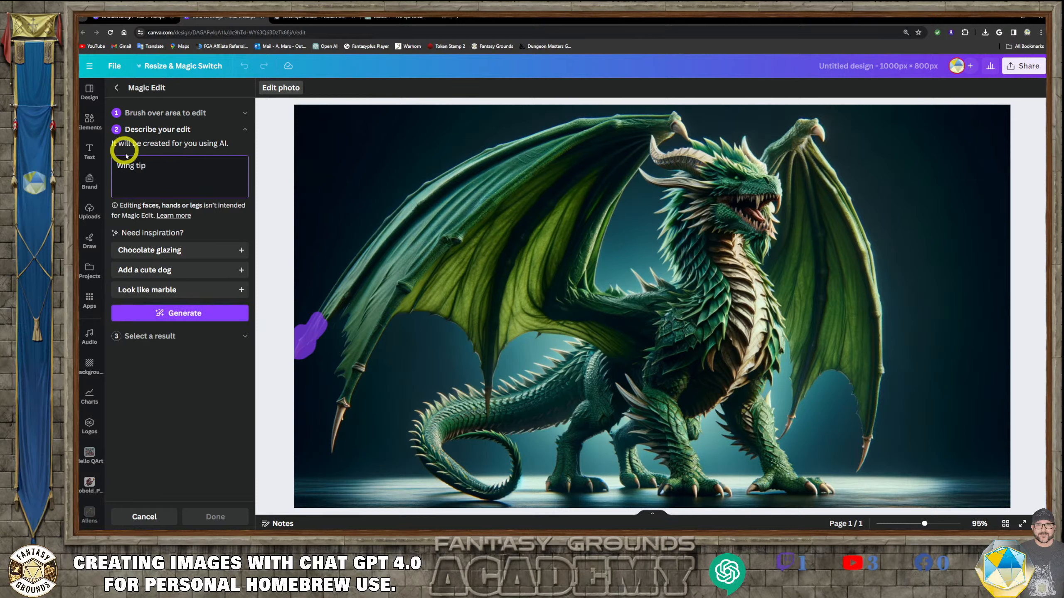
pyautogui.click(183, 180)
pyautogui.write('Dragon')
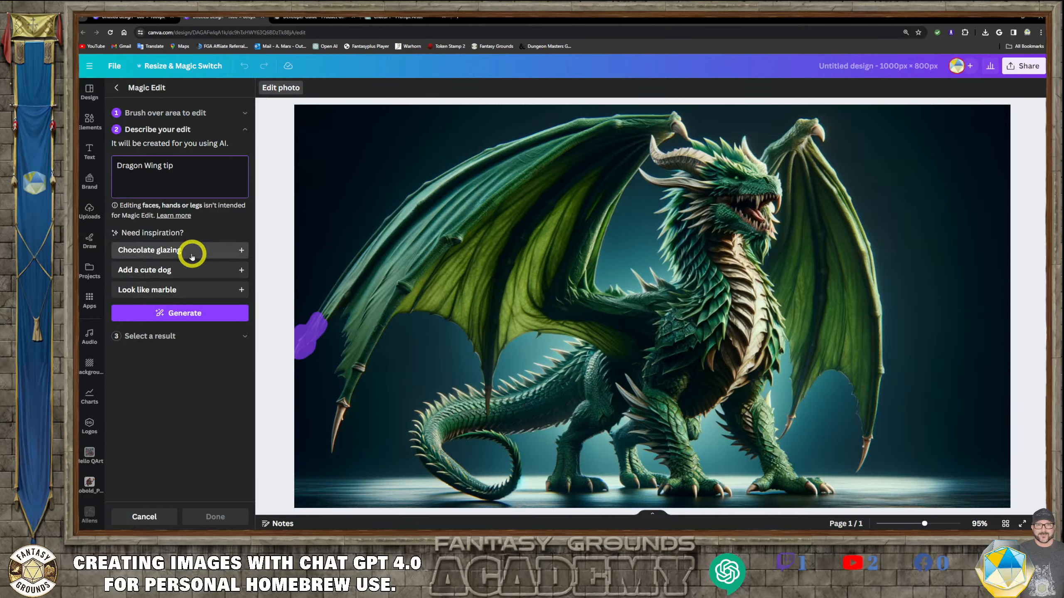
pyautogui.click(153, 178)
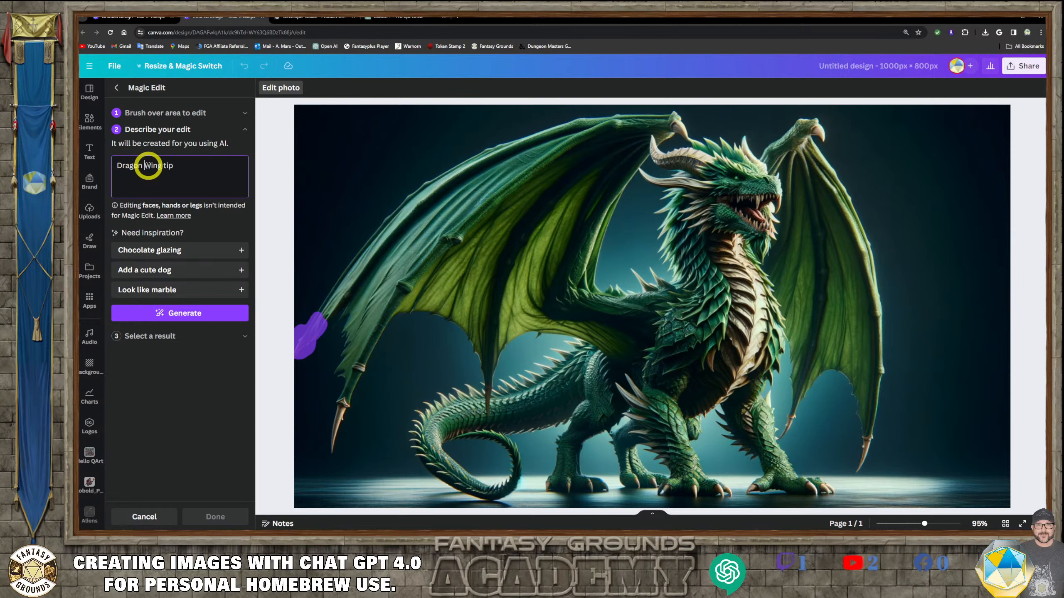
pyautogui.click(151, 167)
pyautogui.press('BackSpace')
pyautogui.press('BackSpace')
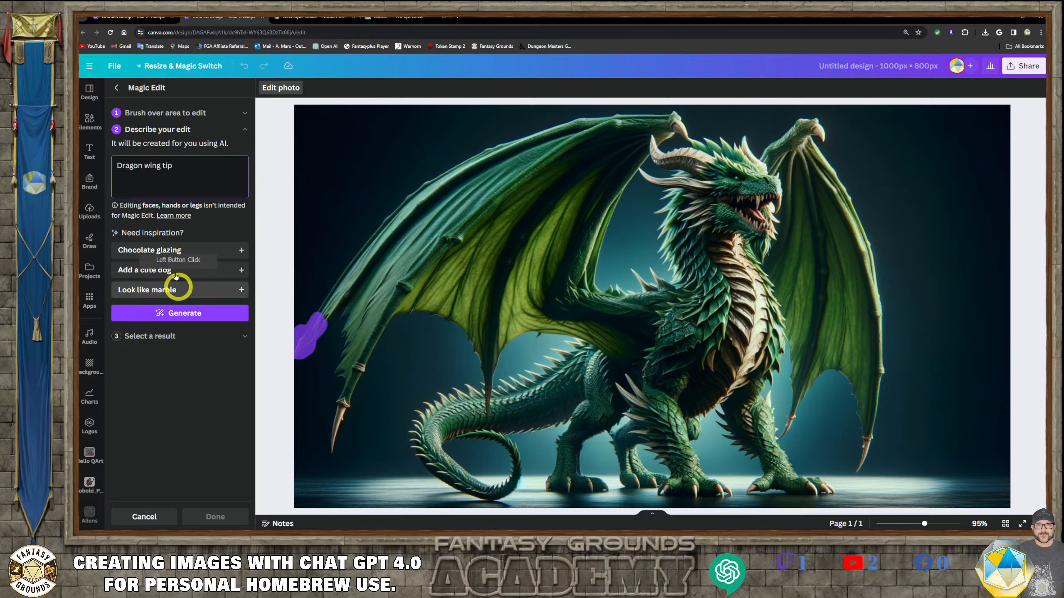
pyautogui.click(198, 173)
pyautogui.write('.')
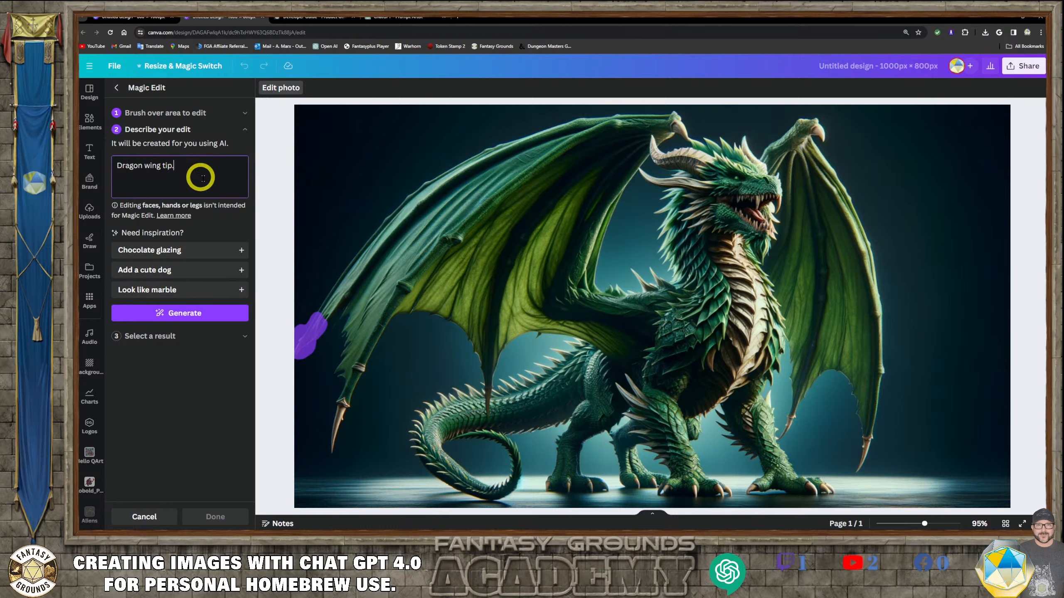
pyautogui.click(198, 313)
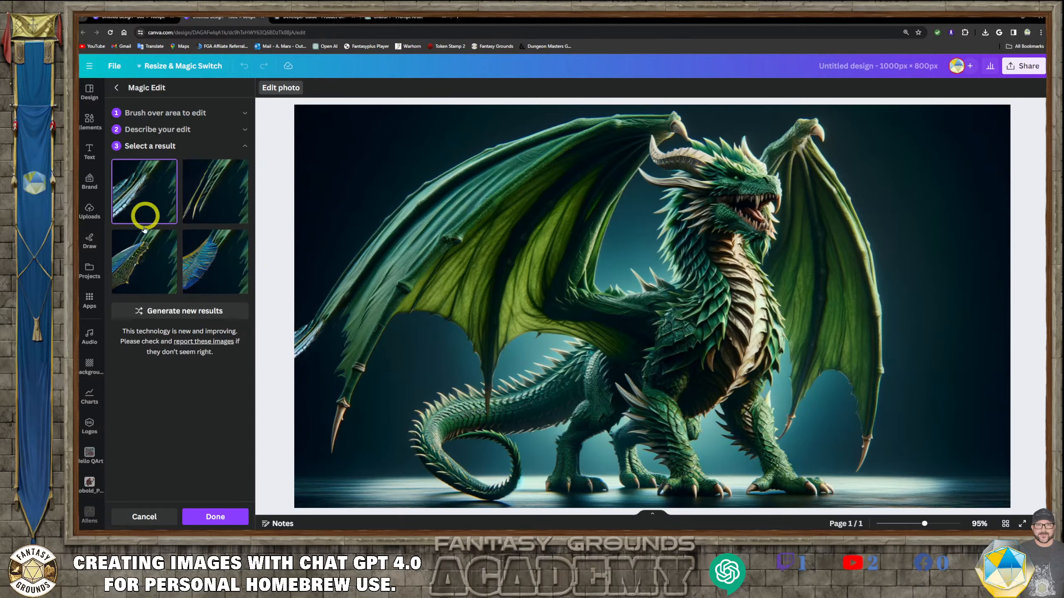
pyautogui.click(194, 311)
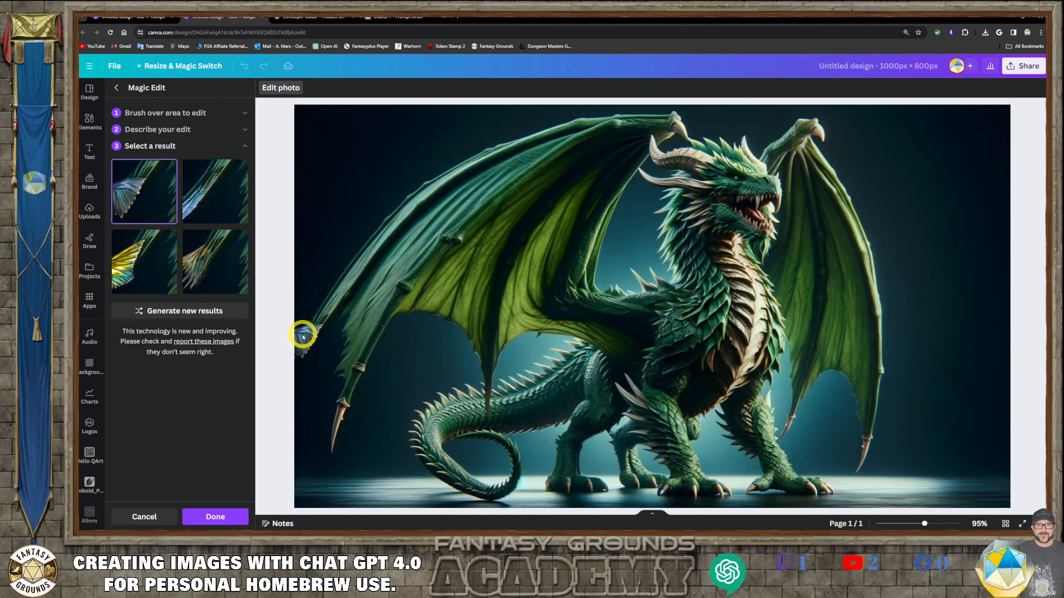
pyautogui.click(232, 283)
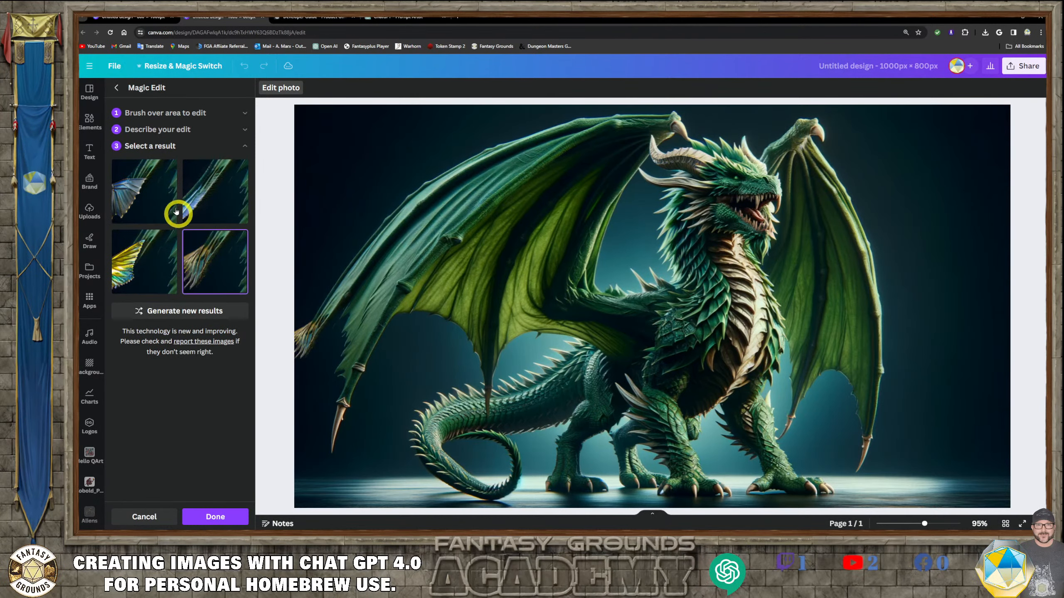
# - Return to brushing, set the brush size to 7, extend the wing tip mask and leave Magic Edit
pyautogui.click(163, 113)
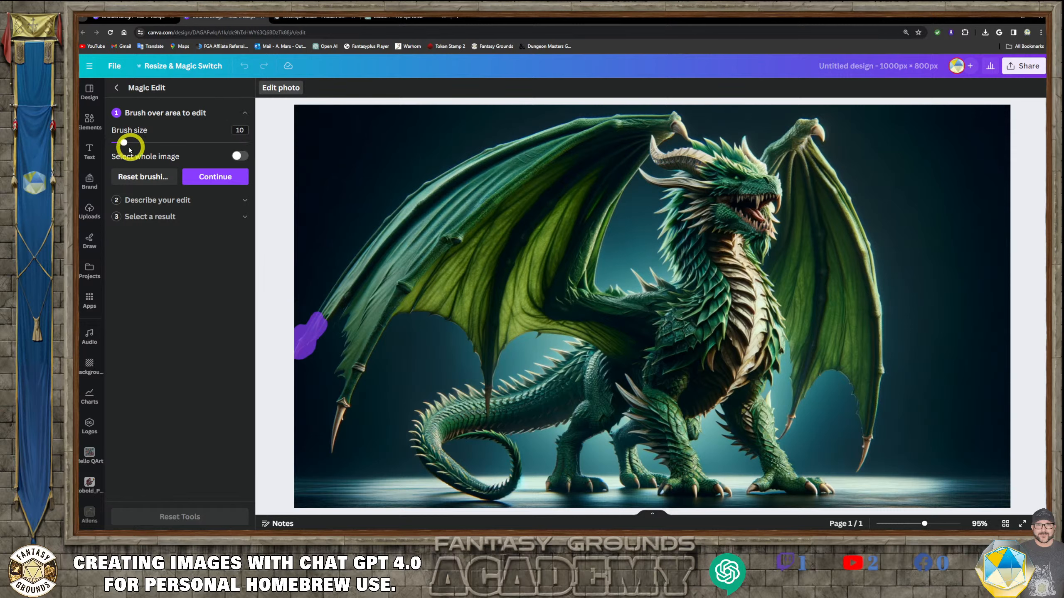
pyautogui.moveTo(123, 144); pyautogui.dragTo(121, 143)
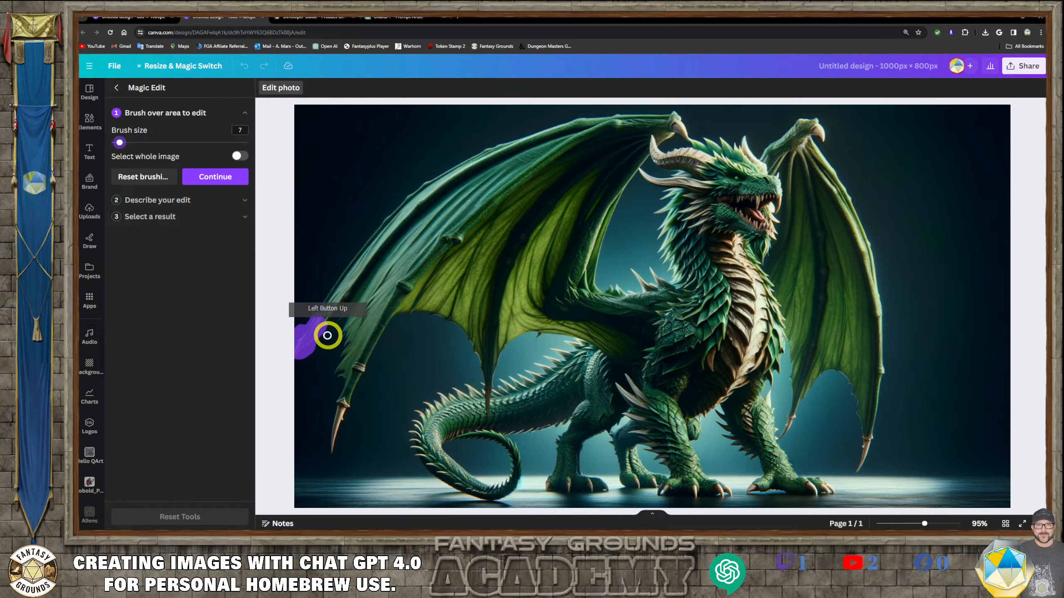
pyautogui.moveTo(323, 322)
pyautogui.mouseDown()
pyautogui.moveTo(310, 335)
pyautogui.moveTo(321, 311)
pyautogui.mouseUp()
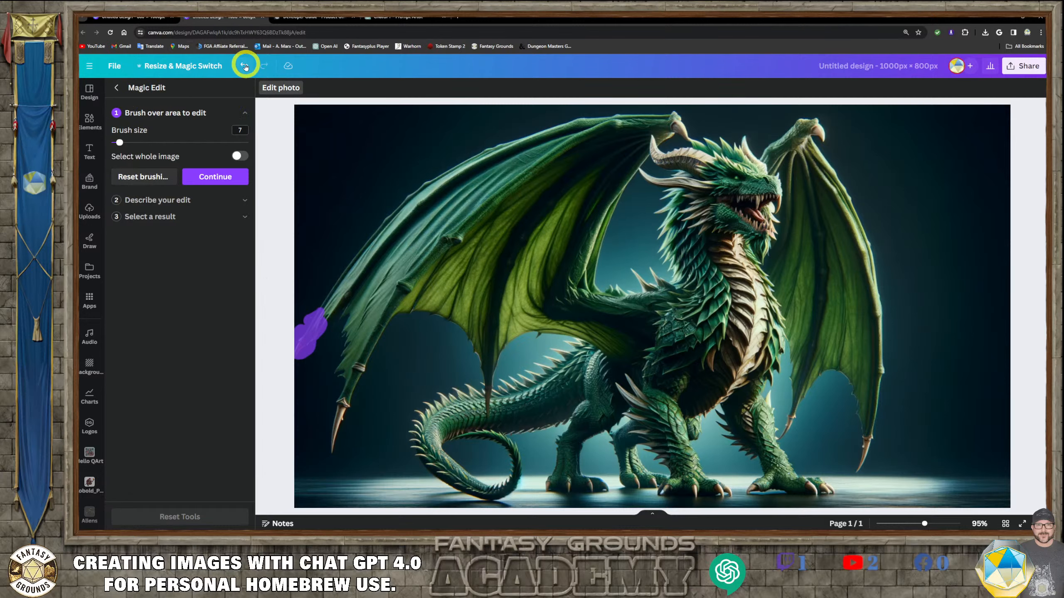
pyautogui.click(116, 87)
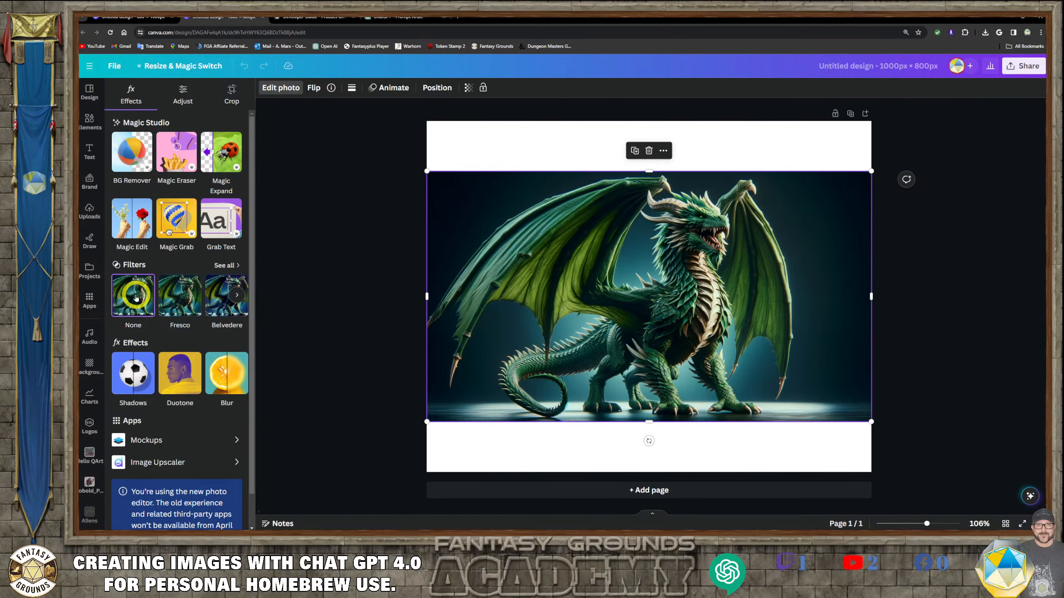
# - Reopen Magic Edit, set the brush size to 9, zoom in and brush over the left wing tip
pyautogui.click(131, 230)
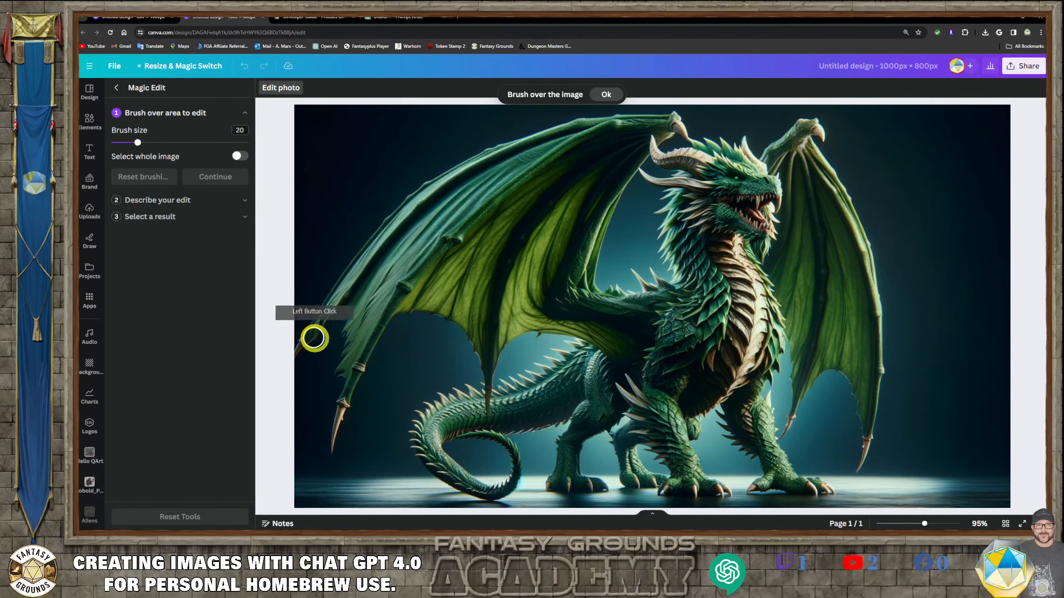
pyautogui.moveTo(137, 144); pyautogui.dragTo(123, 143)
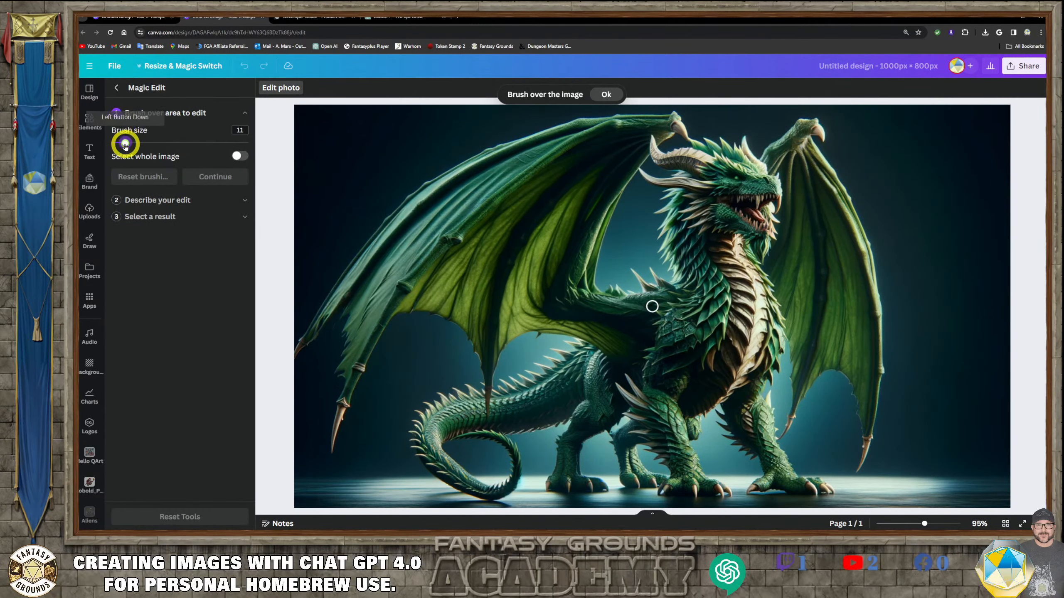
pyautogui.scroll(3, 340, 419)
pyautogui.scroll(3, 341, 421)
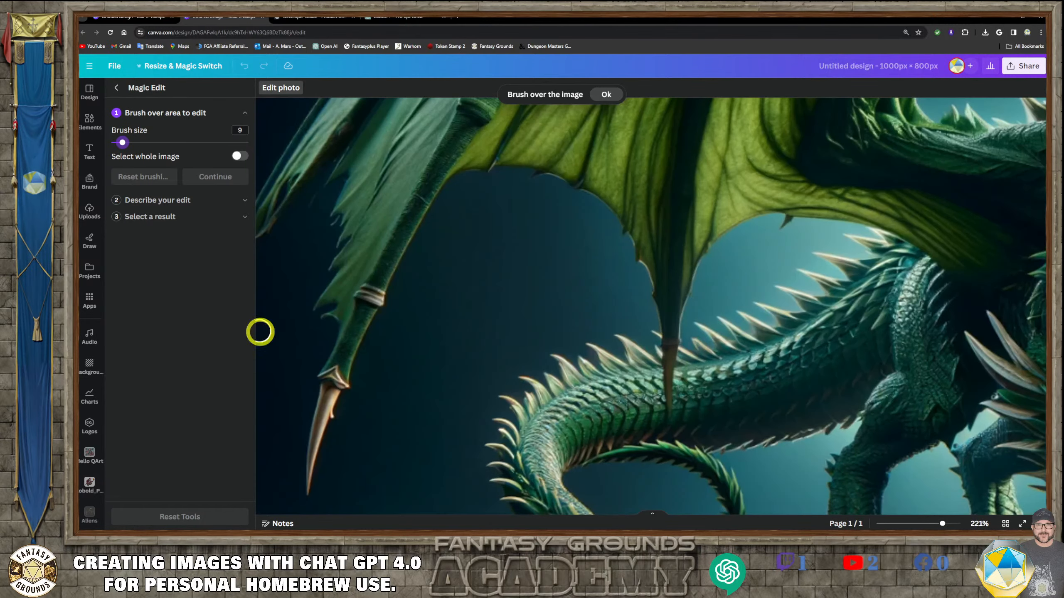
pyautogui.scroll(-3, 267, 322)
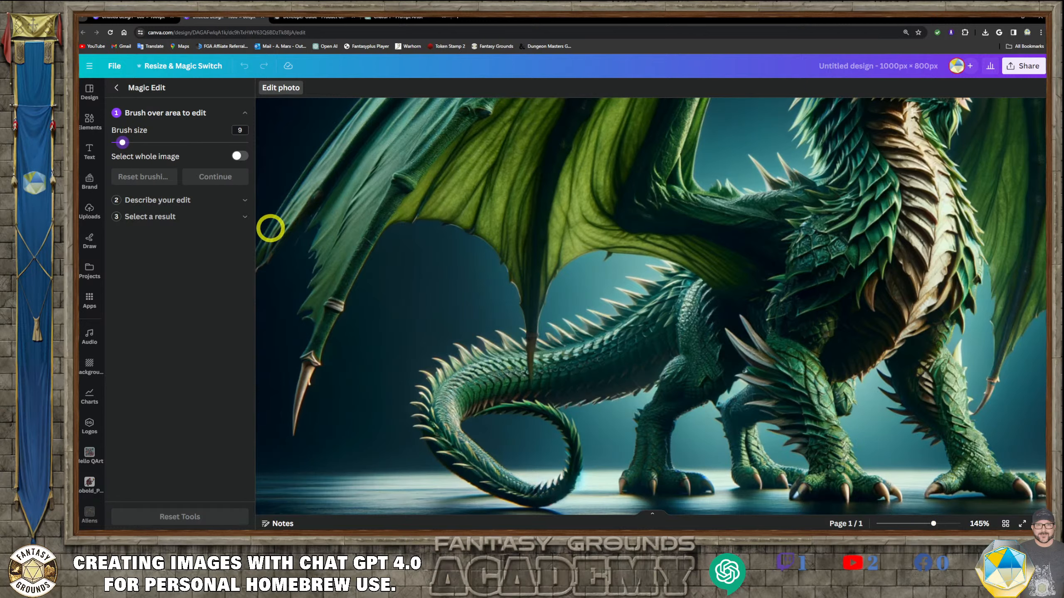
pyautogui.moveTo(273, 229)
pyautogui.mouseDown()
pyautogui.moveTo(256, 273)
pyautogui.moveTo(280, 219)
pyautogui.mouseUp()
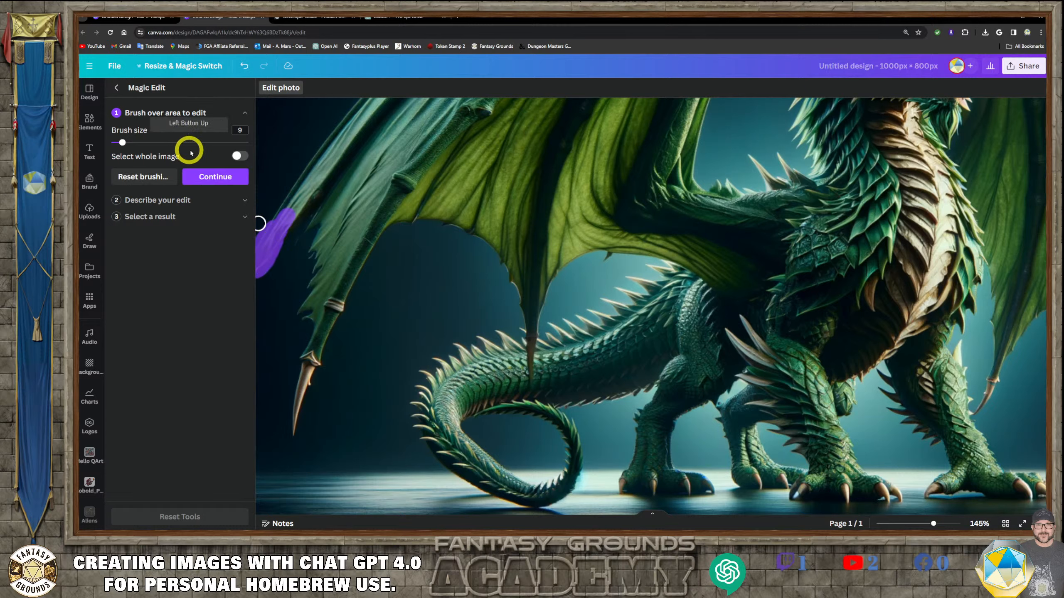
# - Describe the edit as “bone wing tip” and generate results
pyautogui.click(209, 178)
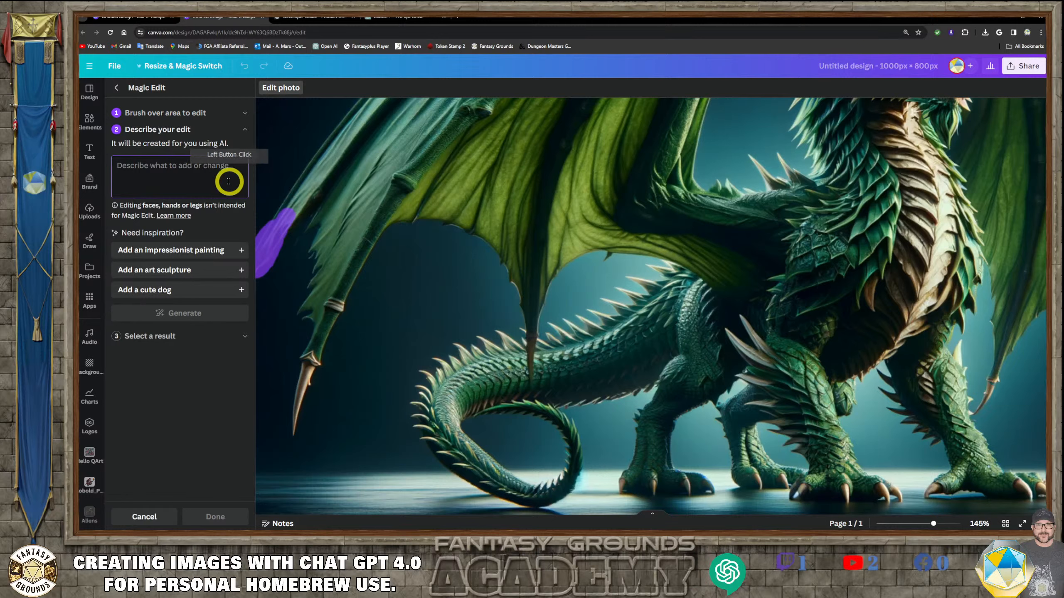
pyautogui.click(191, 172)
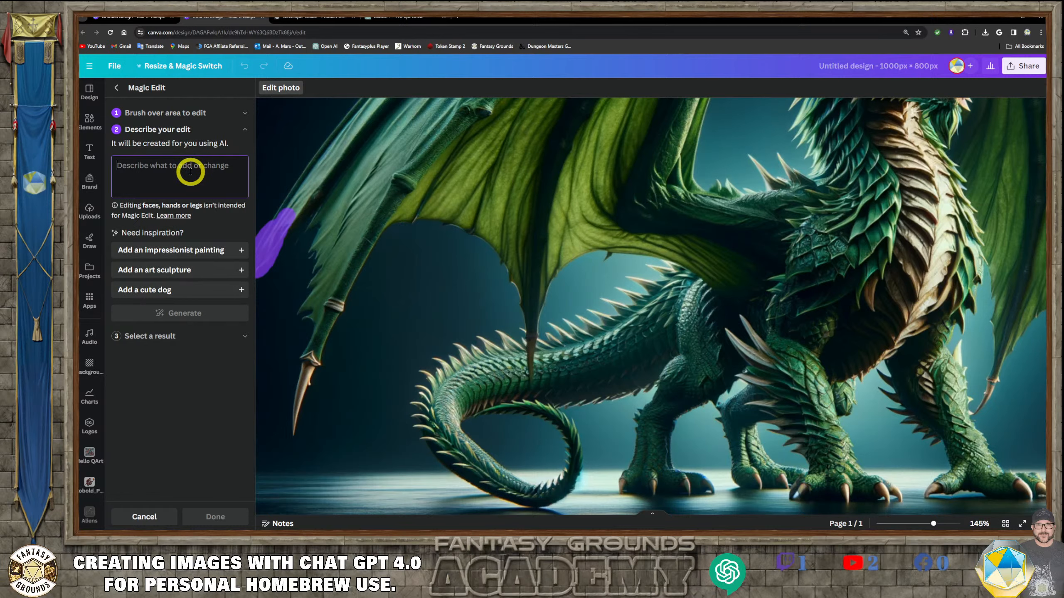
pyautogui.write('bone wing tip')
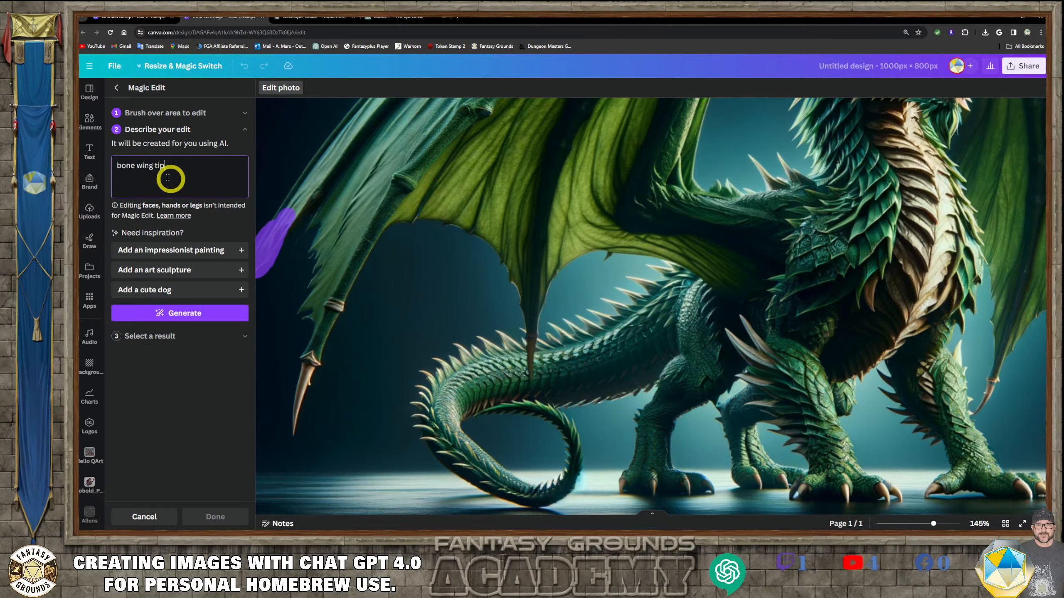
pyautogui.click(192, 313)
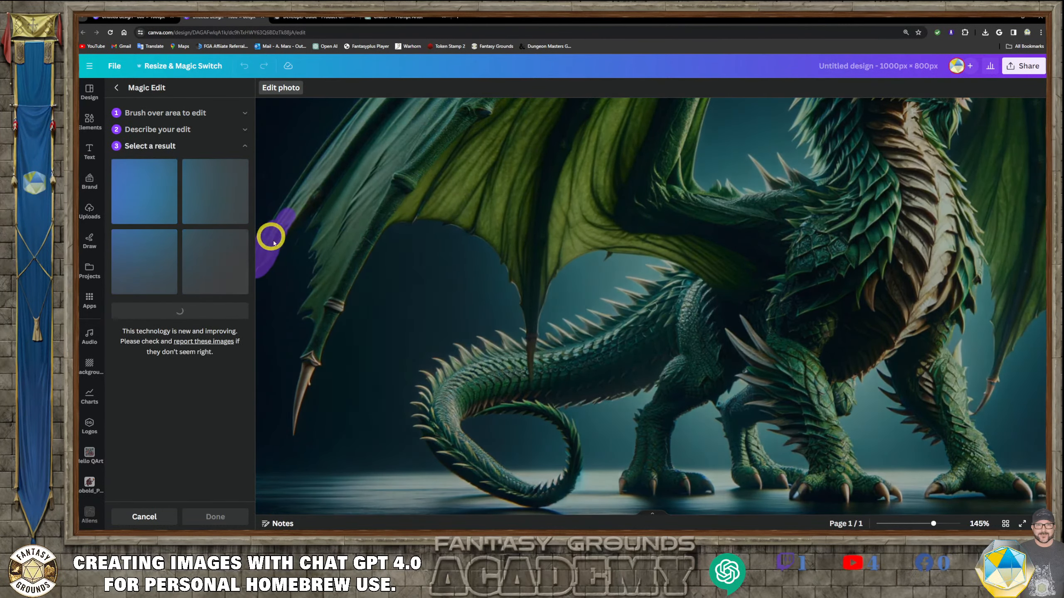
# - Compare the generated bone wing tip variations and leave Magic Edit without applying them
pyautogui.scroll(-2, 281, 251)
pyautogui.scroll(2, 294, 331)
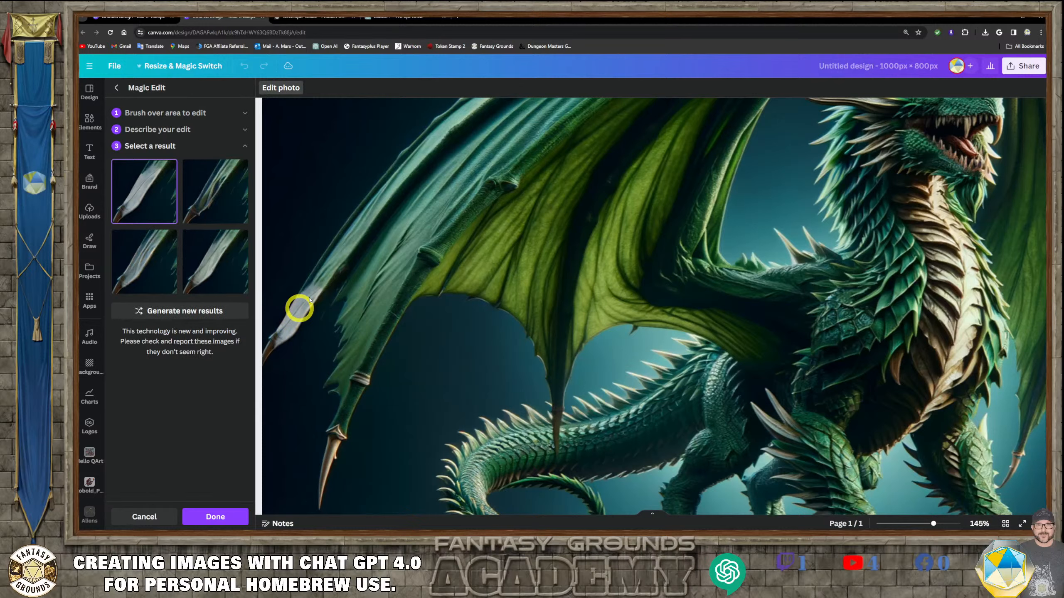
pyautogui.click(116, 91)
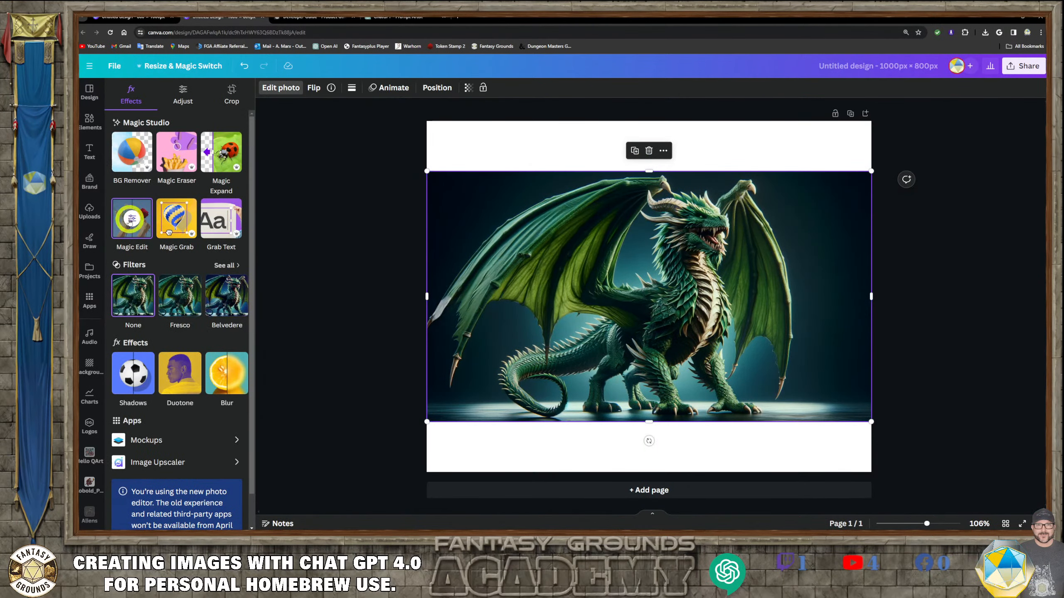
pyautogui.click(129, 218)
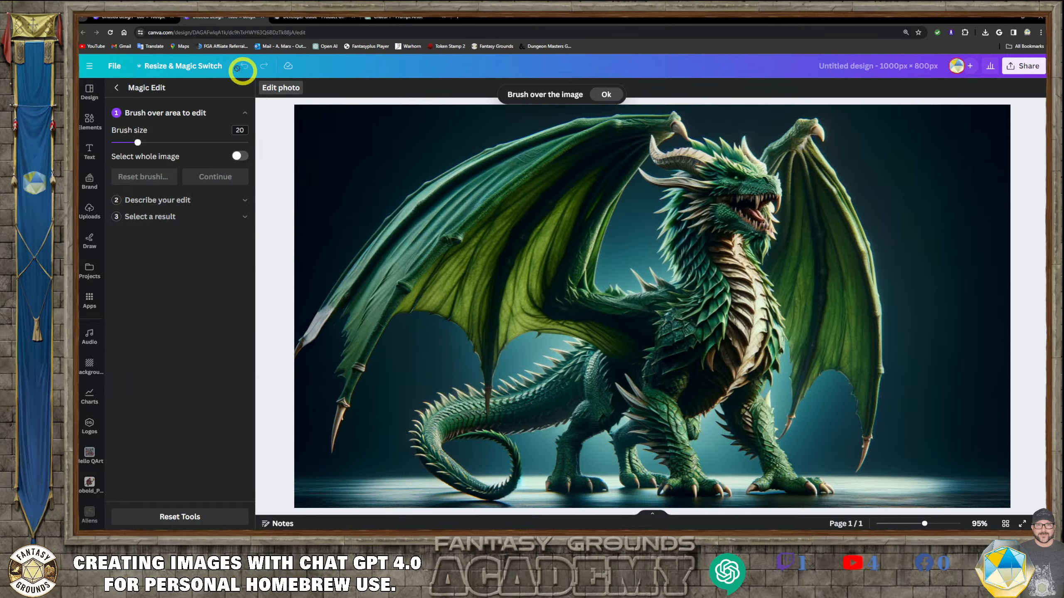
pyautogui.moveTo(138, 143); pyautogui.dragTo(124, 142)
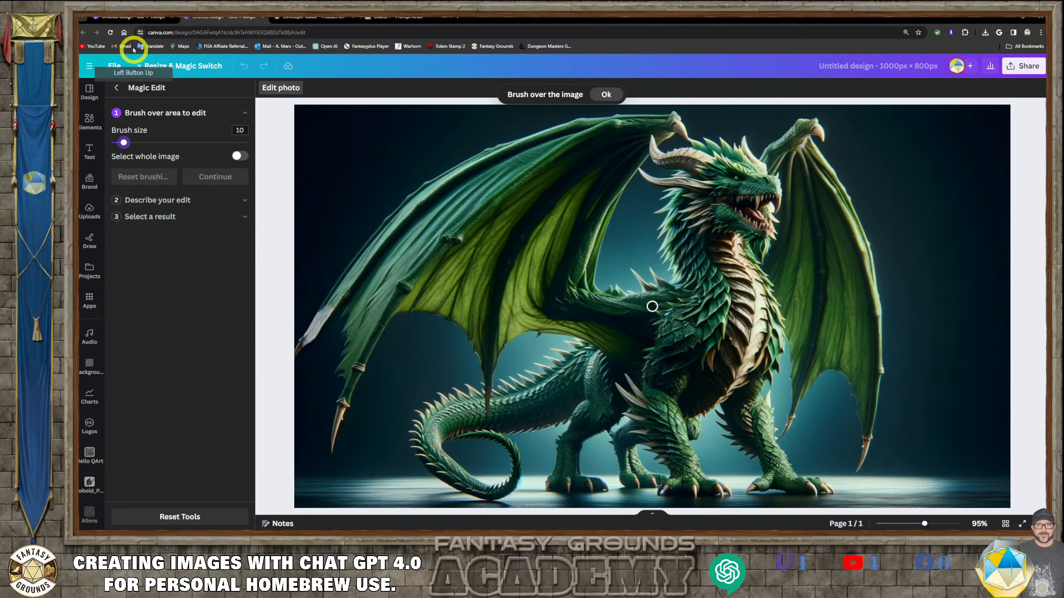
pyautogui.click(110, 33)
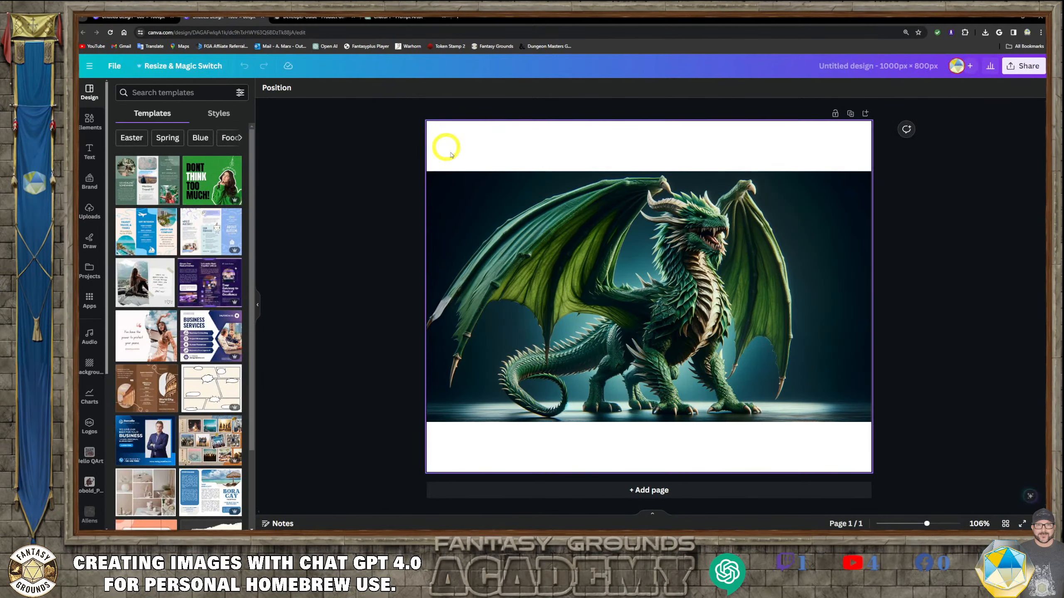
# - Reopen Magic Edit on the dragon image, set the brush size to 6, zoom in and brush over the left wing tip
pyautogui.click(483, 231)
pyautogui.click(284, 90)
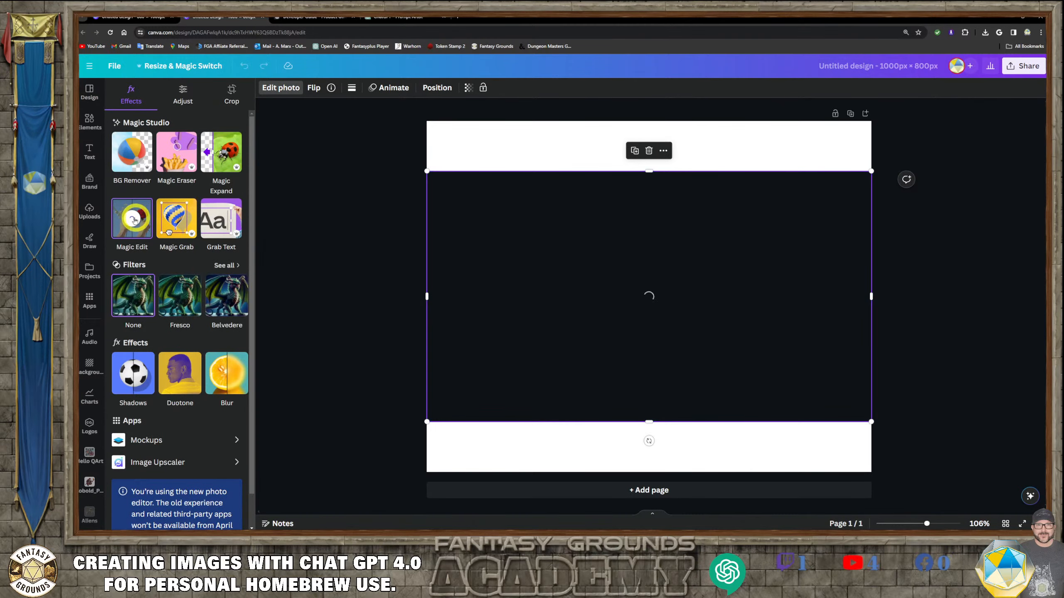
pyautogui.click(131, 219)
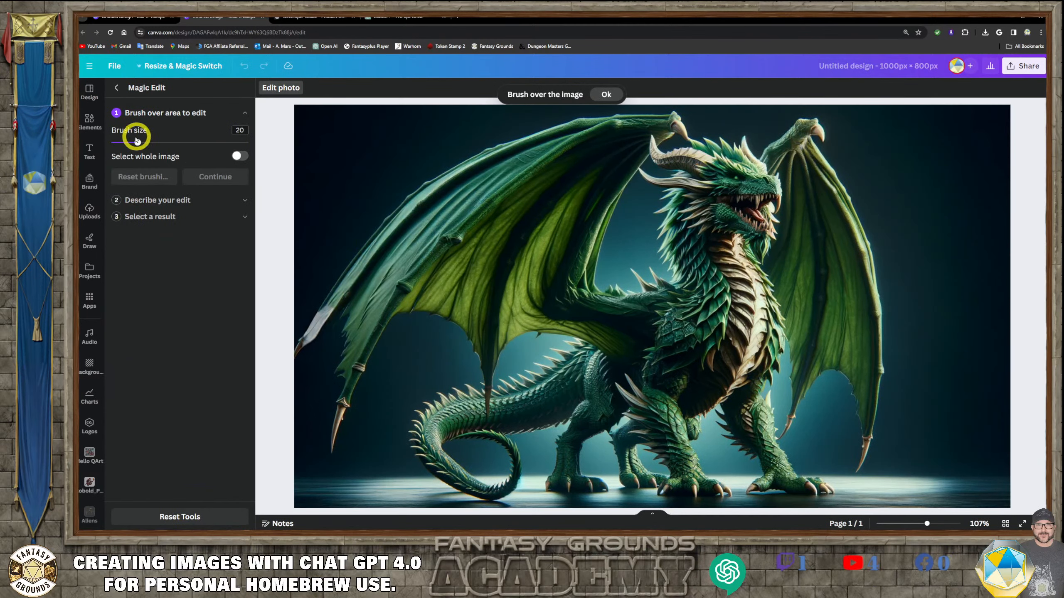
pyautogui.moveTo(128, 143); pyautogui.dragTo(118, 143)
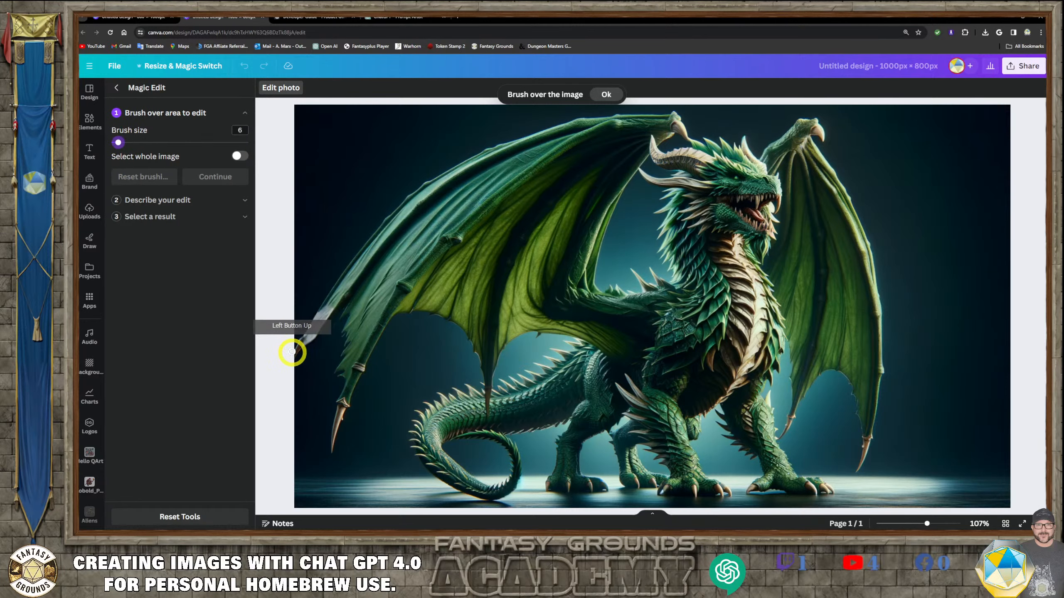
pyautogui.scroll(3, 304, 362)
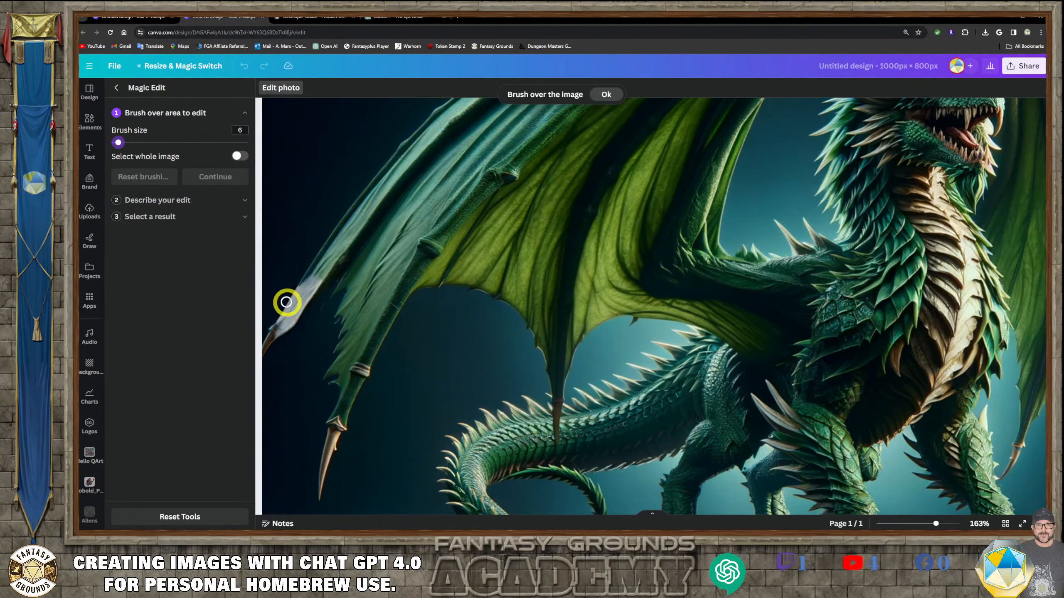
pyautogui.moveTo(296, 291)
pyautogui.mouseDown()
pyautogui.moveTo(263, 355)
pyautogui.moveTo(318, 273)
pyautogui.mouseUp()
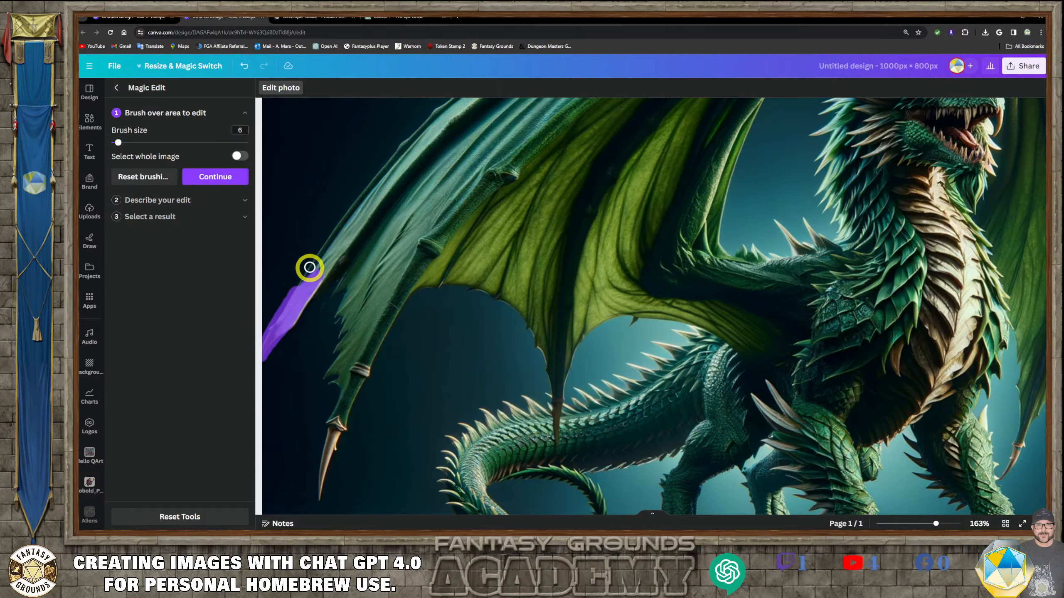
# - Describe the edit as “Dragon wing tip.” and generate results
pyautogui.click(216, 179)
pyautogui.click(158, 169)
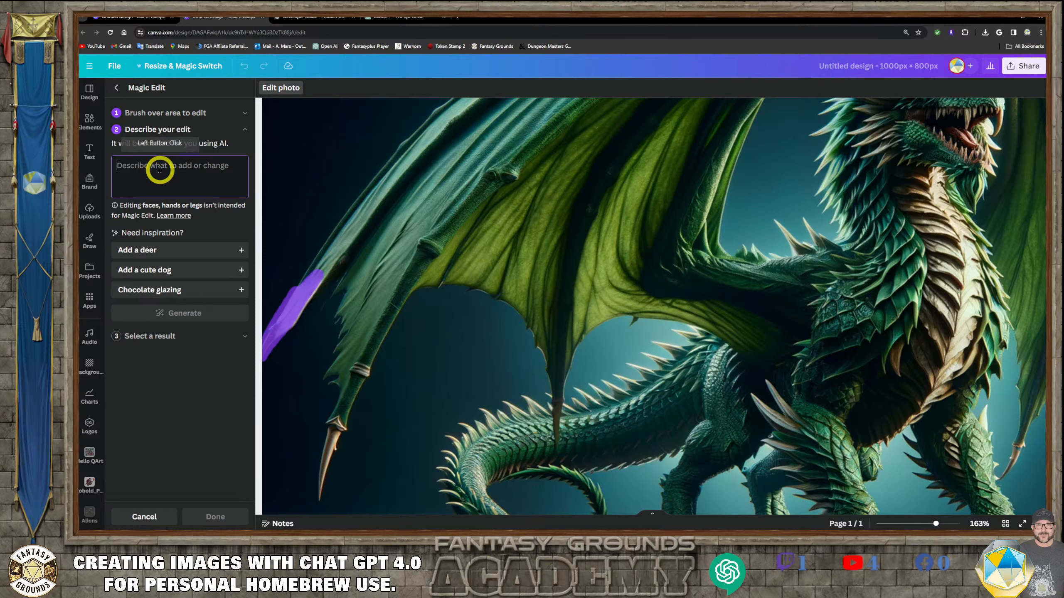
pyautogui.write('Dragon wing tip.')
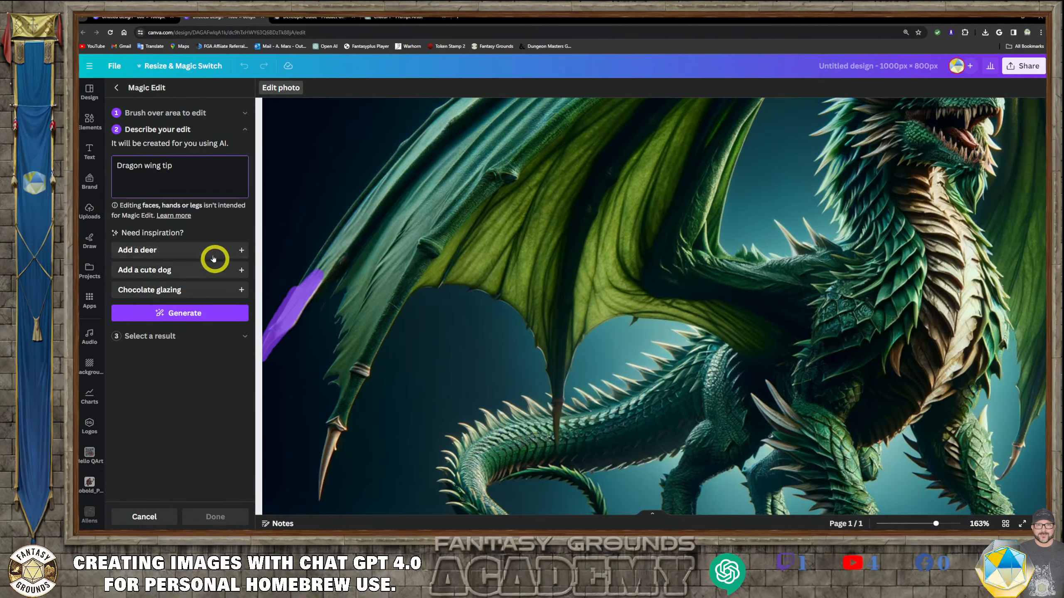
pyautogui.click(202, 312)
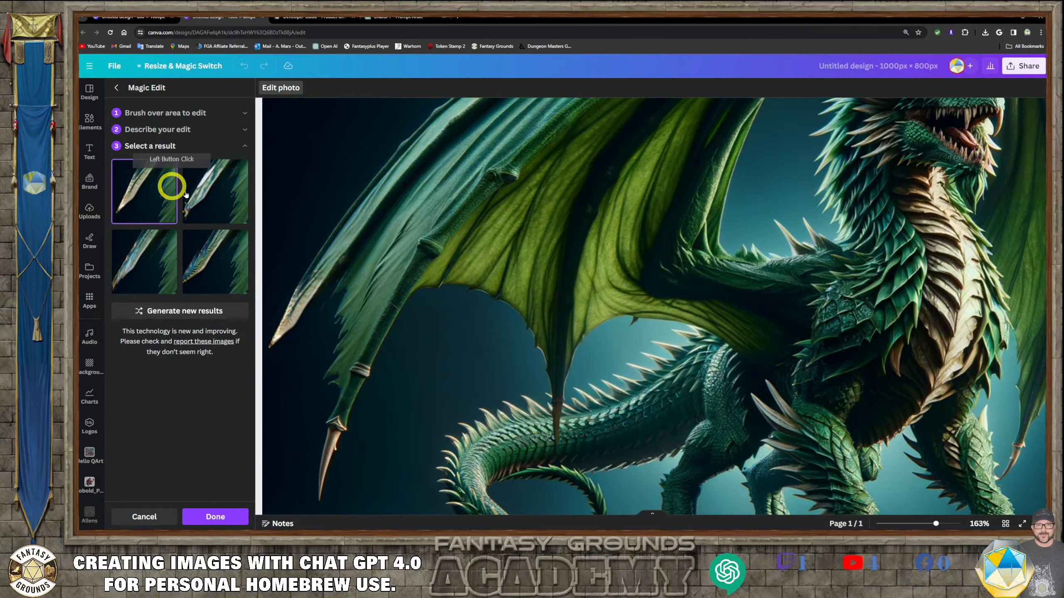
# - Compare the wing tip variations, generate new results and leave Magic Edit without applying any
pyautogui.click(223, 189)
pyautogui.click(236, 278)
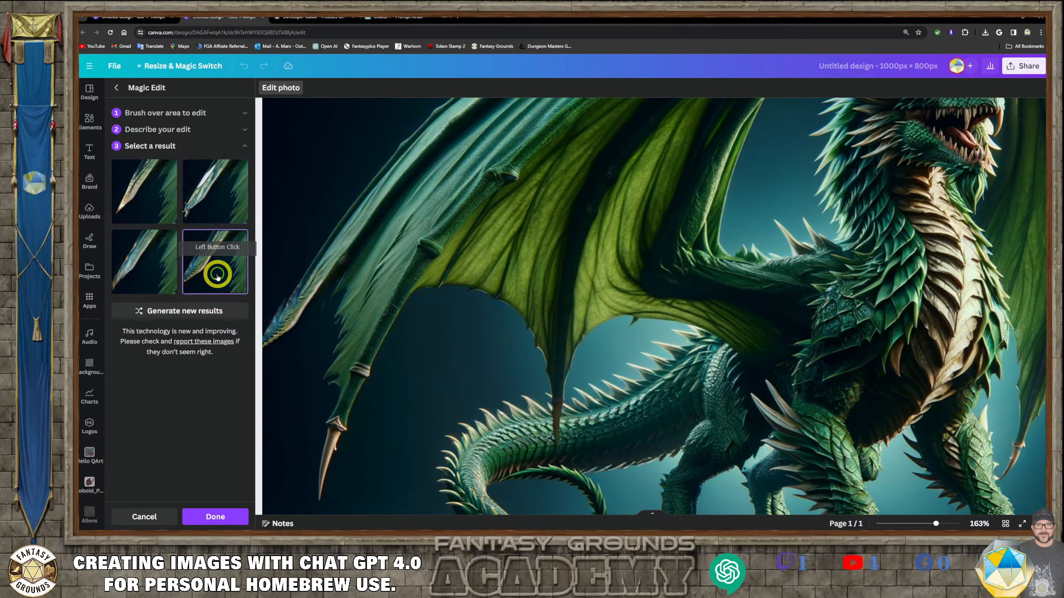
pyautogui.click(143, 267)
pyautogui.click(143, 204)
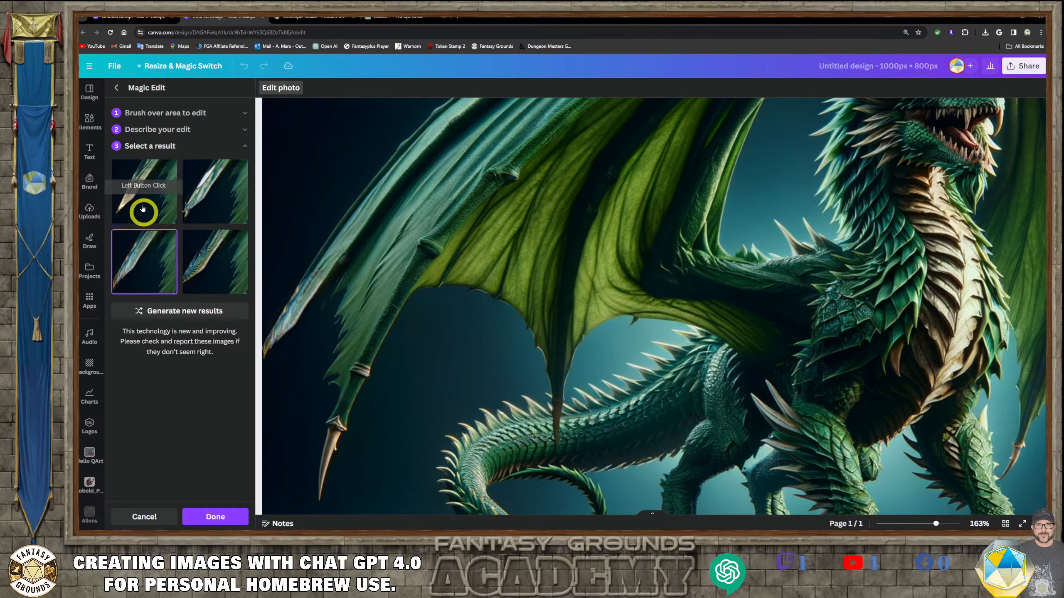
pyautogui.click(204, 309)
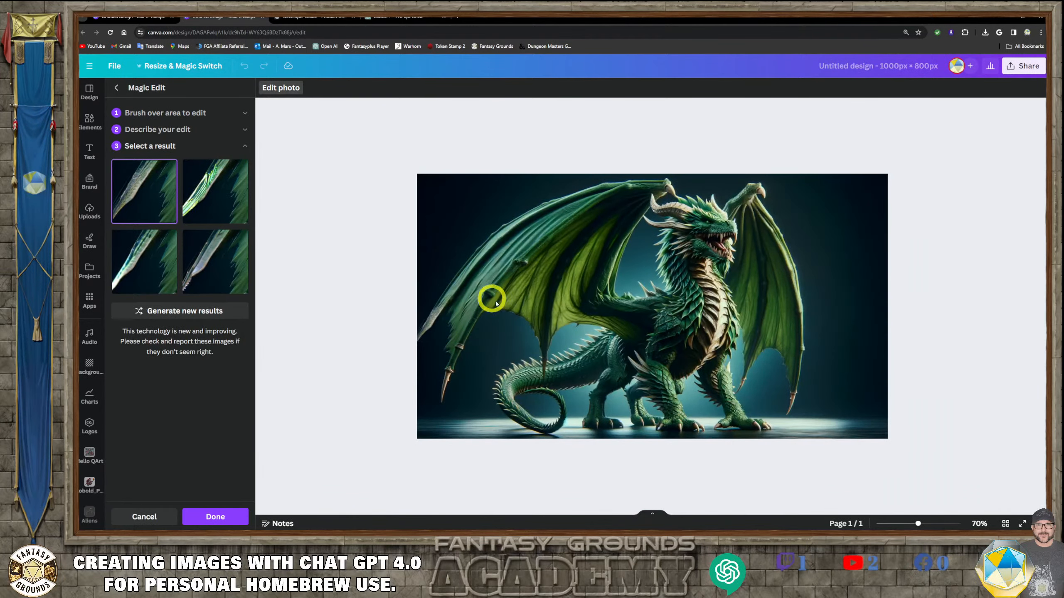
pyautogui.click(389, 250)
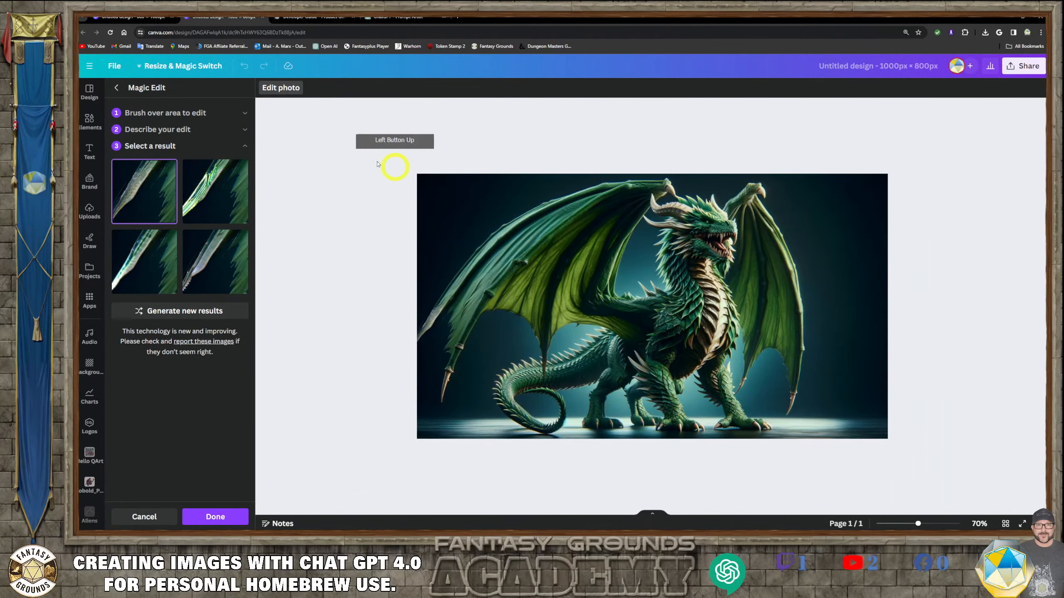
pyautogui.click(118, 89)
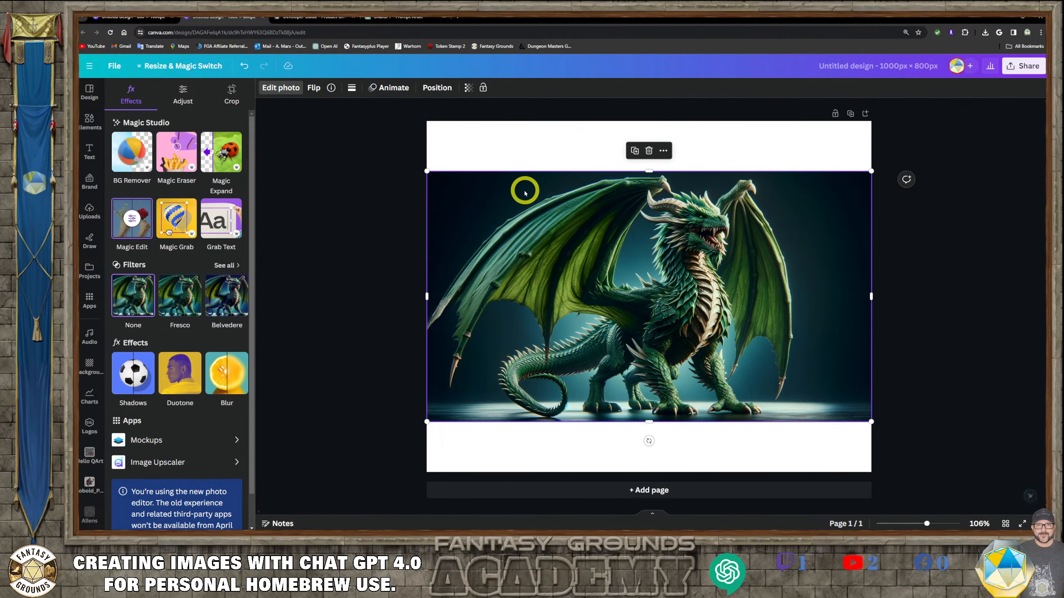
# - Delete the dragon image from the page
pyautogui.moveTo(524, 191); pyautogui.dragTo(520, 141)
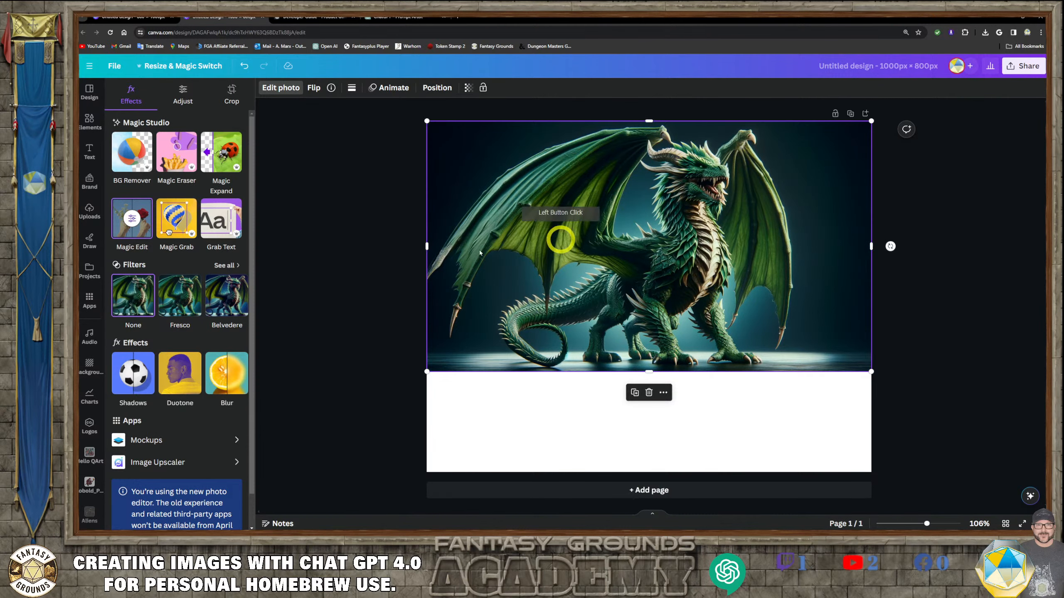
pyautogui.click(245, 67)
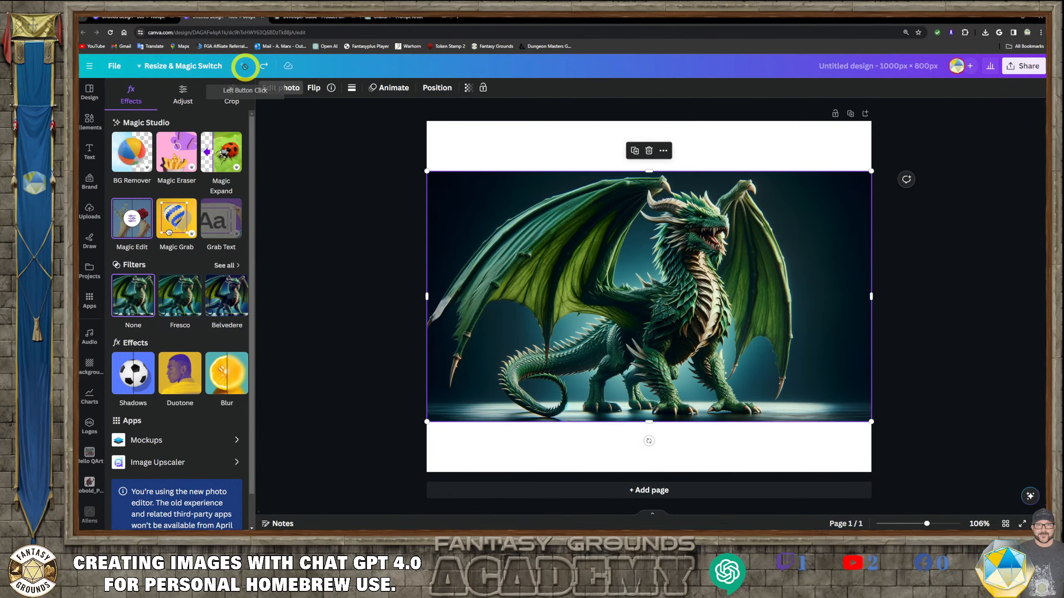
pyautogui.click(649, 151)
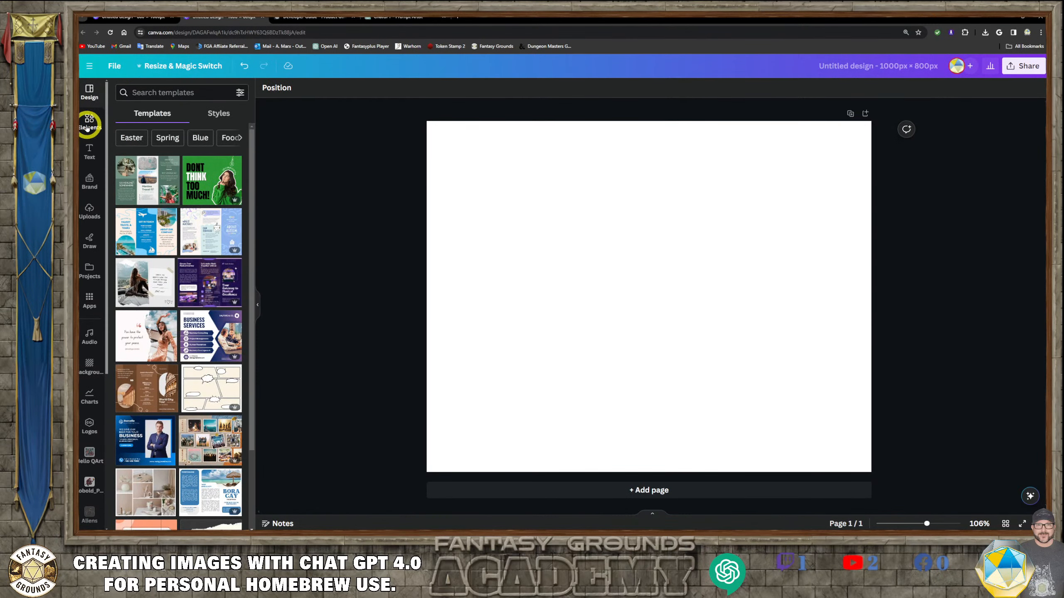
# - Add the uploaded green dragon image to the page and position it on the canvas
pyautogui.click(89, 211)
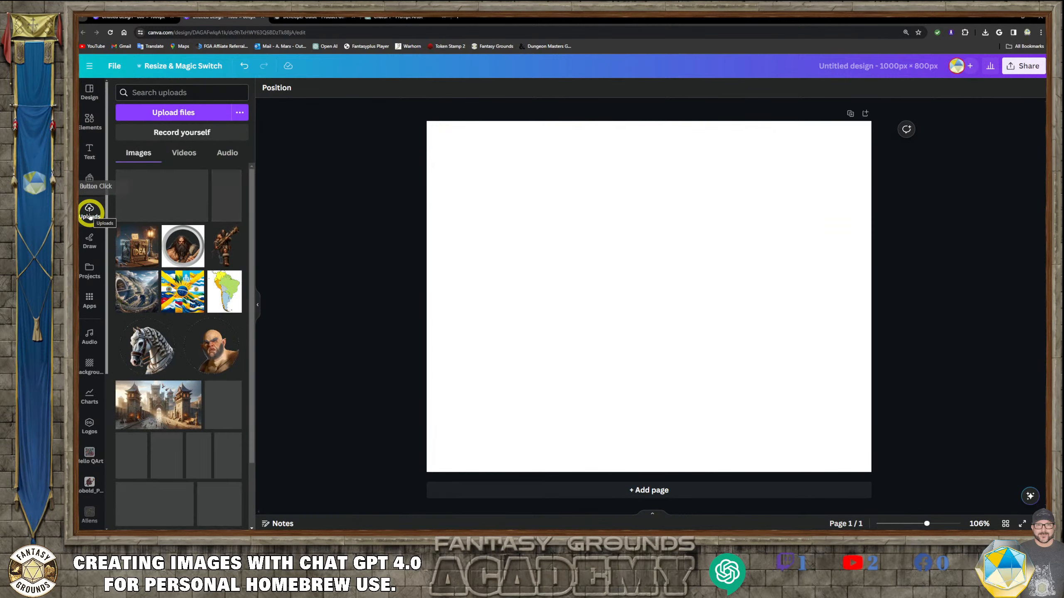
pyautogui.click(161, 195)
pyautogui.moveTo(528, 263); pyautogui.dragTo(539, 193)
pyautogui.moveTo(749, 306); pyautogui.dragTo(724, 349)
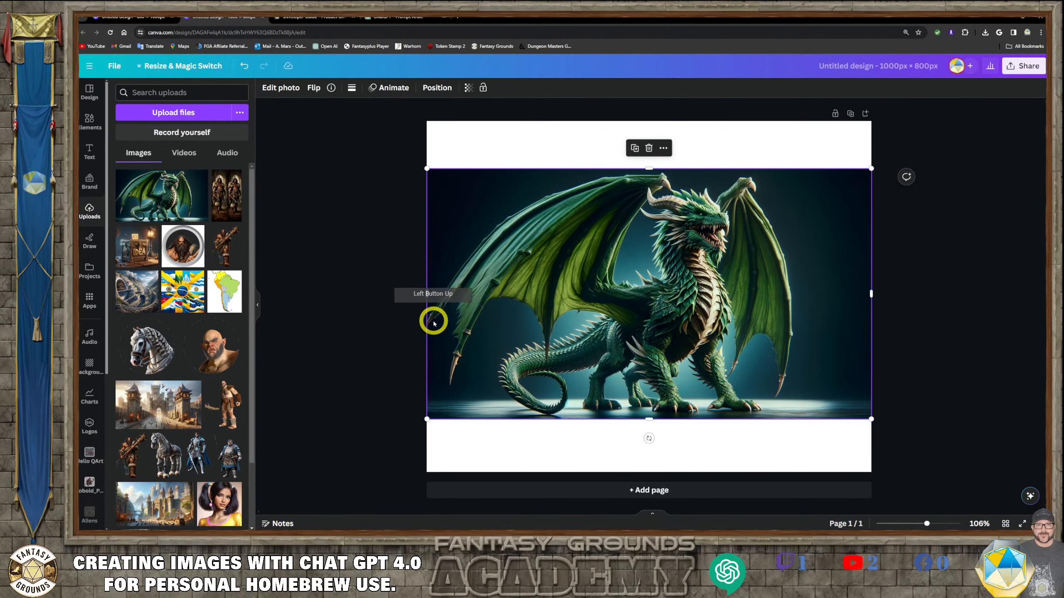
# - Duplicate the dragon image and crop the copy down to a small section around a wing claw
pyautogui.scroll(5, 432, 323)
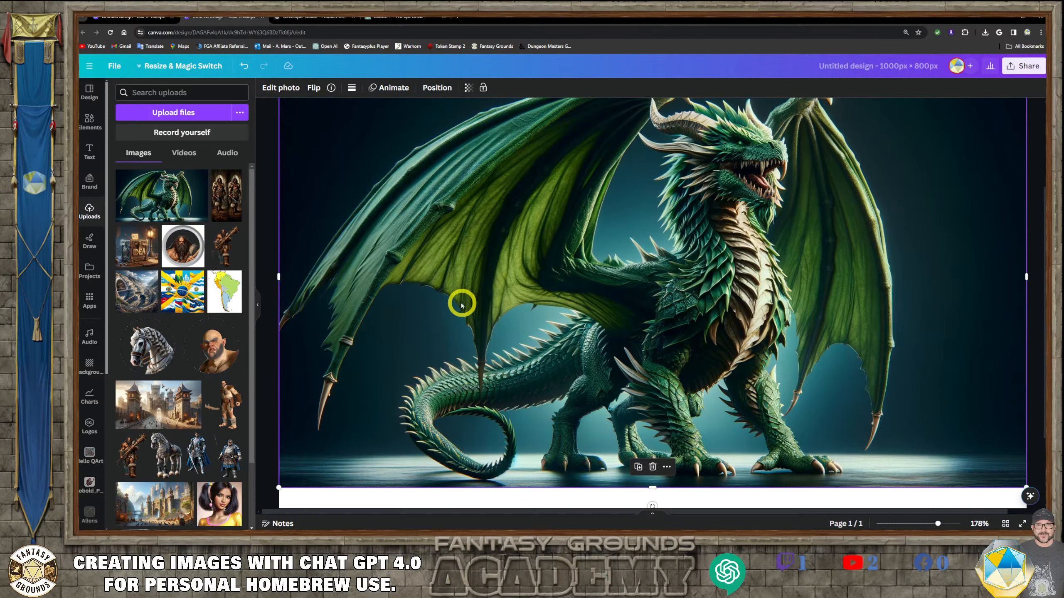
pyautogui.rightClick(450, 294)
pyautogui.click(527, 298)
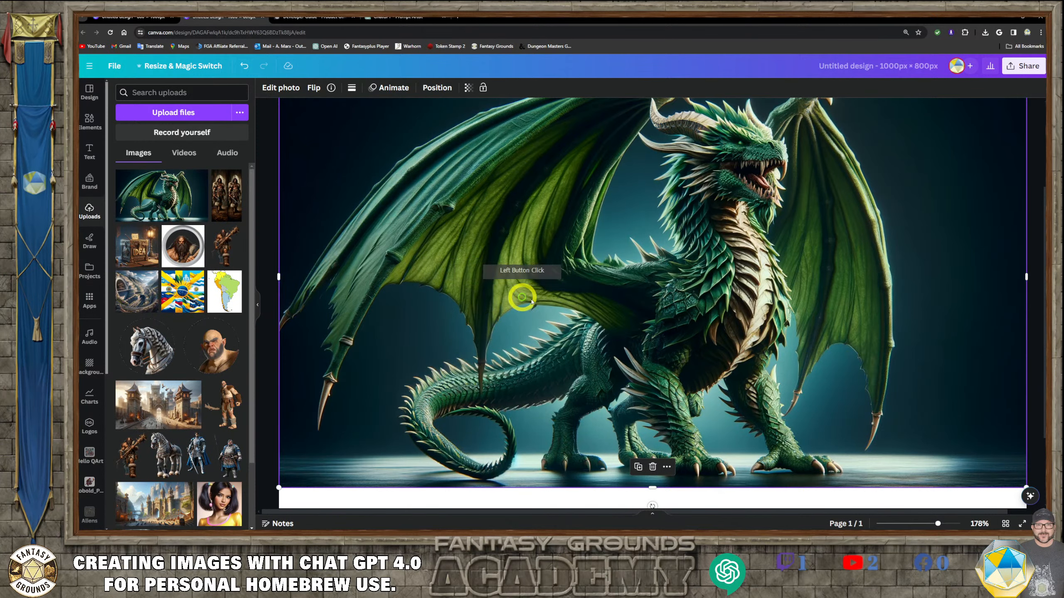
pyautogui.moveTo(534, 304); pyautogui.dragTo(508, 313)
pyautogui.moveTo(616, 120); pyautogui.dragTo(605, 277)
pyautogui.moveTo(714, 374); pyautogui.dragTo(715, 316)
pyautogui.moveTo(708, 270); pyautogui.dragTo(650, 303)
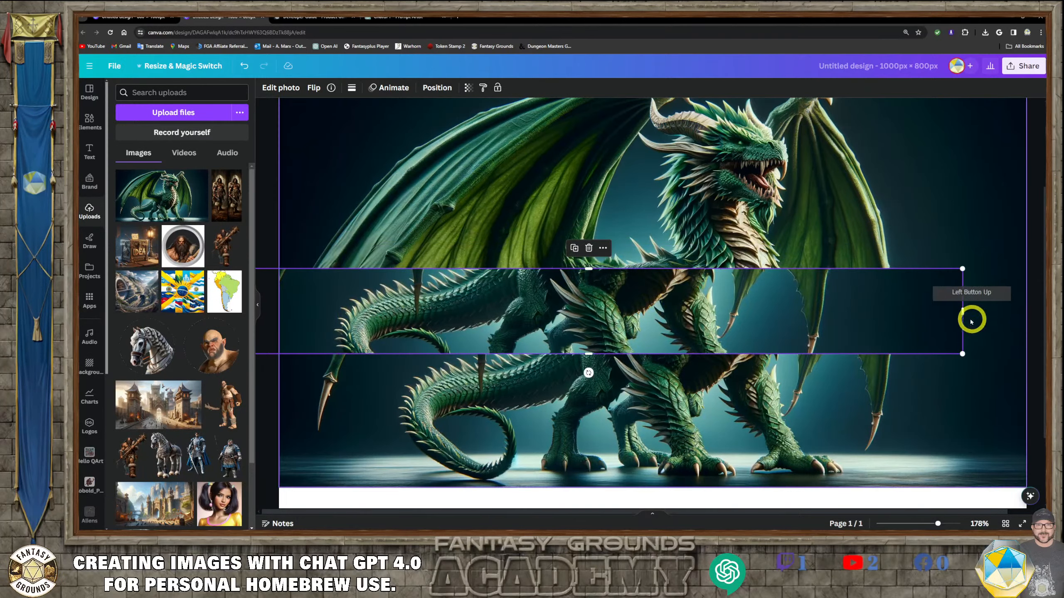
pyautogui.moveTo(967, 314); pyautogui.dragTo(515, 357)
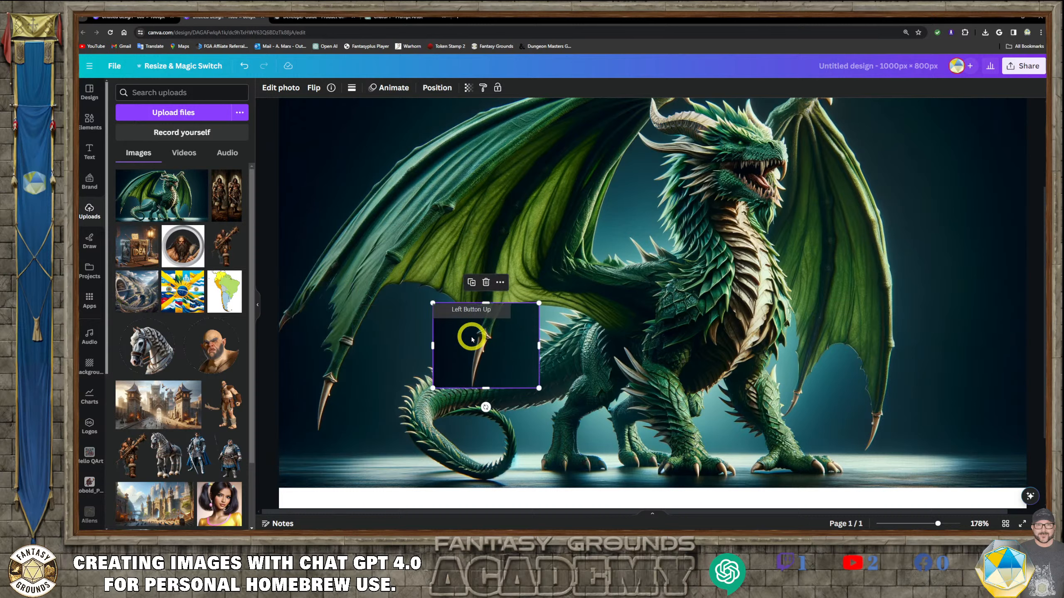
# - Remove the background from the cropped piece with BG Remover
pyautogui.click(469, 88)
pyautogui.click(294, 87)
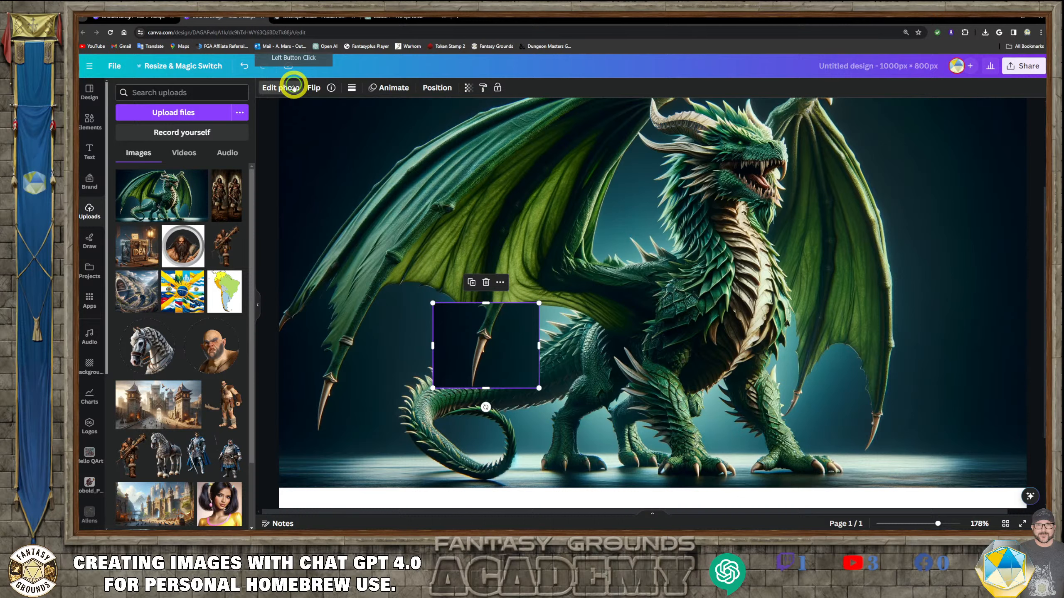
pyautogui.click(122, 156)
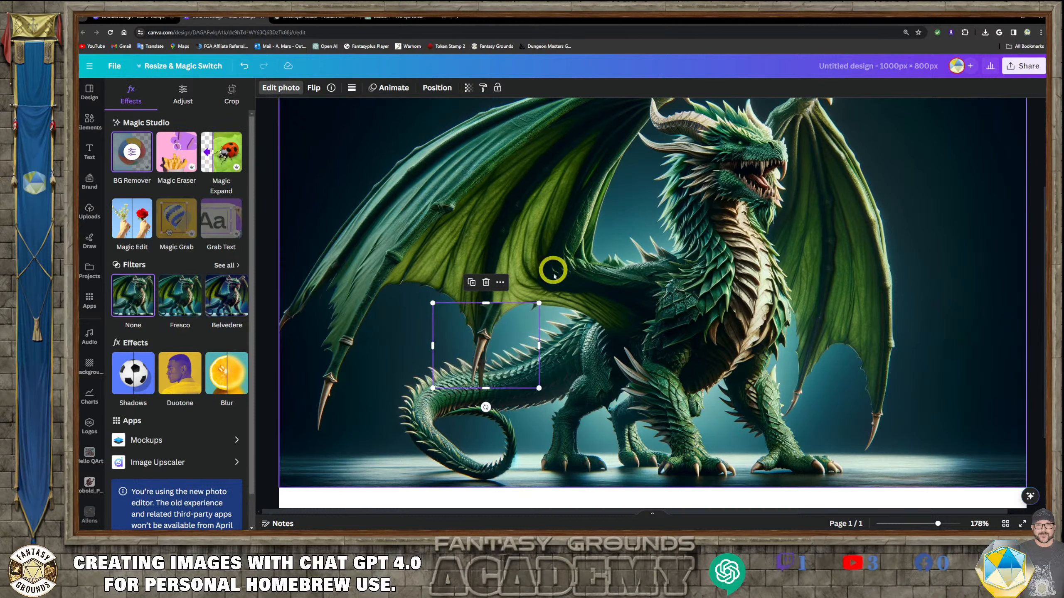
# - Move the cut-out piece onto the left wing tip and rotate it about 10° to follow the wing
pyautogui.moveTo(482, 345); pyautogui.dragTo(337, 313)
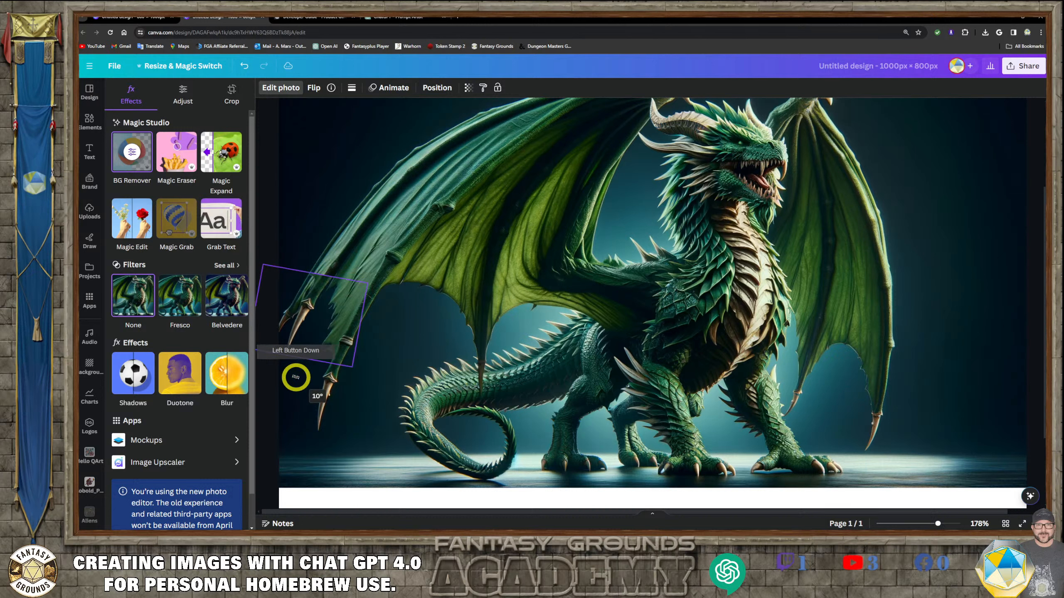
pyautogui.moveTo(293, 374); pyautogui.dragTo(316, 326)
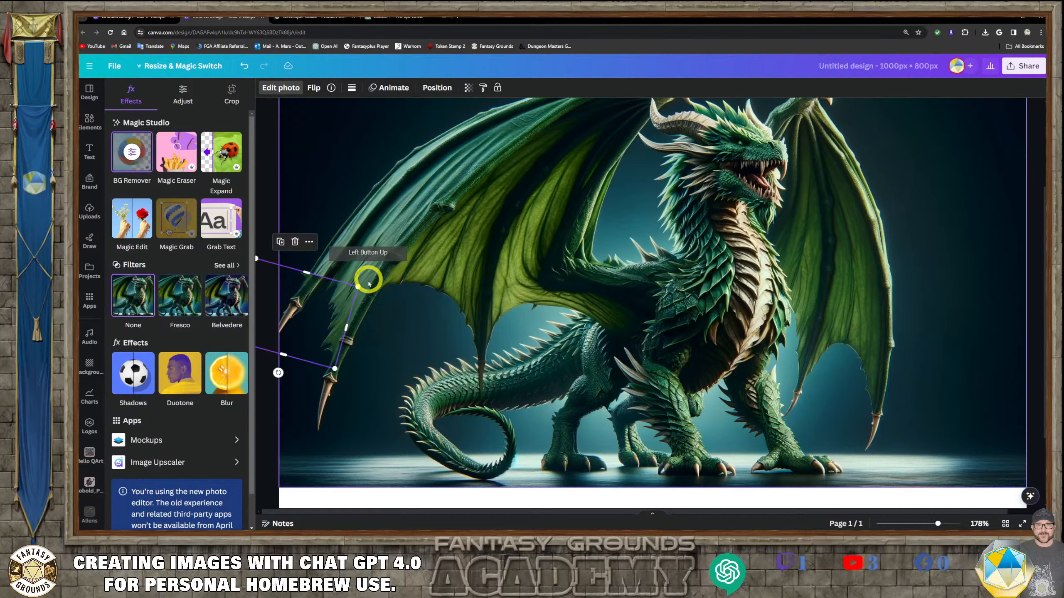
pyautogui.moveTo(359, 288); pyautogui.dragTo(370, 285)
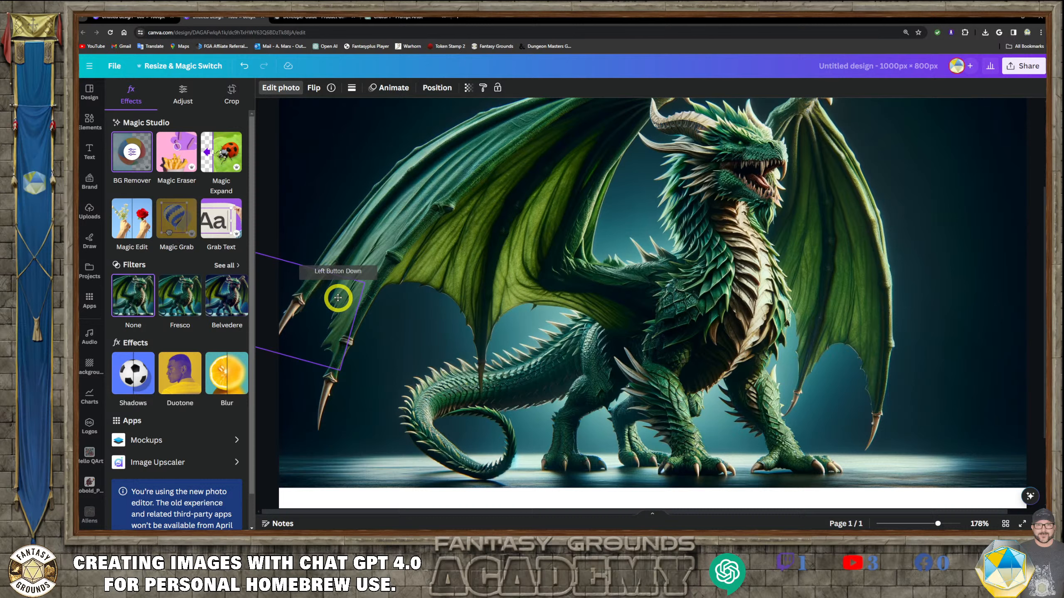
pyautogui.moveTo(338, 298); pyautogui.dragTo(309, 294)
pyautogui.click(431, 344)
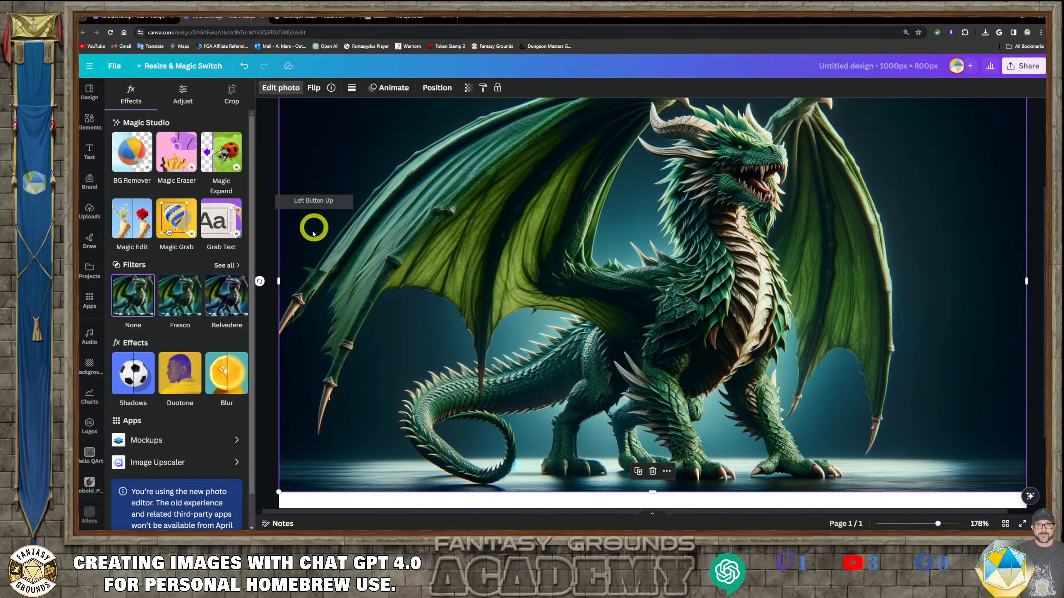
# - Nudge the wing-tip patch piece around the left wing tip, then delete it
pyautogui.moveTo(312, 281); pyautogui.dragTo(312, 280)
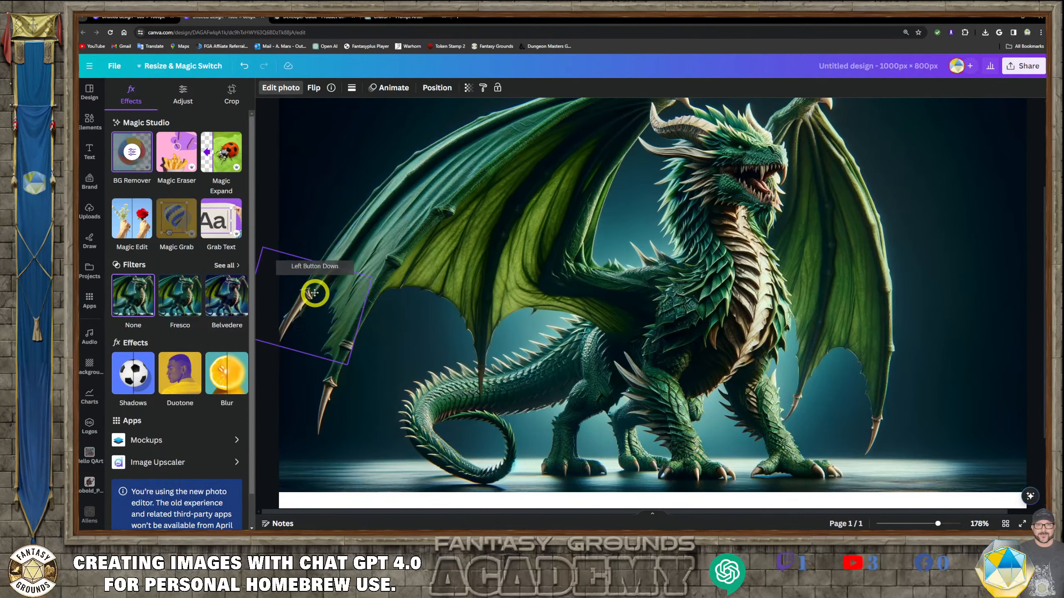
pyautogui.moveTo(357, 310); pyautogui.dragTo(358, 363)
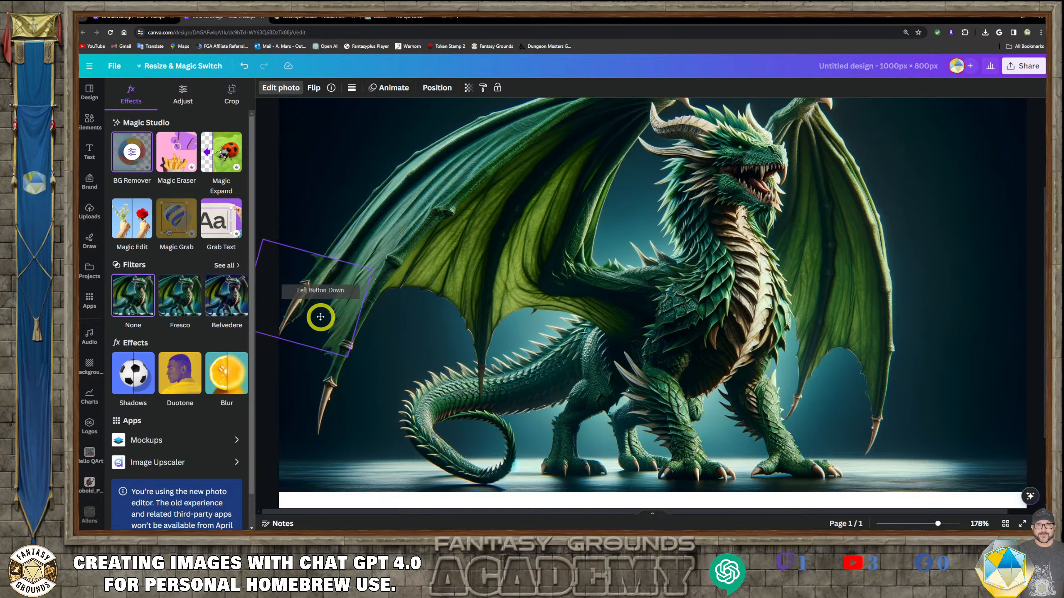
pyautogui.moveTo(320, 317); pyautogui.dragTo(390, 293)
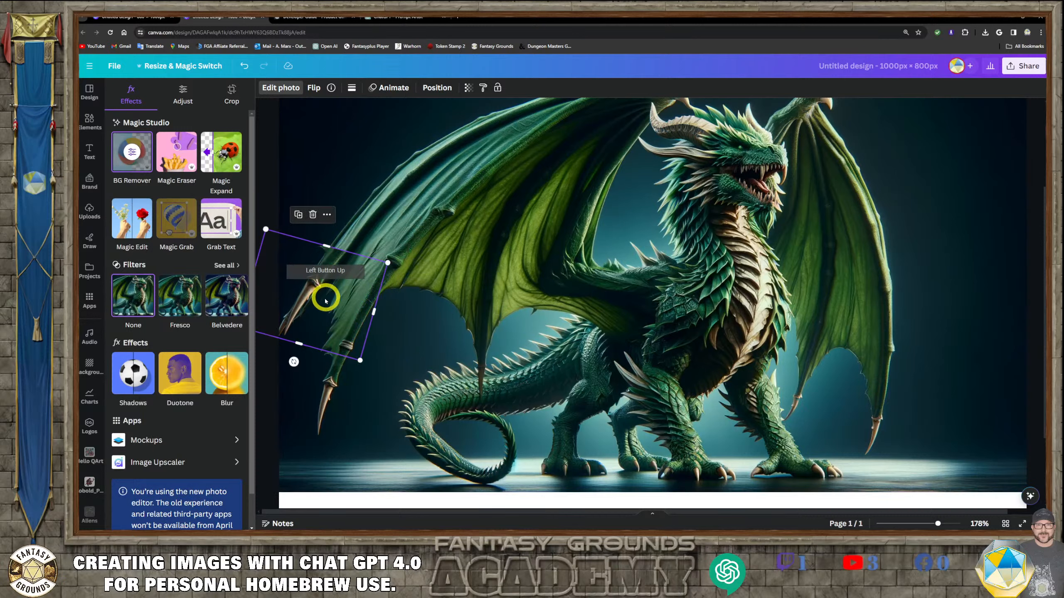
pyautogui.moveTo(325, 299); pyautogui.dragTo(319, 306)
pyautogui.click(421, 343)
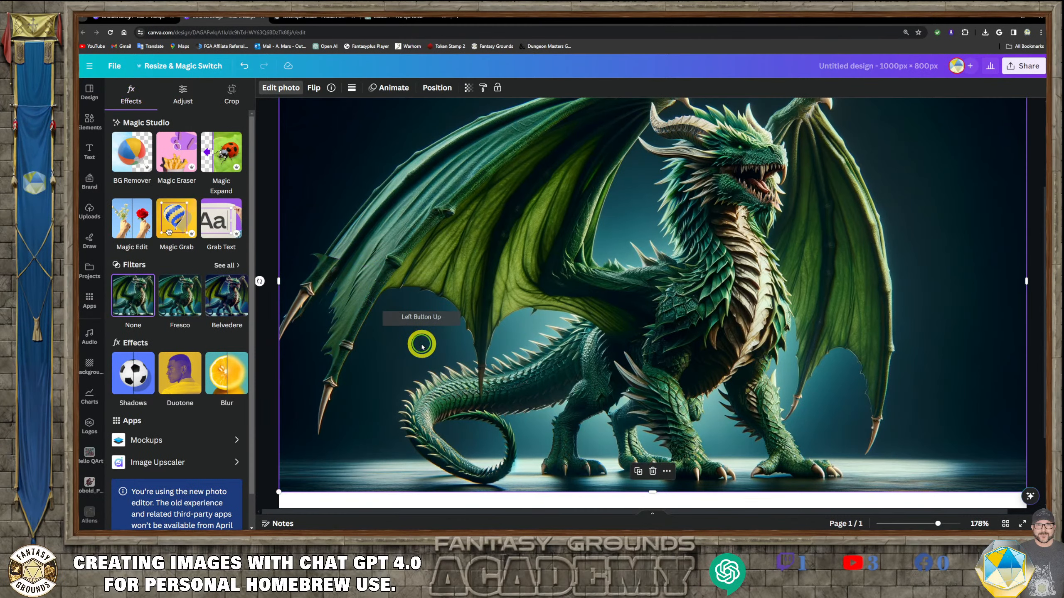
pyautogui.click(327, 265)
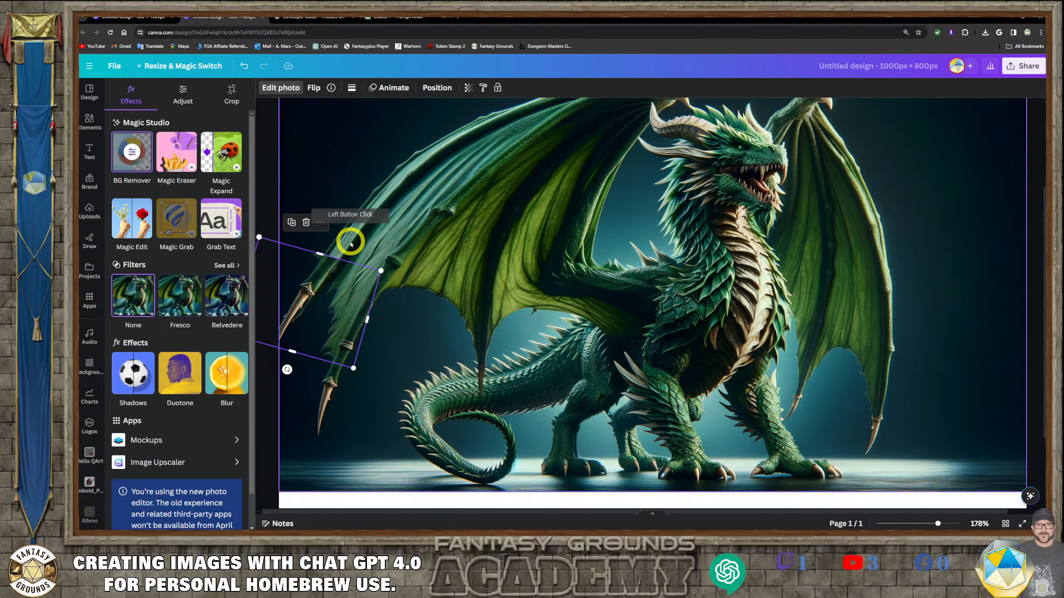
pyautogui.click(326, 254)
pyautogui.click(362, 278)
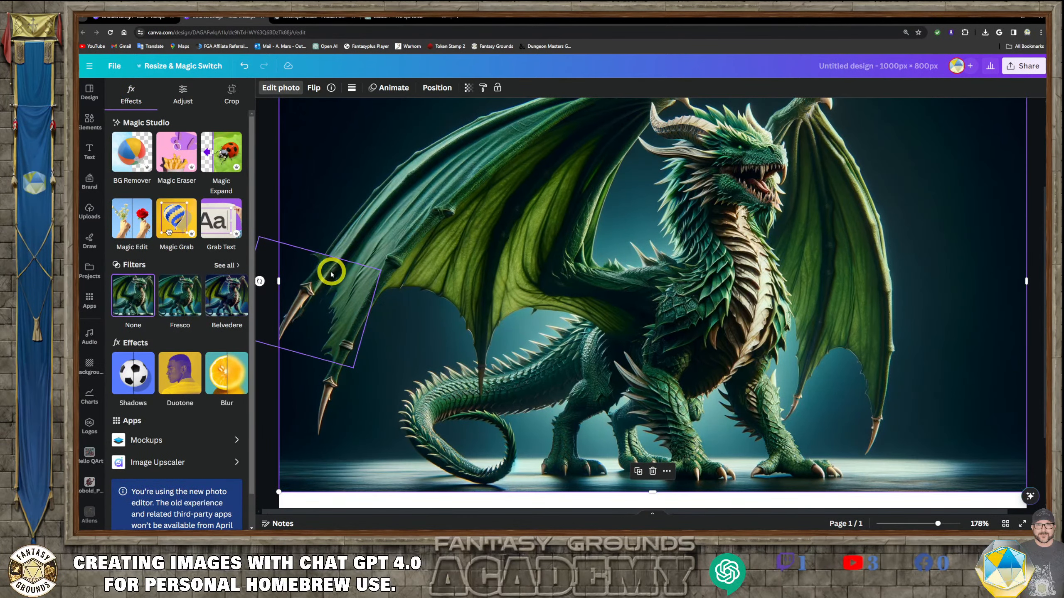
pyautogui.moveTo(321, 307); pyautogui.dragTo(325, 336)
pyautogui.click(325, 317)
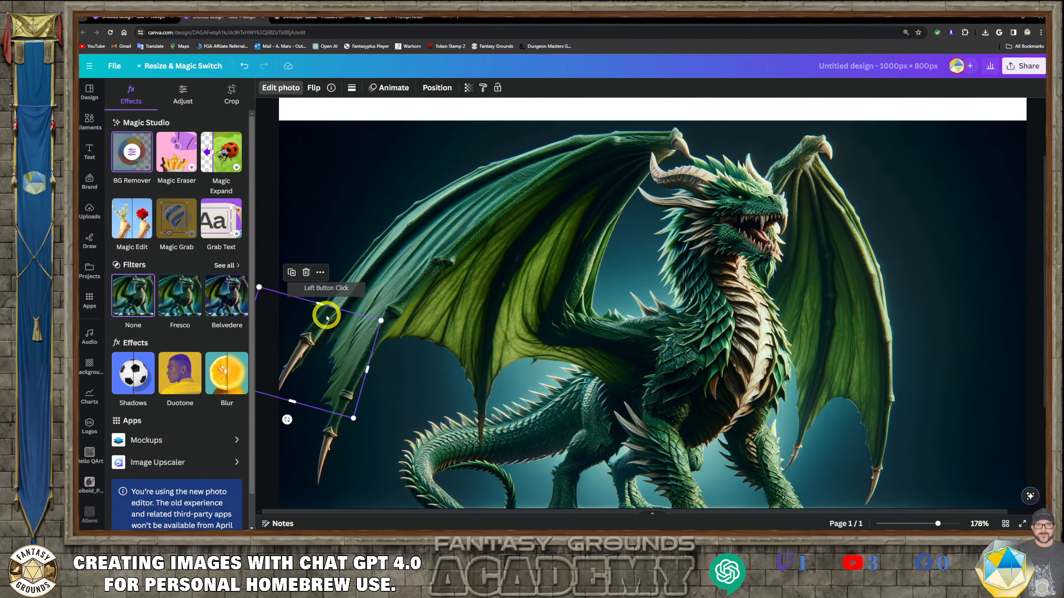
pyautogui.press('Delete')
# - Shift the dragon image slightly on the first page
pyautogui.scroll(1, 303, 375)
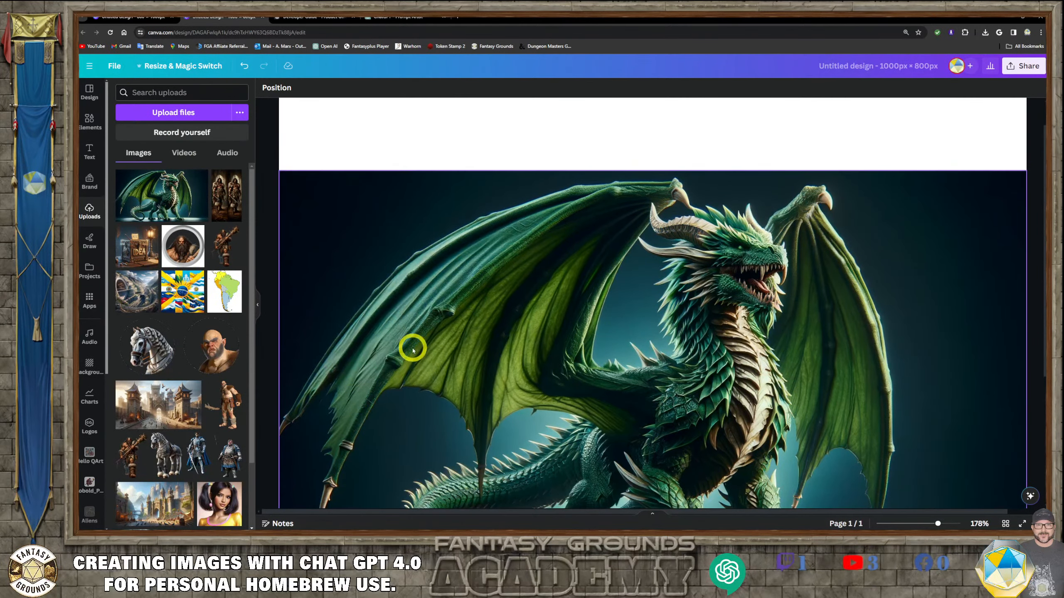
pyautogui.moveTo(594, 303); pyautogui.dragTo(636, 309)
pyautogui.scroll(-2, 636, 309)
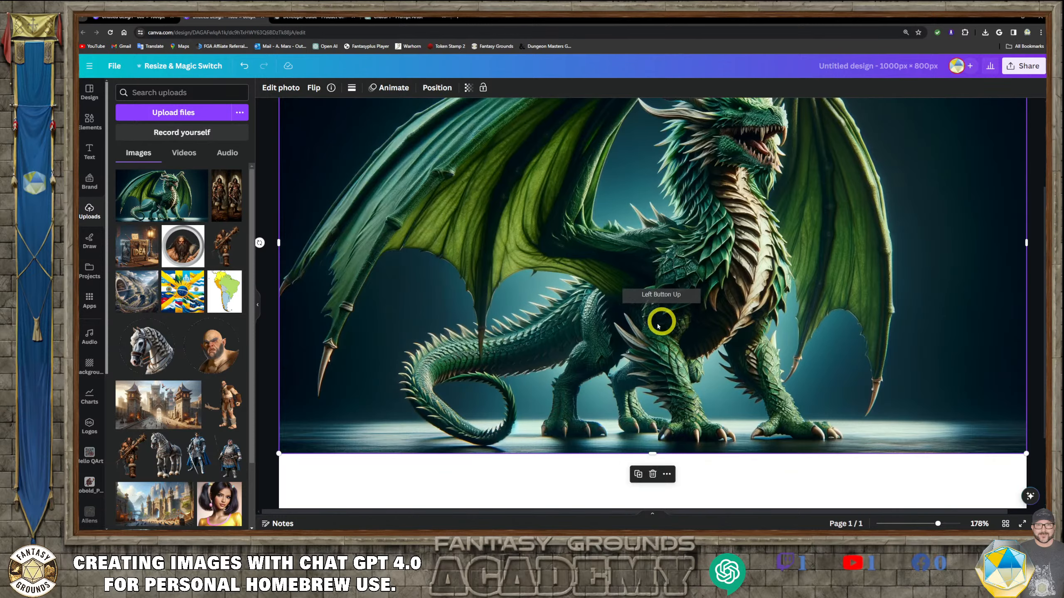
pyautogui.scroll(-2, 631, 325)
pyautogui.scroll(-2, 632, 330)
pyautogui.moveTo(637, 328); pyautogui.dragTo(661, 338)
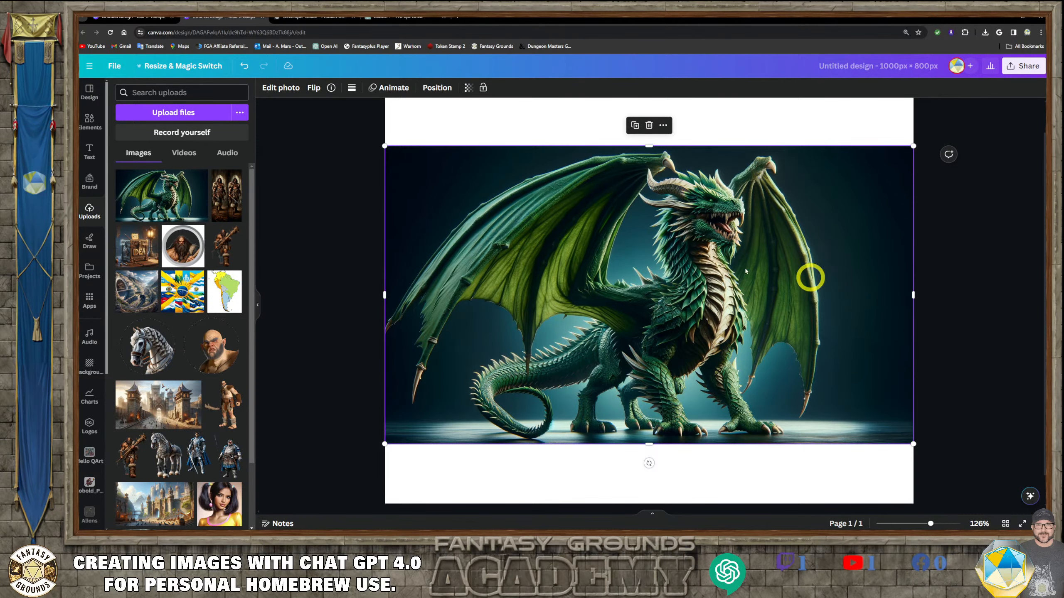
pyautogui.scroll(-1, 747, 247)
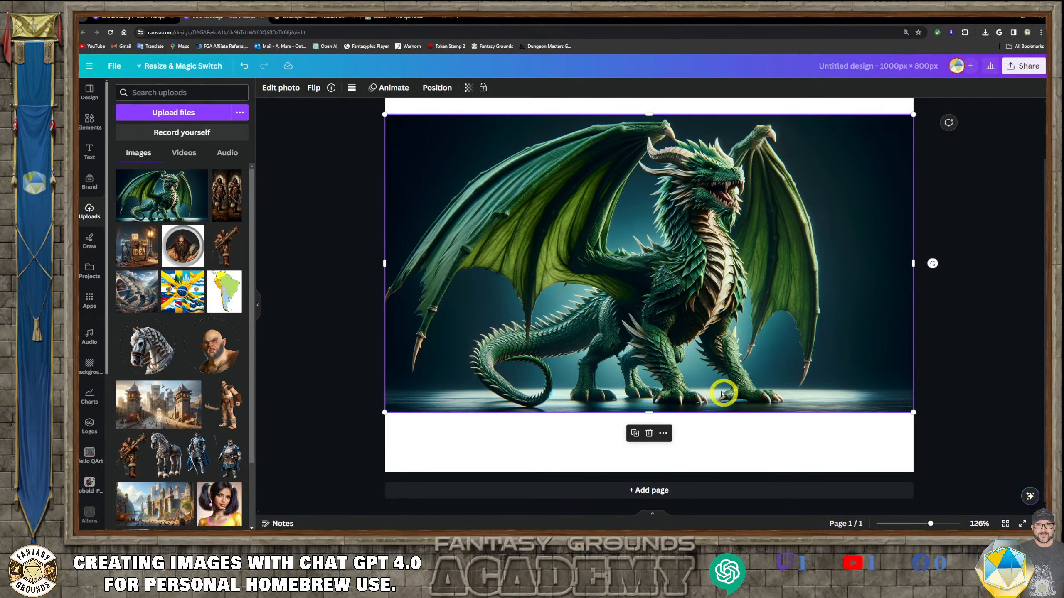
# - Add a second page and paste a copy of the dragon image onto it
pyautogui.click(684, 491)
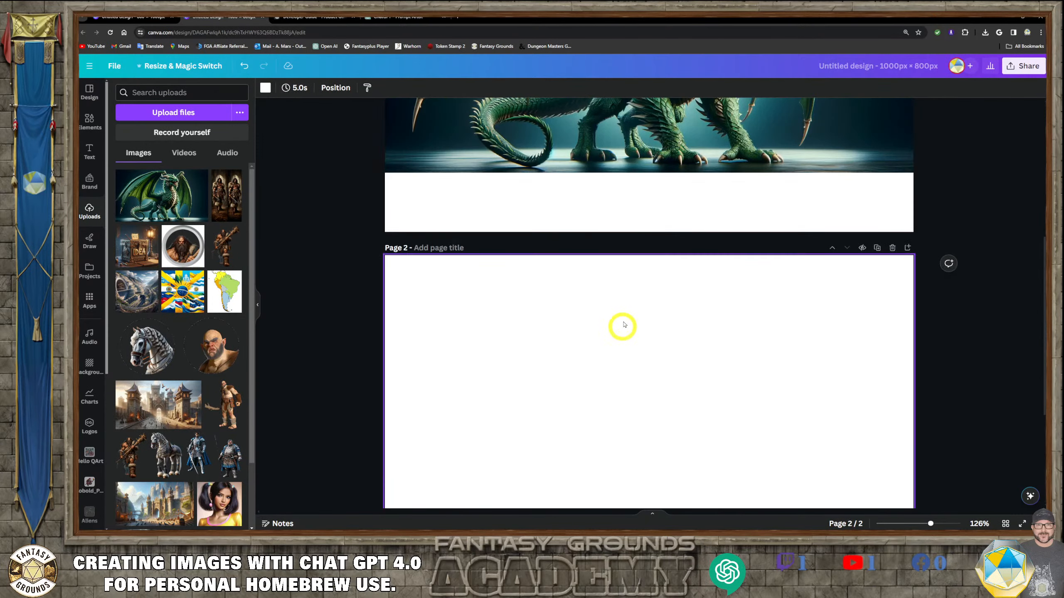
pyautogui.rightClick(599, 135)
pyautogui.click(632, 147)
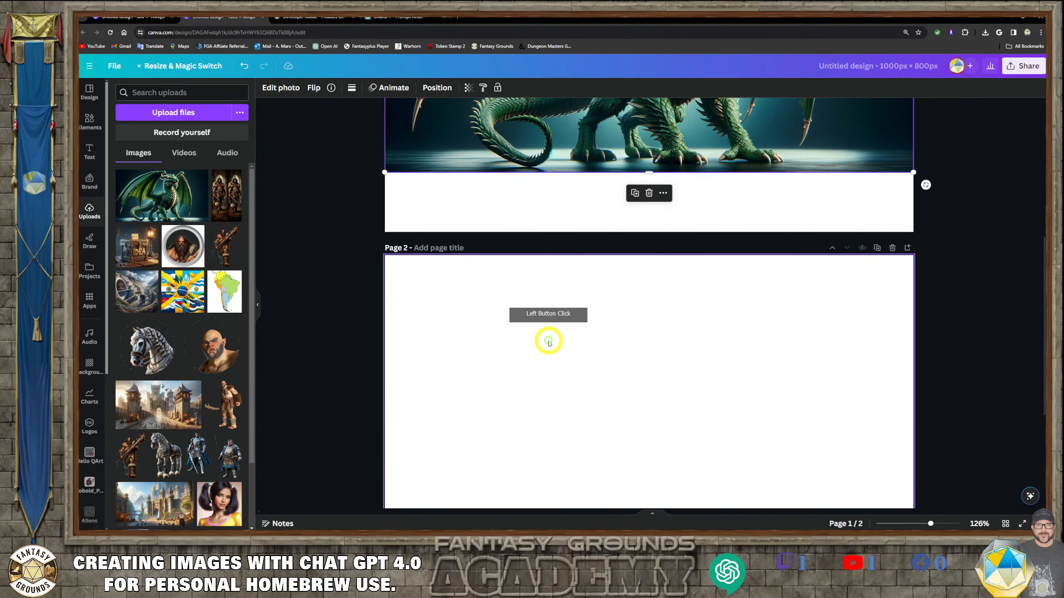
pyautogui.click(569, 342)
pyautogui.hotkey('ctrl', 'v')
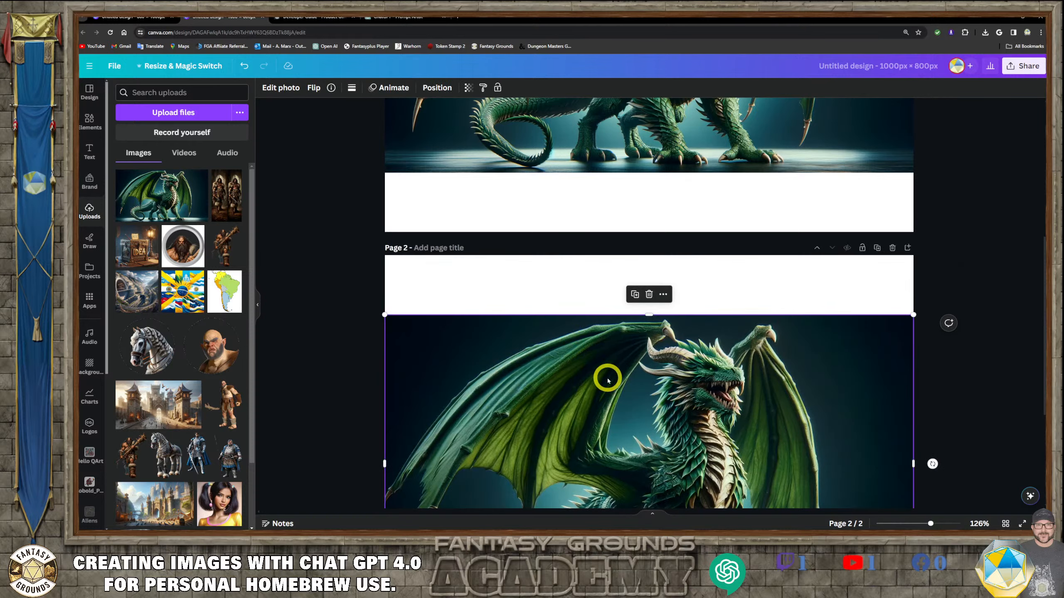
# - Remove the background from the copied dragon image on page 2 with BG Remover
pyautogui.scroll(-1, 607, 379)
pyautogui.moveTo(607, 369)
pyautogui.mouseDown()
pyautogui.moveTo(604, 357)
pyautogui.moveTo(622, 356)
pyautogui.mouseUp()
pyautogui.scroll(-3, 607, 364)
pyautogui.scroll(10, 642, 316)
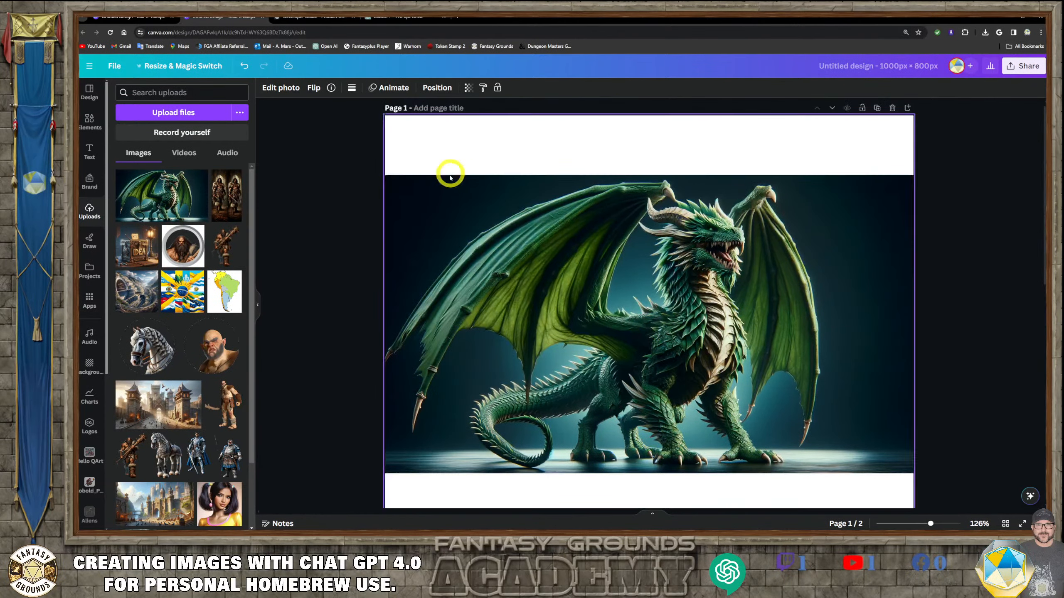
pyautogui.click(281, 88)
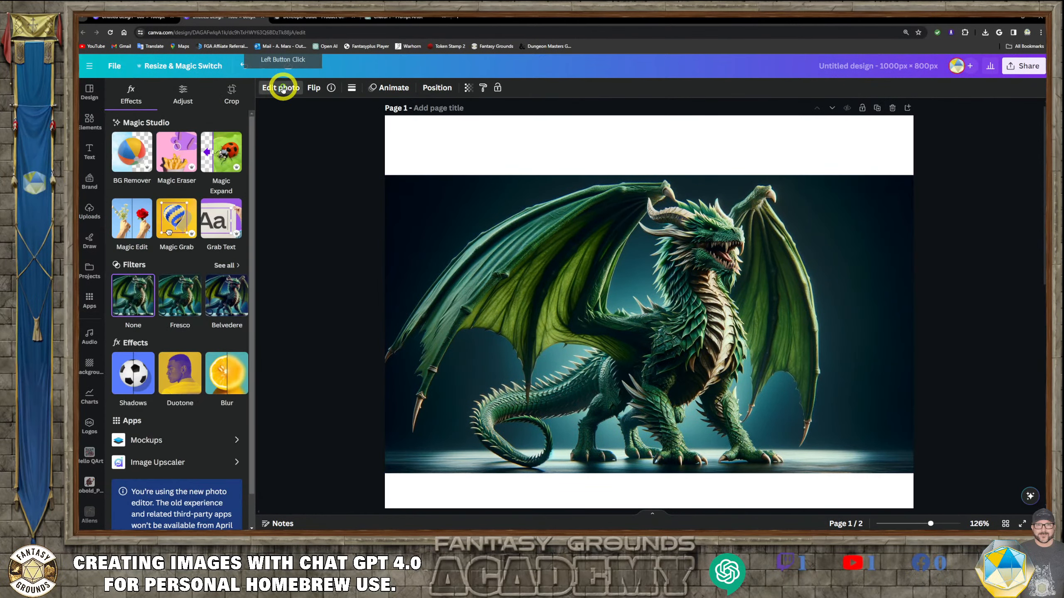
pyautogui.click(141, 167)
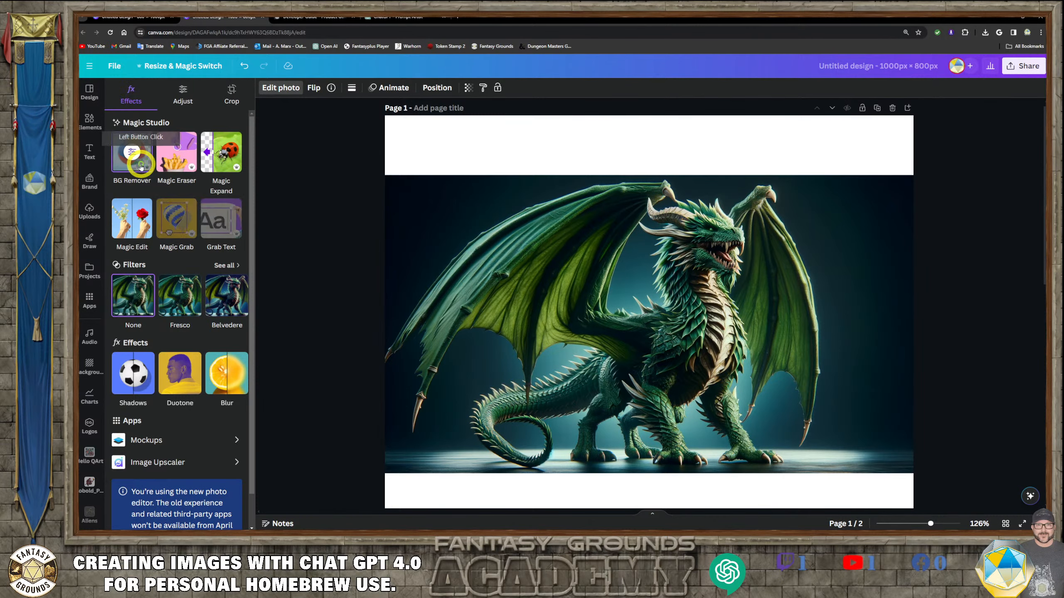
pyautogui.scroll(-9, 641, 310)
pyautogui.scroll(-3, 640, 343)
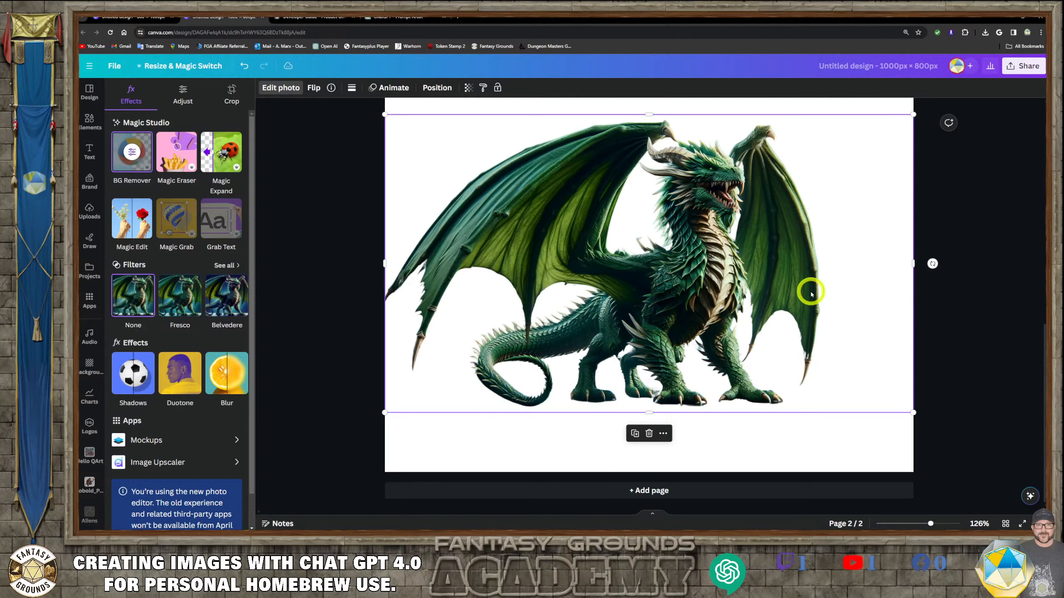
# - Enlarge the cut-out dragon on page 2 and reposition it to fill the page
pyautogui.moveTo(810, 294); pyautogui.dragTo(852, 293)
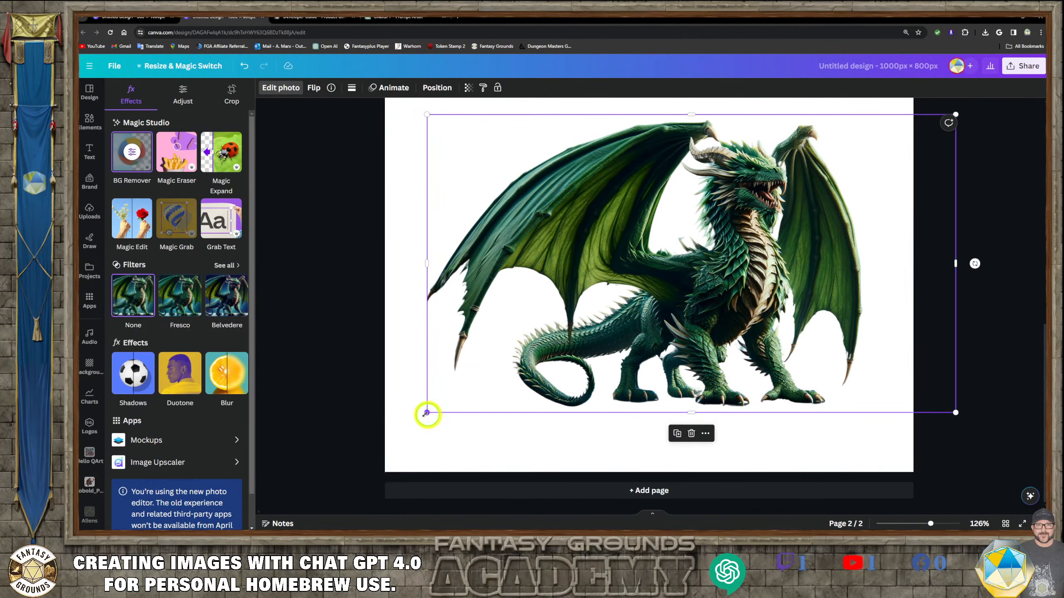
pyautogui.moveTo(426, 413); pyautogui.dragTo(385, 436)
pyautogui.click(579, 346)
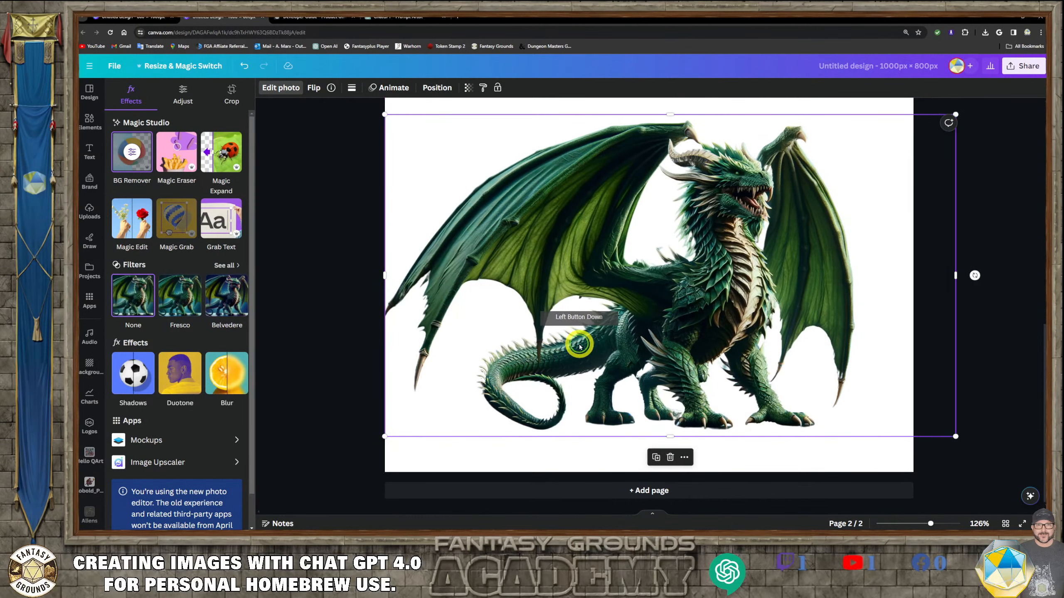
pyautogui.moveTo(580, 346); pyautogui.dragTo(617, 343)
pyautogui.click(422, 432)
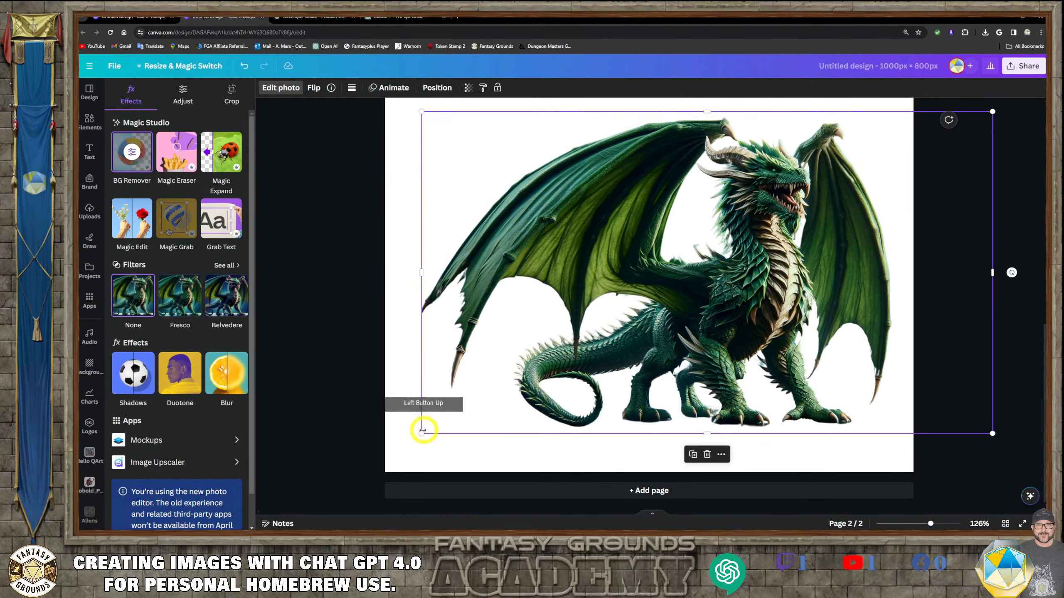
pyautogui.moveTo(423, 430); pyautogui.dragTo(381, 452)
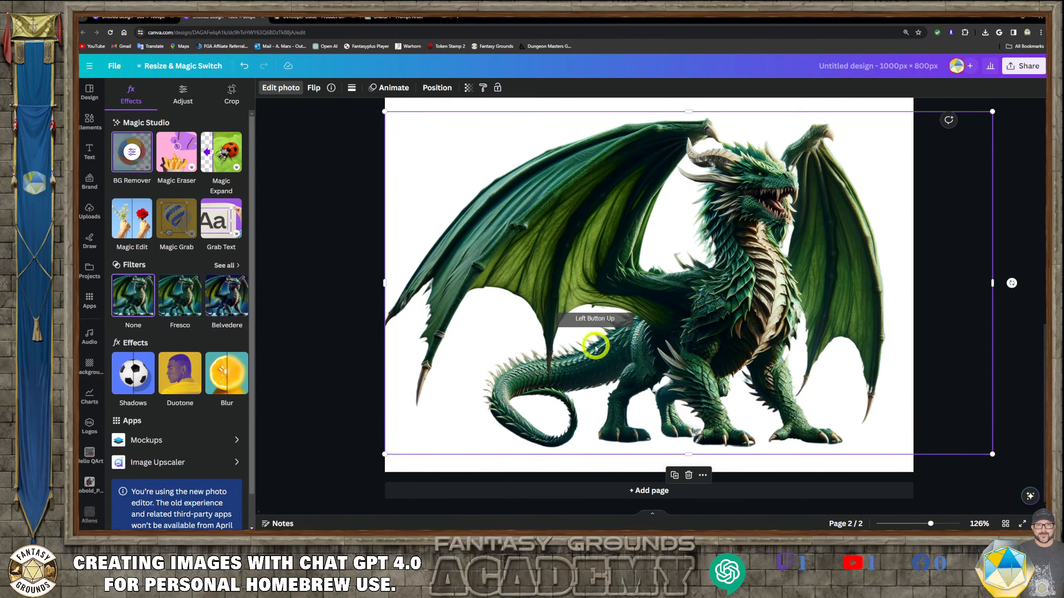
pyautogui.moveTo(596, 348); pyautogui.dragTo(596, 347)
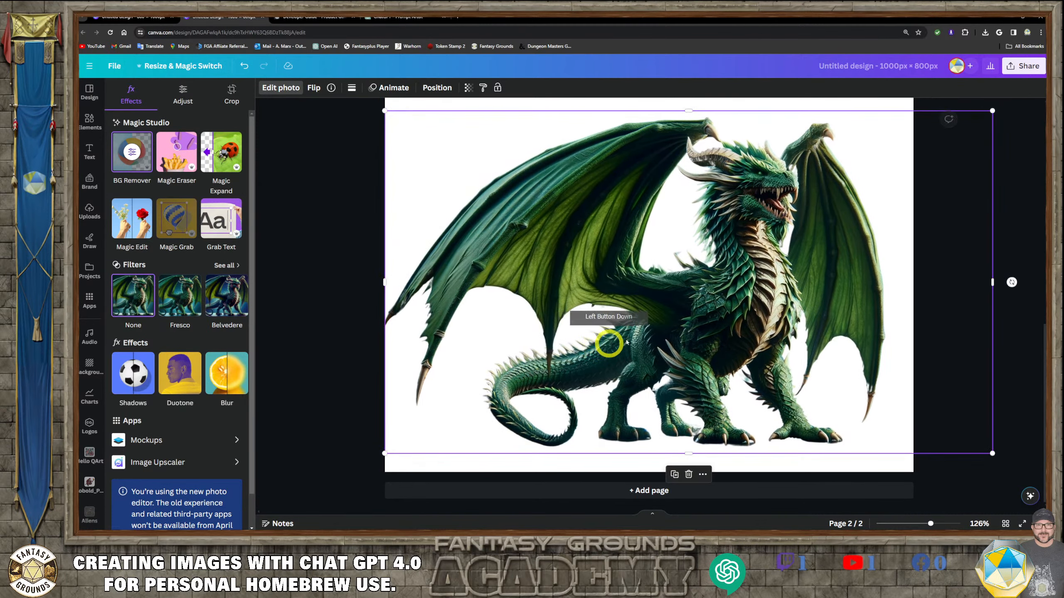
# - Check the recommended token image sizes in the Fantasy Grounds developer guide, then return to the design
pyautogui.click(288, 18)
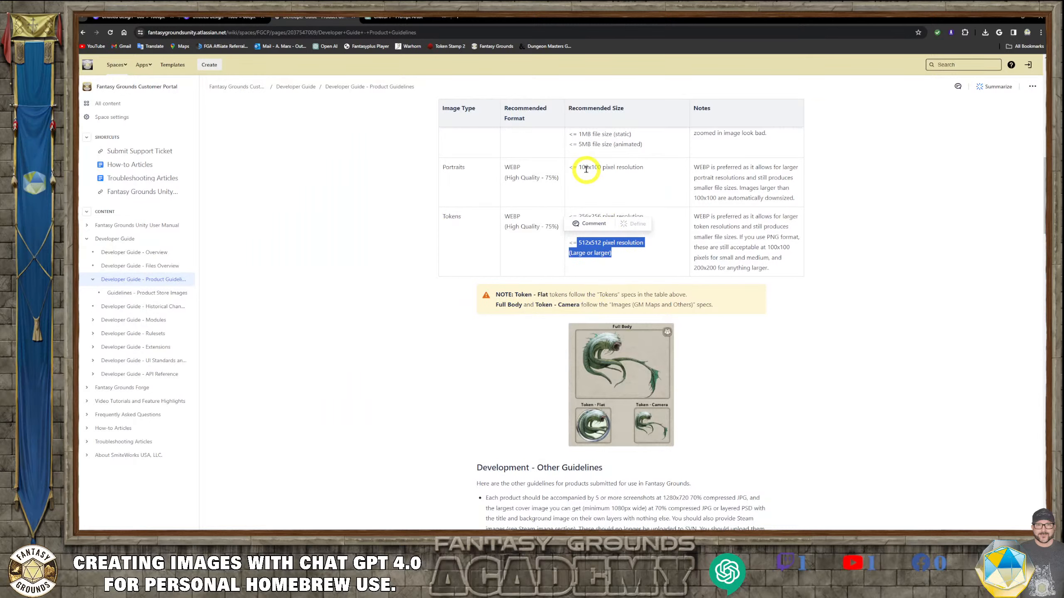
pyautogui.scroll(2, 586, 168)
pyautogui.scroll(-3, 578, 231)
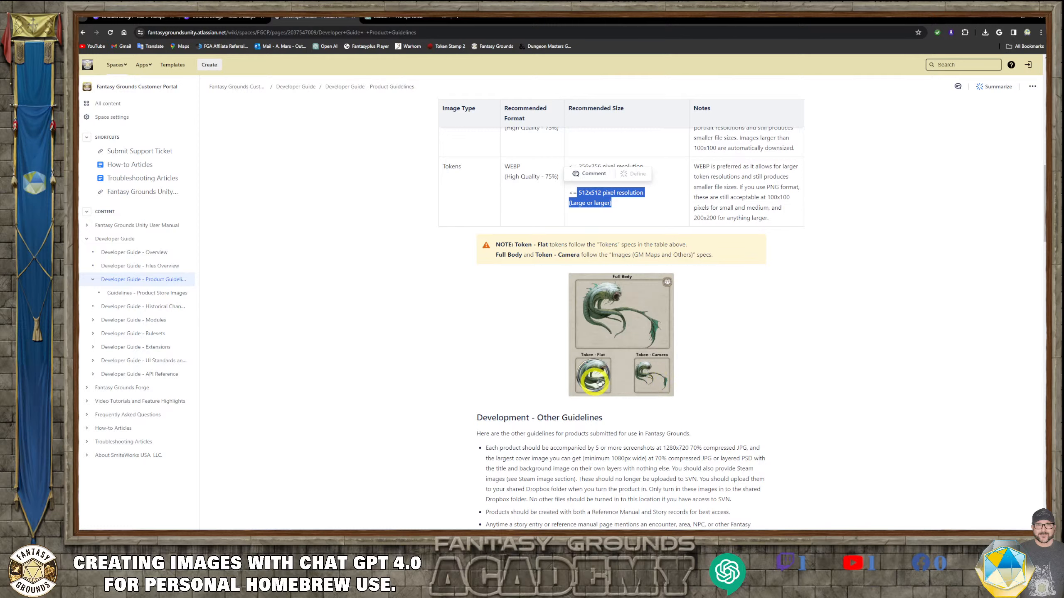
pyautogui.click(206, 18)
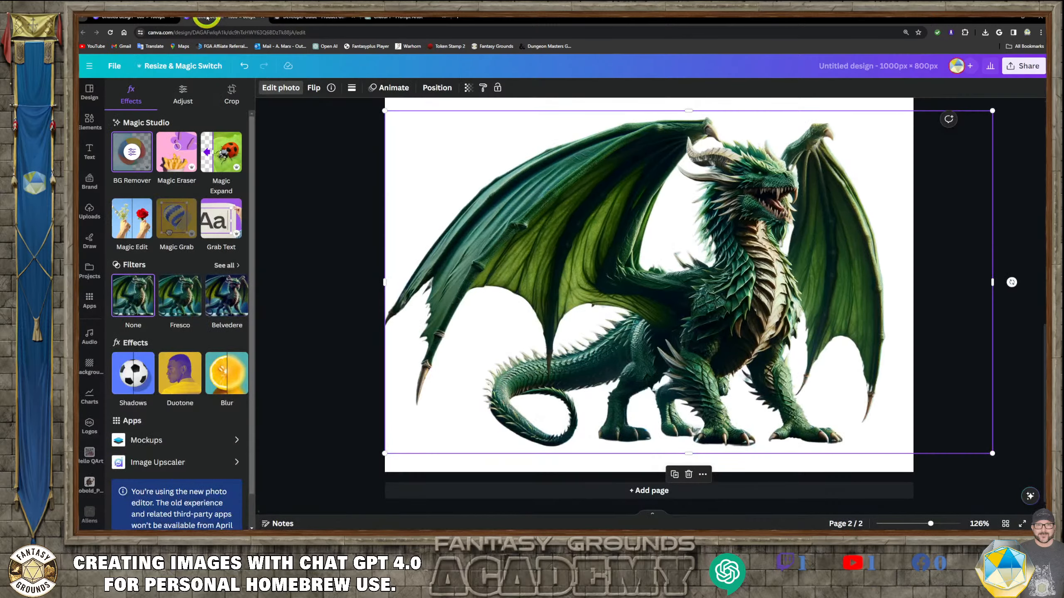
# - Nudge and slightly enlarge the cut-out dragon on page 2
pyautogui.moveTo(728, 242); pyautogui.dragTo(734, 242)
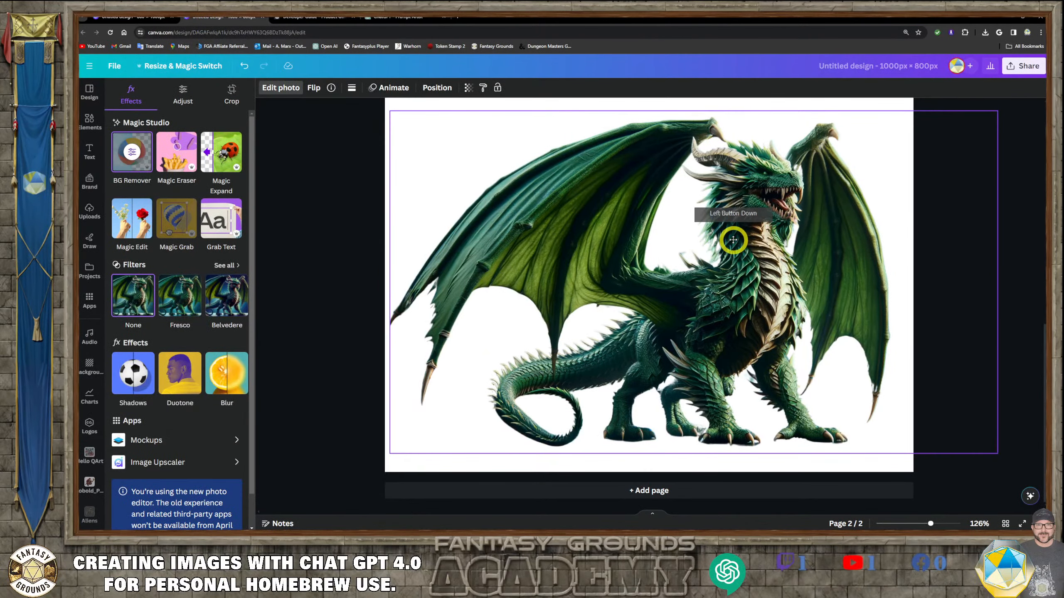
pyautogui.moveTo(389, 110); pyautogui.dragTo(383, 108)
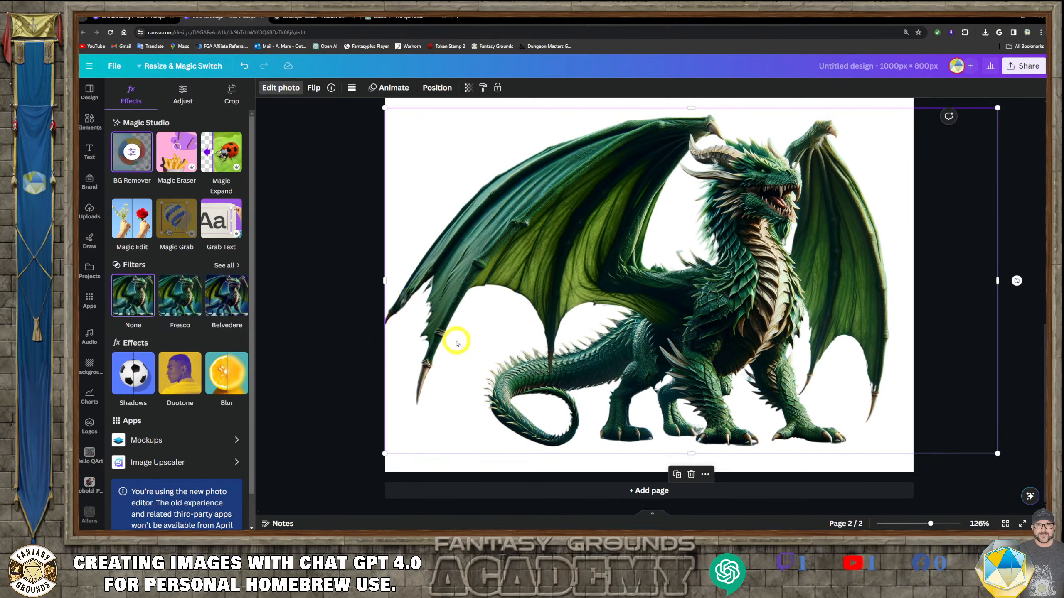
pyautogui.moveTo(753, 322); pyautogui.dragTo(762, 320)
pyautogui.moveTo(395, 107); pyautogui.dragTo(384, 102)
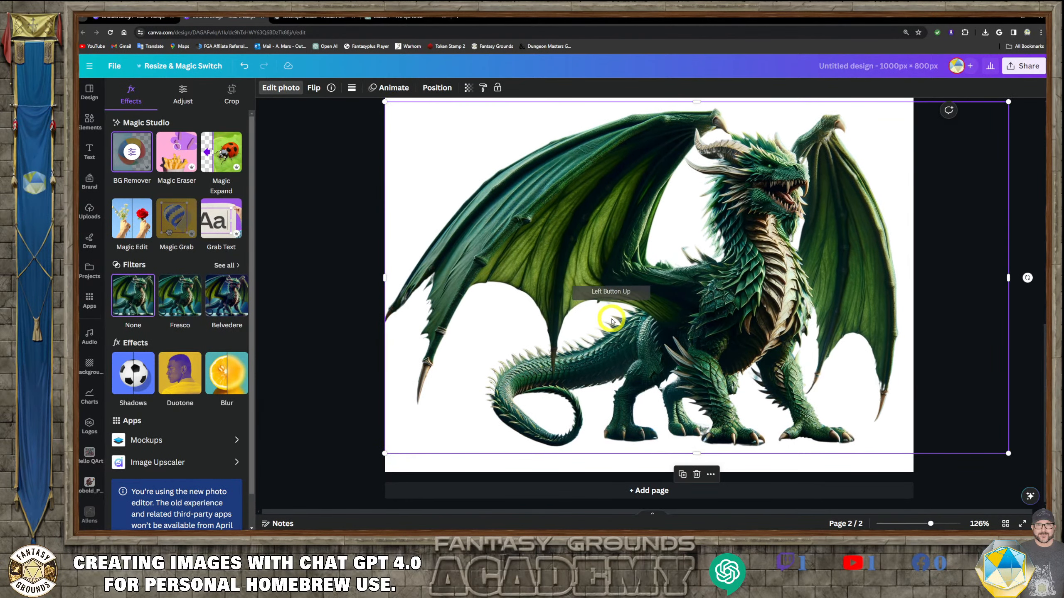
# - Enlarge the page 1 dragon image to about 1161 × 664 px and reposition it
pyautogui.scroll(10, 840, 325)
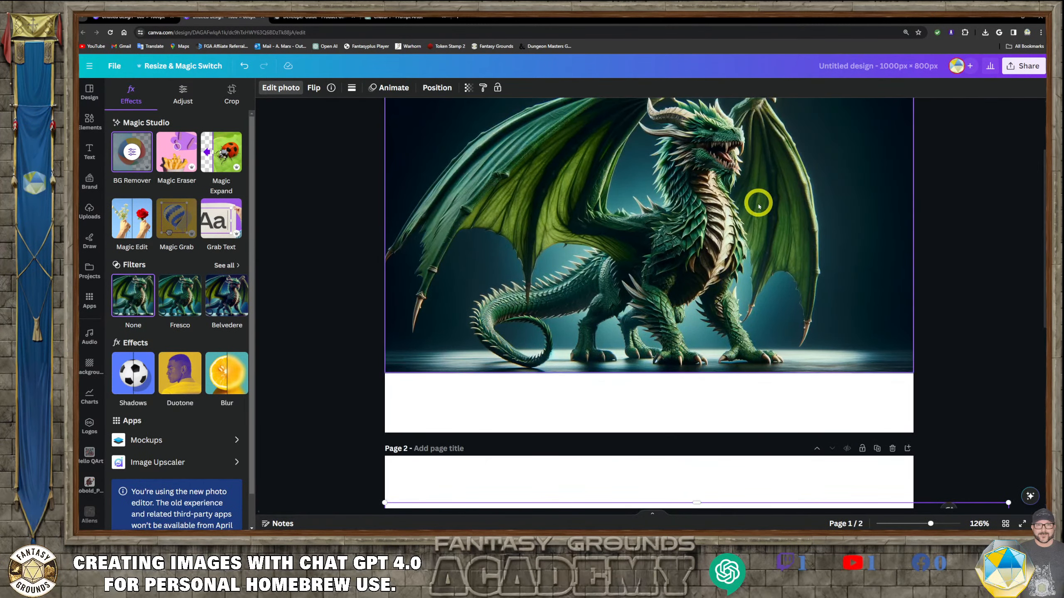
pyautogui.scroll(2, 756, 202)
pyautogui.click(920, 178)
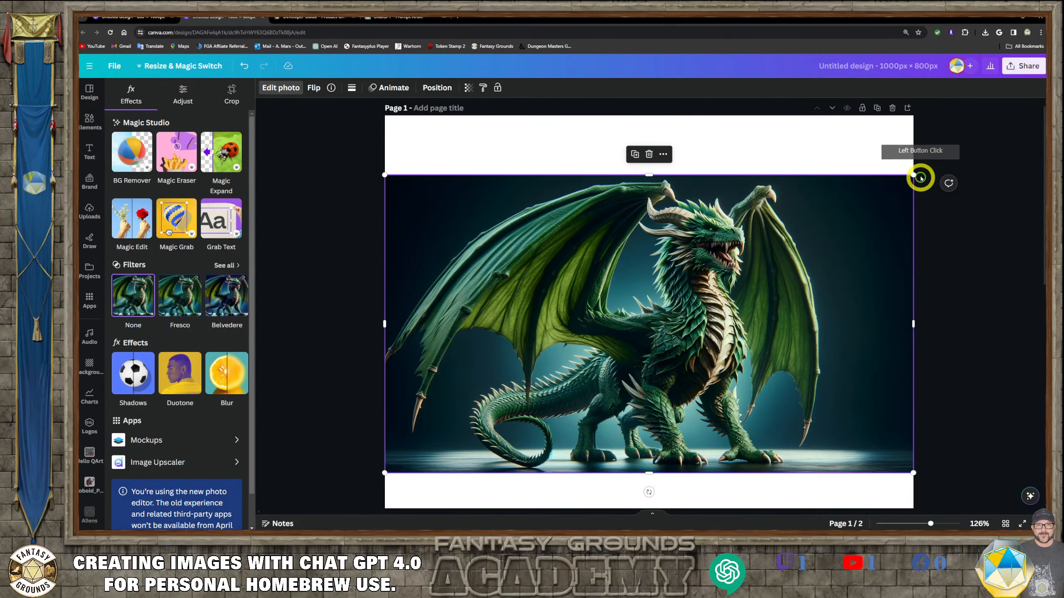
pyautogui.moveTo(915, 175); pyautogui.dragTo(999, 127)
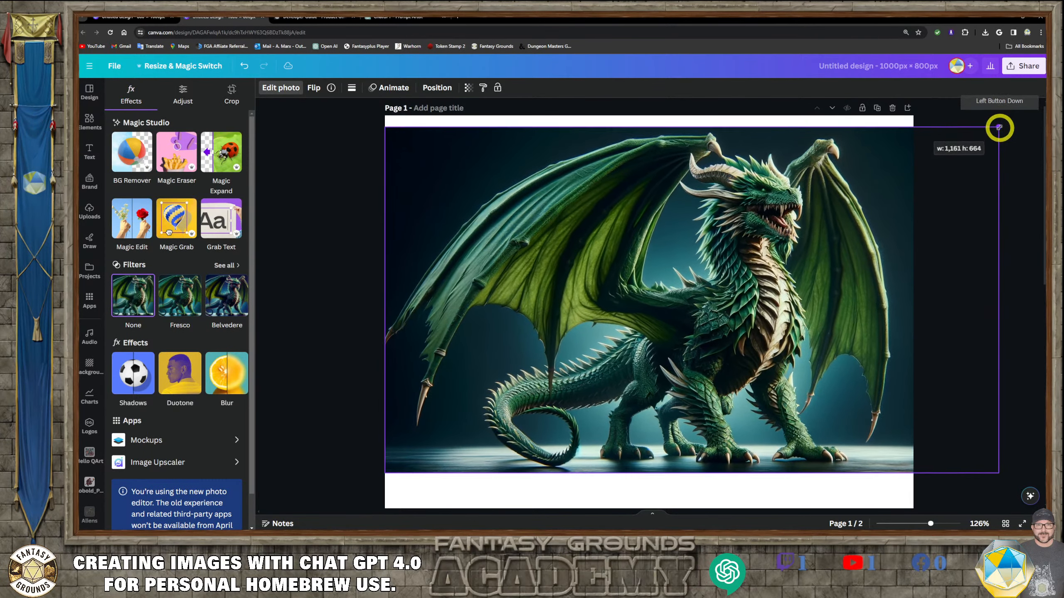
pyautogui.moveTo(837, 255); pyautogui.dragTo(842, 272)
# - Open the uploads panel and compare the dragon on both pages
pyautogui.click(90, 212)
pyautogui.scroll(-2, 731, 349)
pyautogui.scroll(-2, 730, 349)
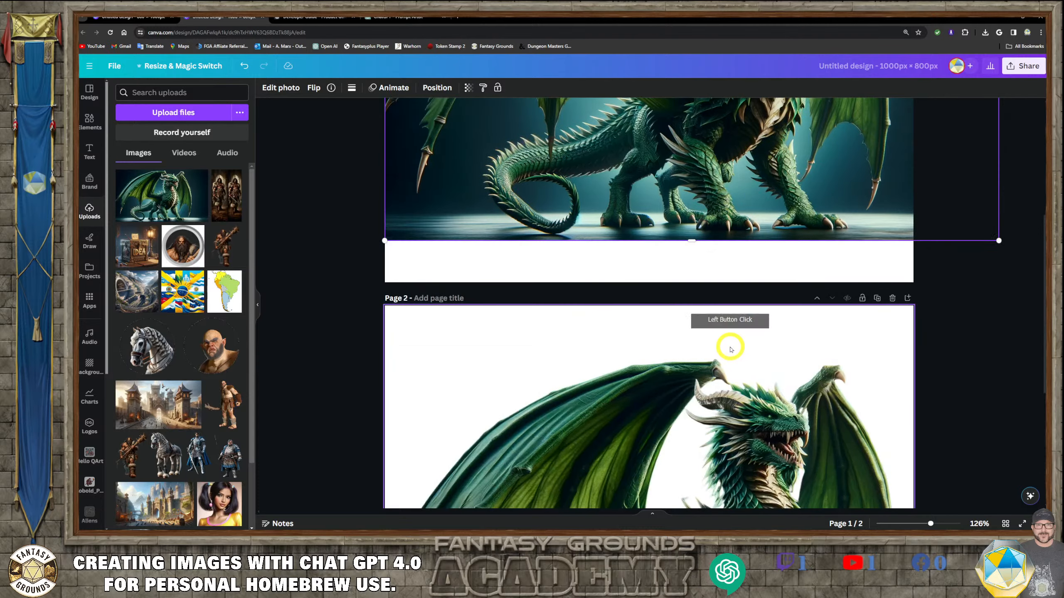
pyautogui.scroll(4, 593, 269)
pyautogui.scroll(2, 541, 267)
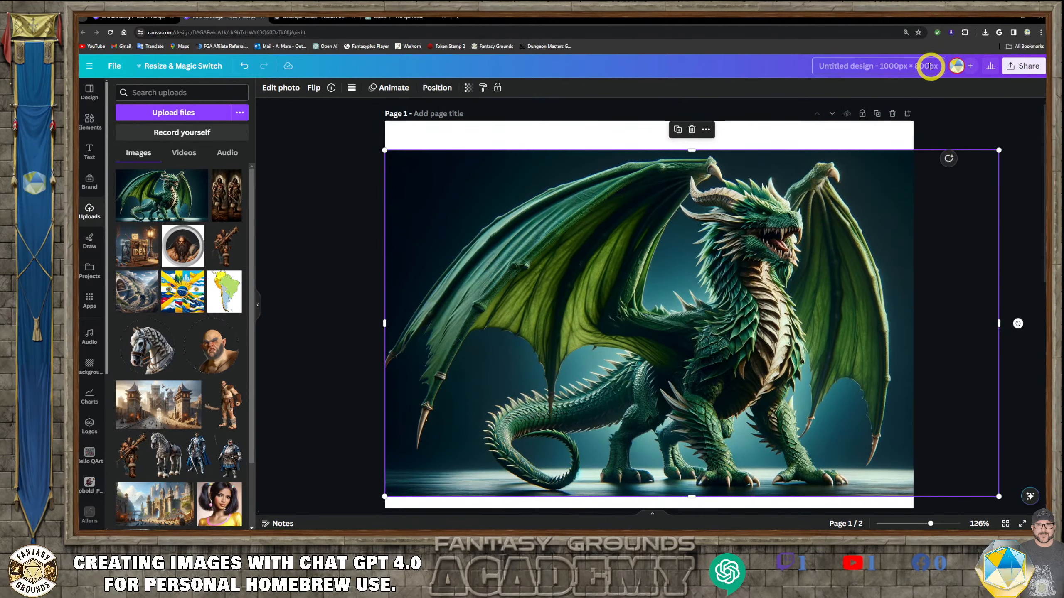
pyautogui.scroll(-8, 706, 264)
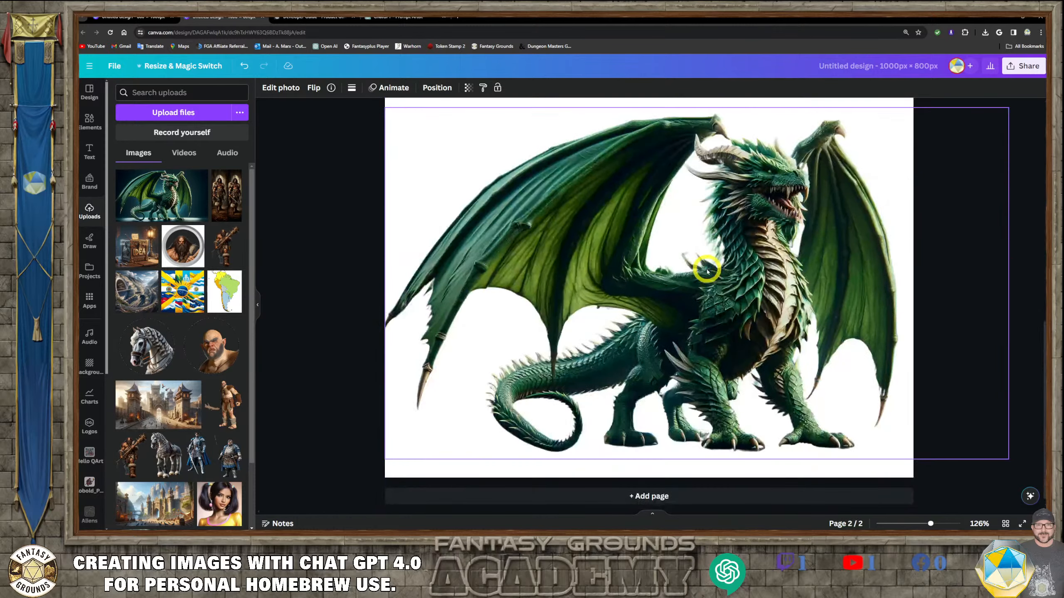
pyautogui.click(343, 228)
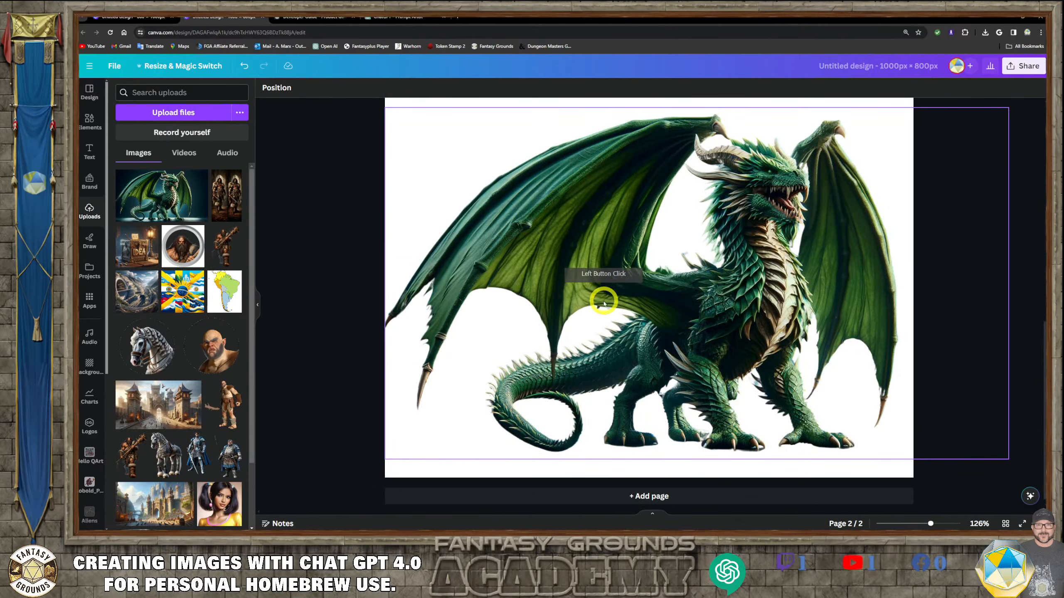
pyautogui.scroll(-1, 603, 302)
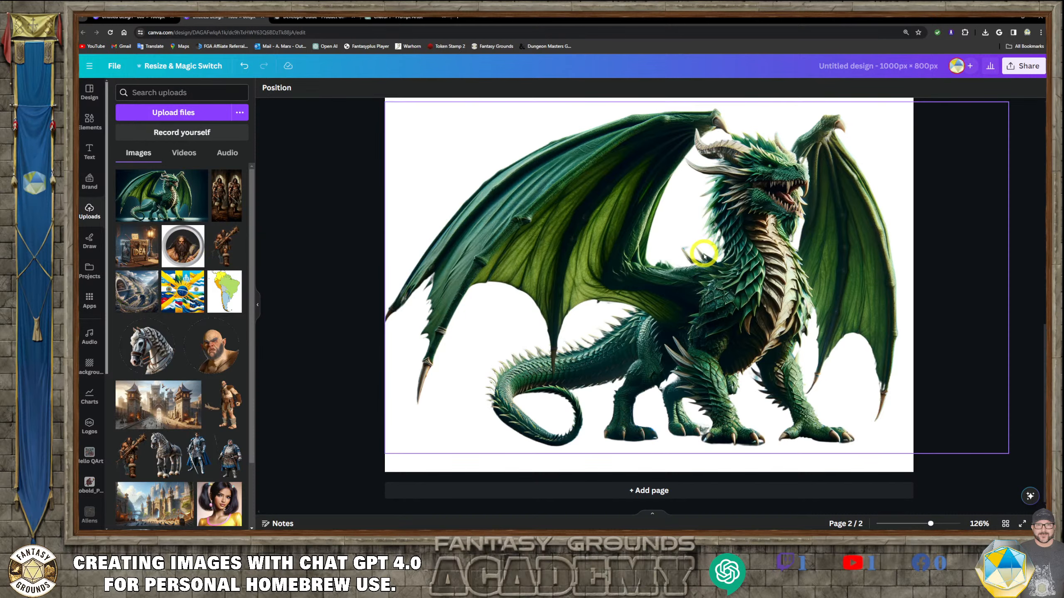
pyautogui.scroll(2, 704, 255)
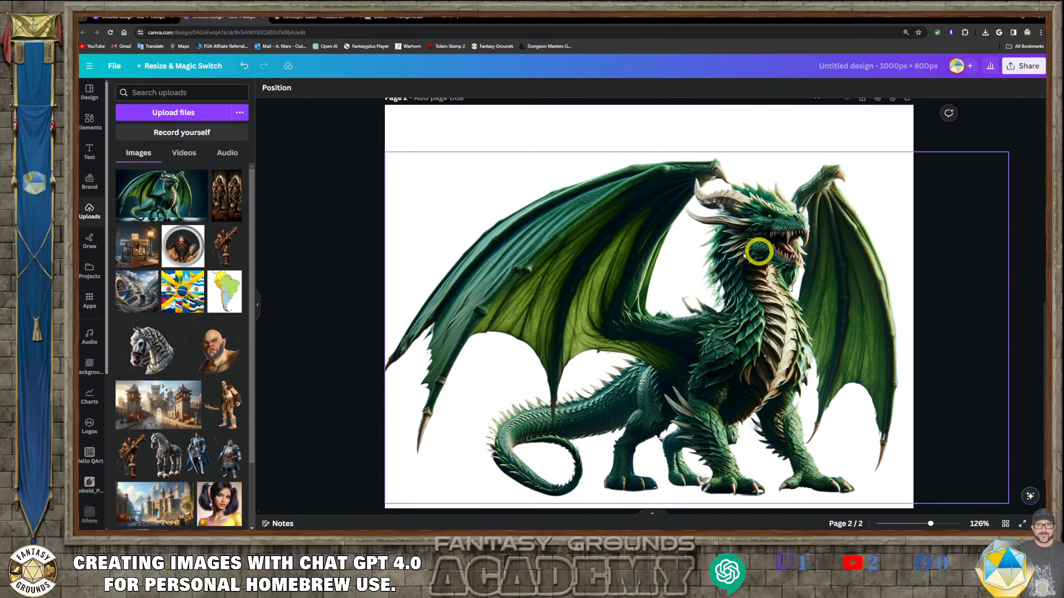
pyautogui.scroll(-1, 731, 291)
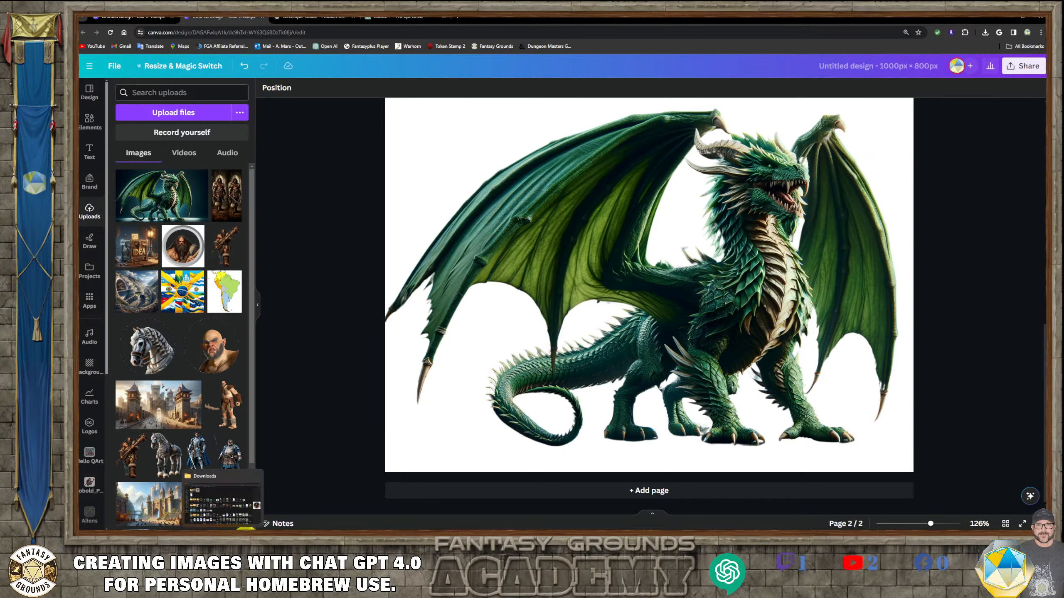
pyautogui.moveTo(296, 529)
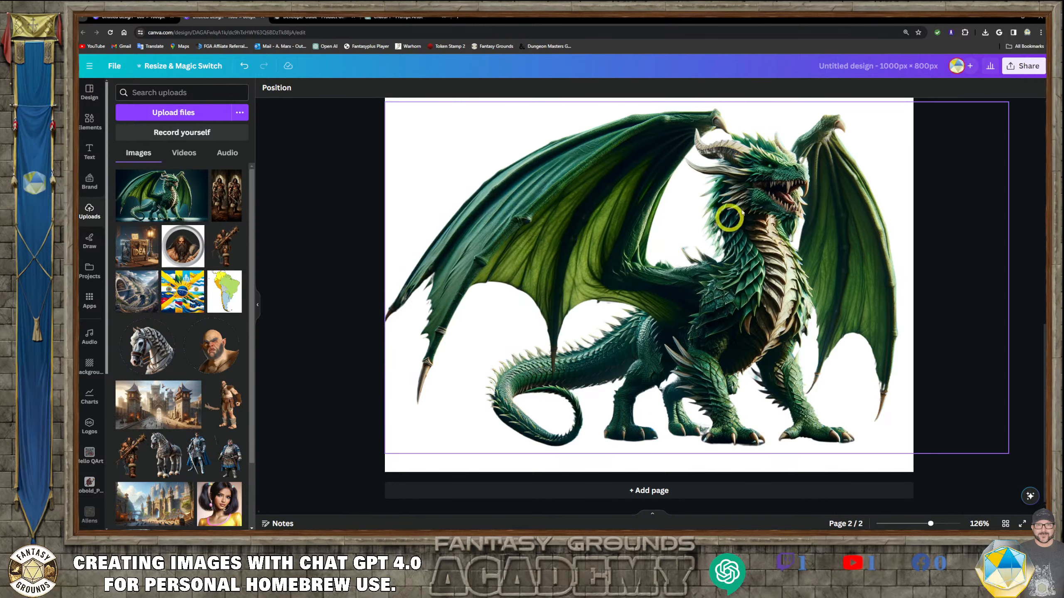
# - Download all pages of the design as a PNG with a transparent background
pyautogui.click(1029, 71)
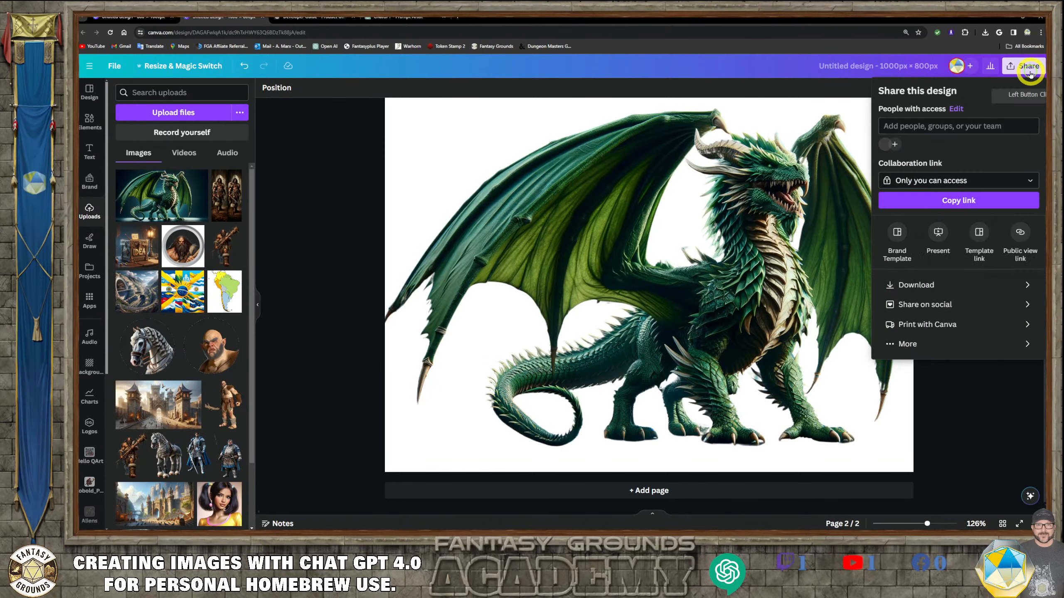
pyautogui.click(941, 285)
pyautogui.click(890, 191)
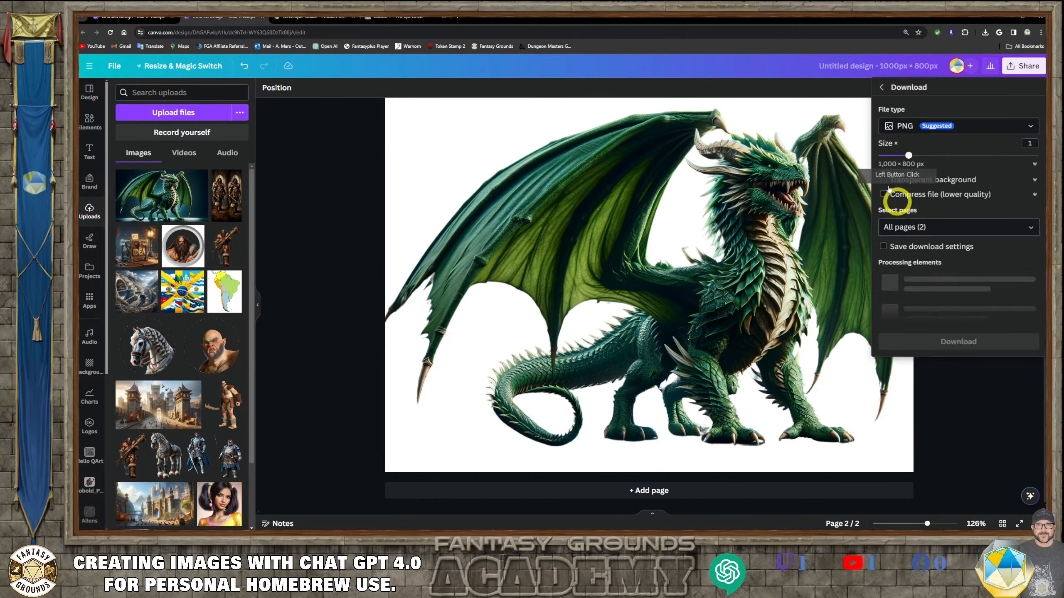
pyautogui.click(883, 180)
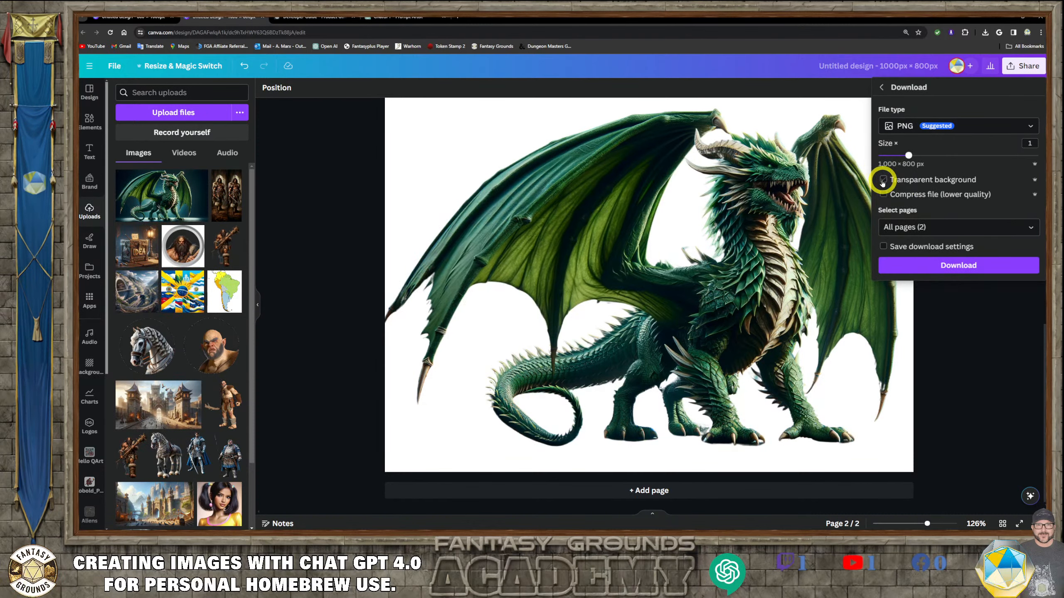
pyautogui.click(883, 180)
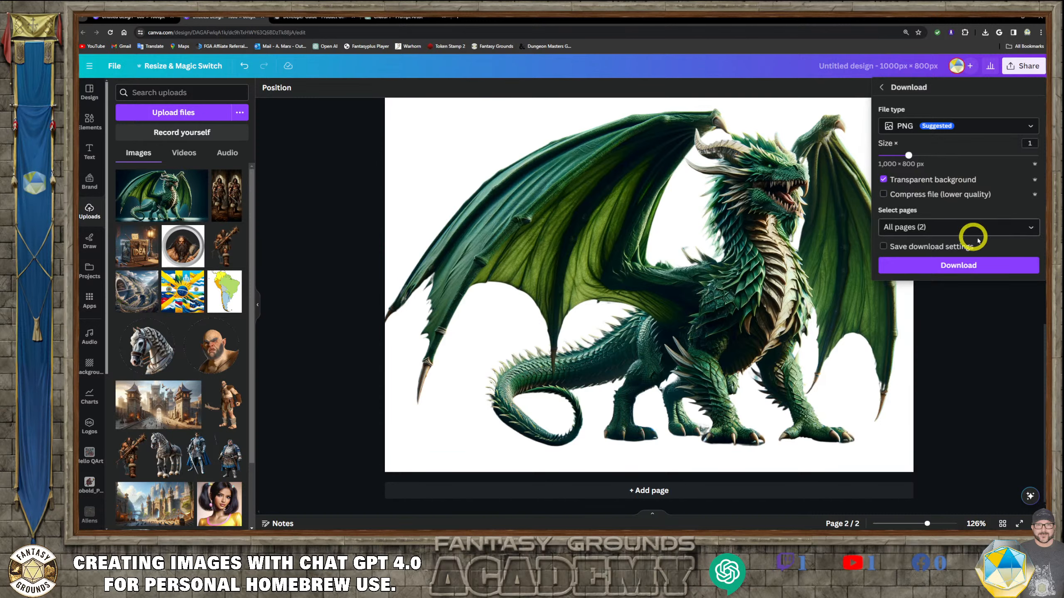
pyautogui.click(994, 277)
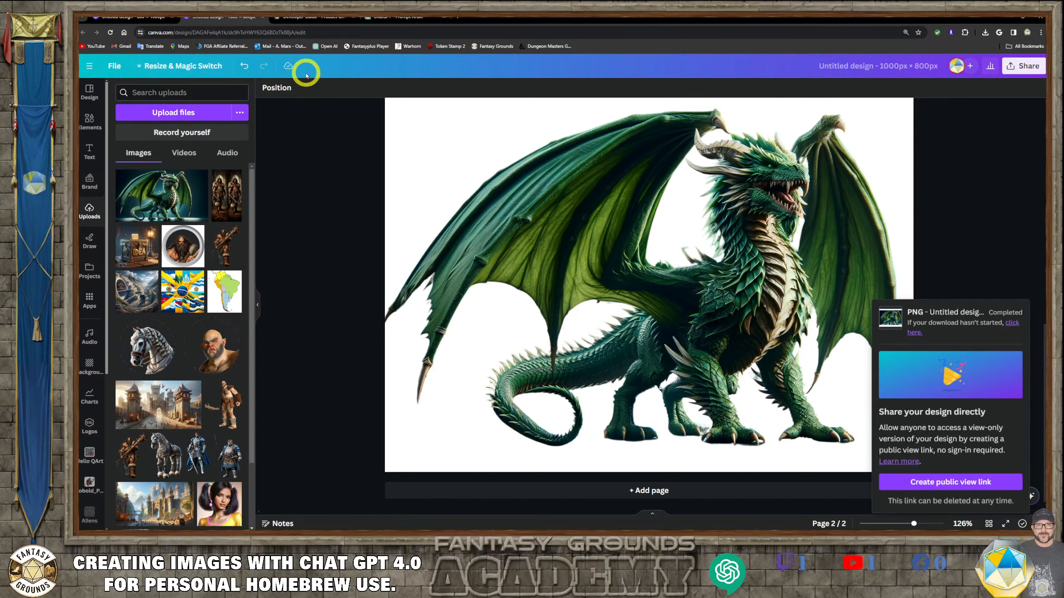
# - Create a new custom-size design of 512 × 512 px
pyautogui.click(92, 67)
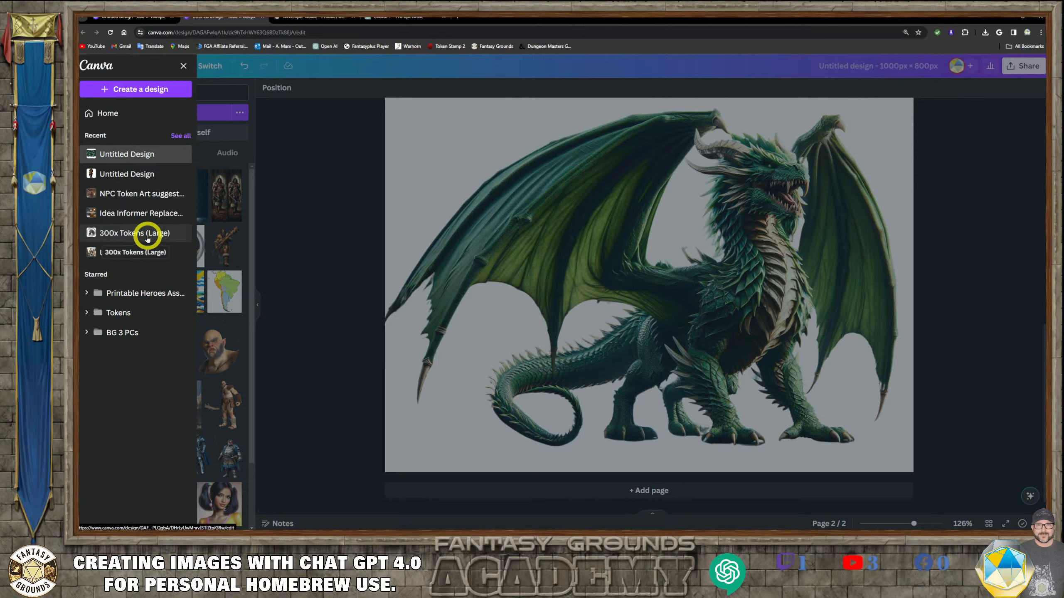
pyautogui.click(131, 89)
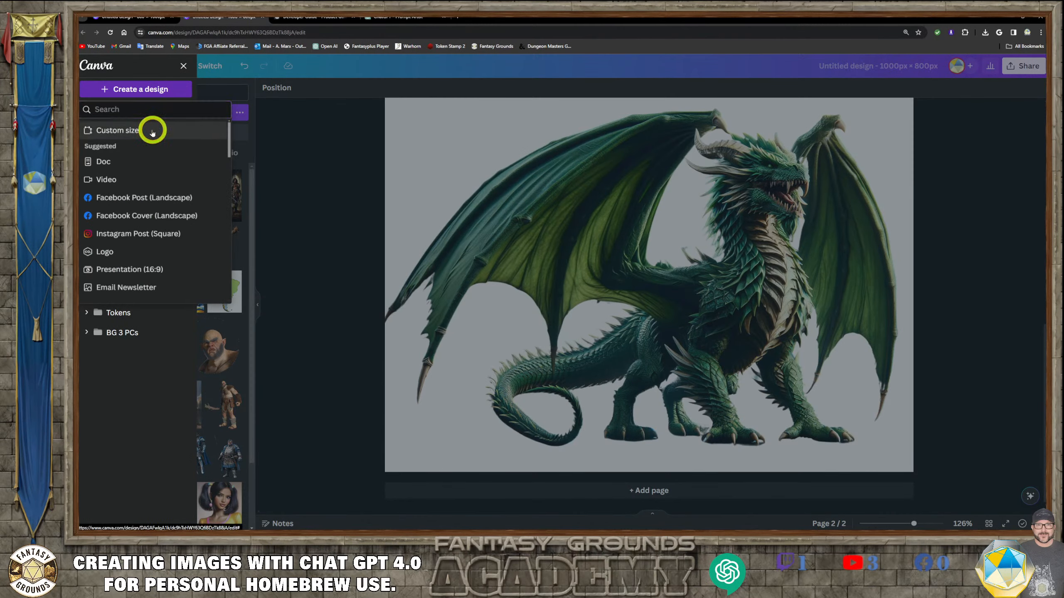
pyautogui.click(150, 130)
pyautogui.click(106, 150)
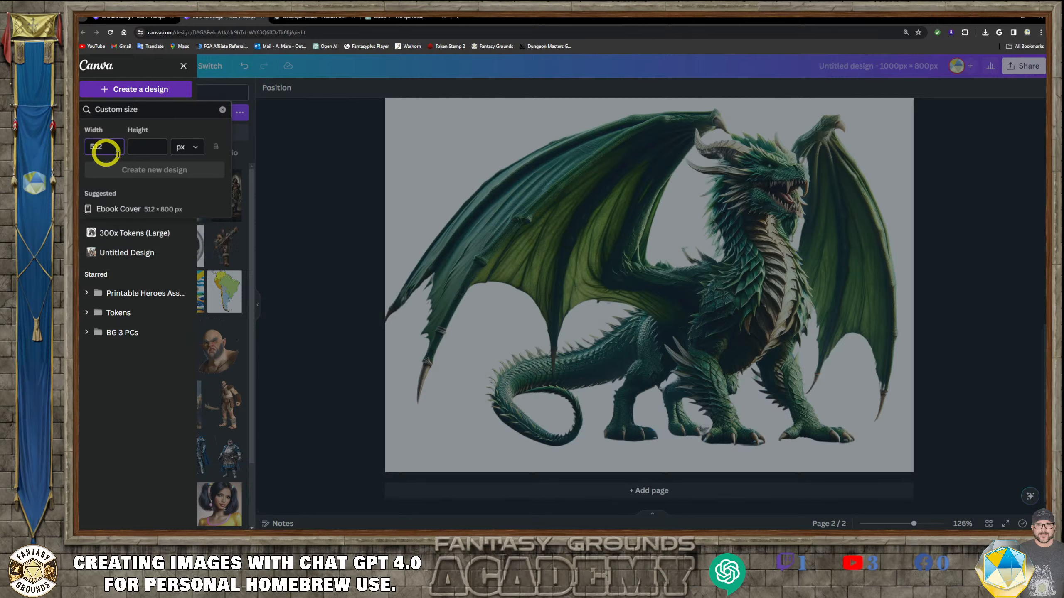
pyautogui.click(148, 149)
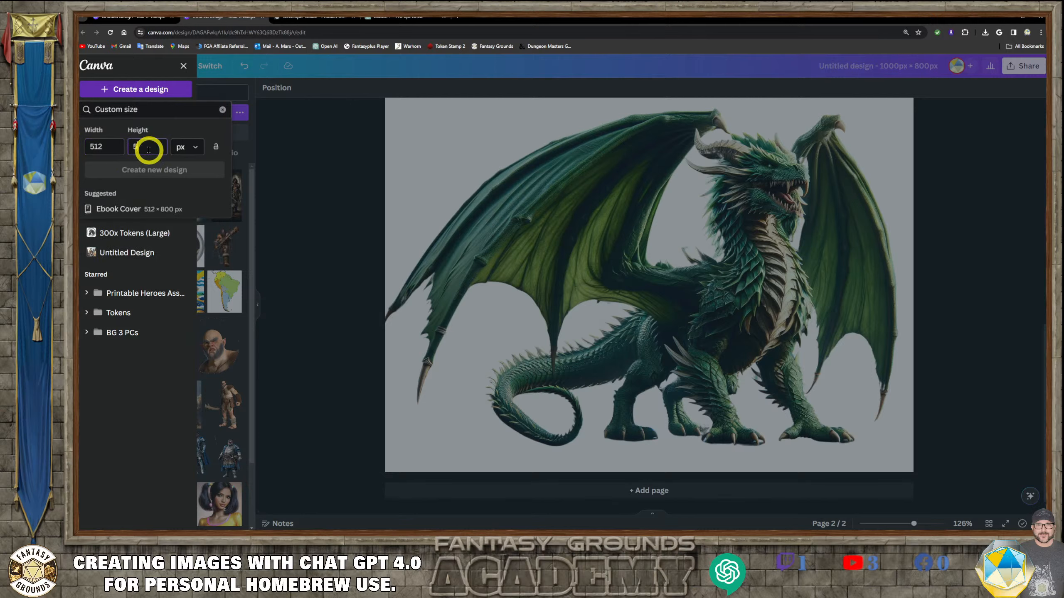
pyautogui.write('512')
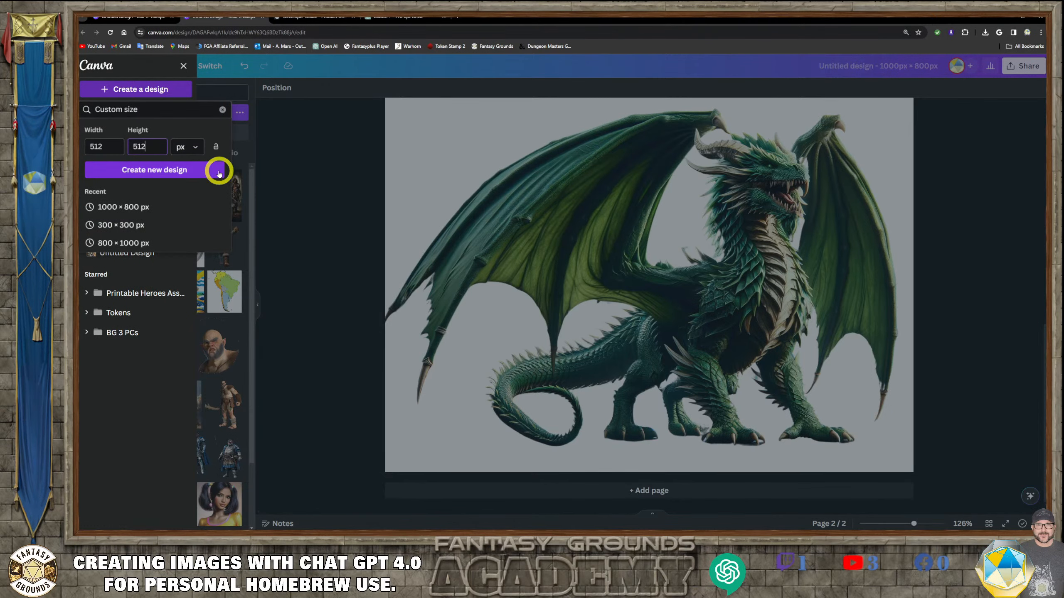
pyautogui.click(164, 175)
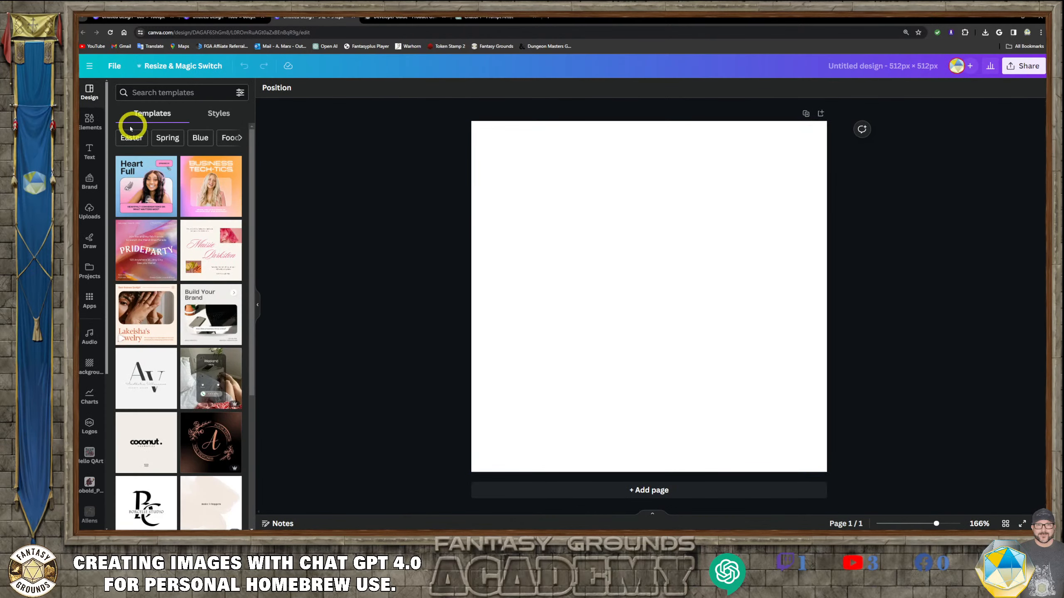
# - Place the uploaded dragon image on the new page and enlarge it so the dragon's head fills the square
pyautogui.click(90, 212)
pyautogui.click(167, 196)
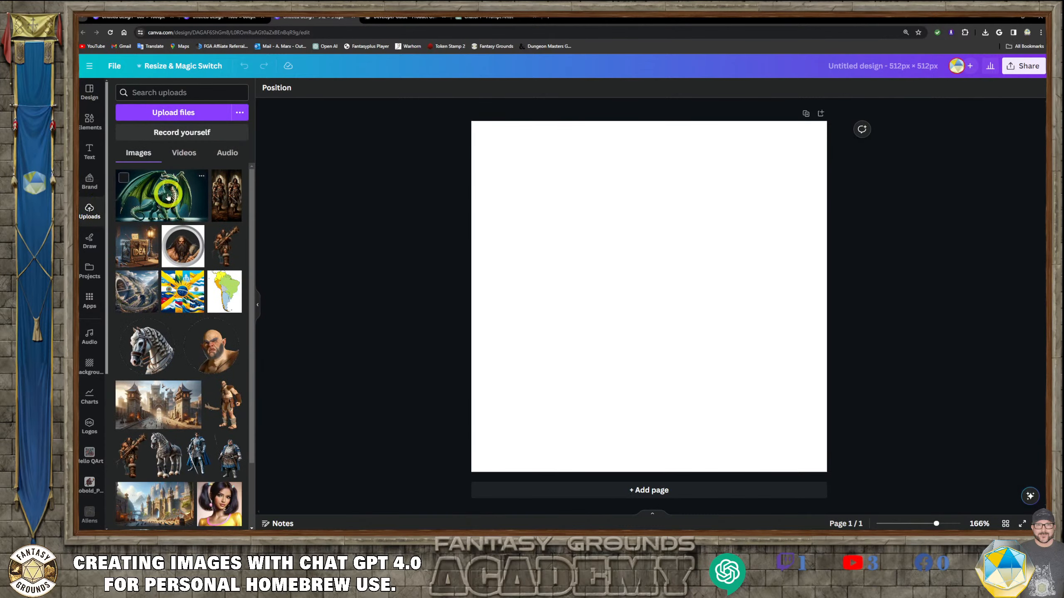
pyautogui.moveTo(593, 240); pyautogui.dragTo(376, 159)
pyautogui.moveTo(510, 271); pyautogui.dragTo(920, 545)
pyautogui.moveTo(807, 388); pyautogui.dragTo(571, 520)
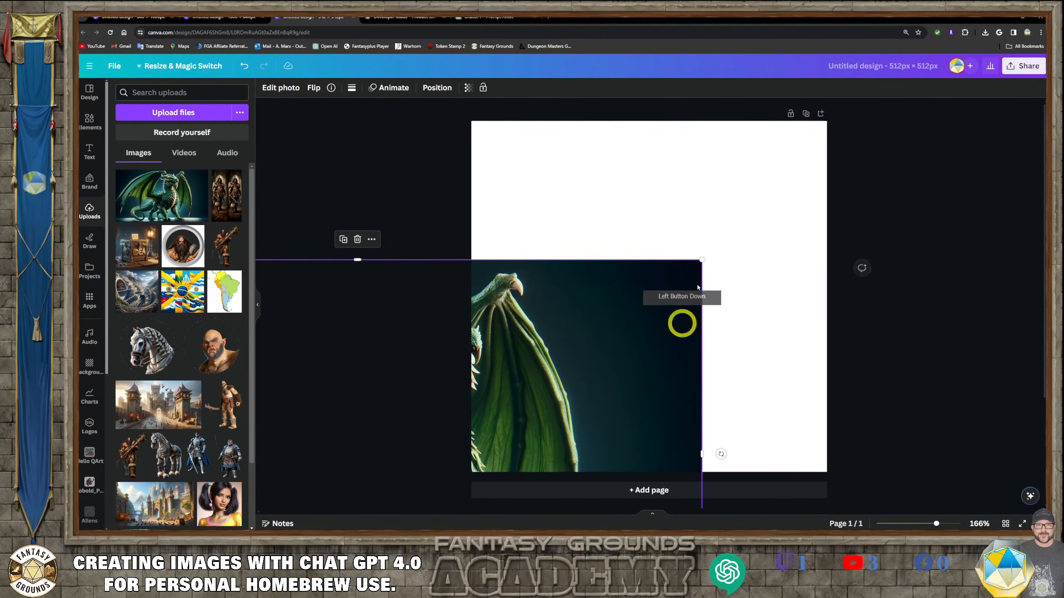
pyautogui.moveTo(703, 259); pyautogui.dragTo(1060, 57)
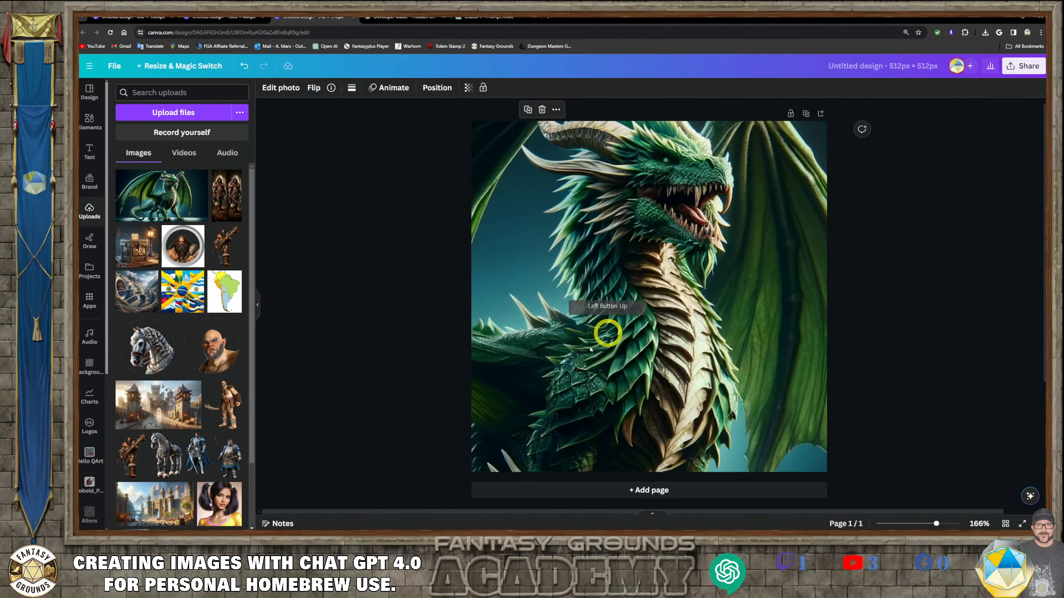
pyautogui.moveTo(593, 354); pyautogui.dragTo(548, 410)
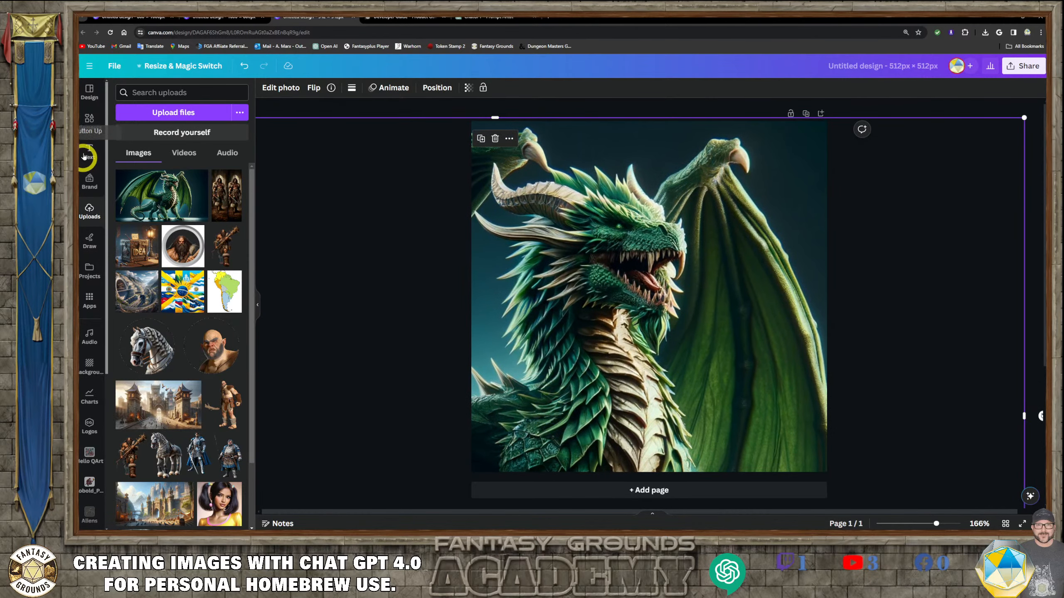
# - Add a Square Frame with Circle Cutout element and resize it to cover the whole page
pyautogui.click(90, 122)
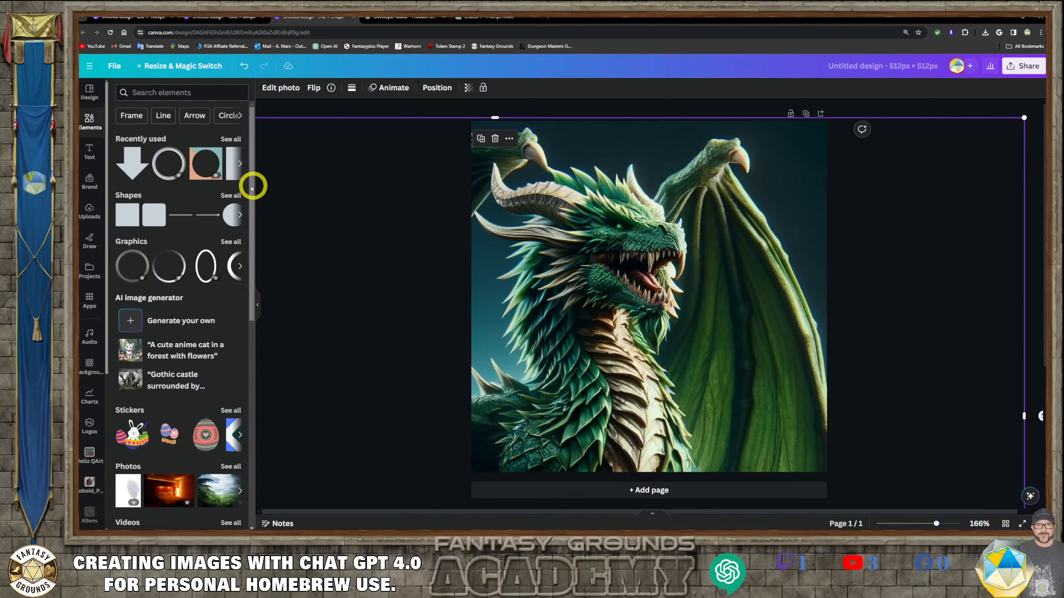
pyautogui.click(215, 154)
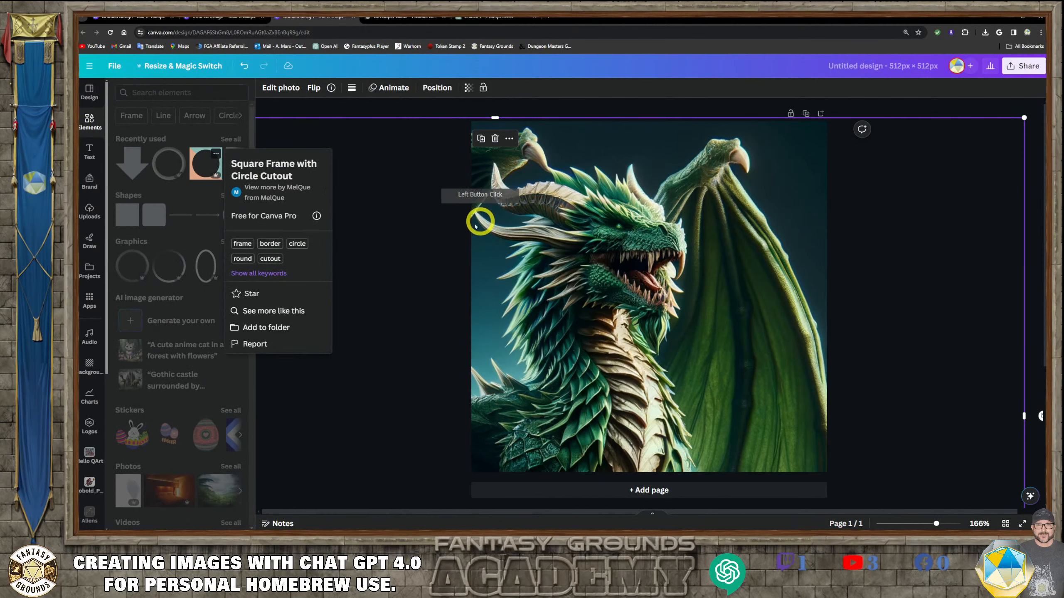
pyautogui.click(416, 172)
pyautogui.click(205, 162)
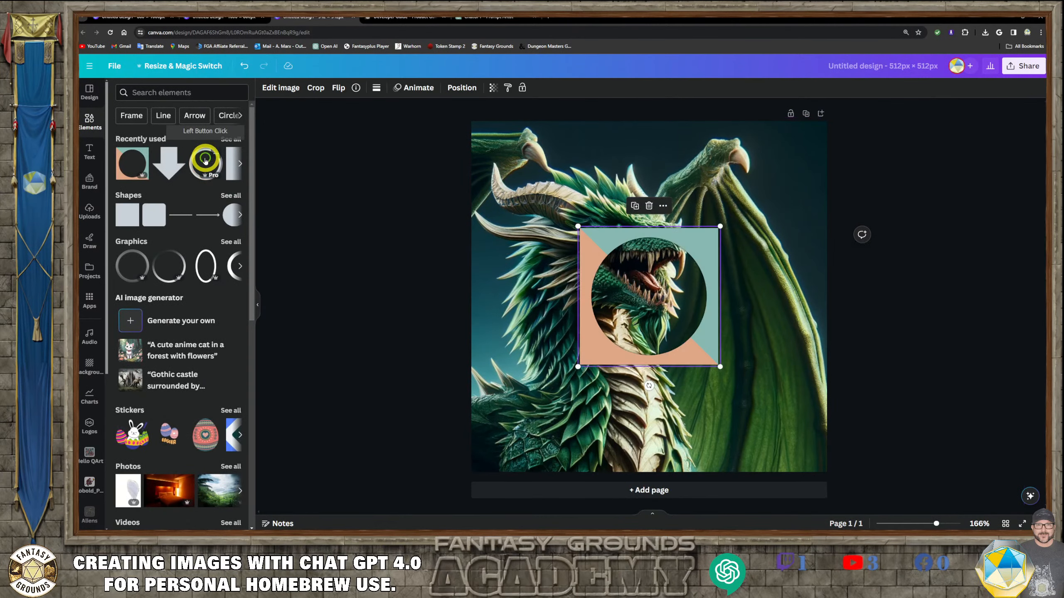
pyautogui.click(629, 284)
pyautogui.moveTo(636, 290); pyautogui.dragTo(535, 179)
pyautogui.moveTo(614, 261); pyautogui.dragTo(818, 487)
pyautogui.moveTo(636, 299); pyautogui.dragTo(802, 312)
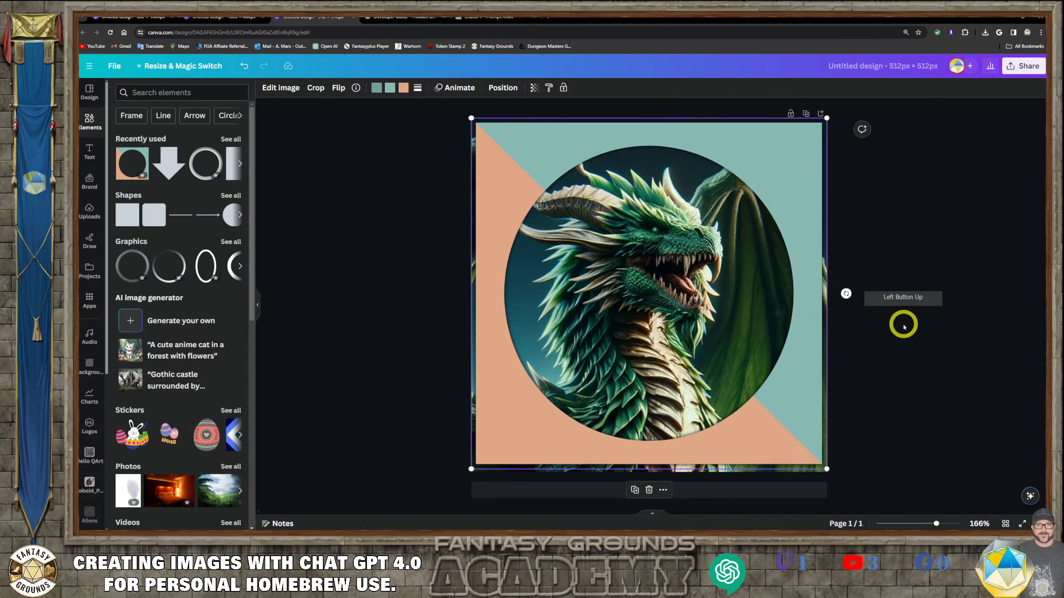
pyautogui.moveTo(800, 332); pyautogui.dragTo(767, 344)
pyautogui.click(897, 352)
# - Reposition the dragon image inside the circle frame so its head sits centred in the cutout
pyautogui.click(689, 308)
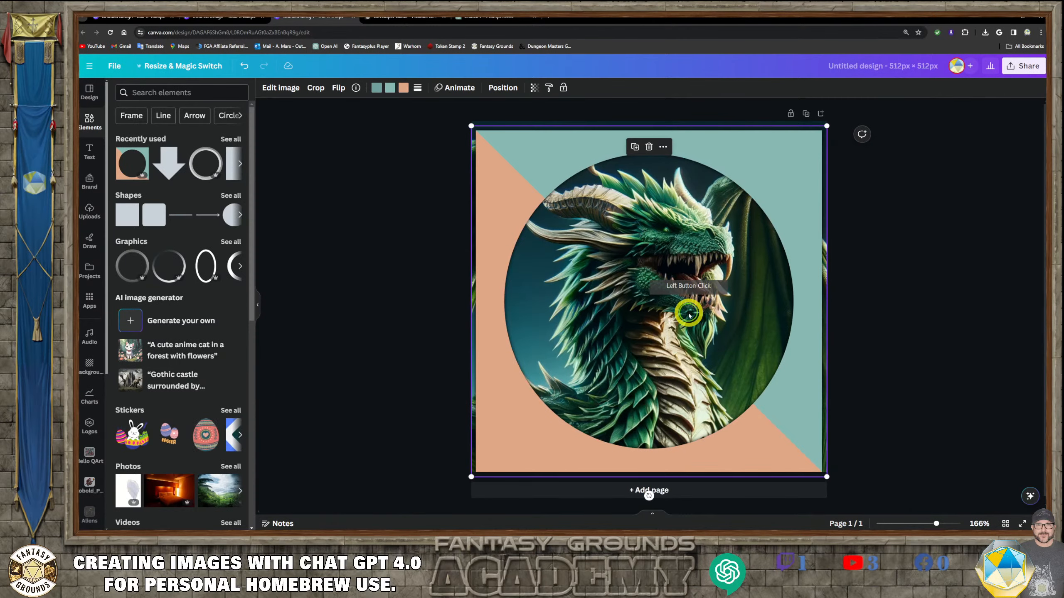
pyautogui.moveTo(696, 326); pyautogui.dragTo(442, 272)
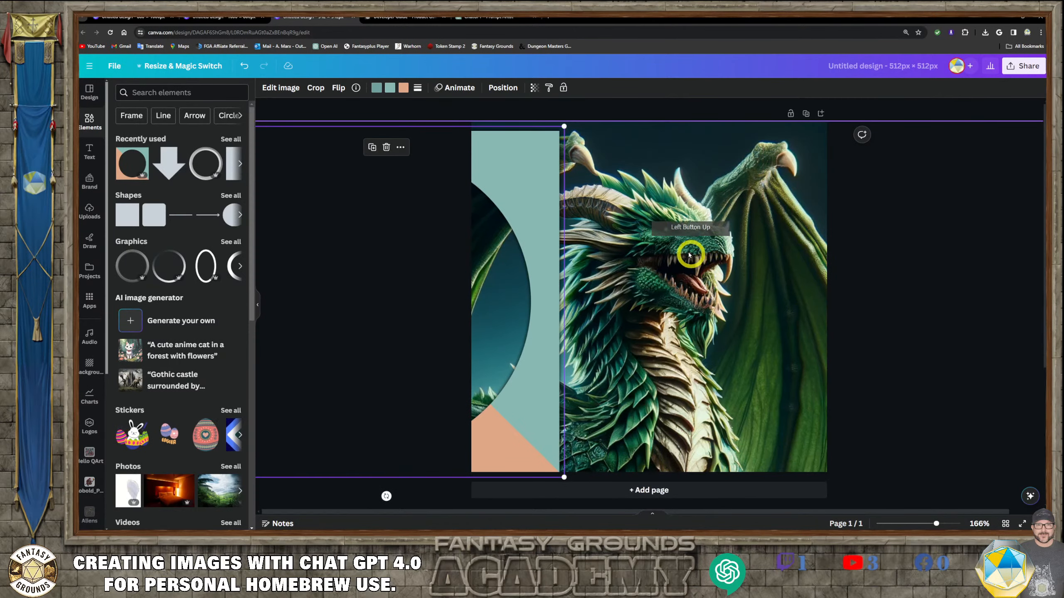
pyautogui.moveTo(691, 254); pyautogui.dragTo(713, 314)
pyautogui.click(724, 311)
pyautogui.moveTo(572, 304); pyautogui.dragTo(801, 361)
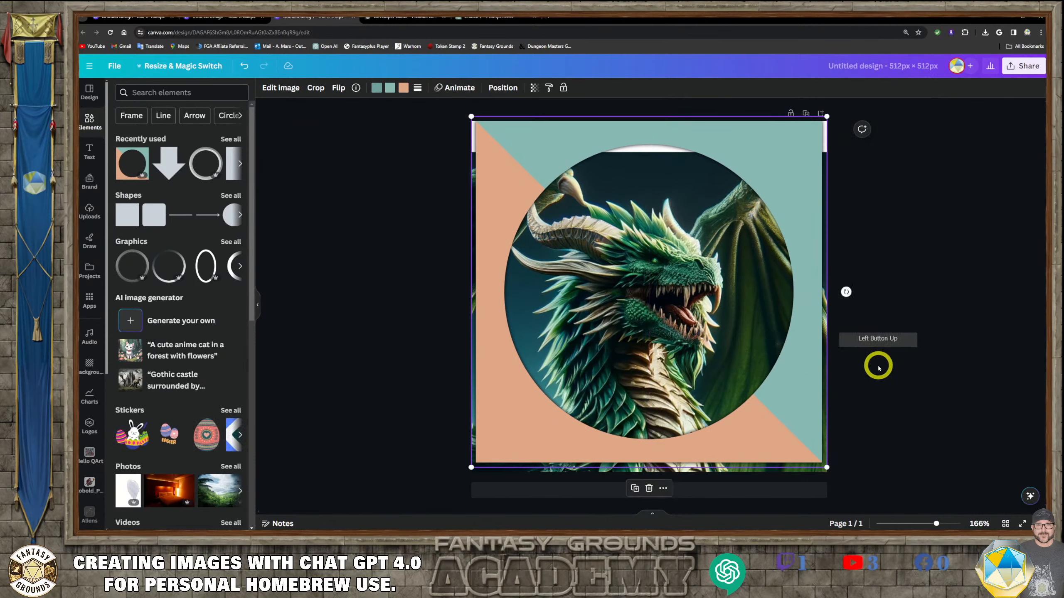